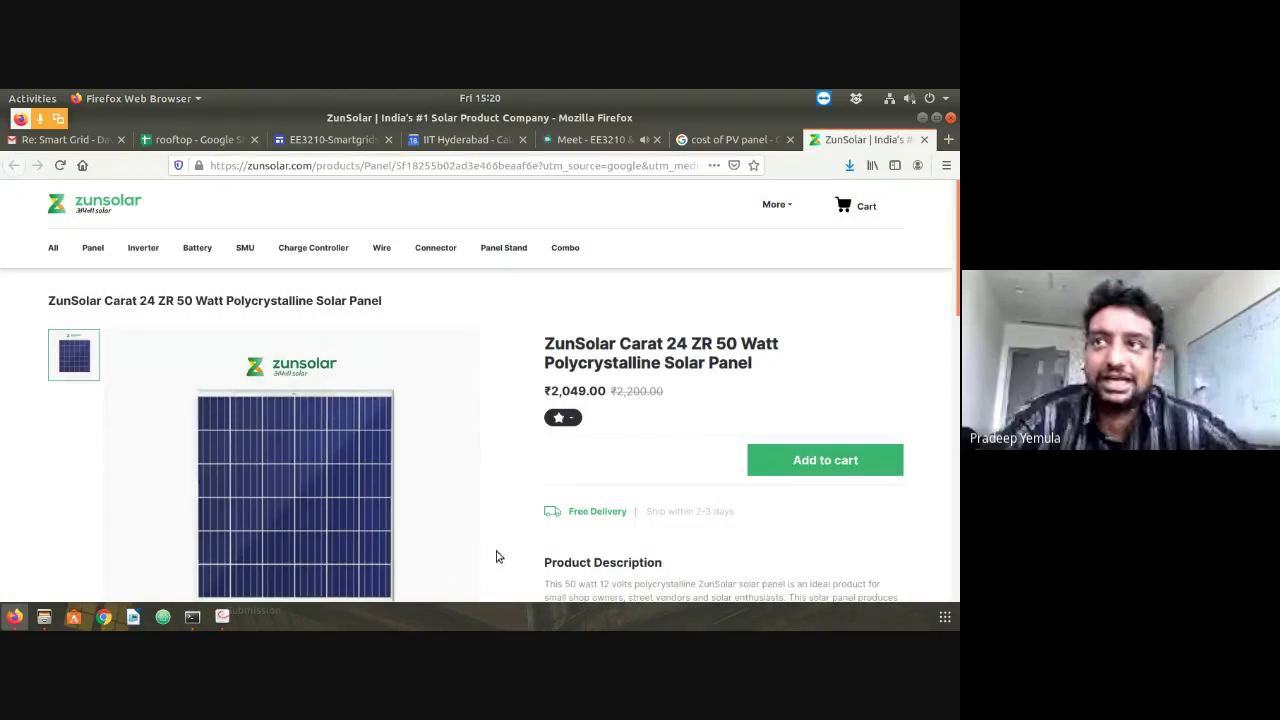
Review the ZunSolar 50 Watt panel's price and description, and look through the Google results for "cost of PV panel"
scroll(520, 517, "down", 5)
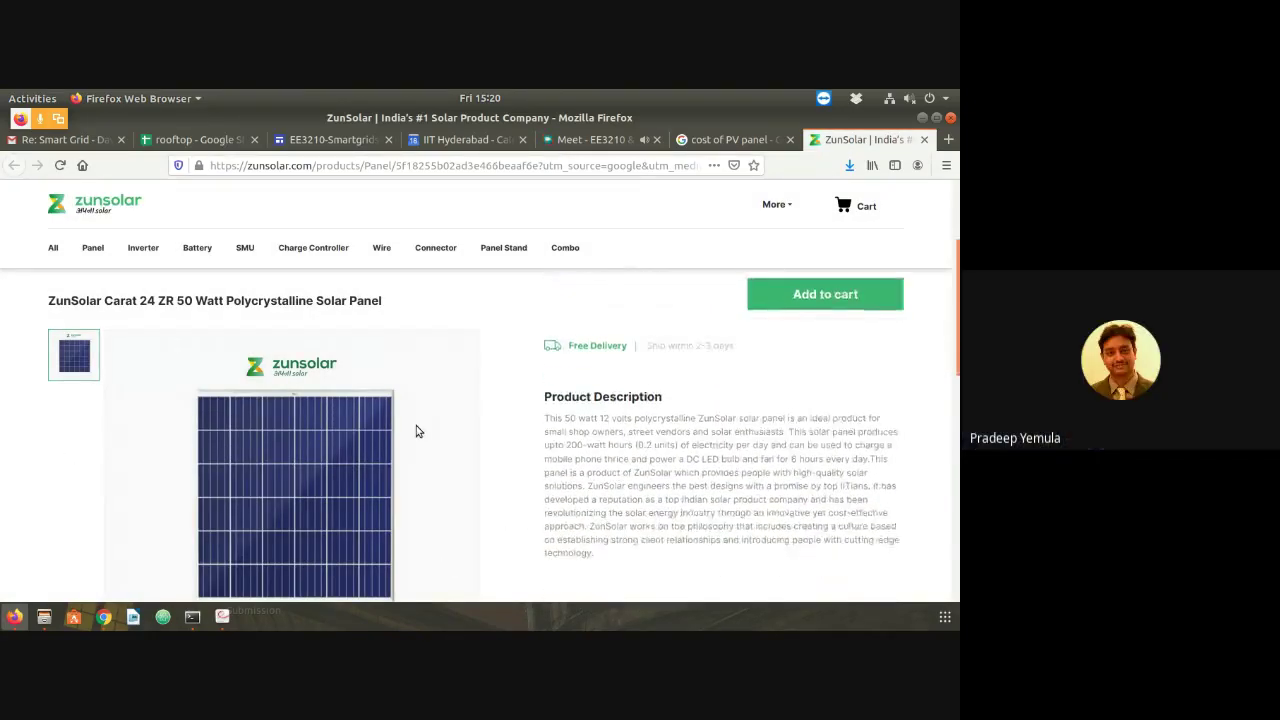
scroll(626, 428, "up", 5)
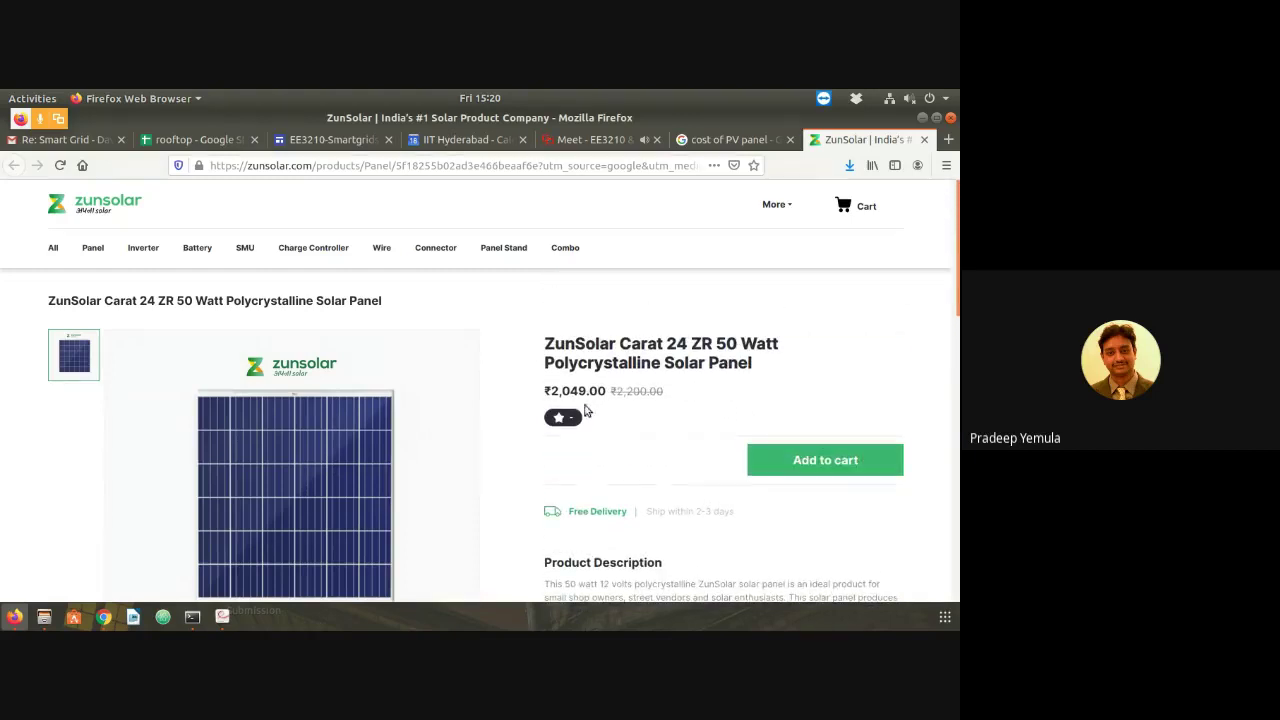
left_click(716, 144)
scroll(893, 423, "down", 5)
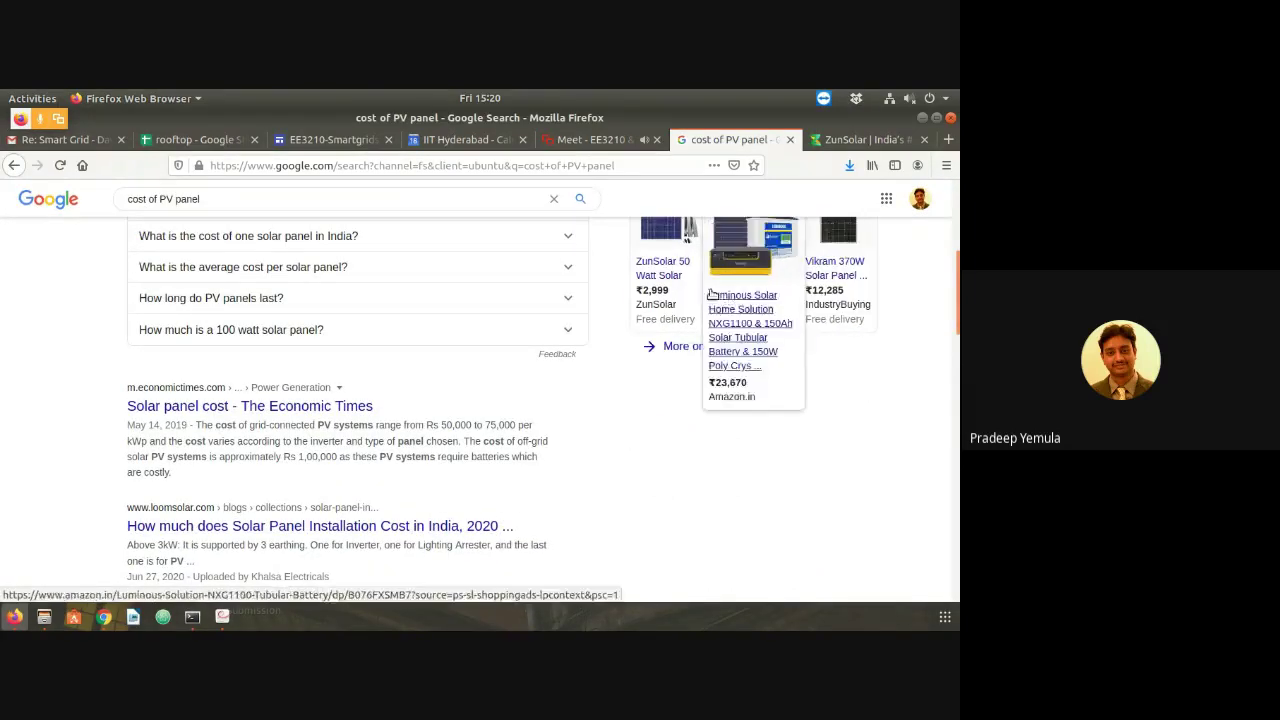
mouse_move(673, 289)
scroll(749, 429, "up", 2)
scroll(755, 426, "down", 5)
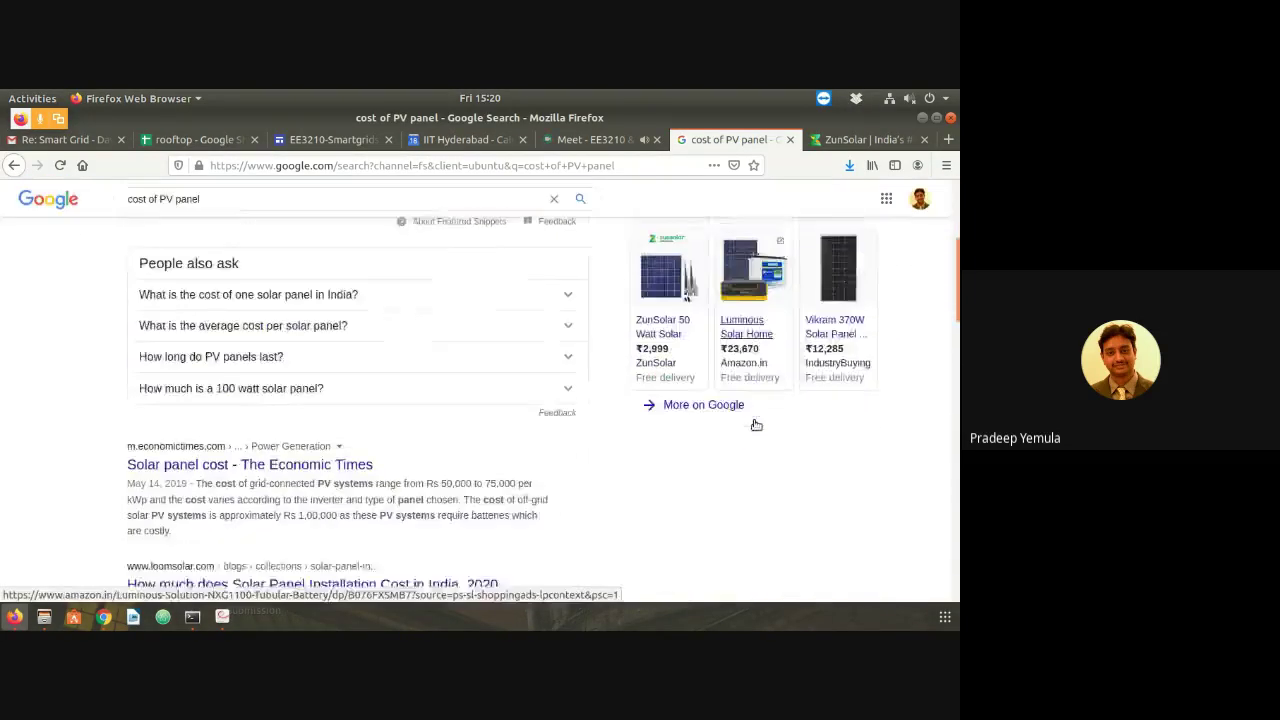
scroll(755, 426, "down", 4)
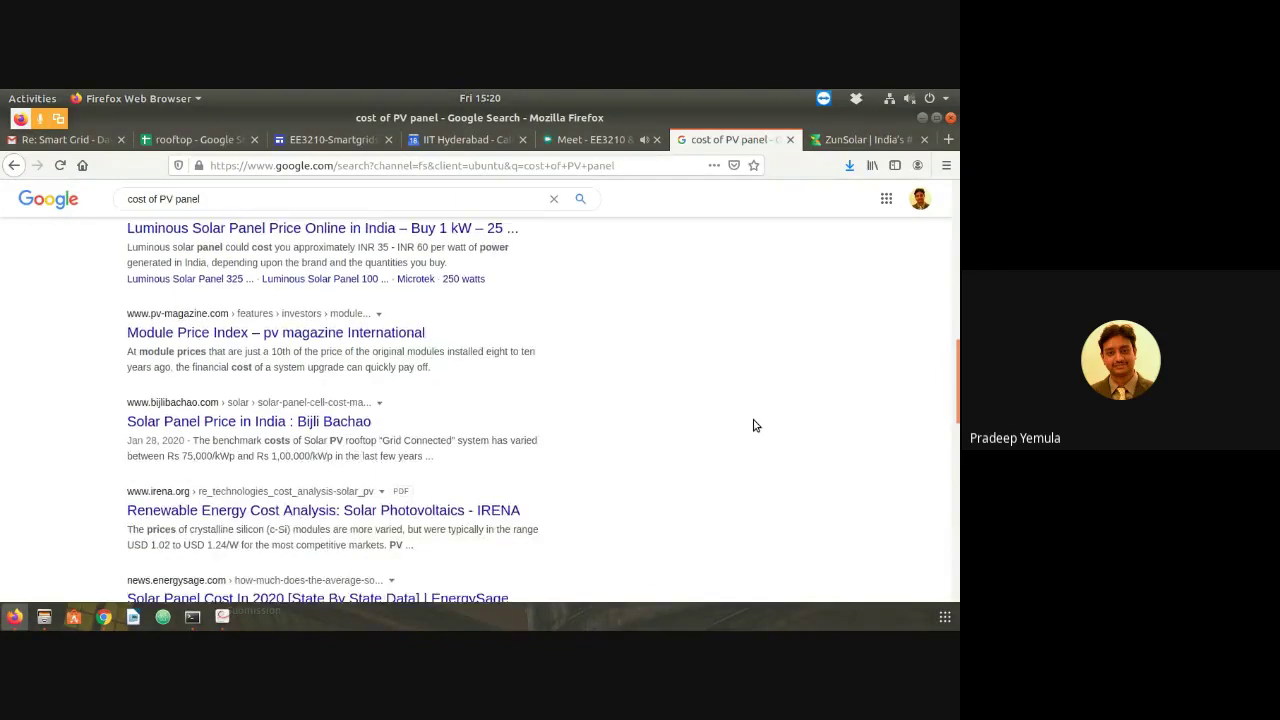
scroll(755, 426, "down", 4)
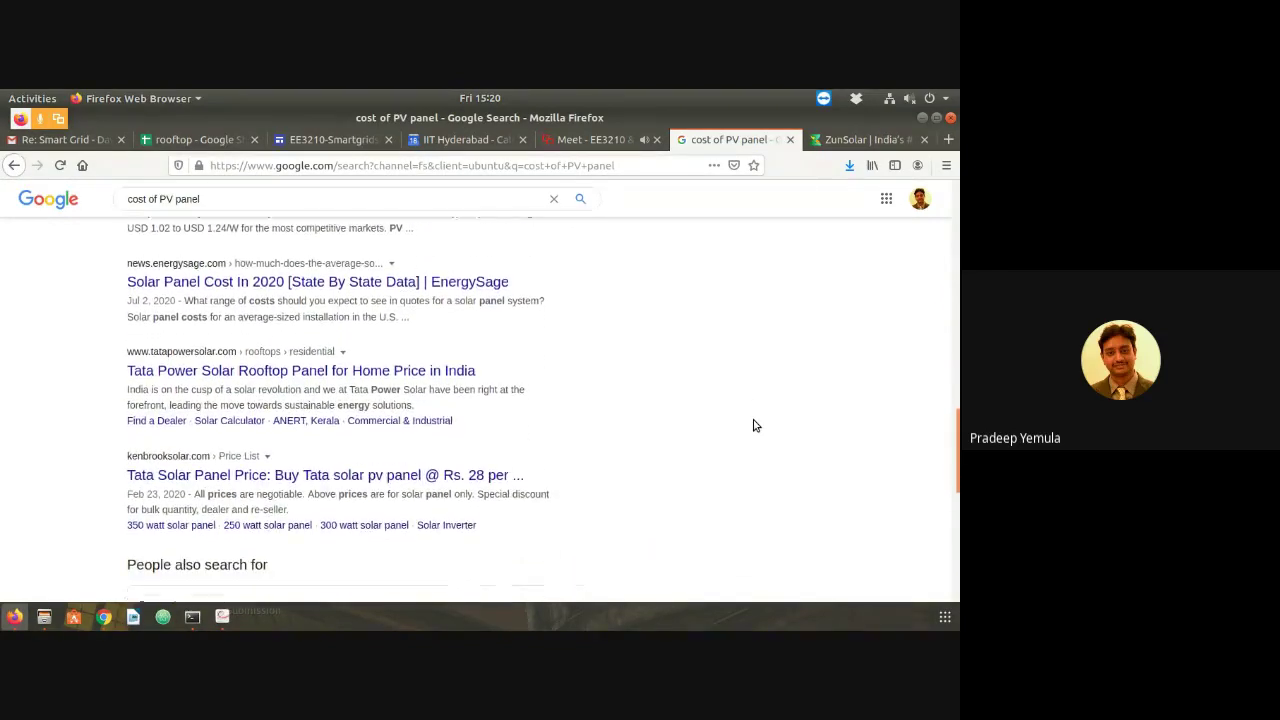
Open the Tata Power Solar rooftop panel result and examine its grid-tie system solutions by roof area
left_click(452, 372)
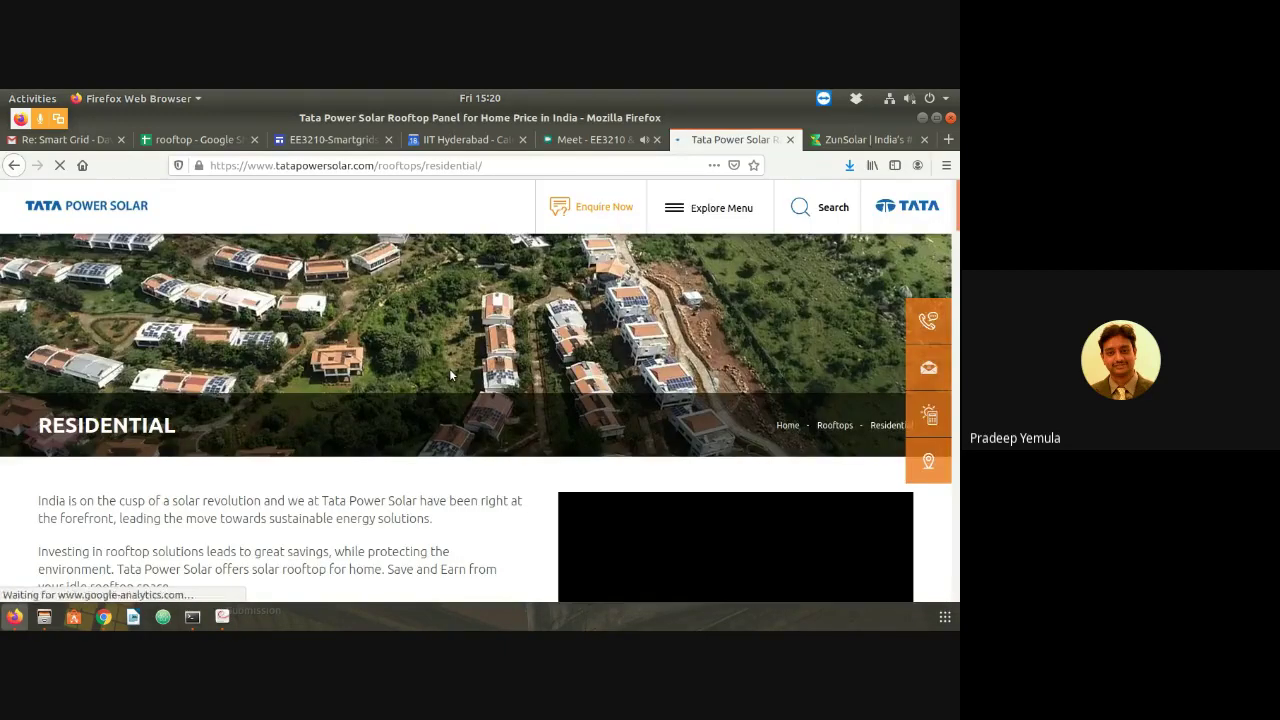
scroll(516, 418, "down", 5)
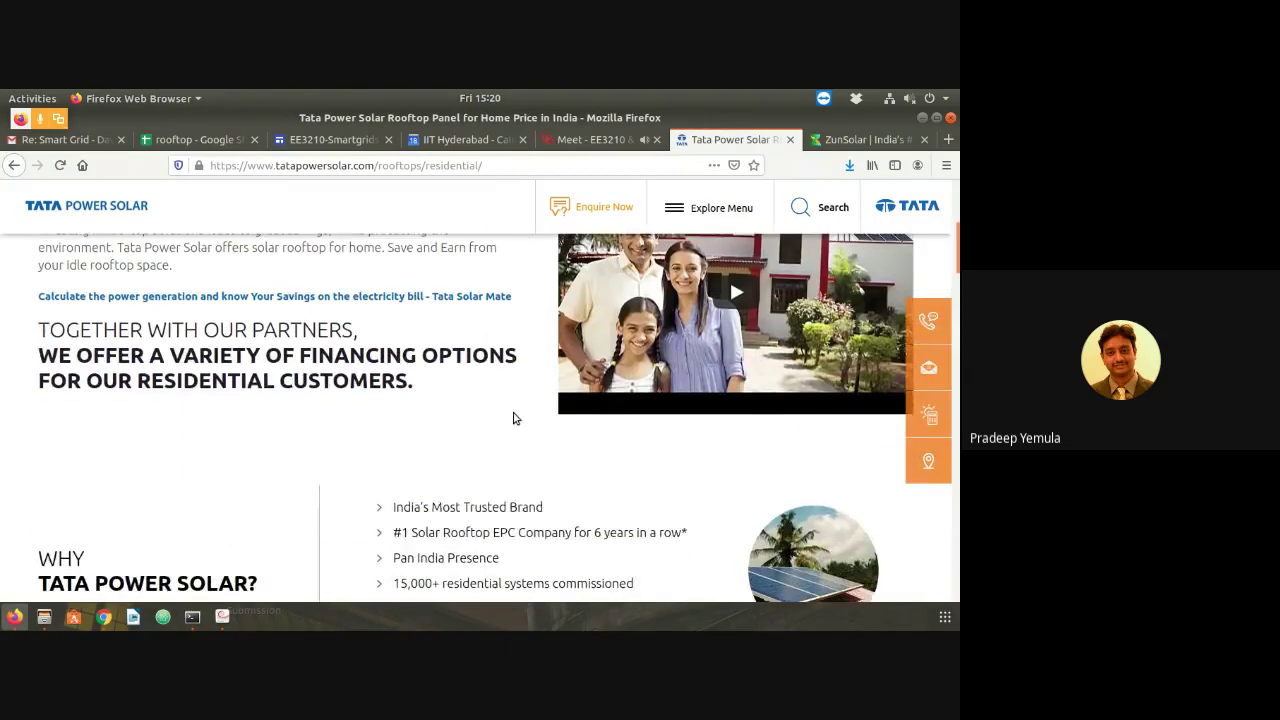
scroll(516, 418, "down", 5)
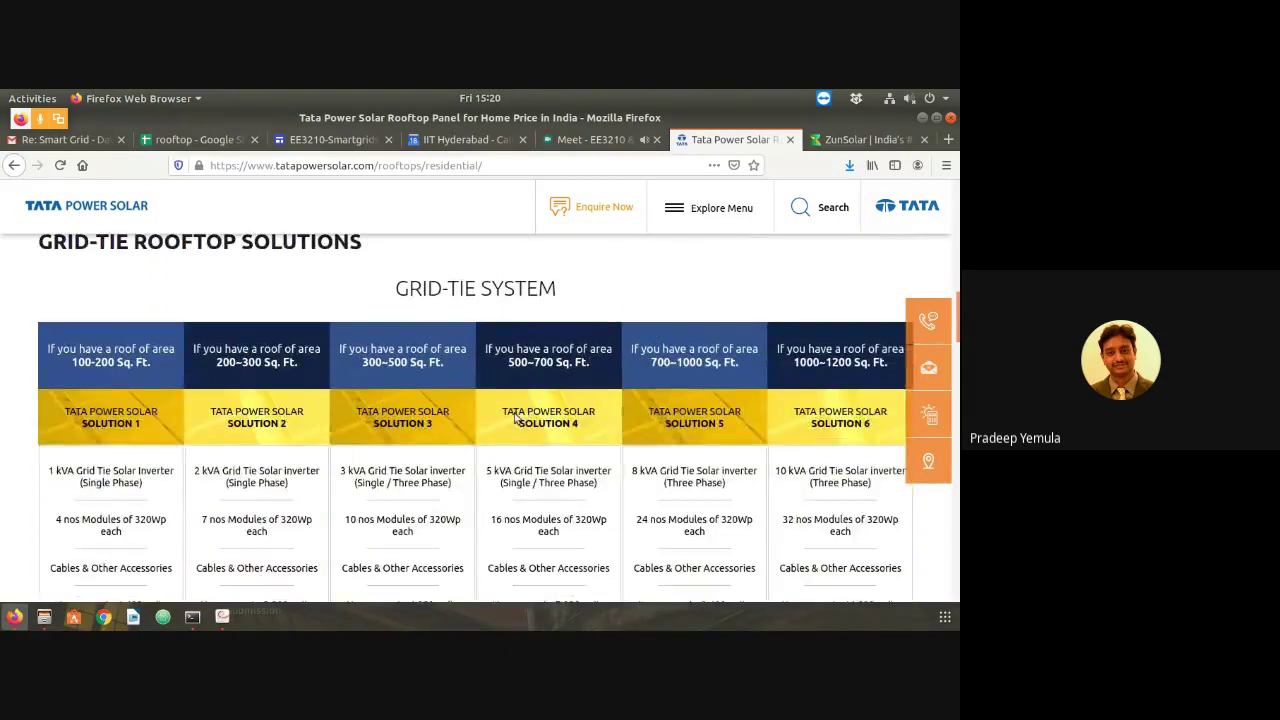
scroll(516, 413, "down", 2)
scroll(518, 418, "up", 1)
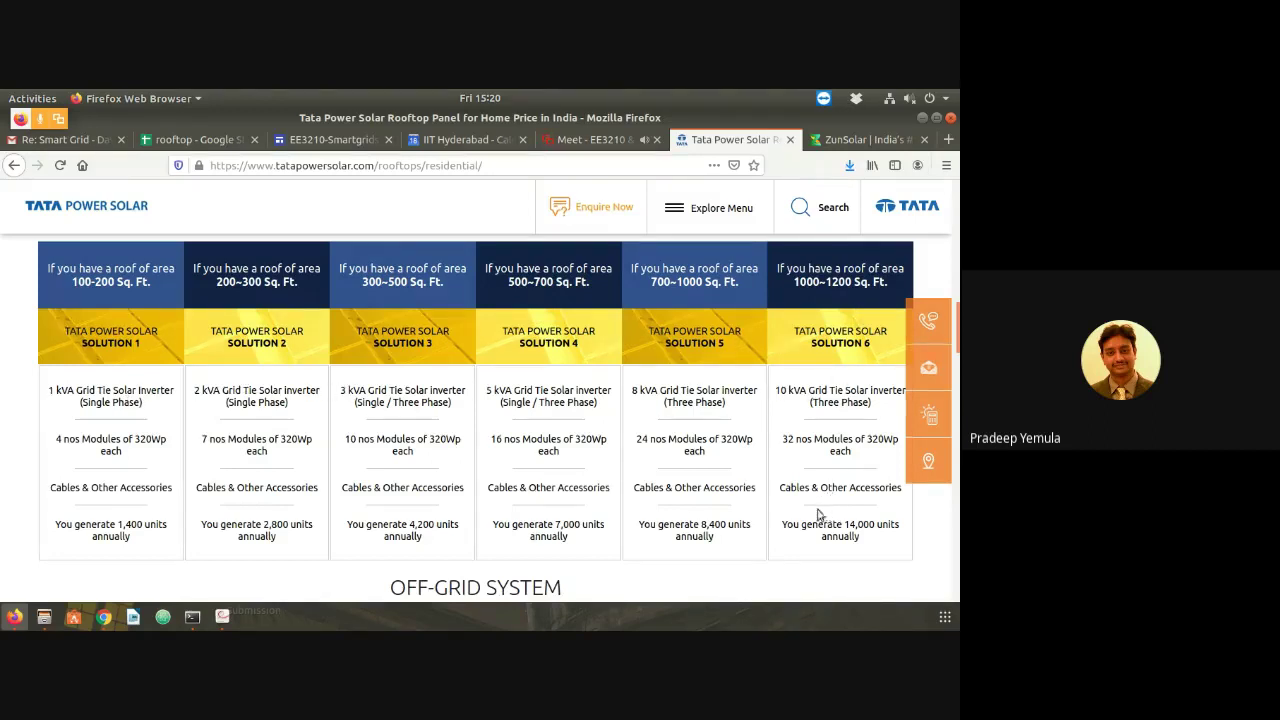
Examine the off-grid system solutions A to D on the Tata Power Solar page
scroll(743, 513, "down", 5)
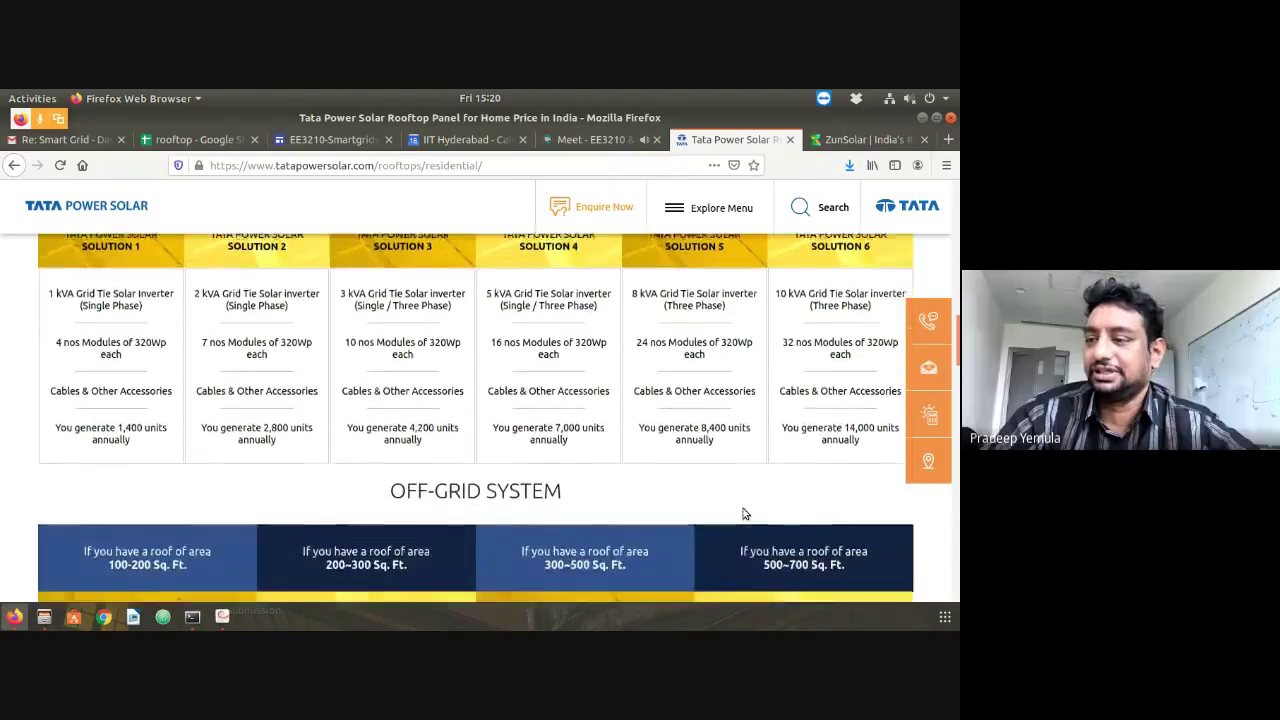
scroll(743, 513, "down", 2)
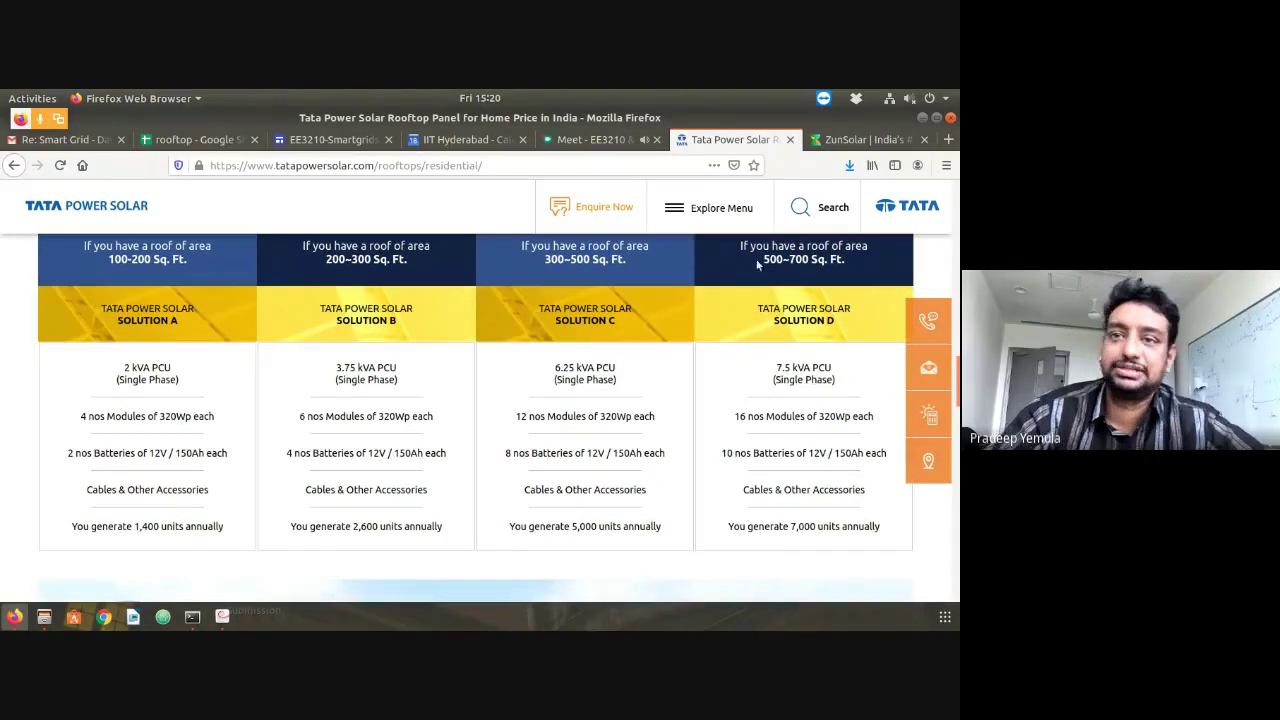
scroll(636, 345, "down", 2)
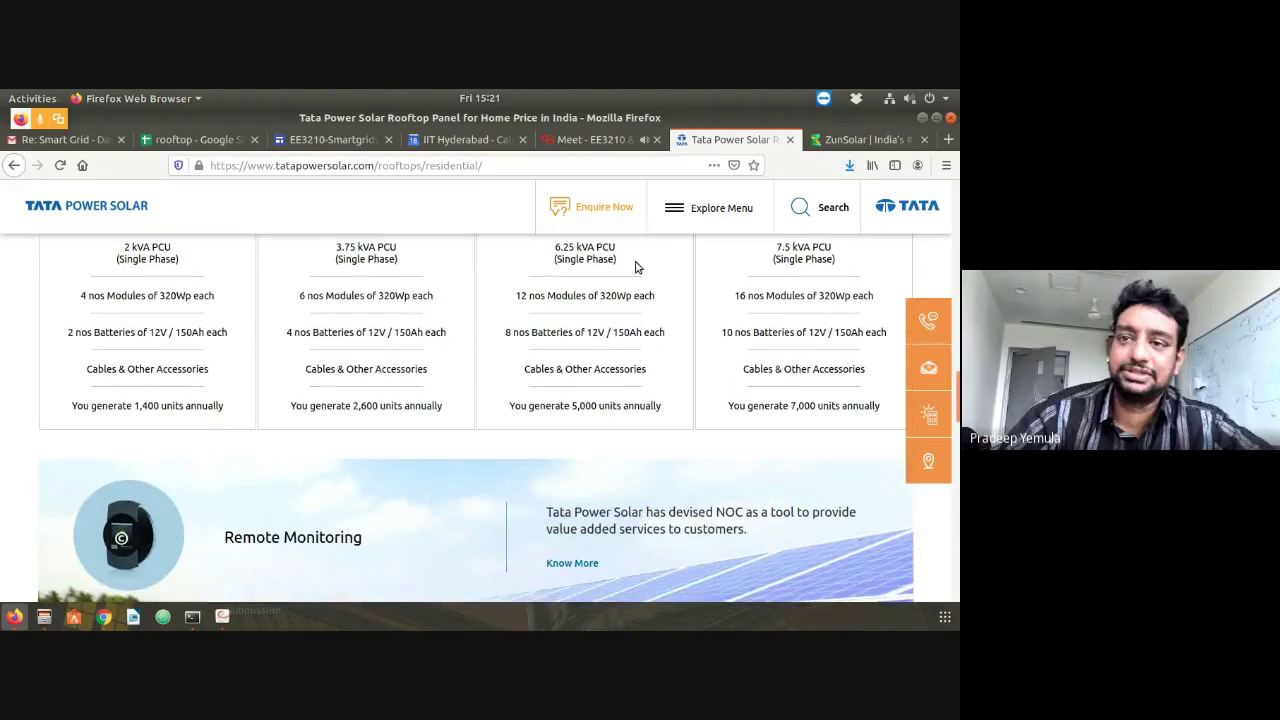
scroll(650, 350, "up", 1)
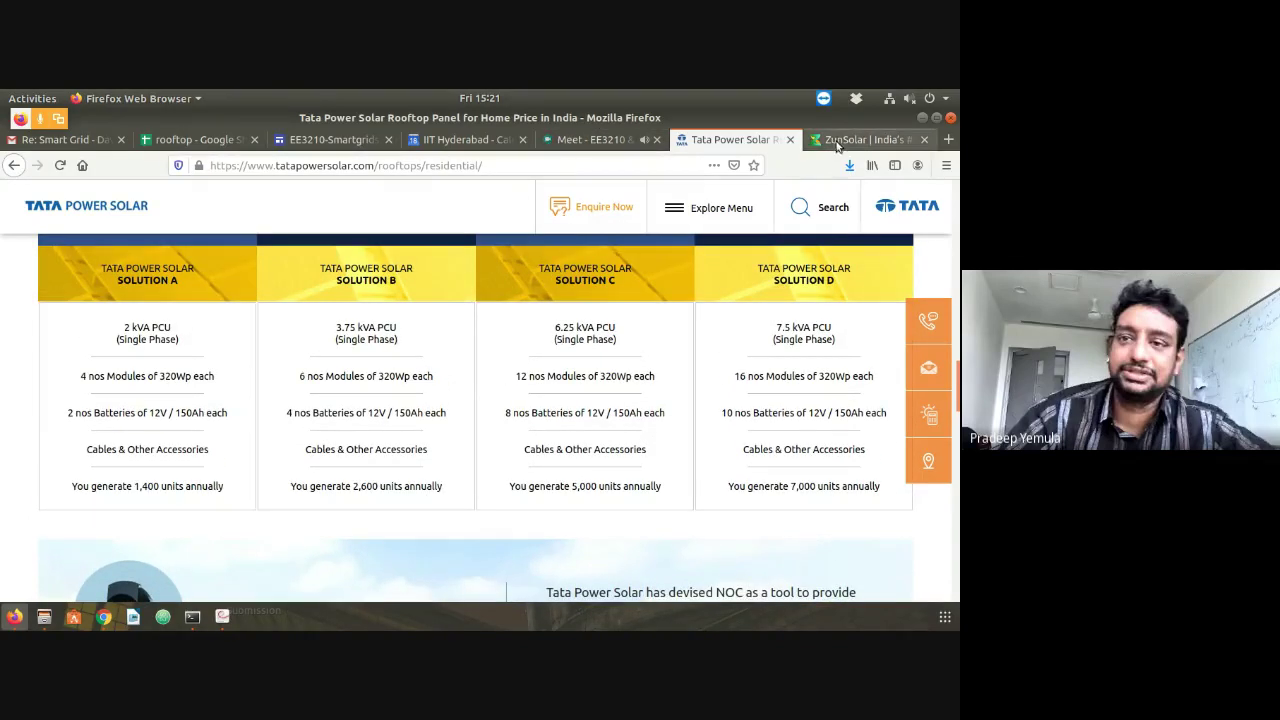
Open the Solar Mango rooftop PV system cost link shared in the Google Meet class chat
left_click(597, 140)
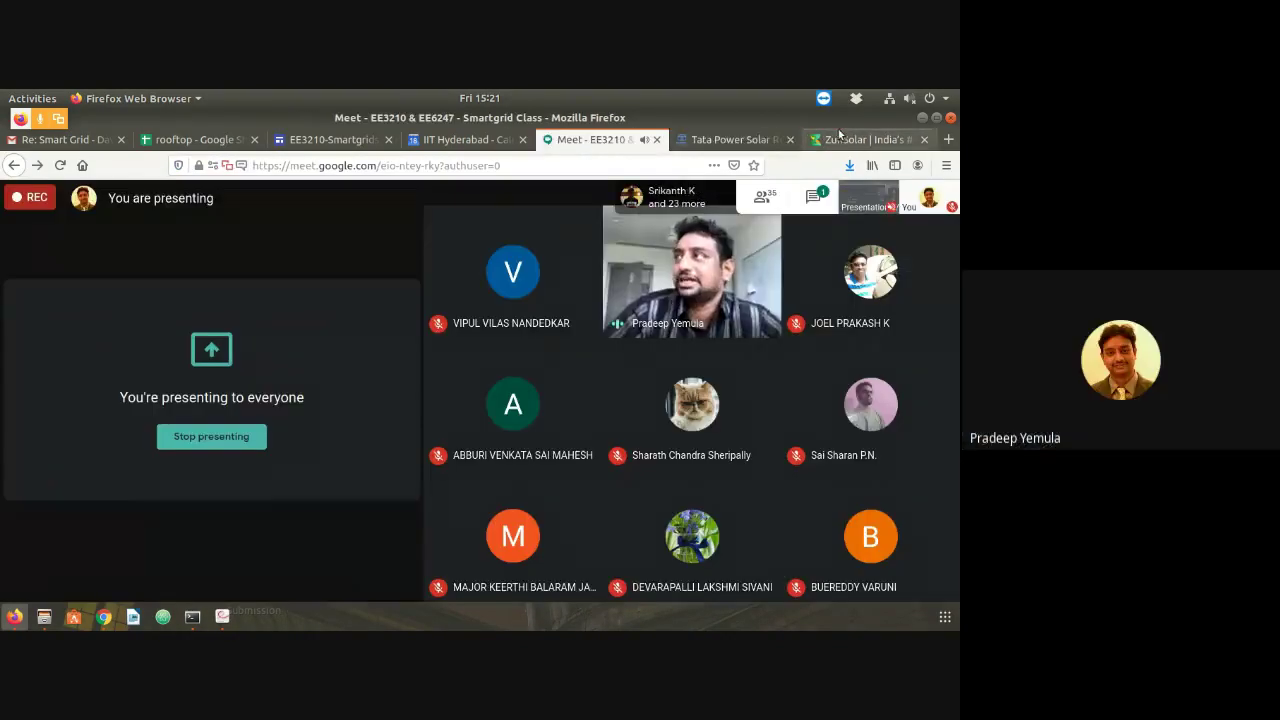
key("alt+Tab")
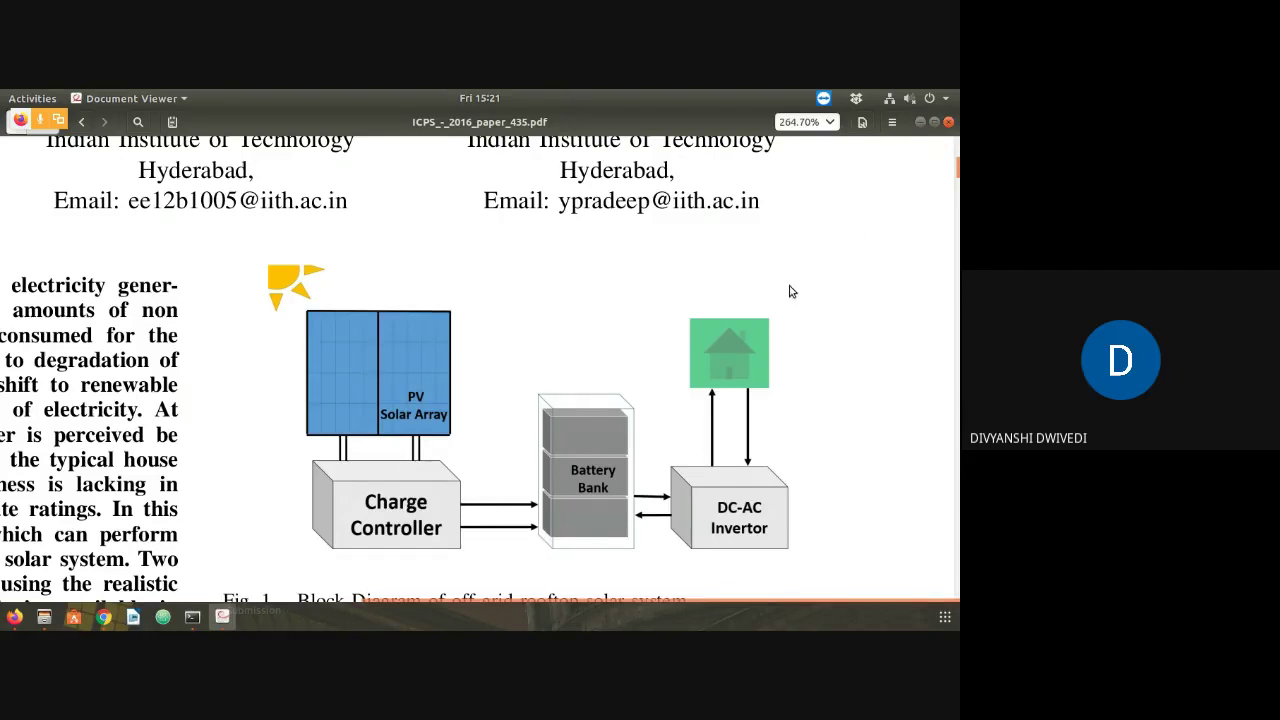
key("alt+Tab")
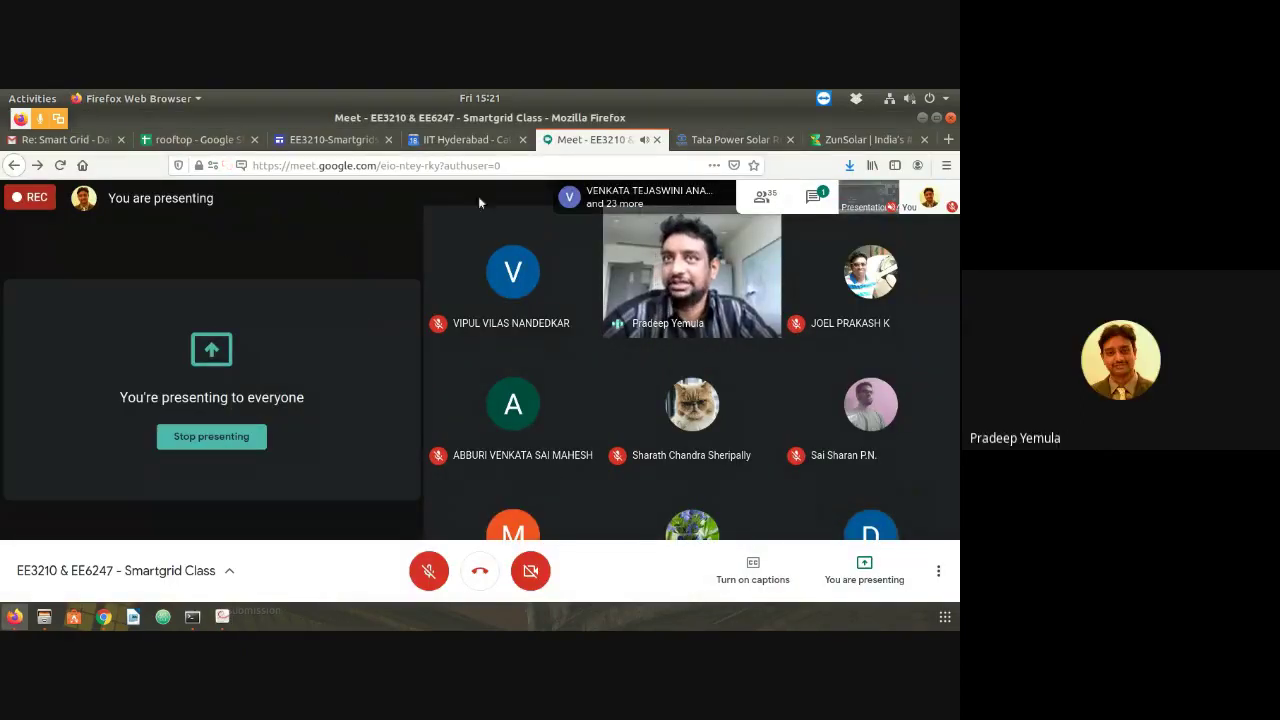
left_click(824, 199)
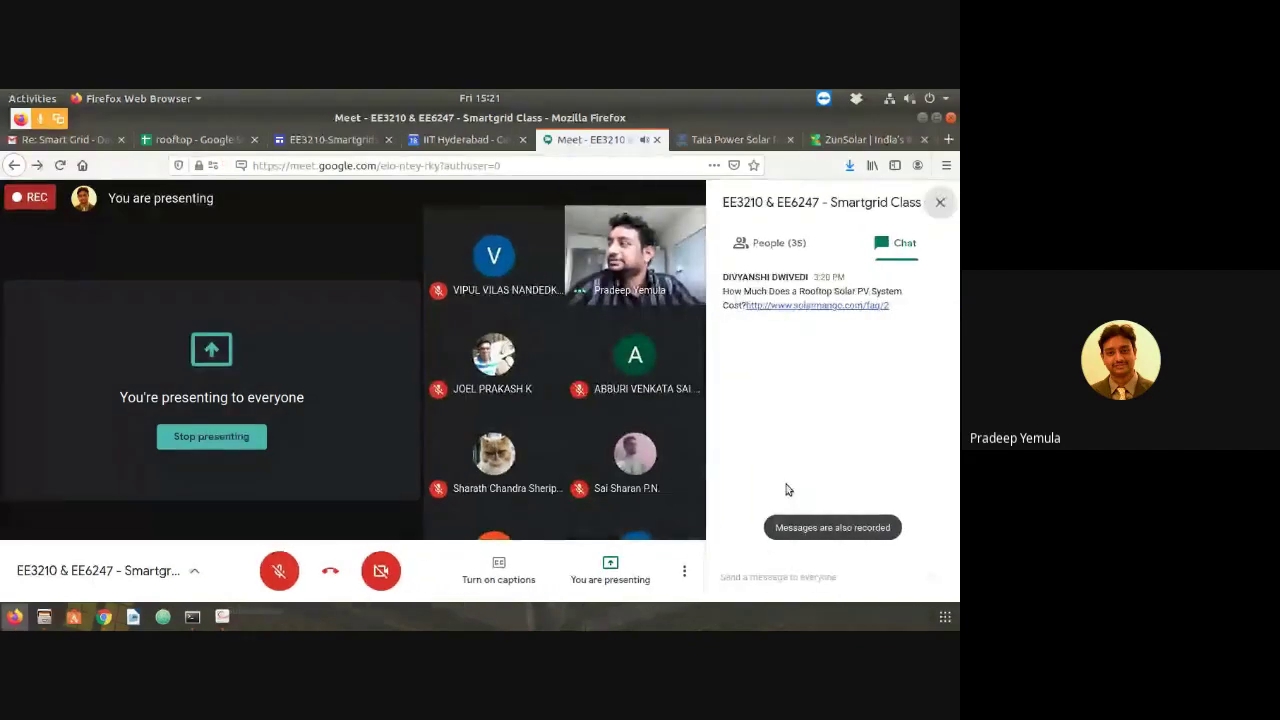
left_click(816, 306)
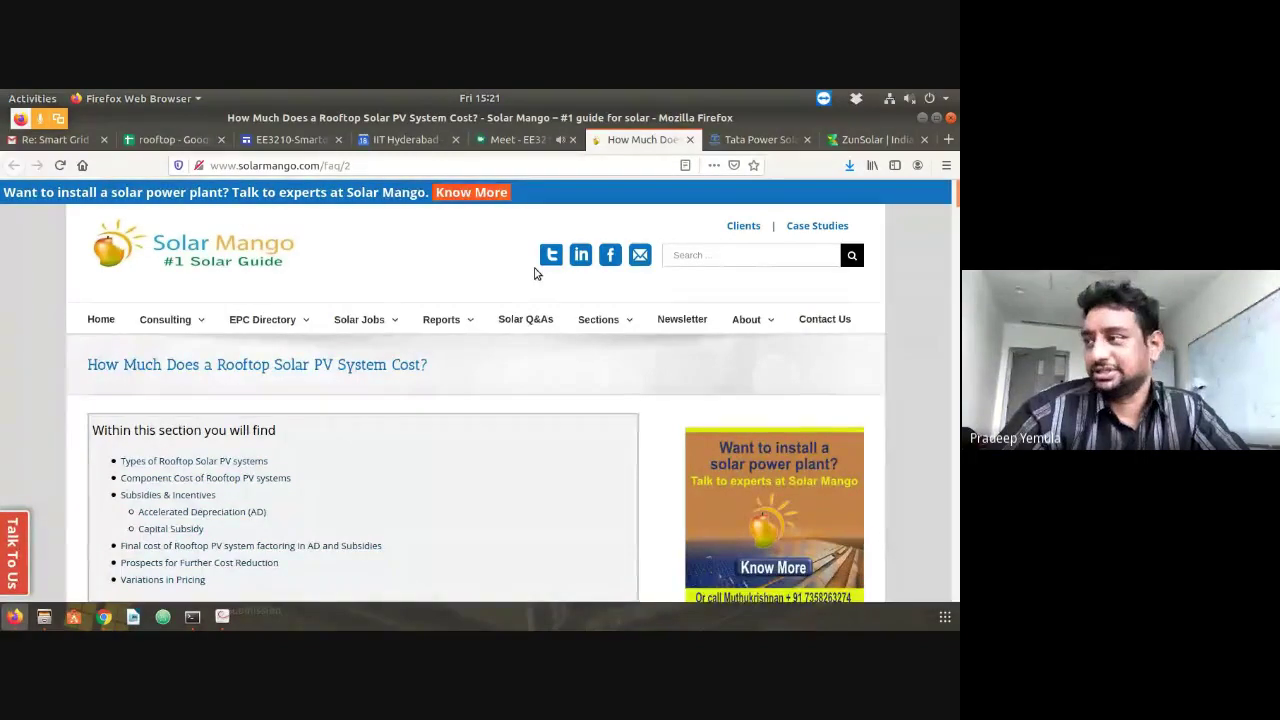
Read down the Solar Mango article to the table of rooftop plant component costs per watt
scroll(443, 300, "down", 2)
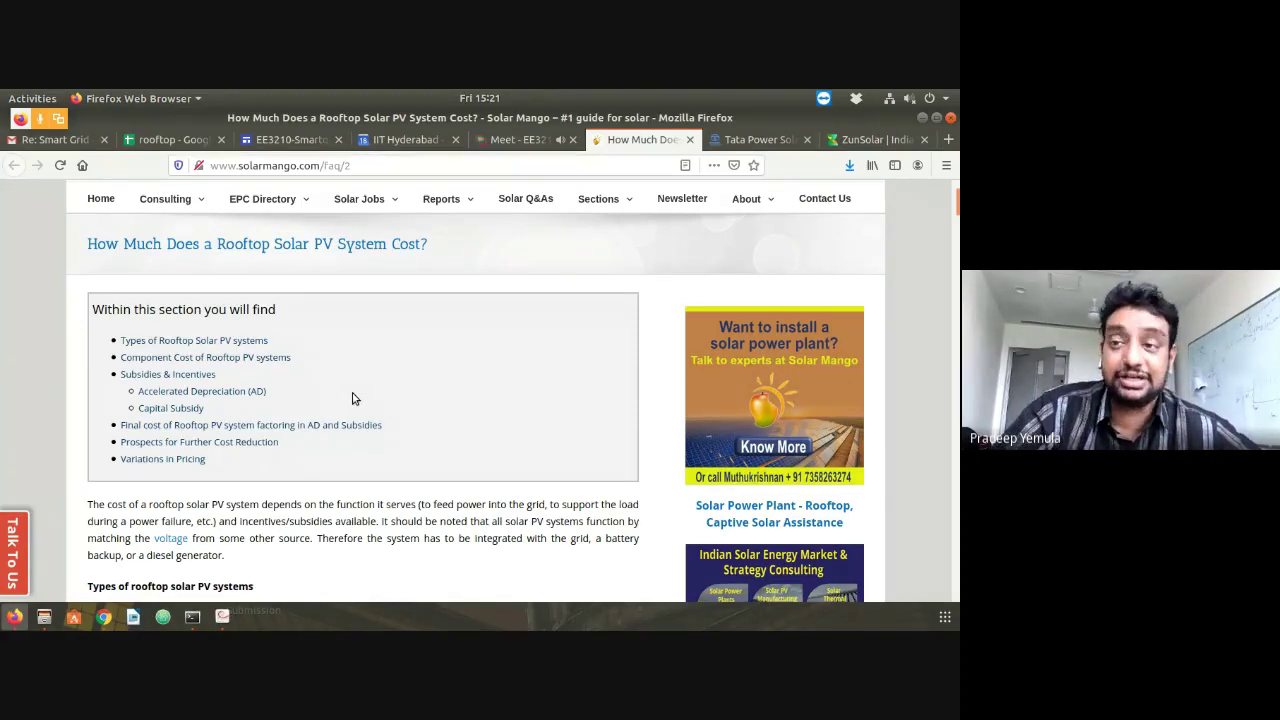
scroll(357, 397, "down", 5)
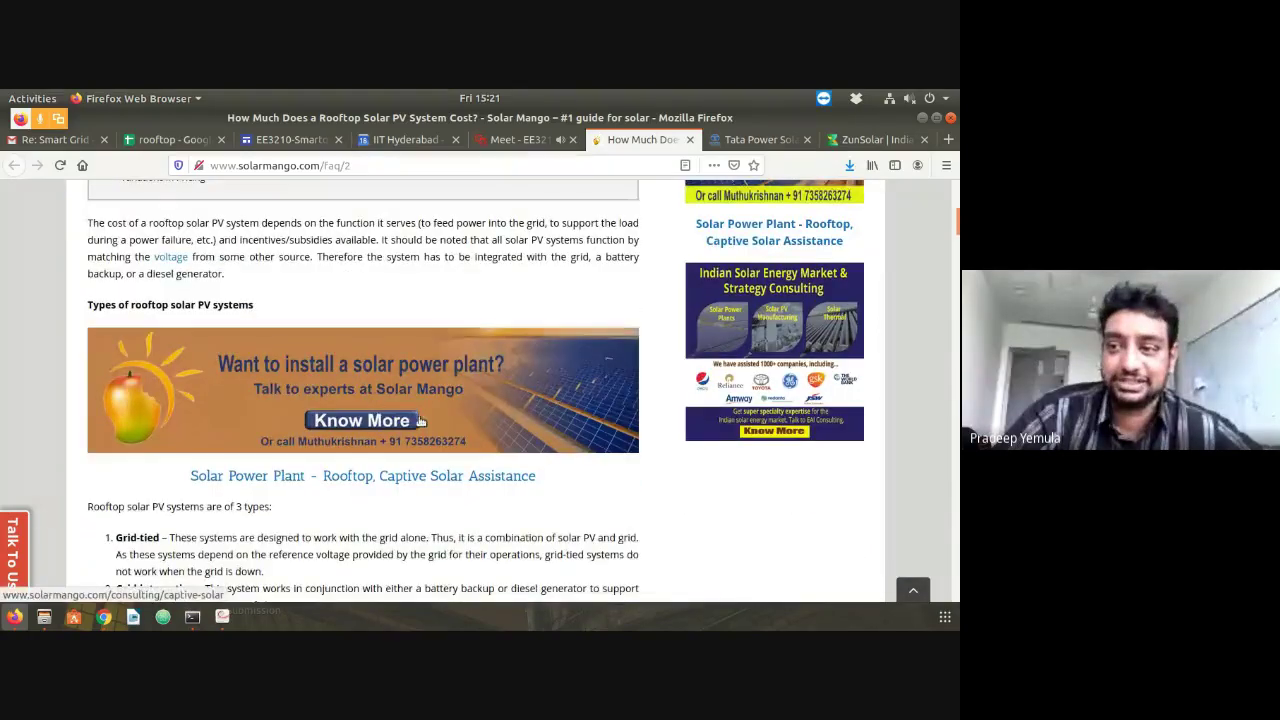
scroll(421, 421, "down", 10)
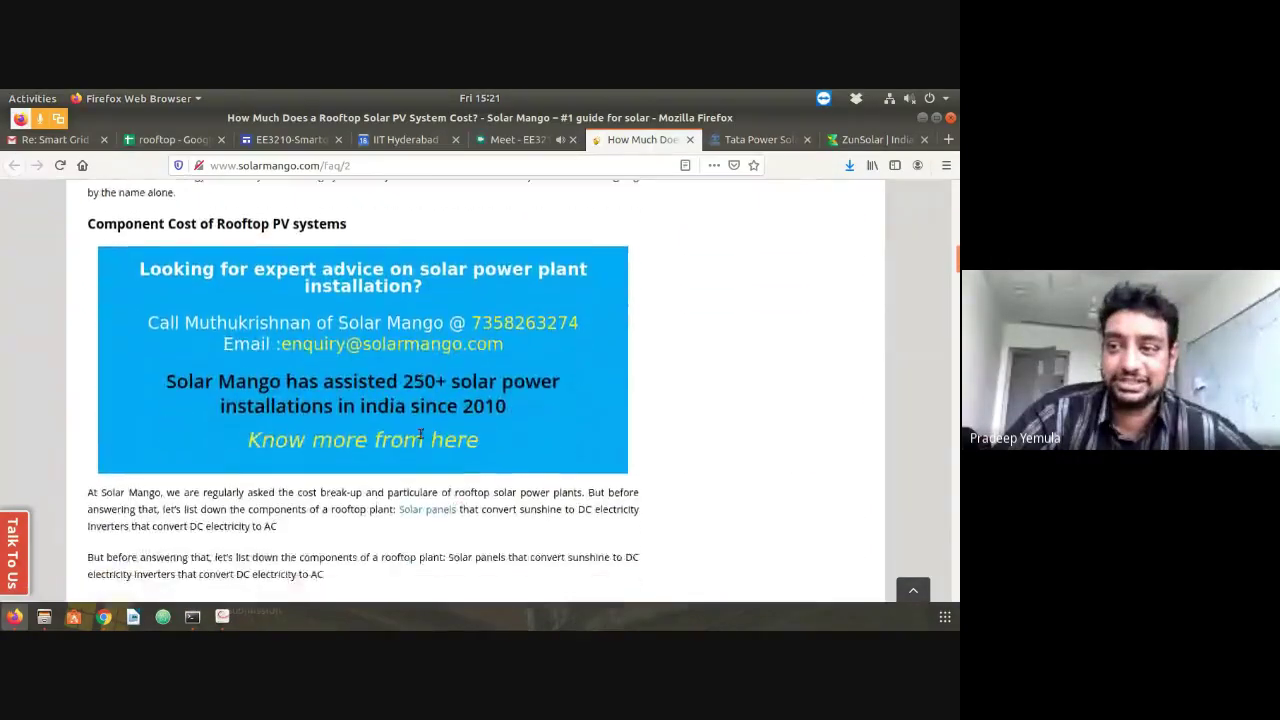
scroll(421, 435, "down", 12)
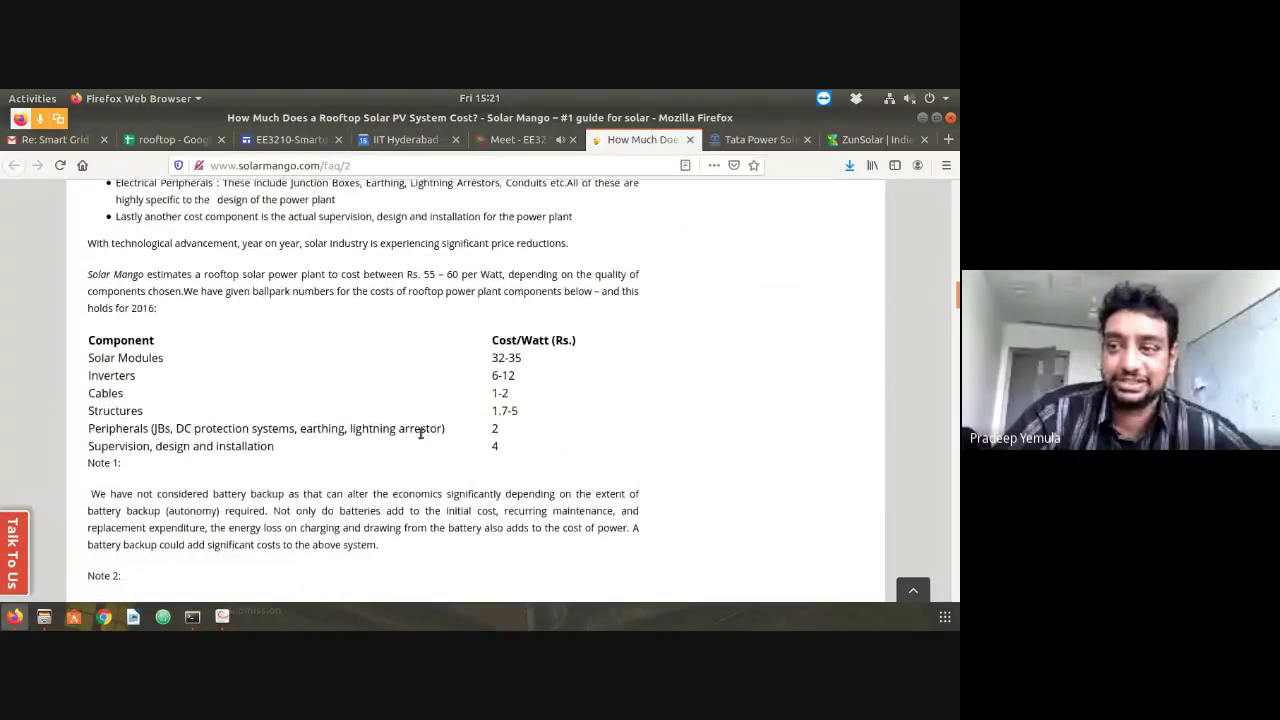
scroll(420, 432, "down", 1)
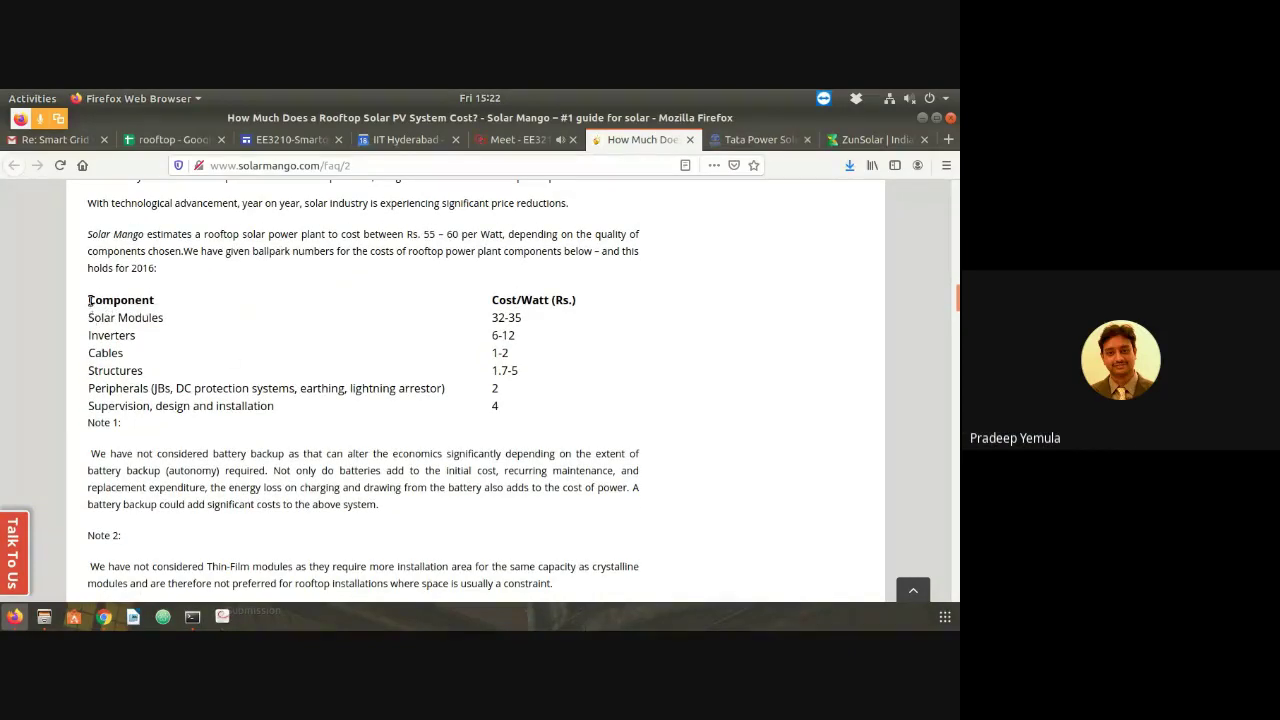
Go through the cost-per-watt figures for solar modules, inverters, cables and structures, highlighting each in the component table
left_click_drag(89, 300, 552, 418)
left_click(552, 418)
triple_click(128, 322)
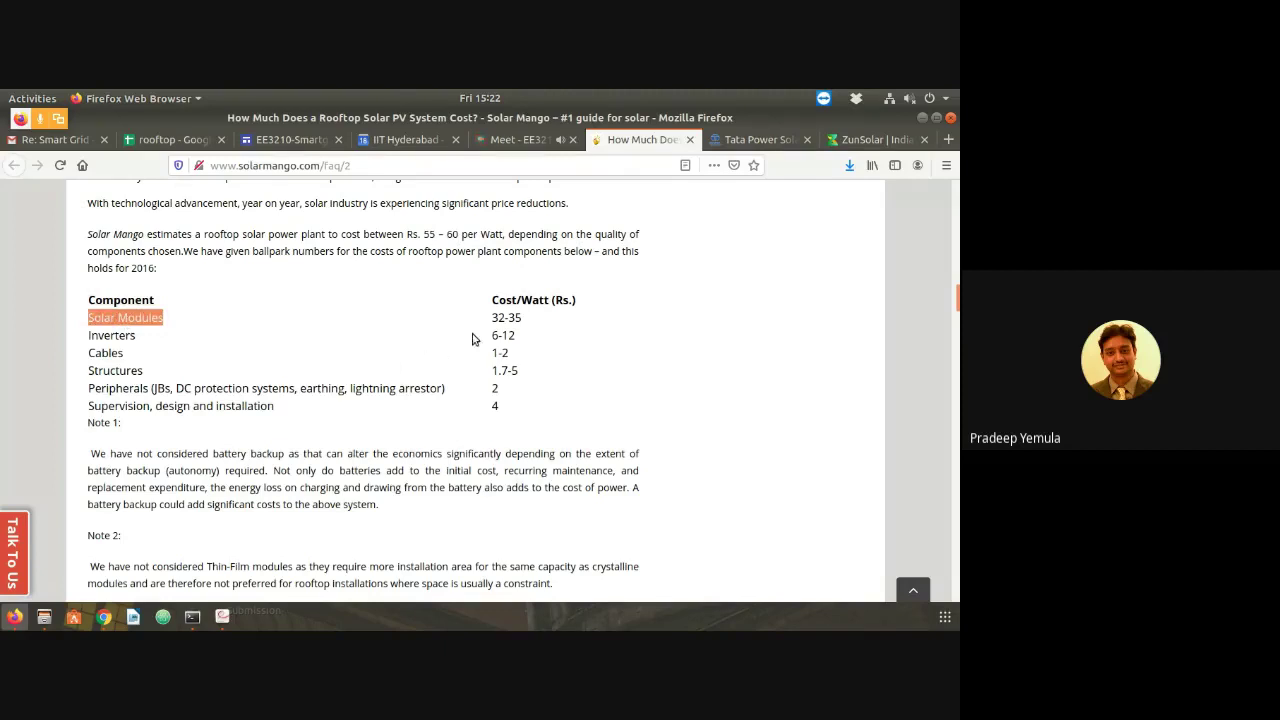
left_click_drag(493, 317, 503, 318)
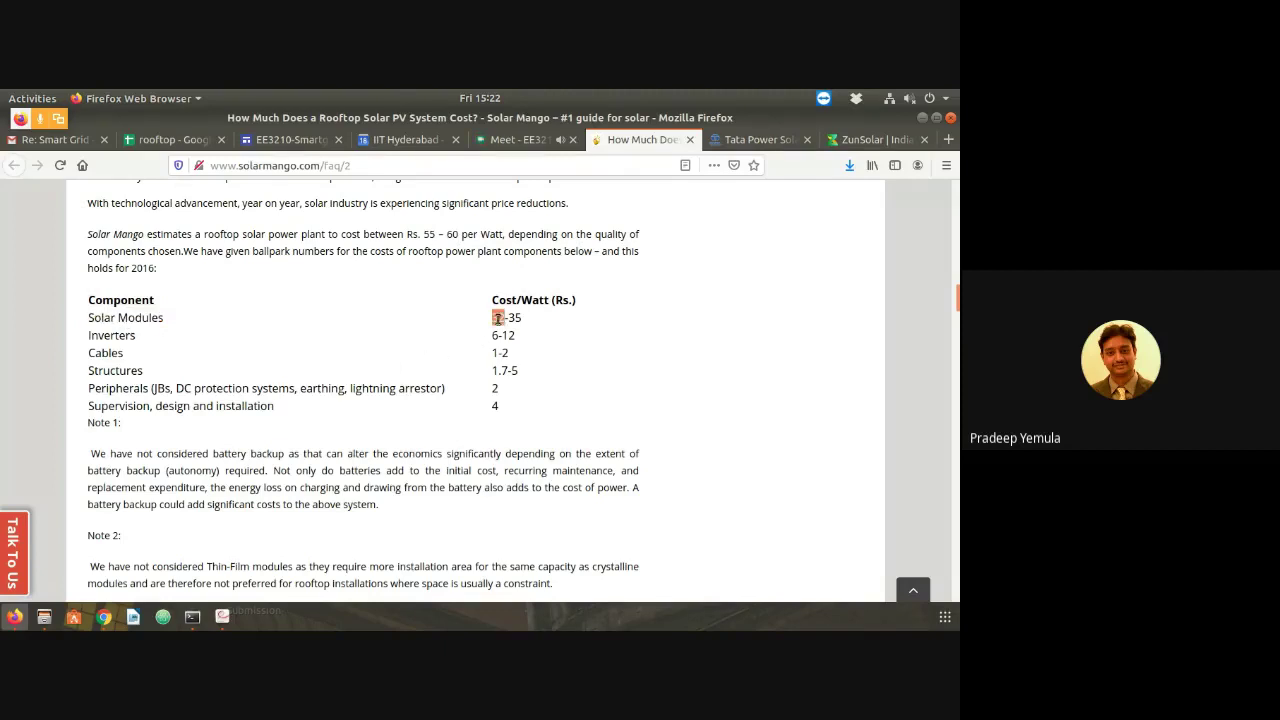
triple_click(493, 336)
triple_click(500, 352)
triple_click(503, 370)
left_click(515, 360)
Enlarge the page to 120% and go through the component costs again, down to supervision, design and installation
key("ctrl+plus")
key("ctrl+plus")
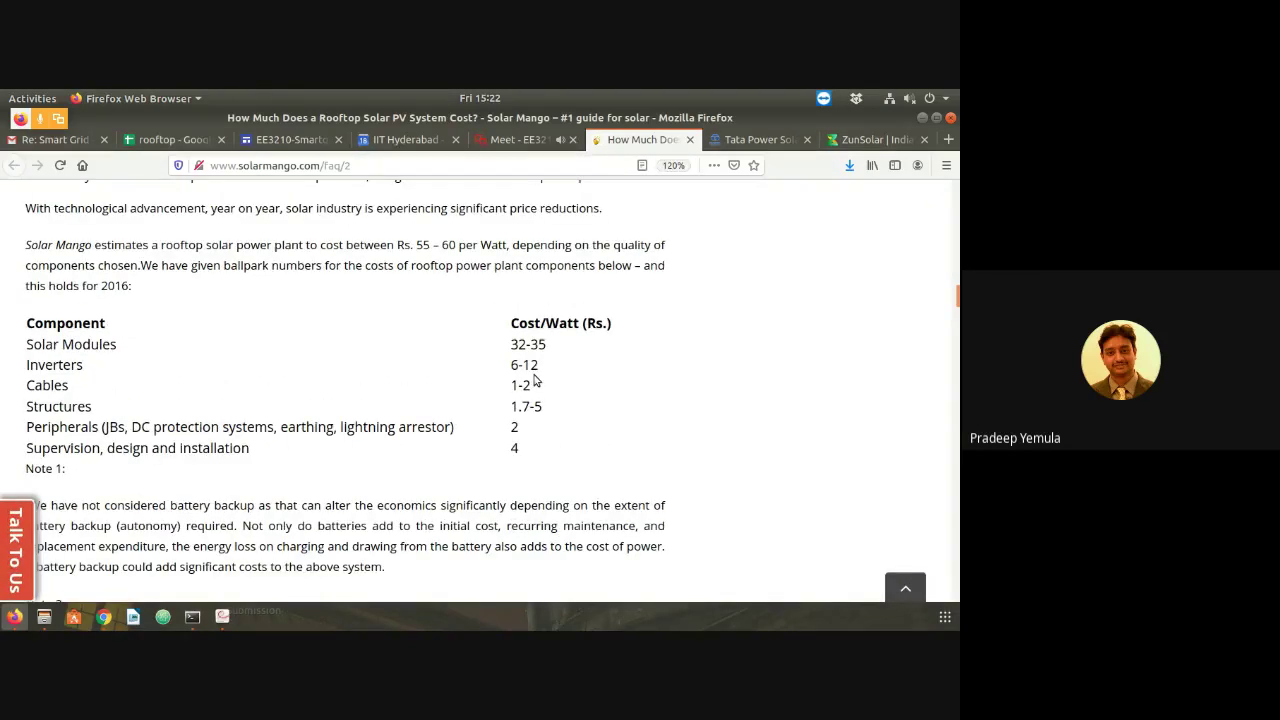
left_click_drag(535, 348, 533, 366)
double_click(530, 365)
double_click(525, 385)
double_click(513, 427)
left_click(517, 449)
Examine the accelerated depreciation tax savings table, highlighting the cost of a 100 kW rooftop solar plant
scroll(400, 517, "down", 5)
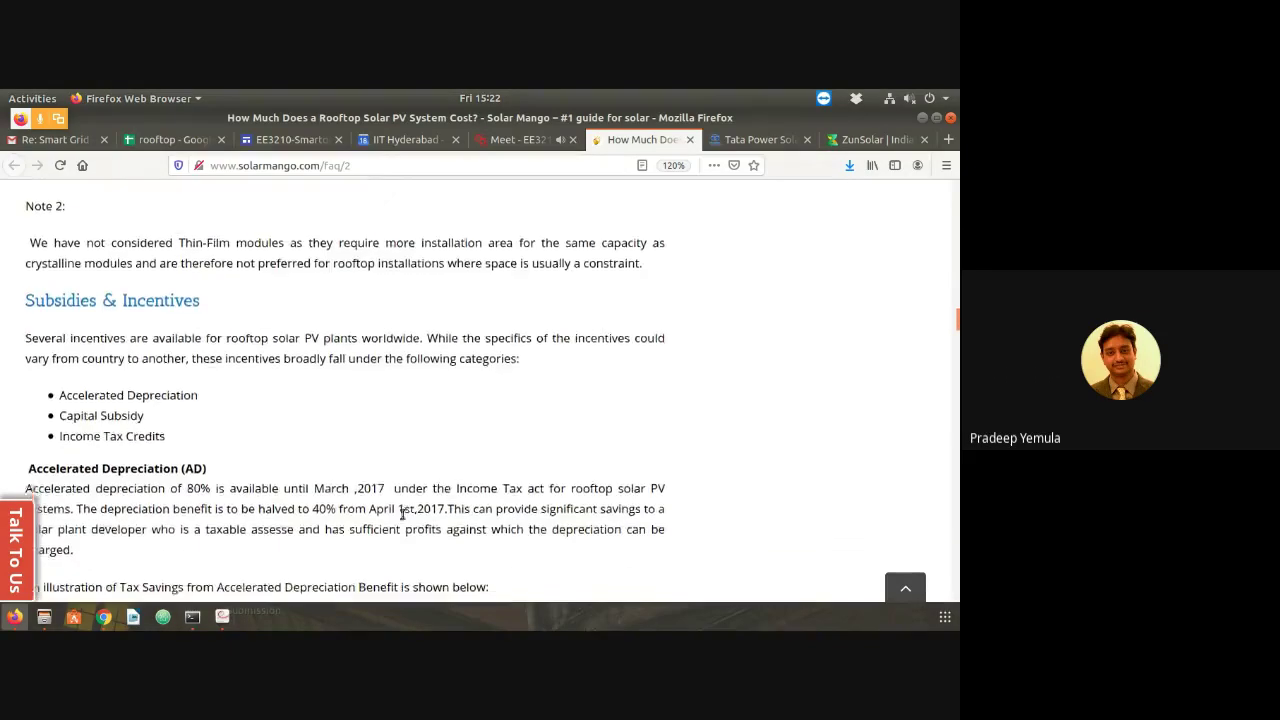
scroll(403, 512, "down", 4)
scroll(403, 515, "up", 1)
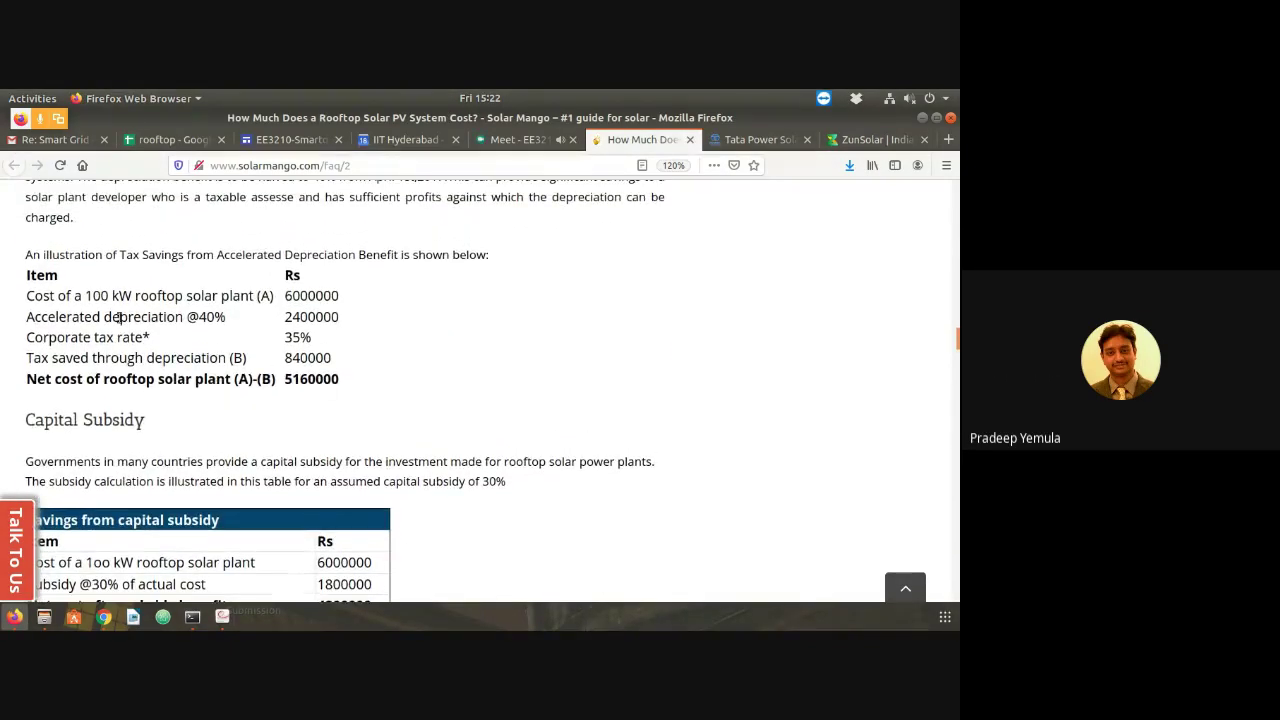
left_click_drag(92, 296, 338, 298)
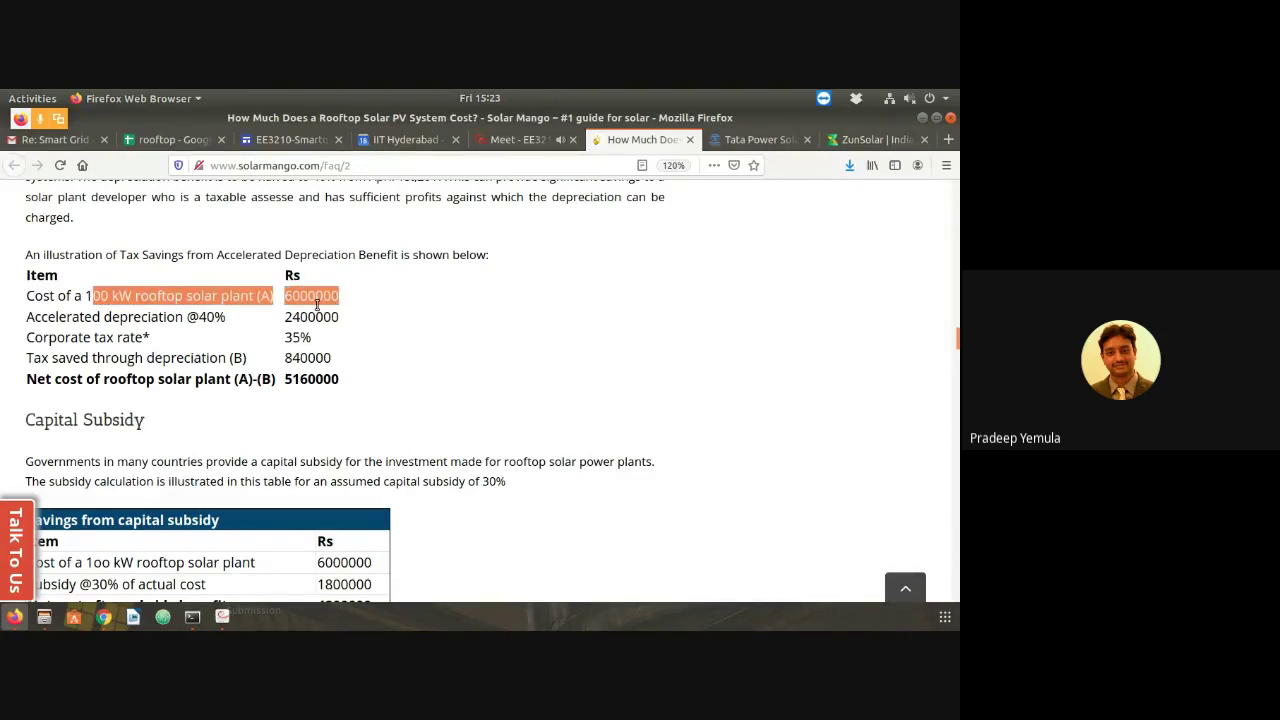
left_click(332, 298)
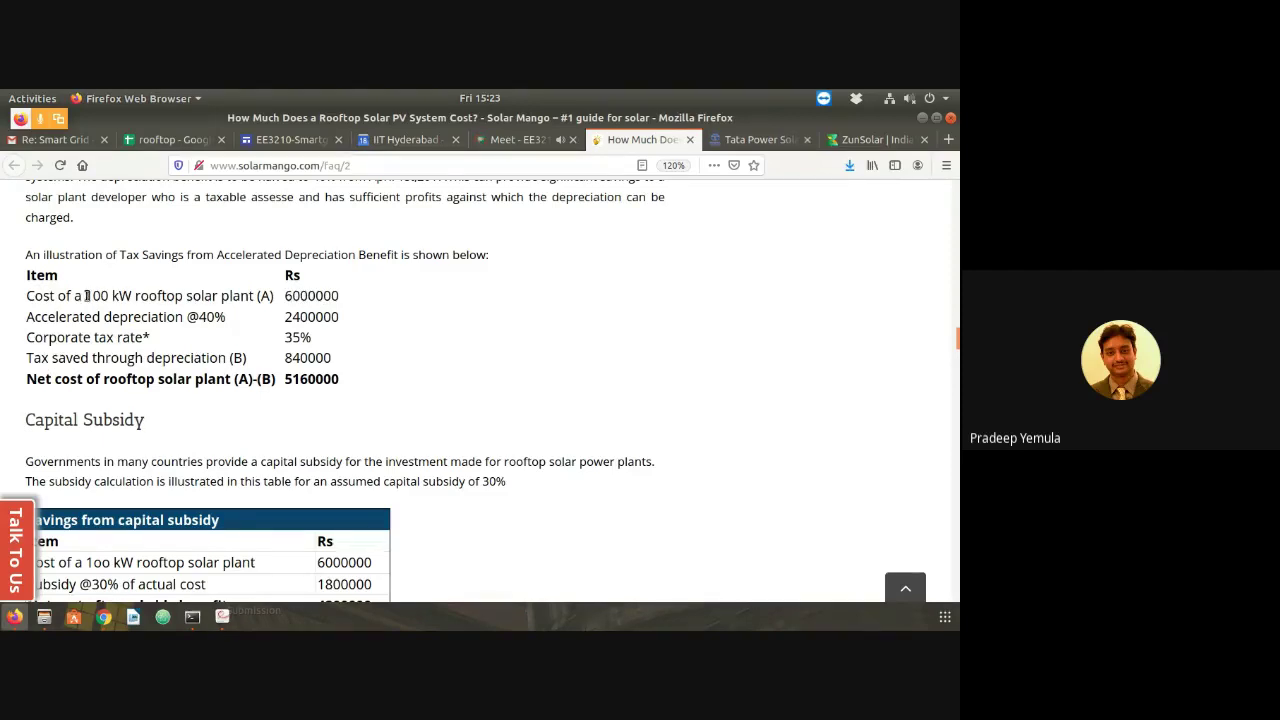
left_click_drag(87, 296, 338, 290)
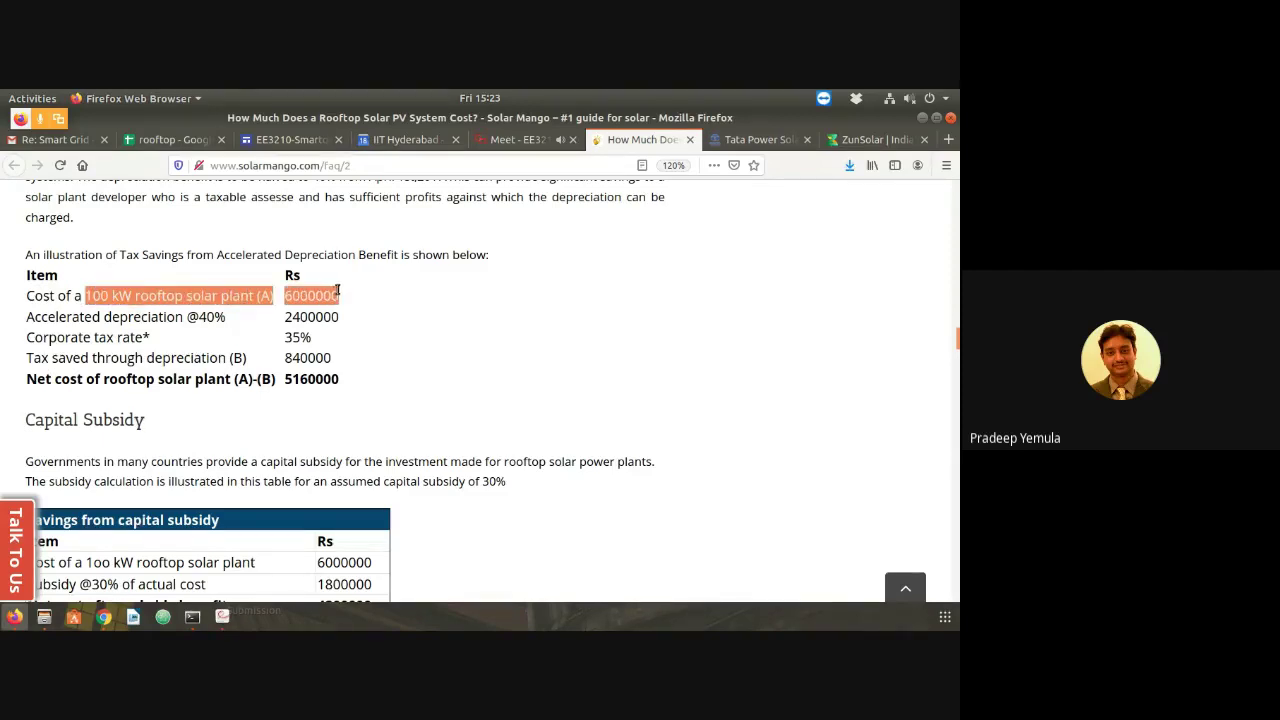
double_click(319, 298)
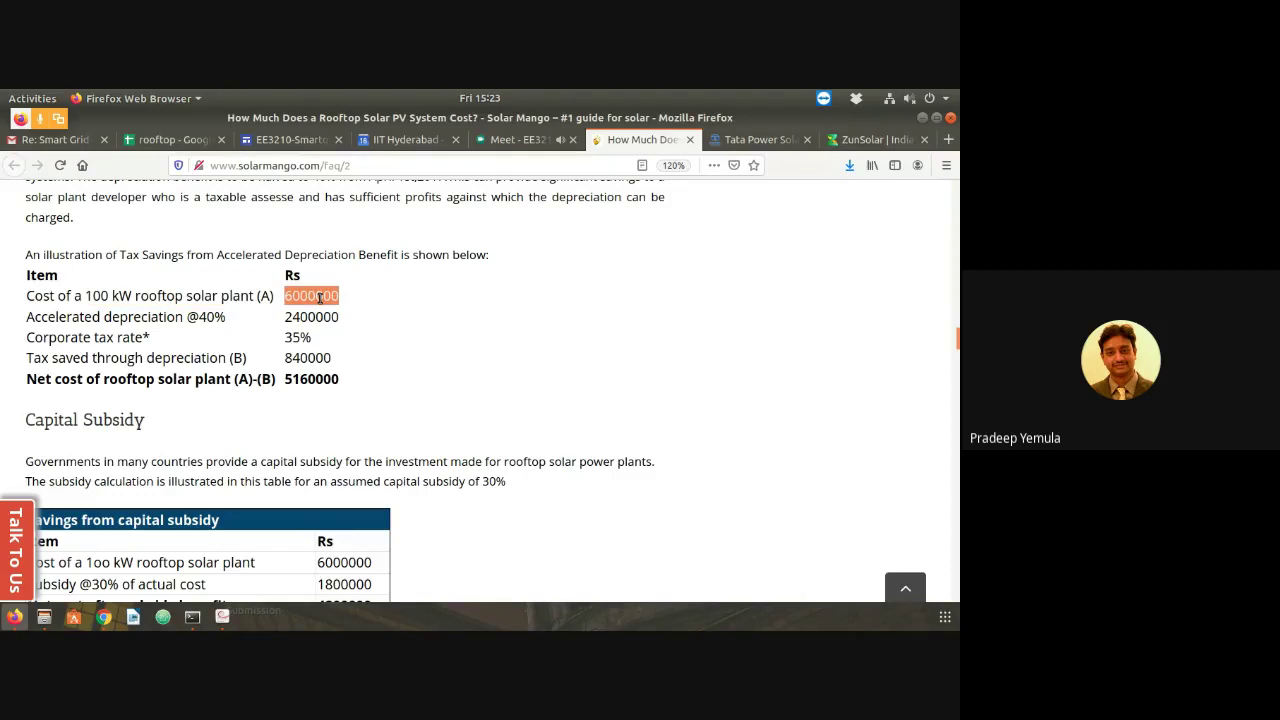
Read through the capital subsidy, investment tax credit and final system cost sections to the end of the article
scroll(360, 421, "down", 5)
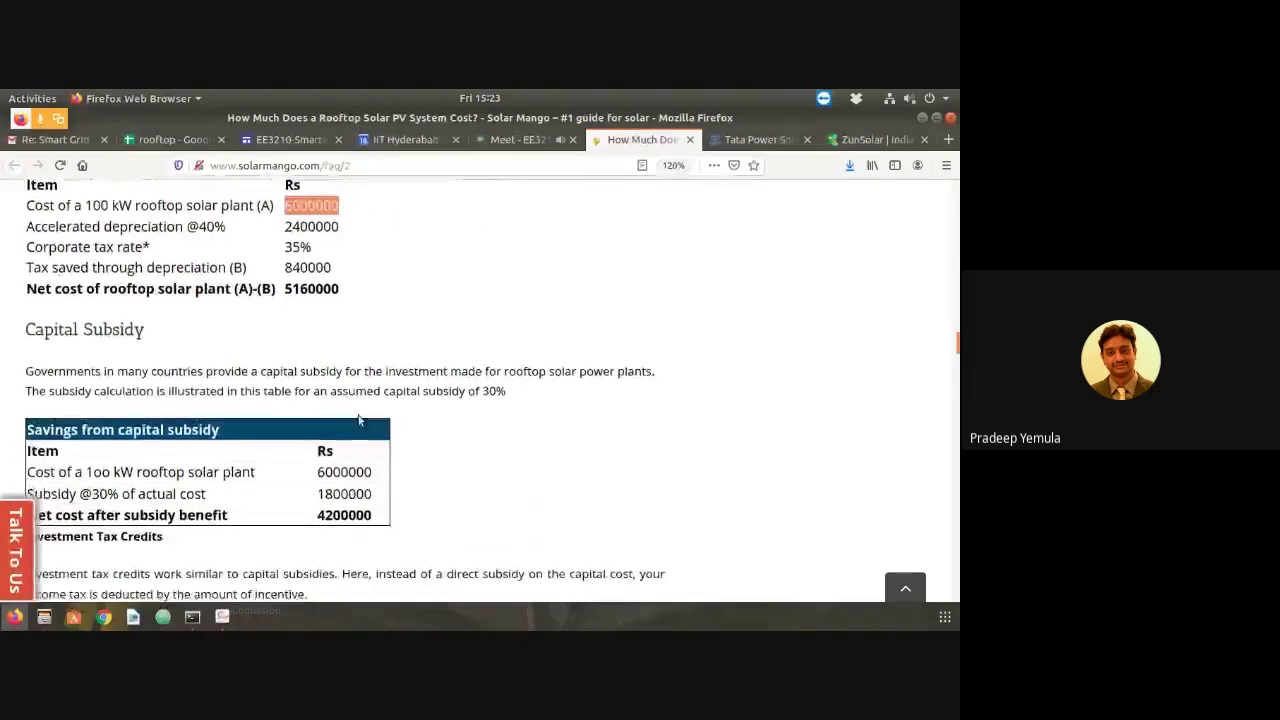
scroll(364, 378, "down", 10)
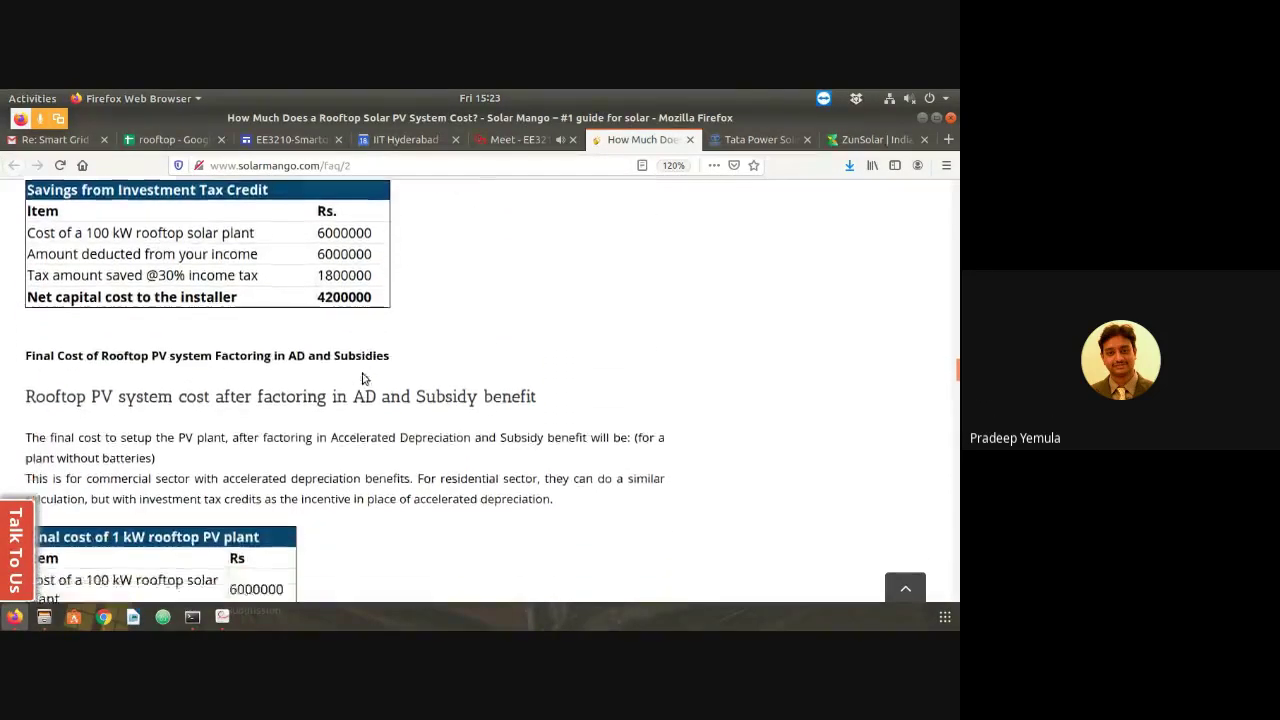
scroll(364, 378, "down", 10)
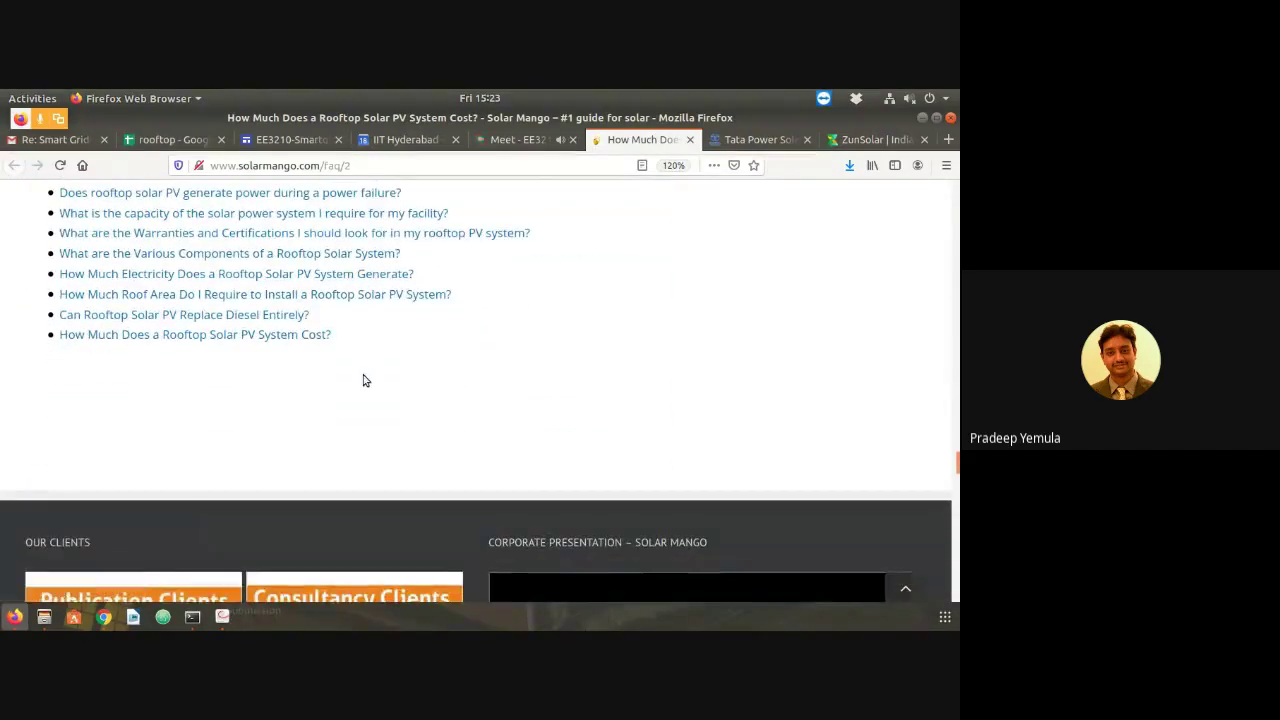
scroll(449, 400, "up", 20)
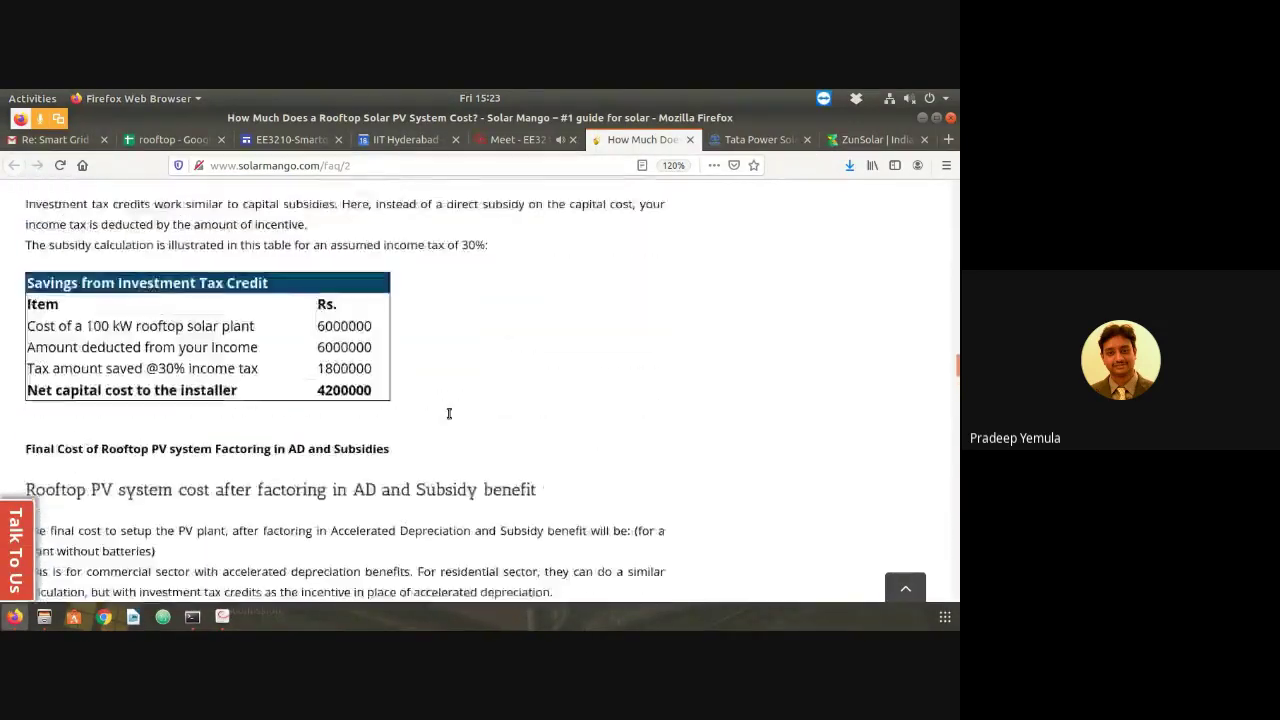
Return to the article's contents list and review the three types of rooftop solar PV systems
scroll(449, 413, "up", 15)
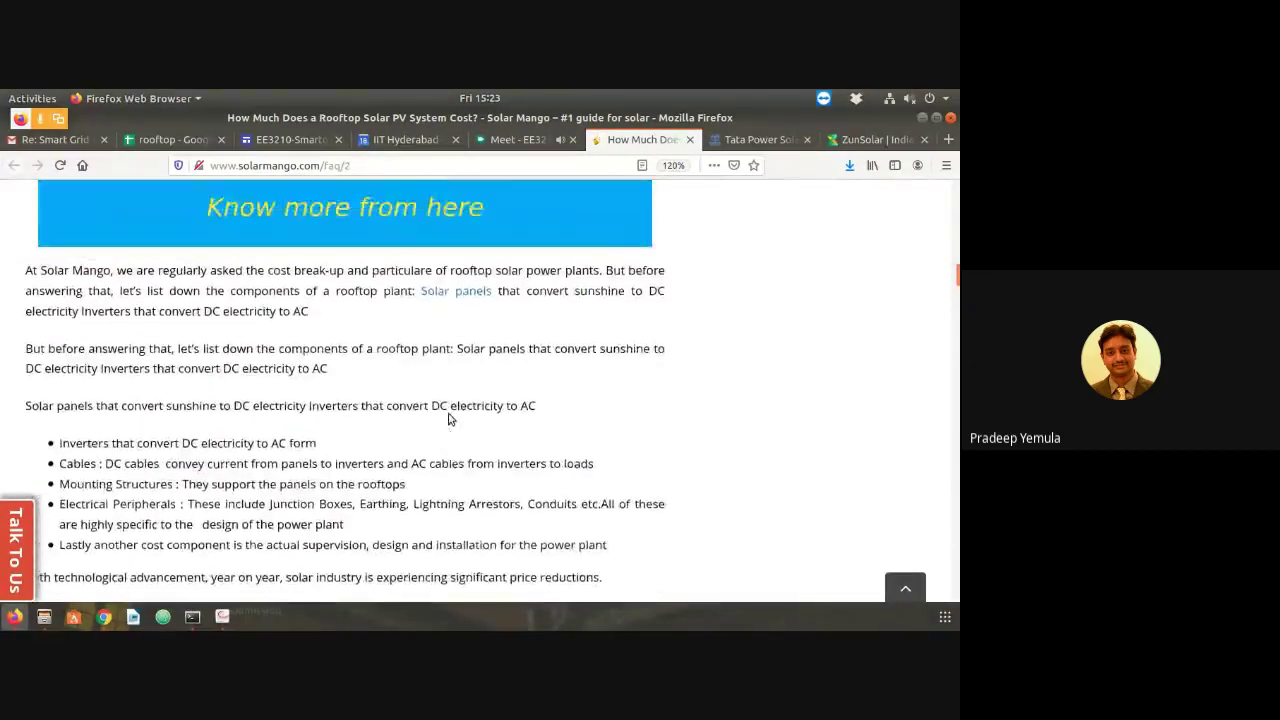
scroll(449, 420, "up", 12)
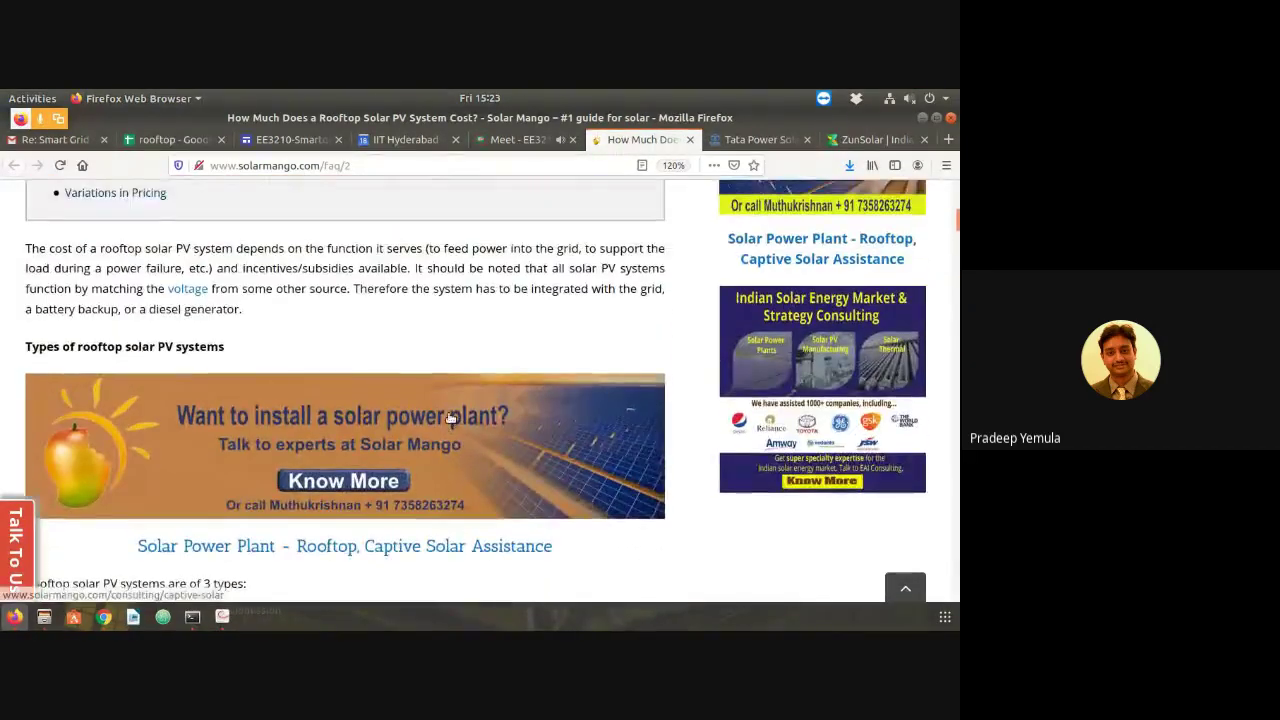
scroll(451, 418, "up", 5)
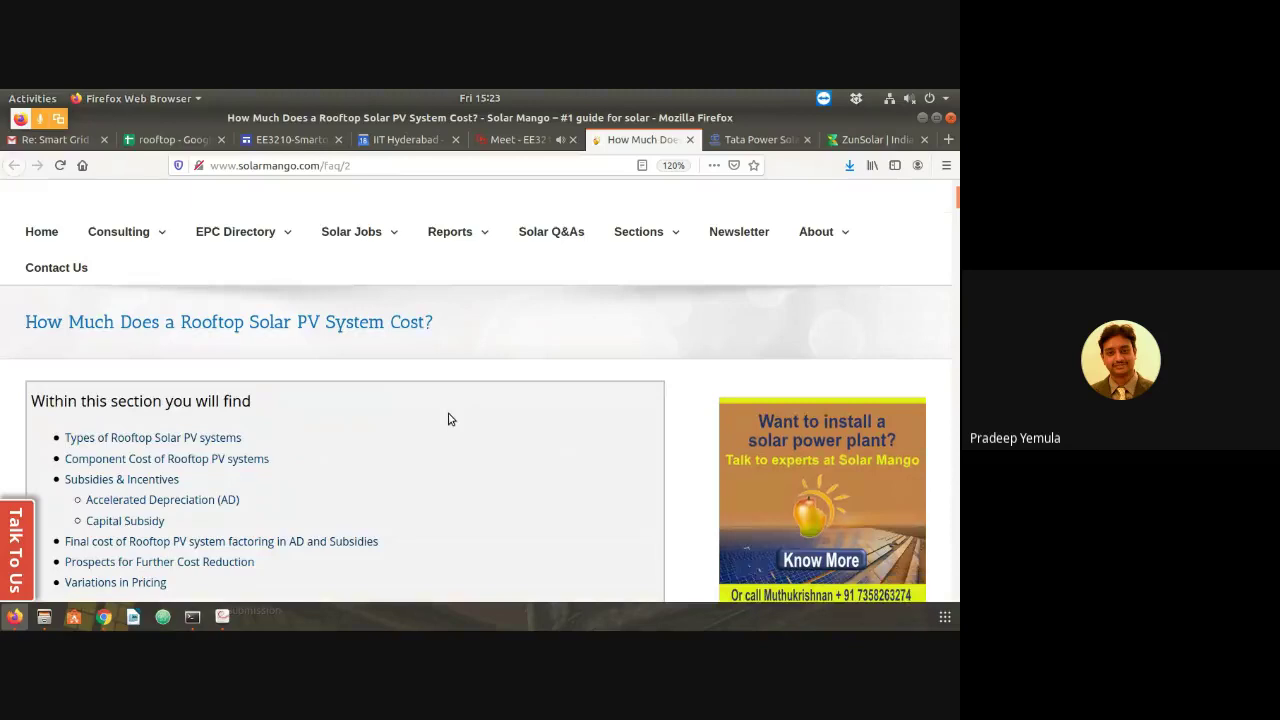
scroll(449, 419, "up", 2)
scroll(449, 420, "down", 9)
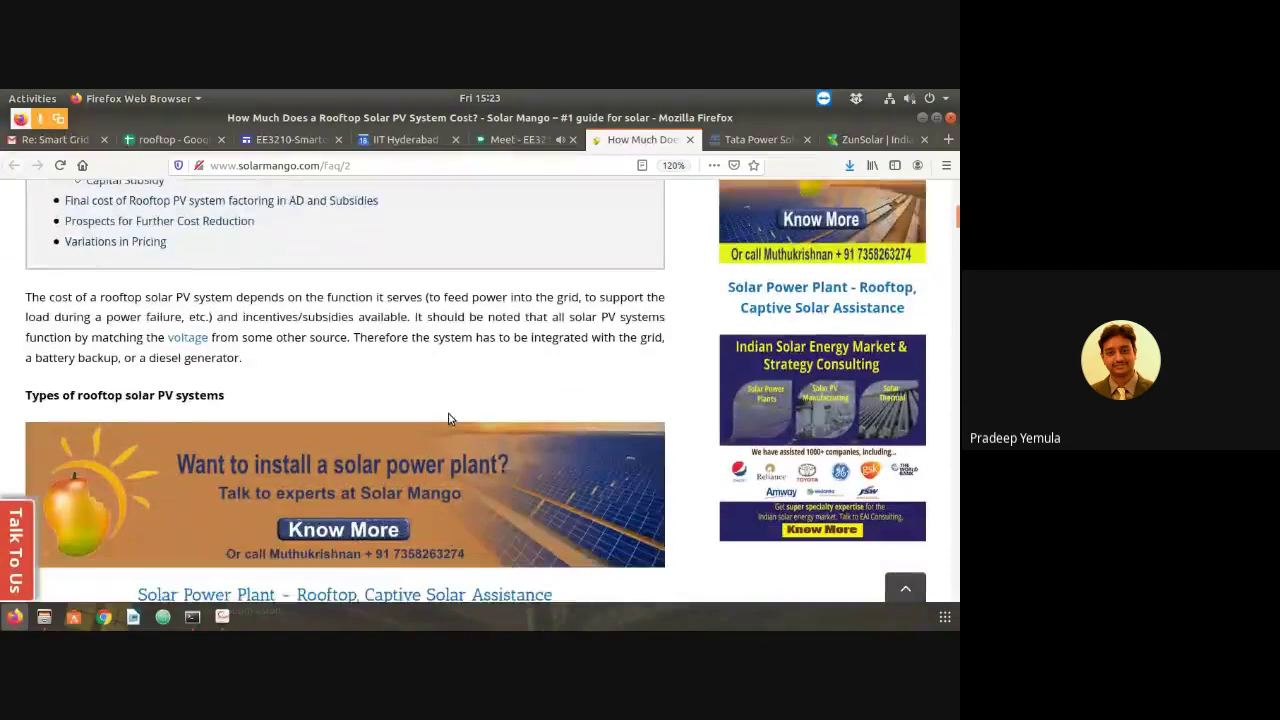
scroll(449, 420, "down", 1)
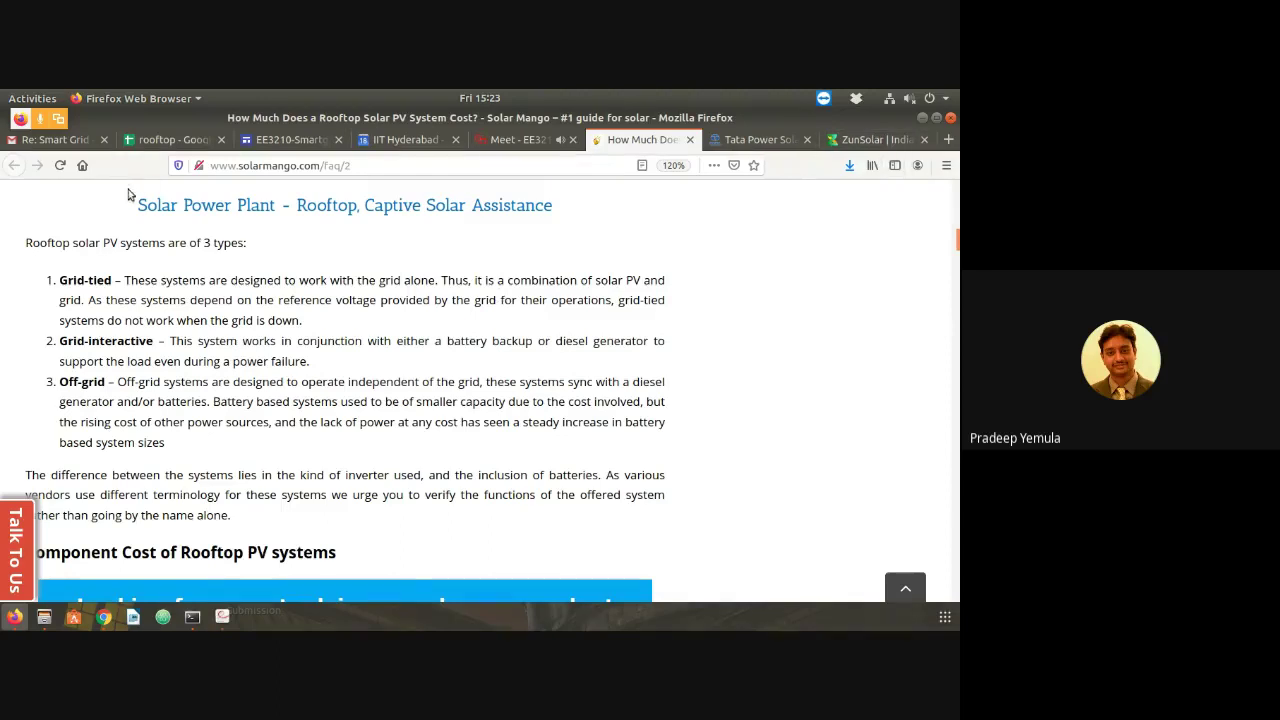
Switch to the rooftop spreadsheet, add a new blank sheet and set its zoom to 125%
left_click(163, 140)
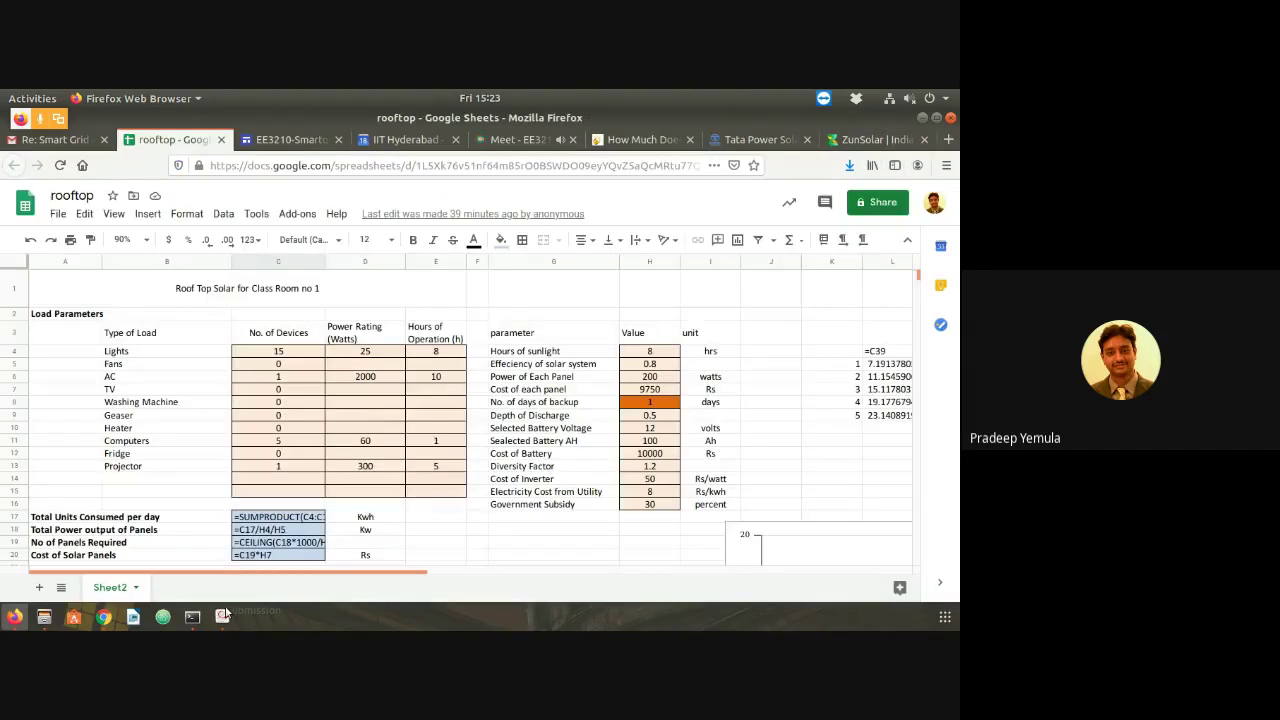
left_click(40, 587)
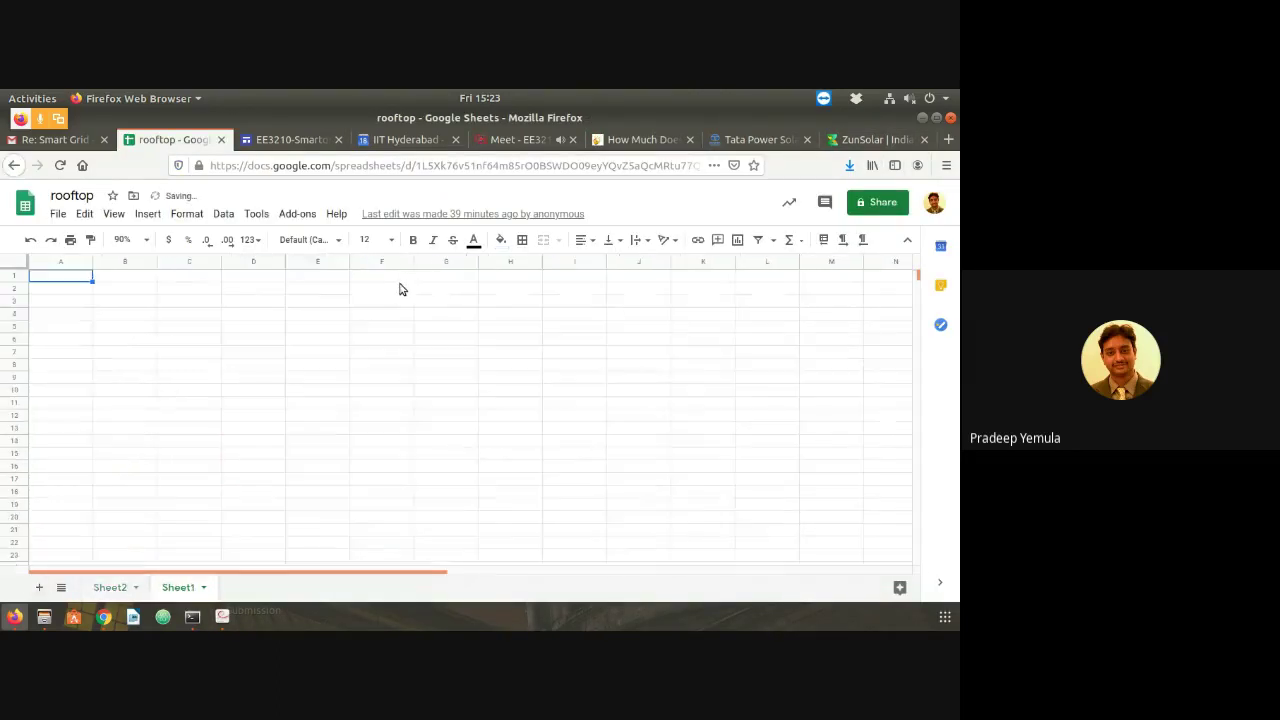
left_click(201, 302)
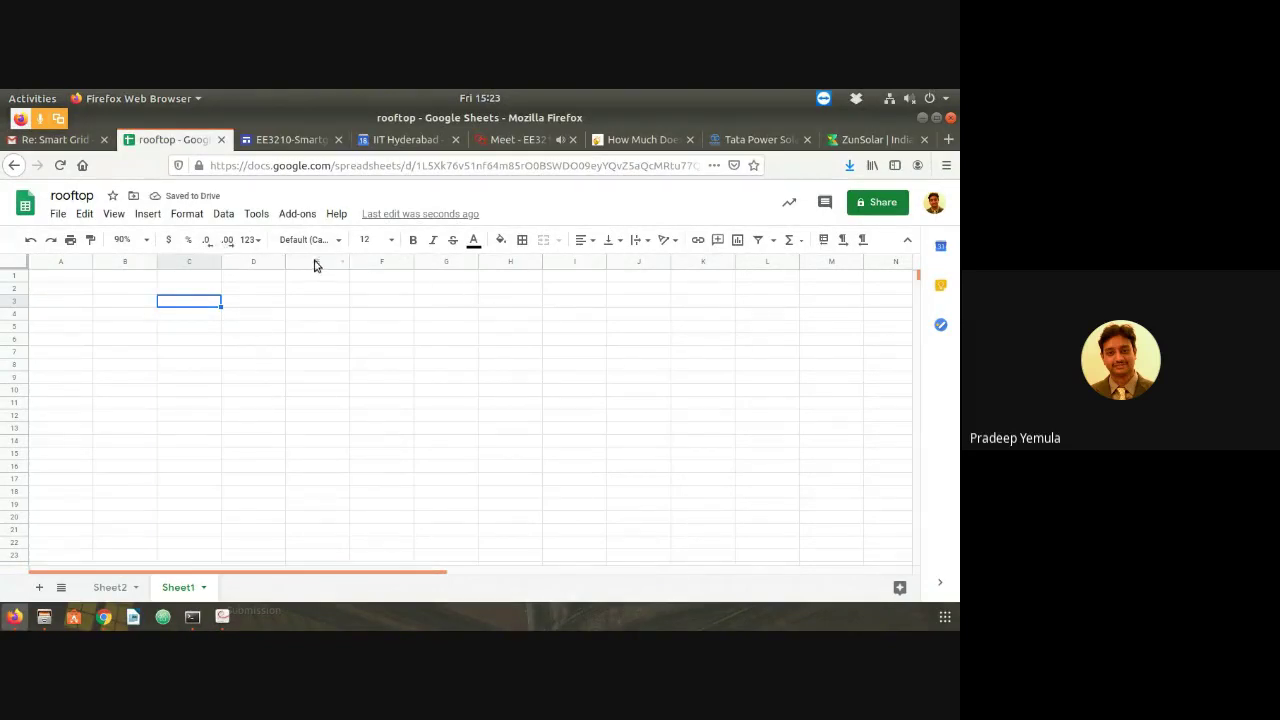
left_click(146, 241)
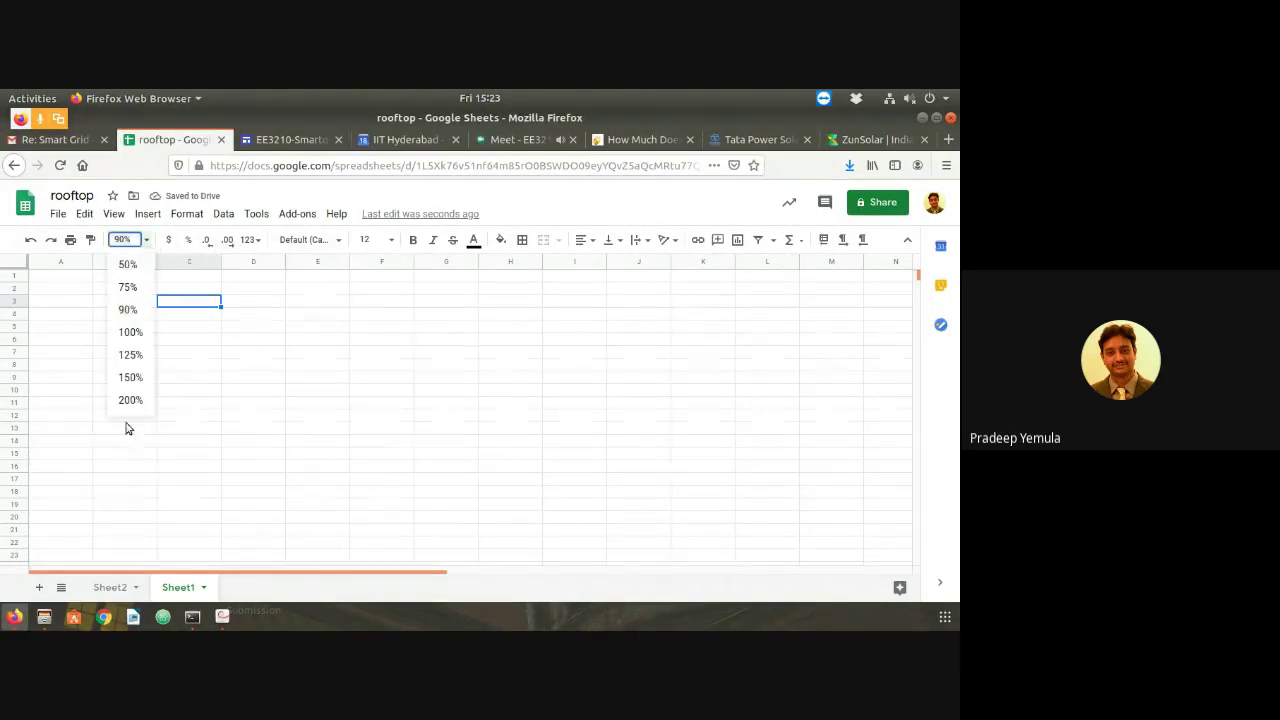
left_click(138, 356)
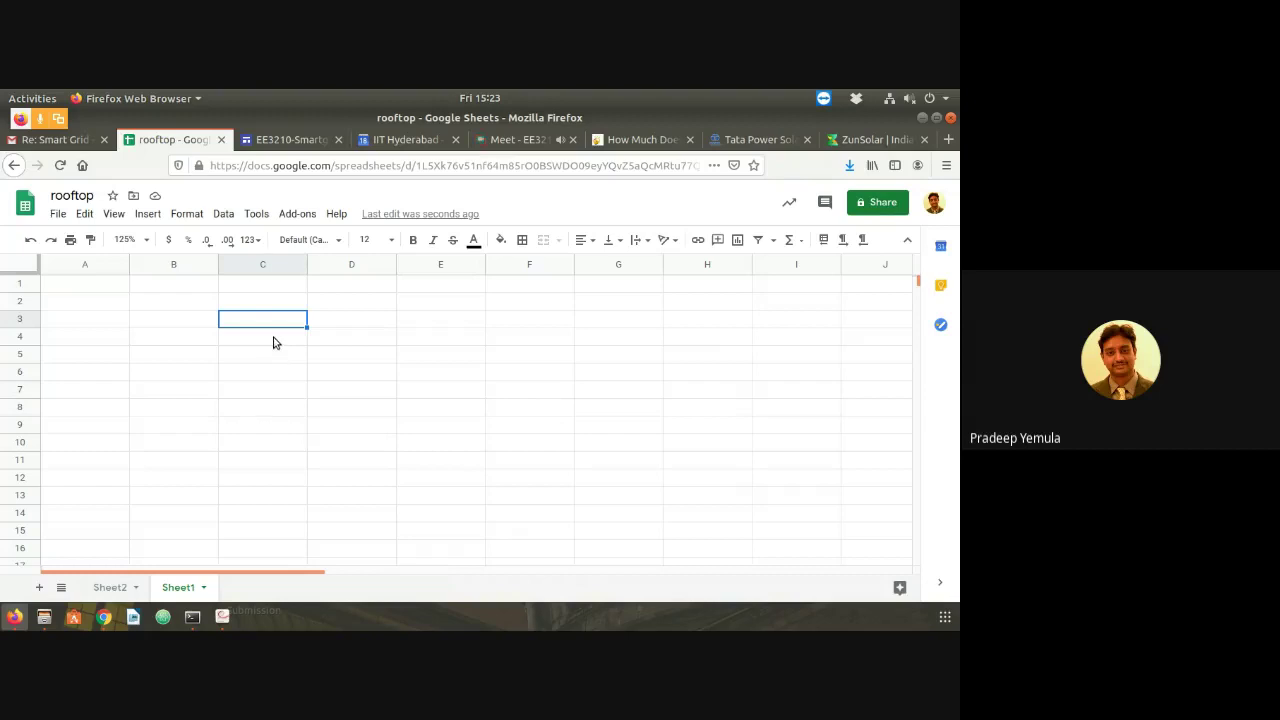
Enter the heading "Cost per watt" in C3 with the value 60 in C4
type("Co")
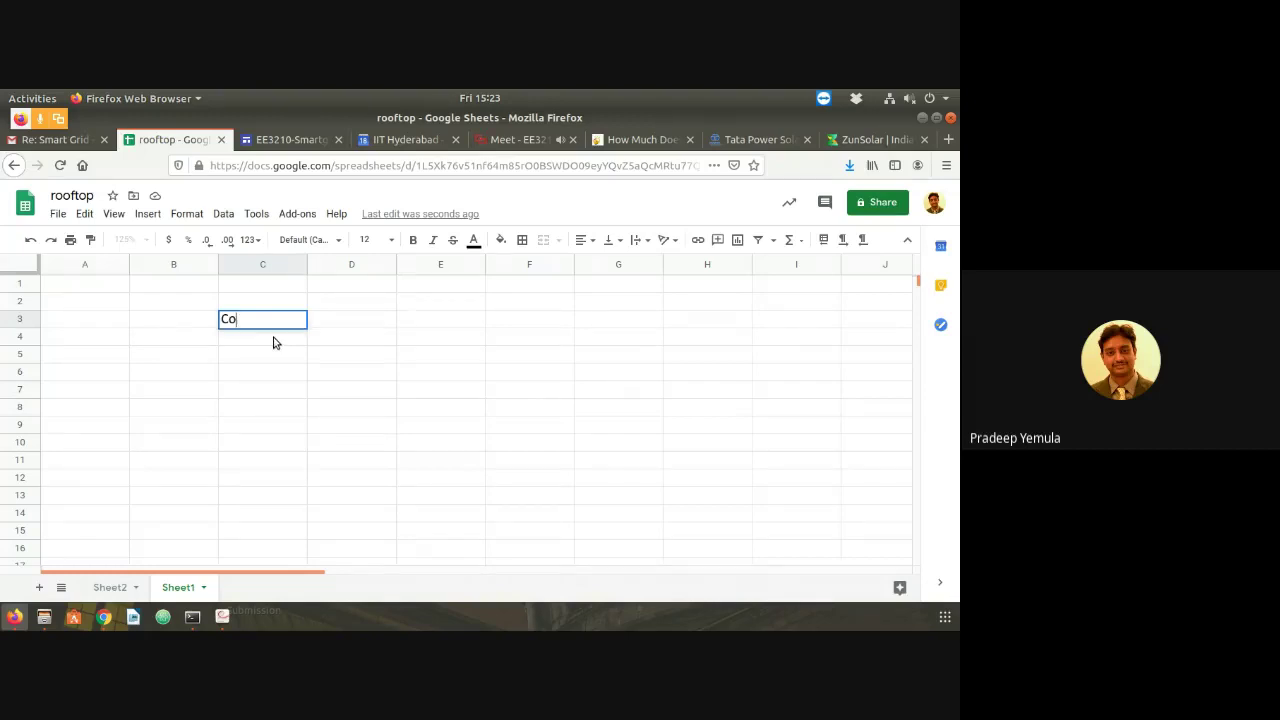
type("st per watt")
key("Return")
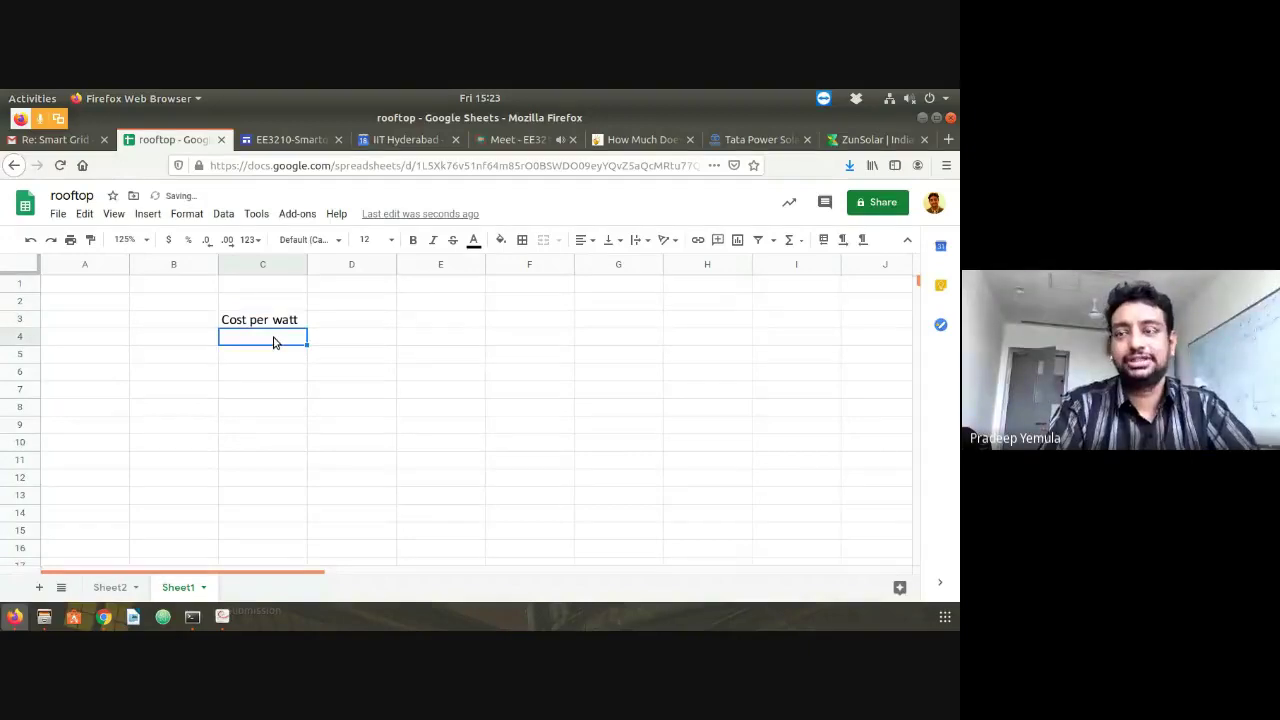
type("60")
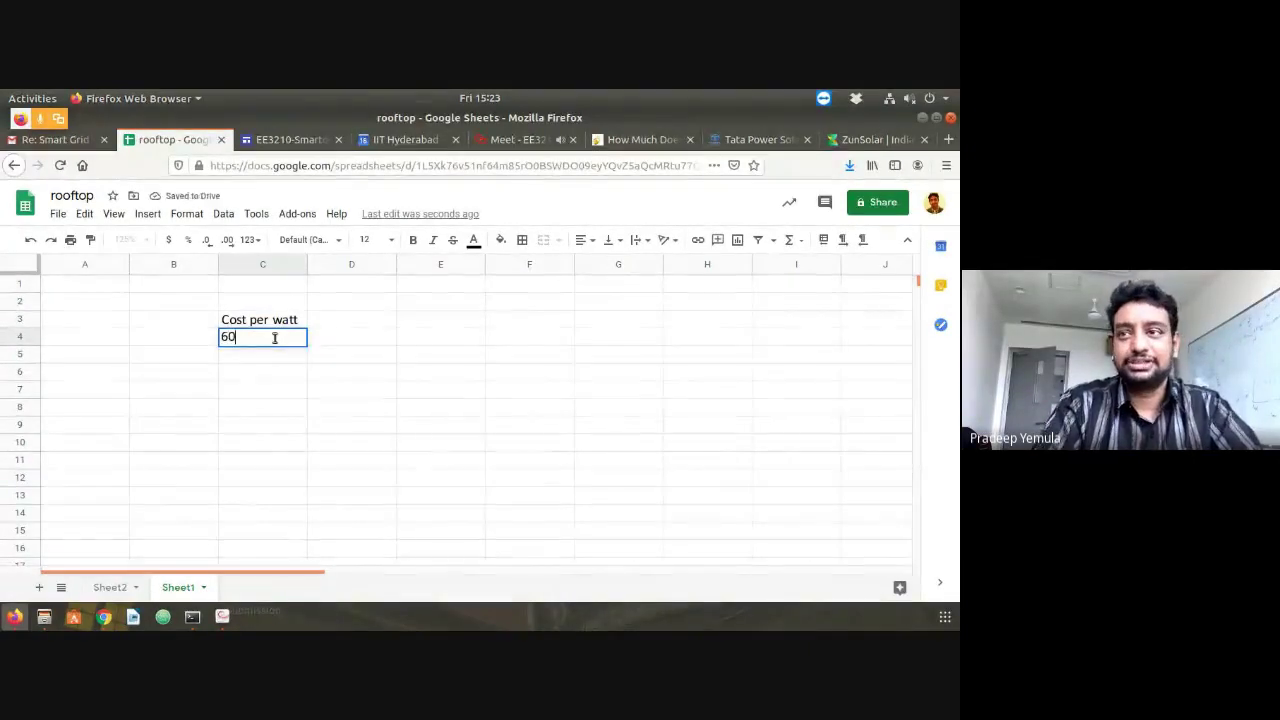
key("Return")
left_click(273, 342)
key("Up")
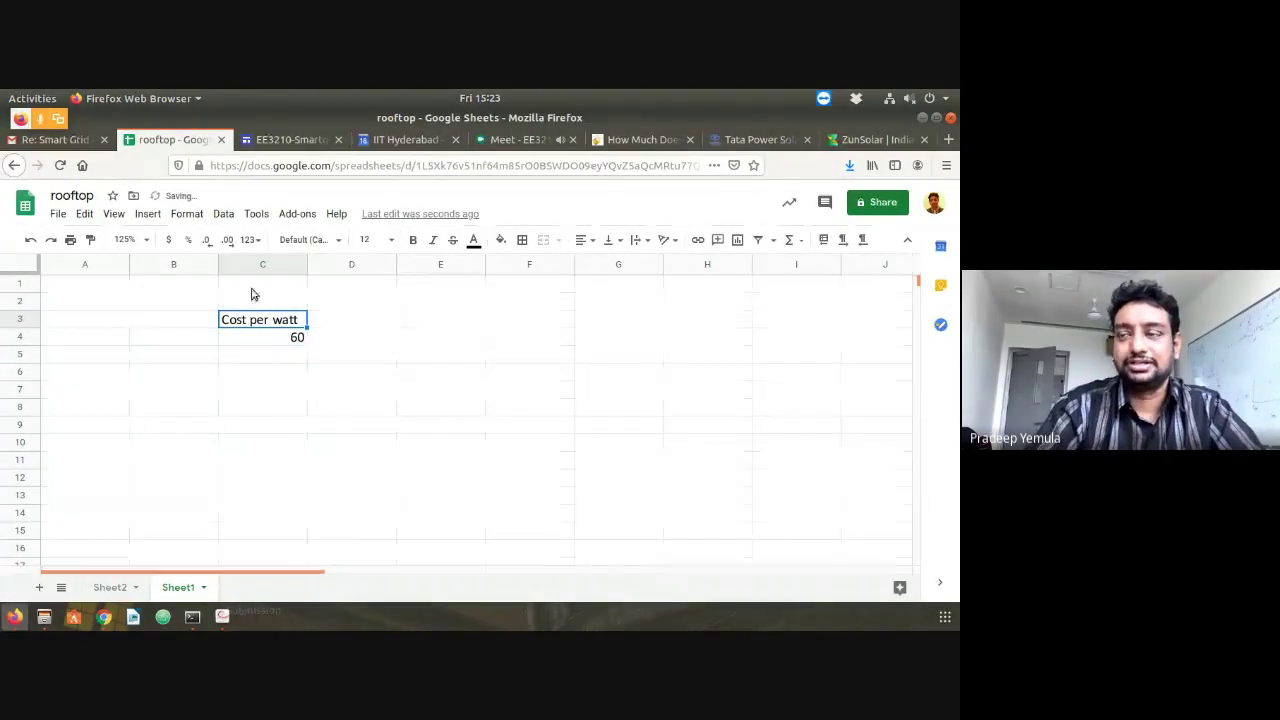
Widen column C and change the C3 heading to "Cost per watt in (Rs)"
left_click_drag(303, 263, 338, 263)
double_click(318, 319)
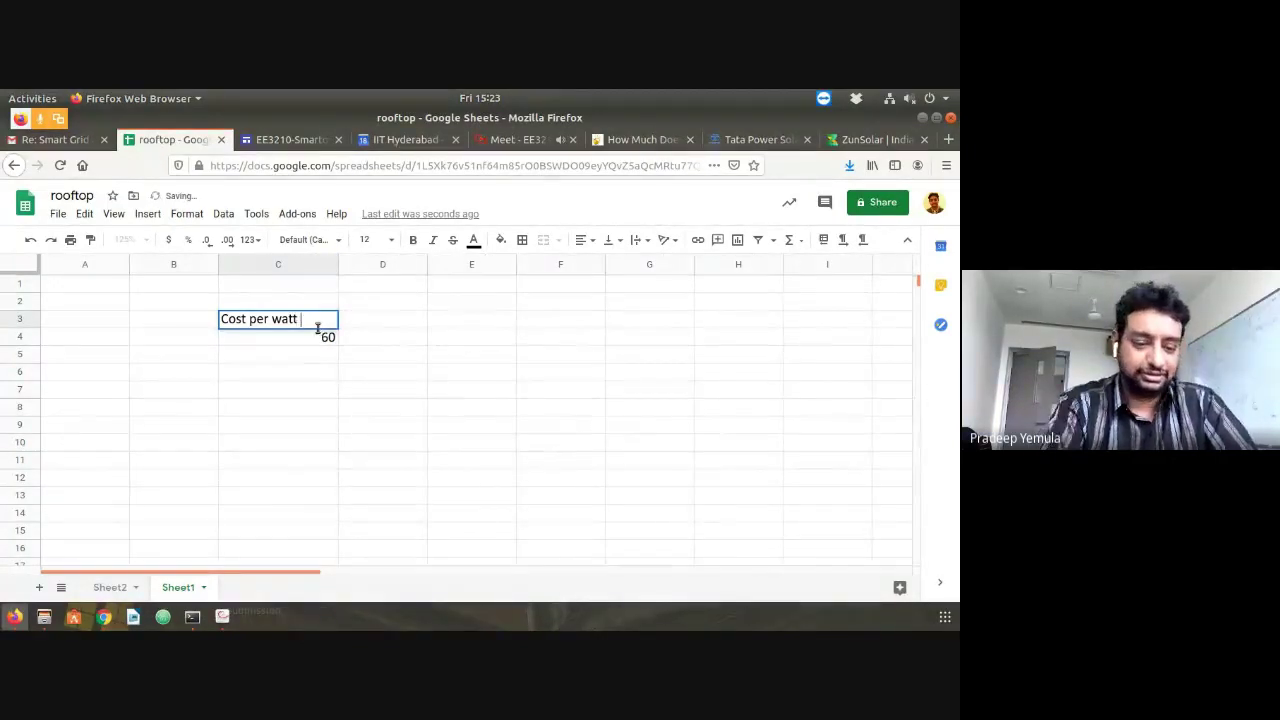
type("(Rs/")
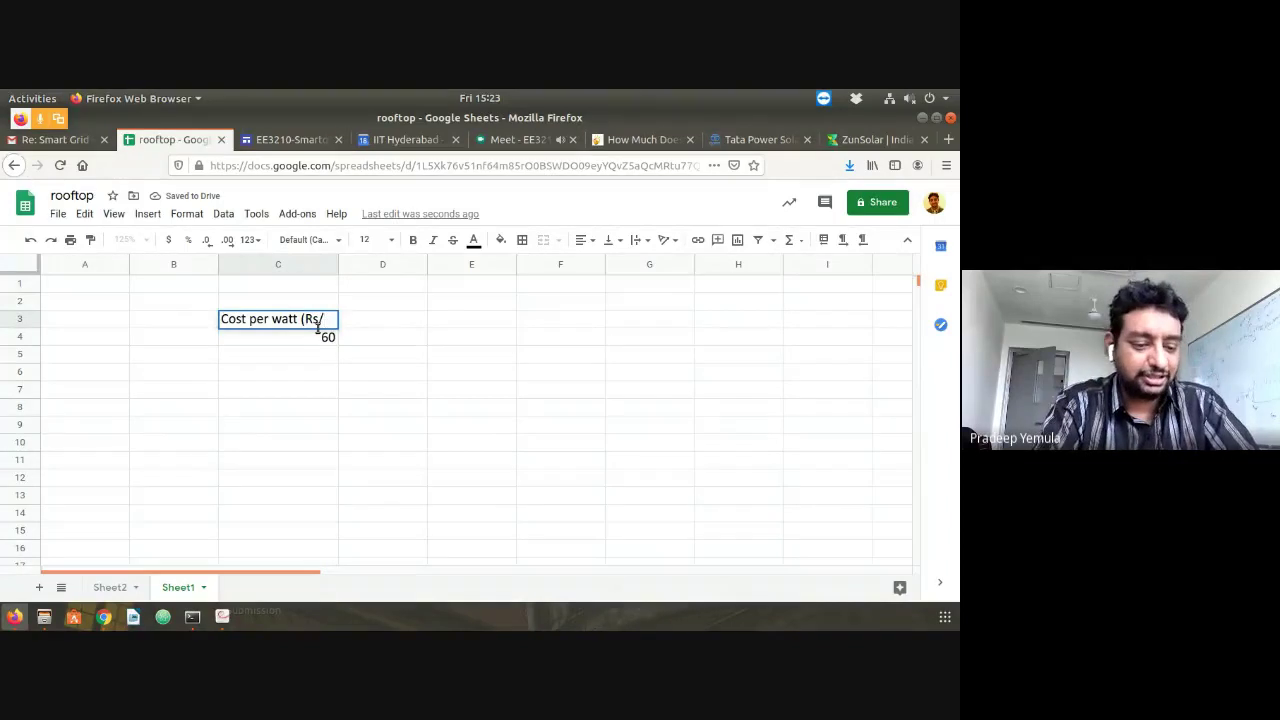
key("BackSpace")
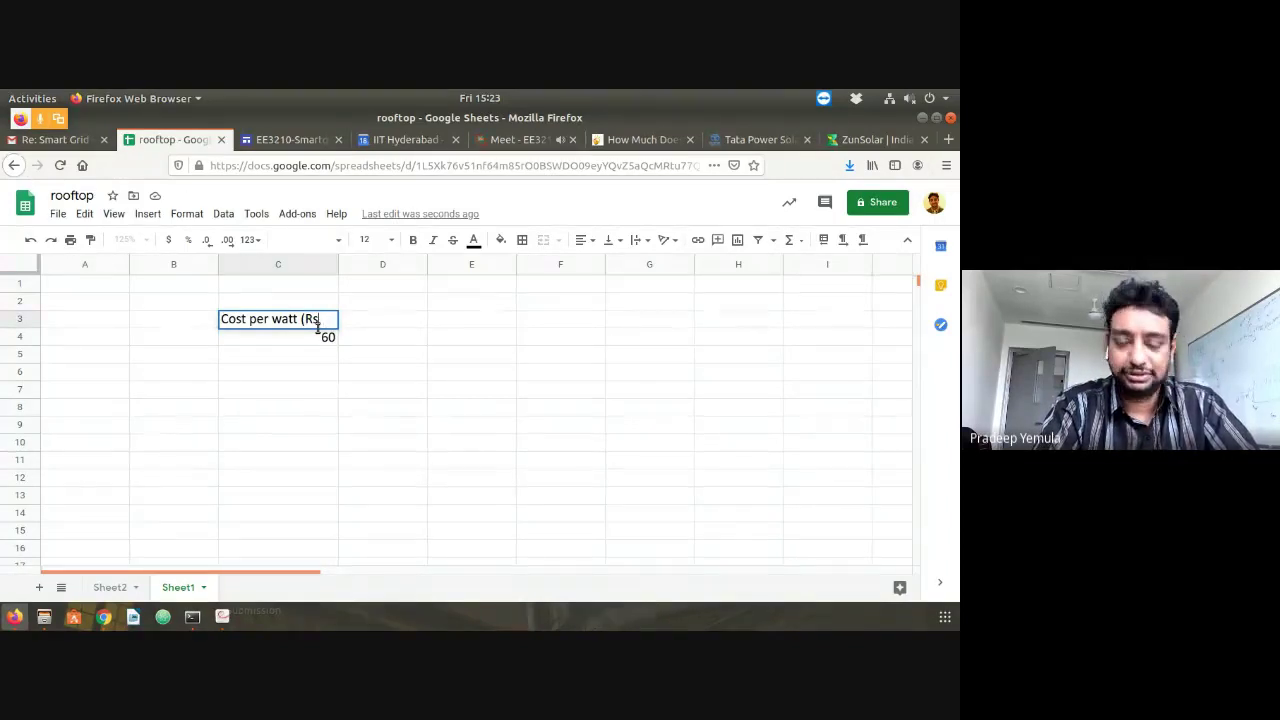
key("Return")
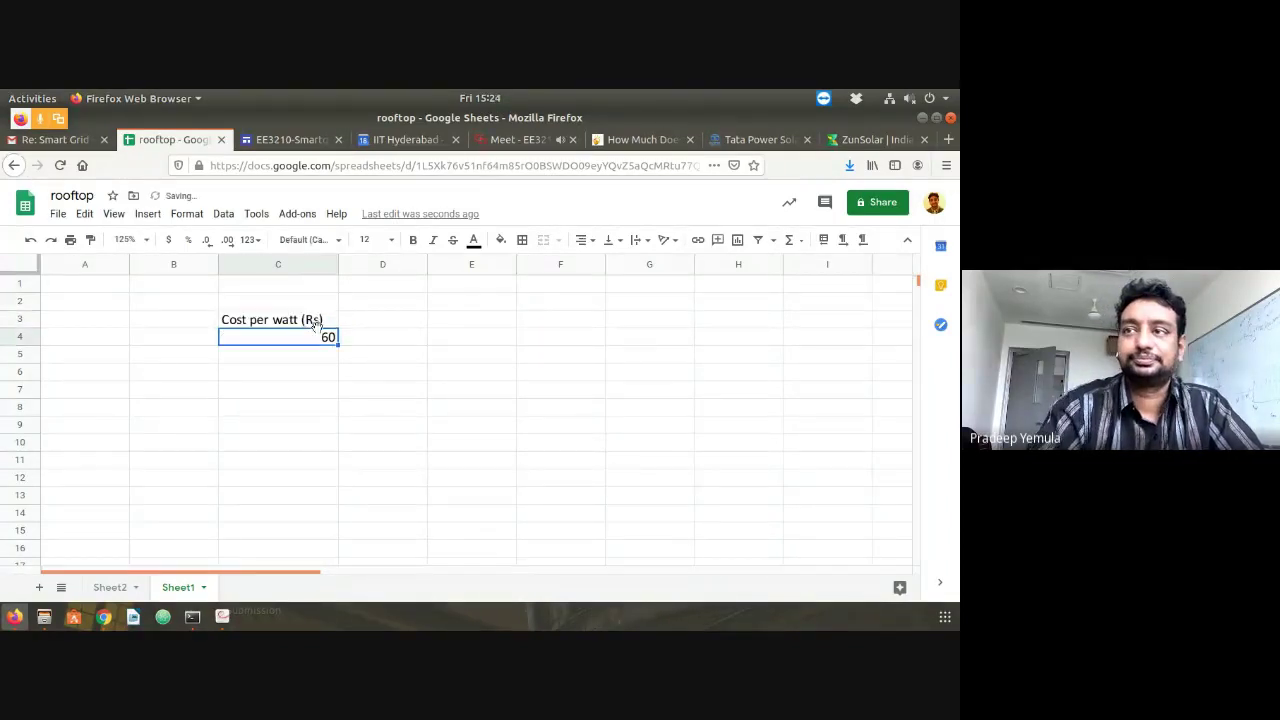
left_click(298, 325)
double_click(298, 325)
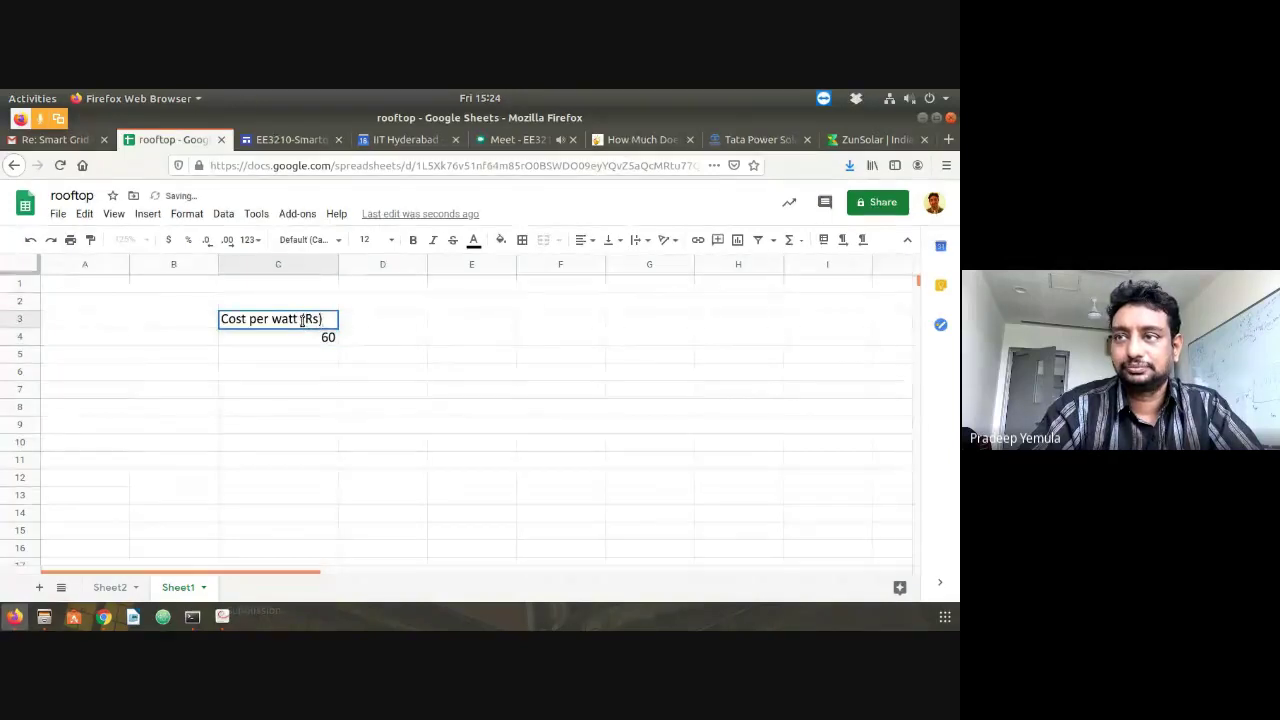
type("in")
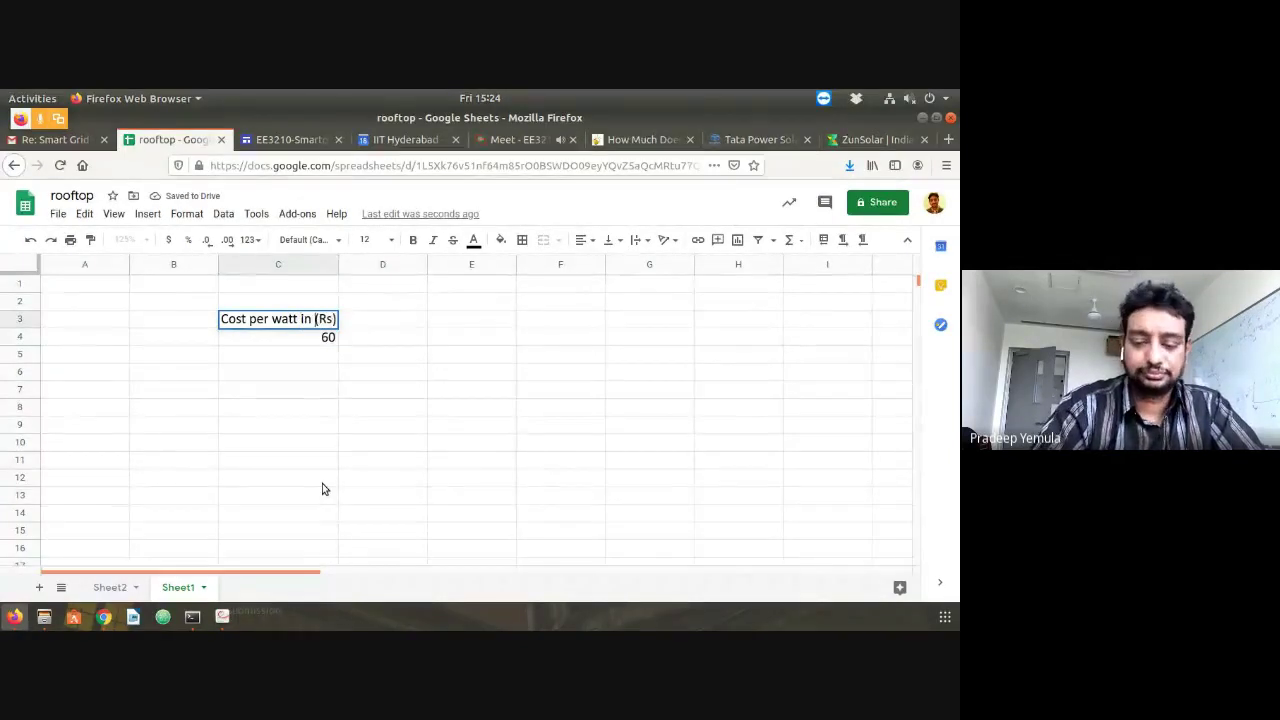
key("Return")
Add the heading "Capacity (KW)" in D3 with the value 10 in D4
key("Up")
key("Right")
type("Capacity")
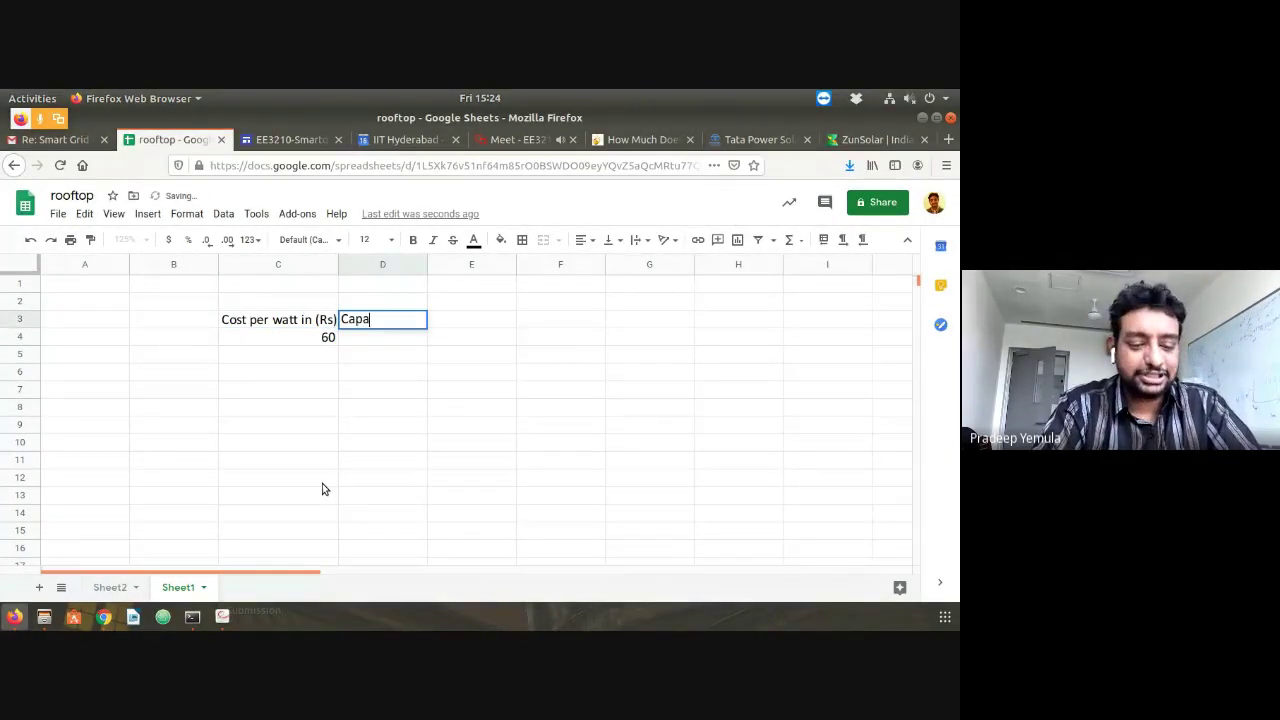
key("Return")
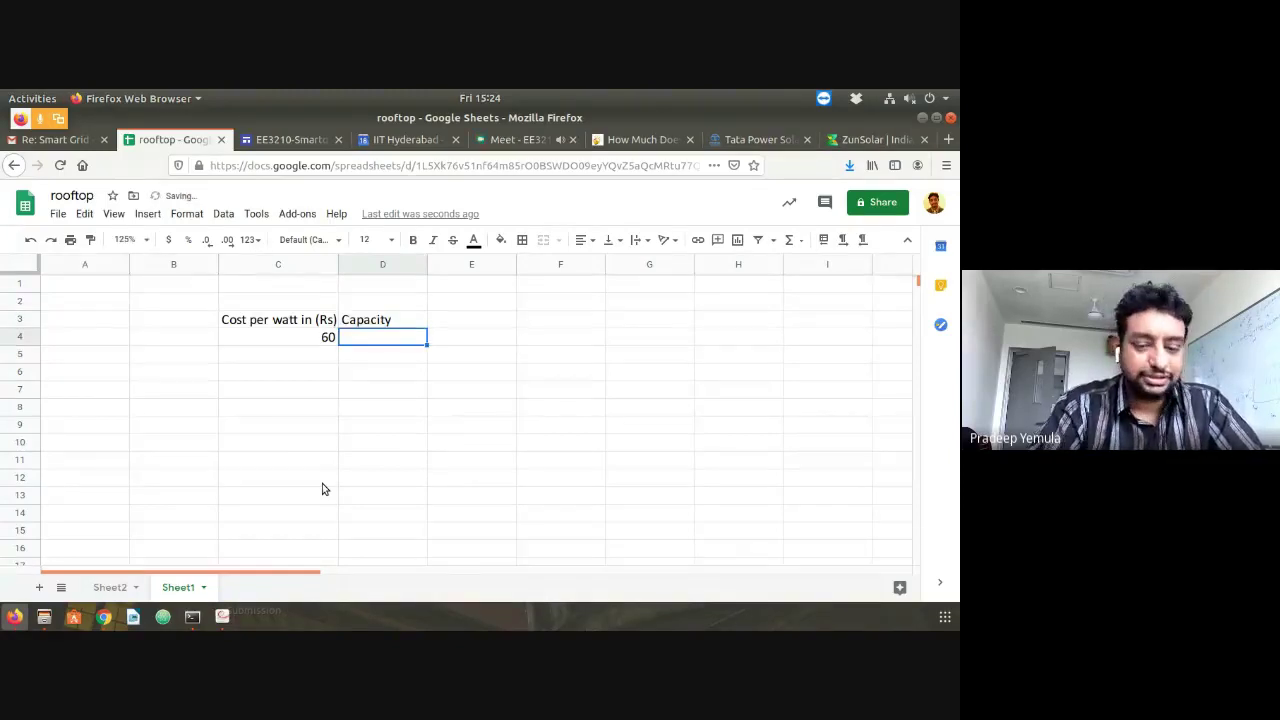
type("10 KW")
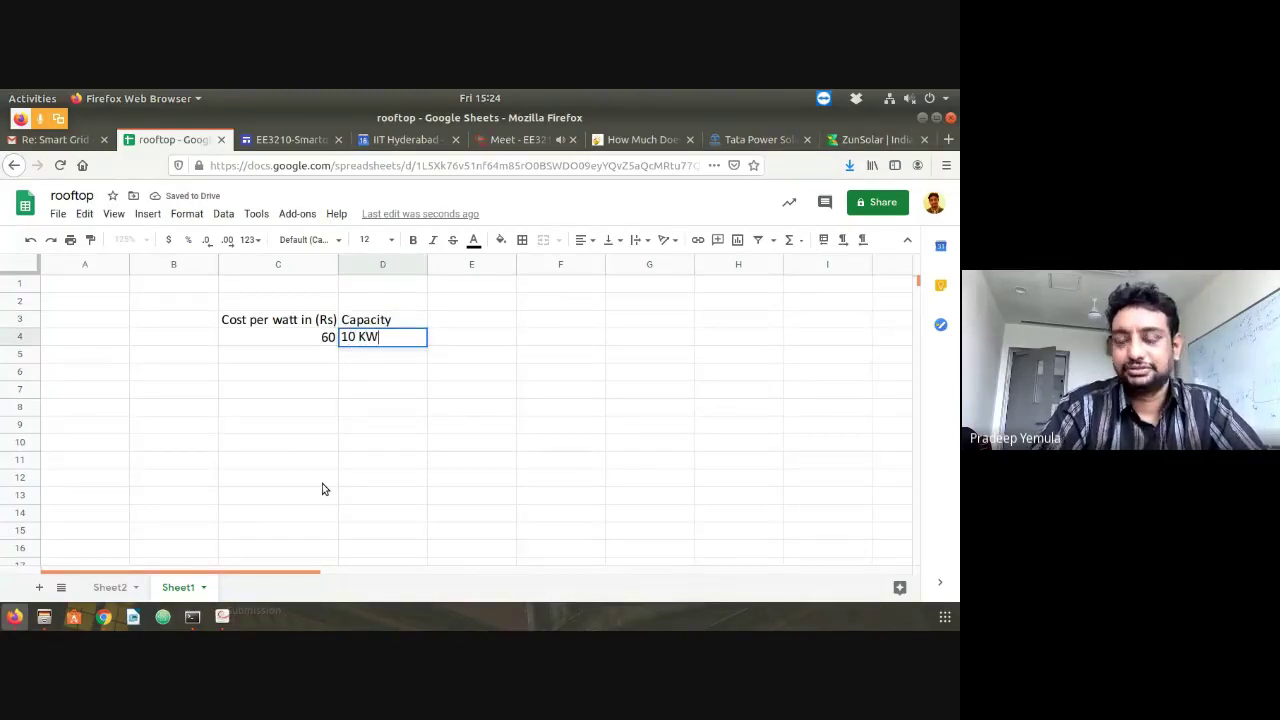
key("BackSpace")
key("BackSpace")
key("BackSpace")
key("Return")
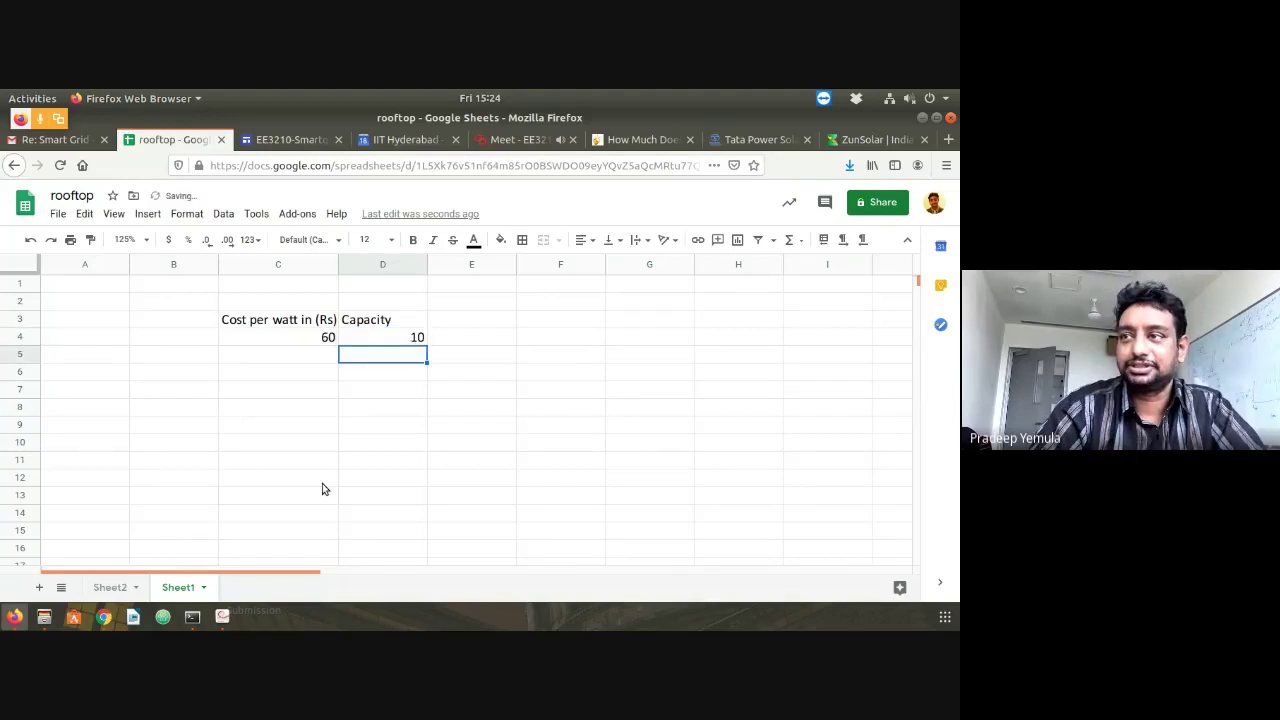
key("Up")
double_click(400, 320)
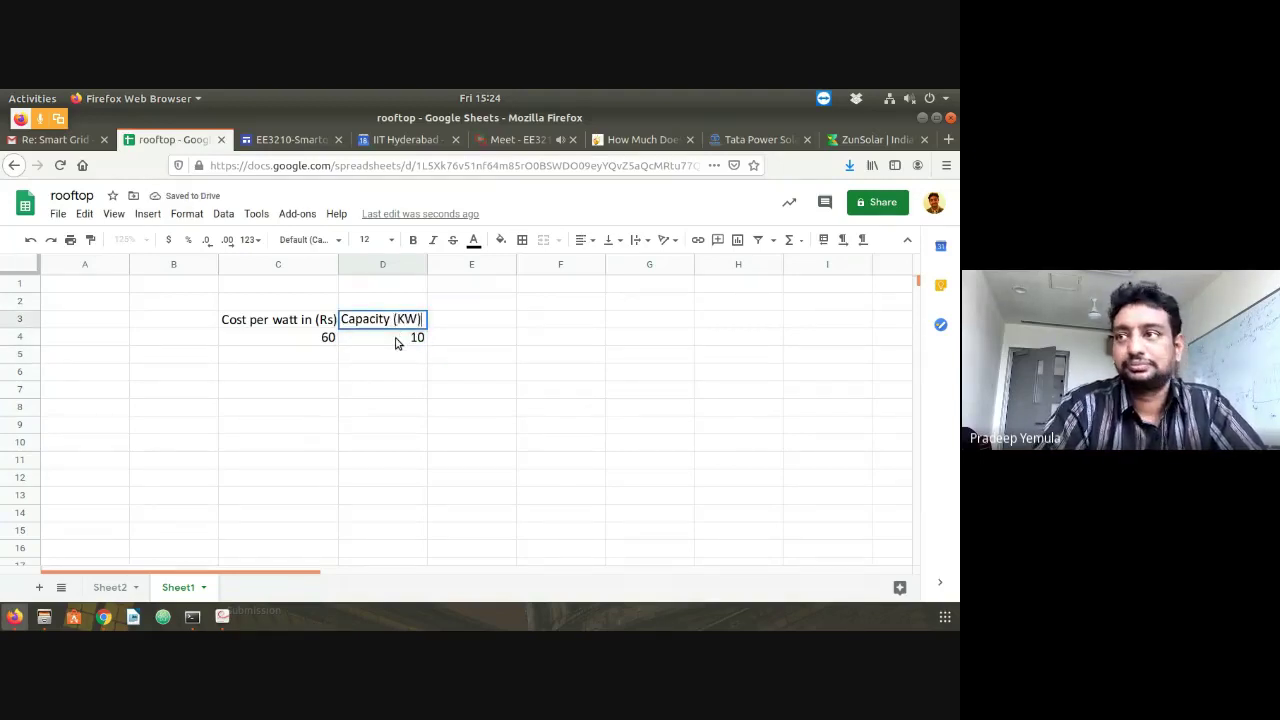
key("Tab")
Add the heading "PV System Cost" in E3 and fit column E to its width
type("PV")
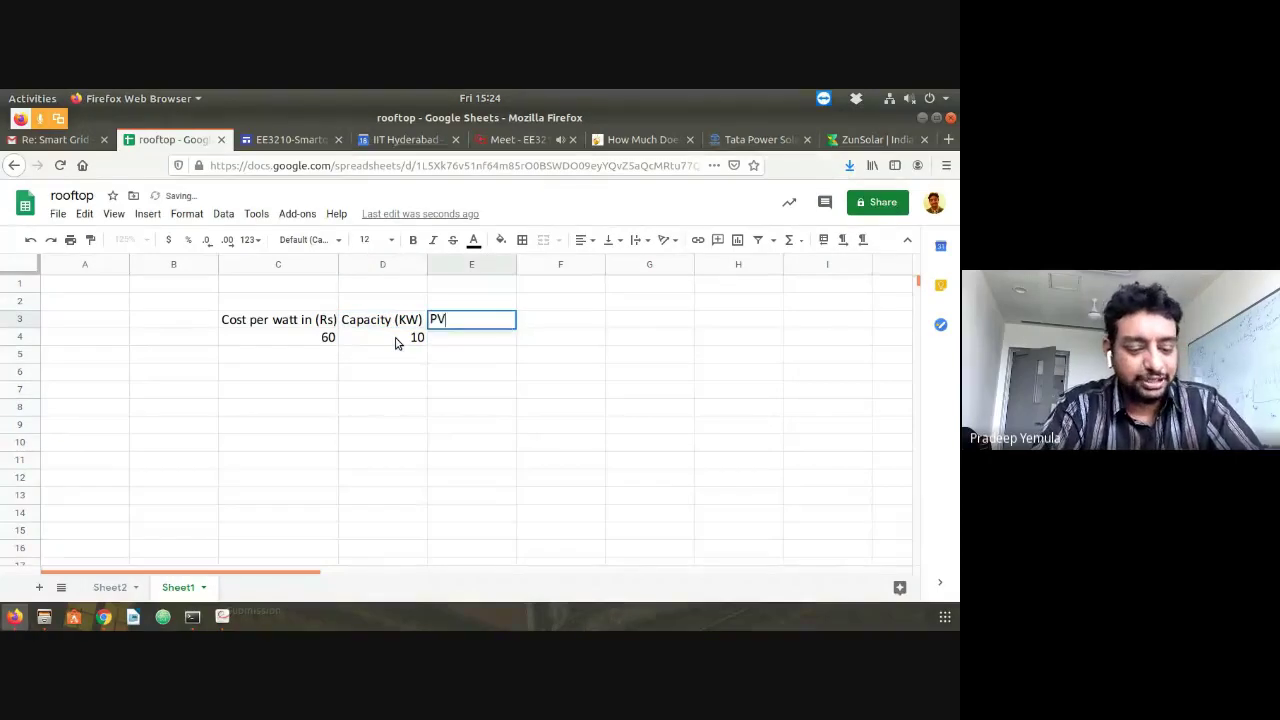
type(" System Cost")
key("Return")
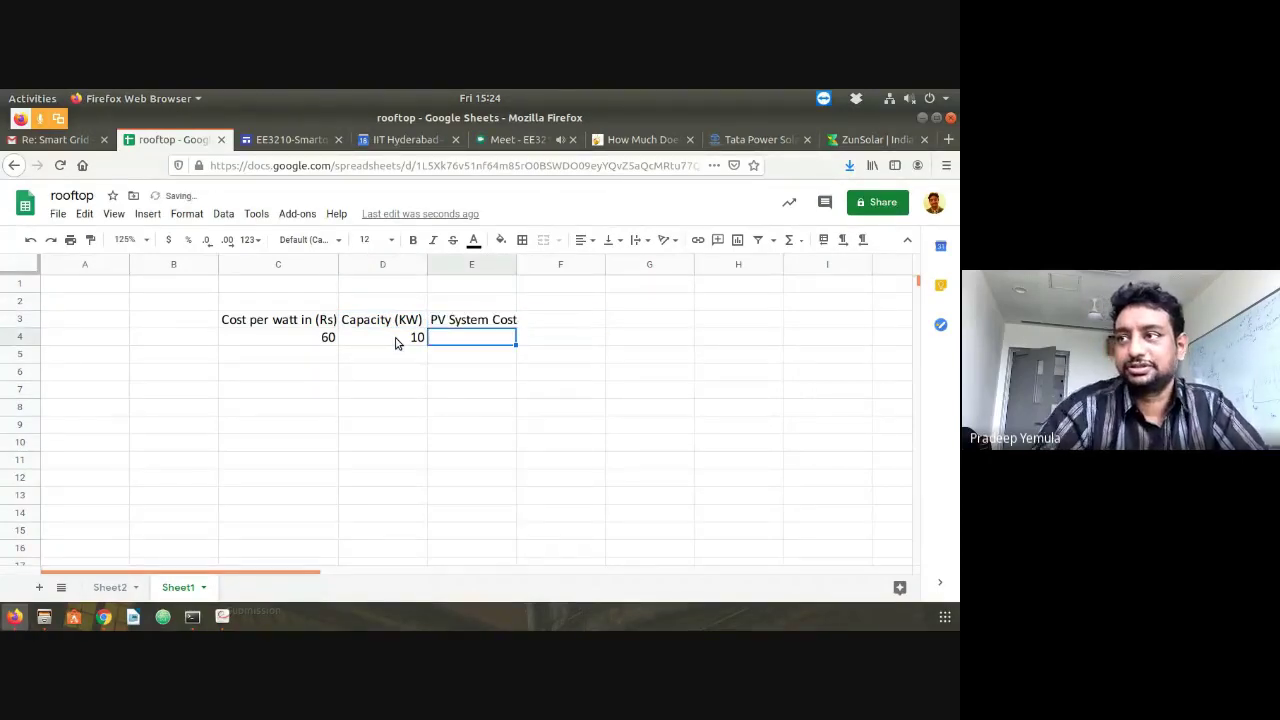
double_click(516, 265)
Calculate the PV system cost in E4 with the formula =D4*100*C4
type("=")
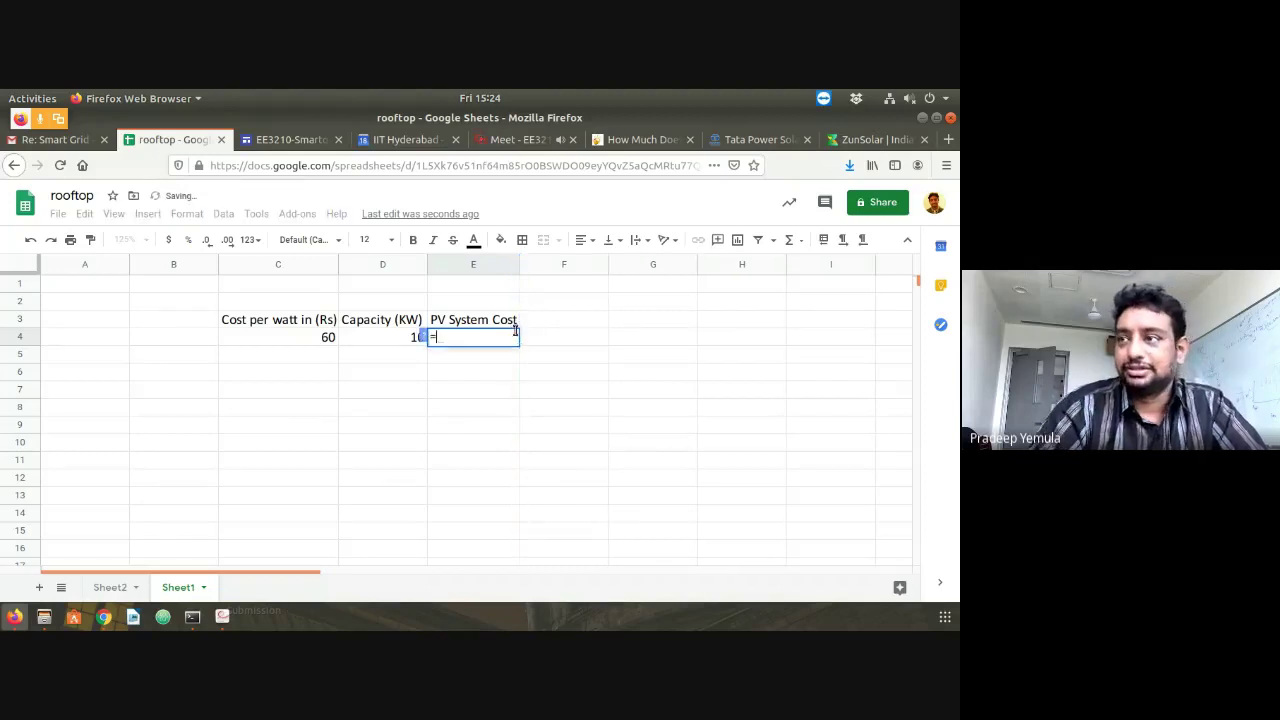
type("D4*10")
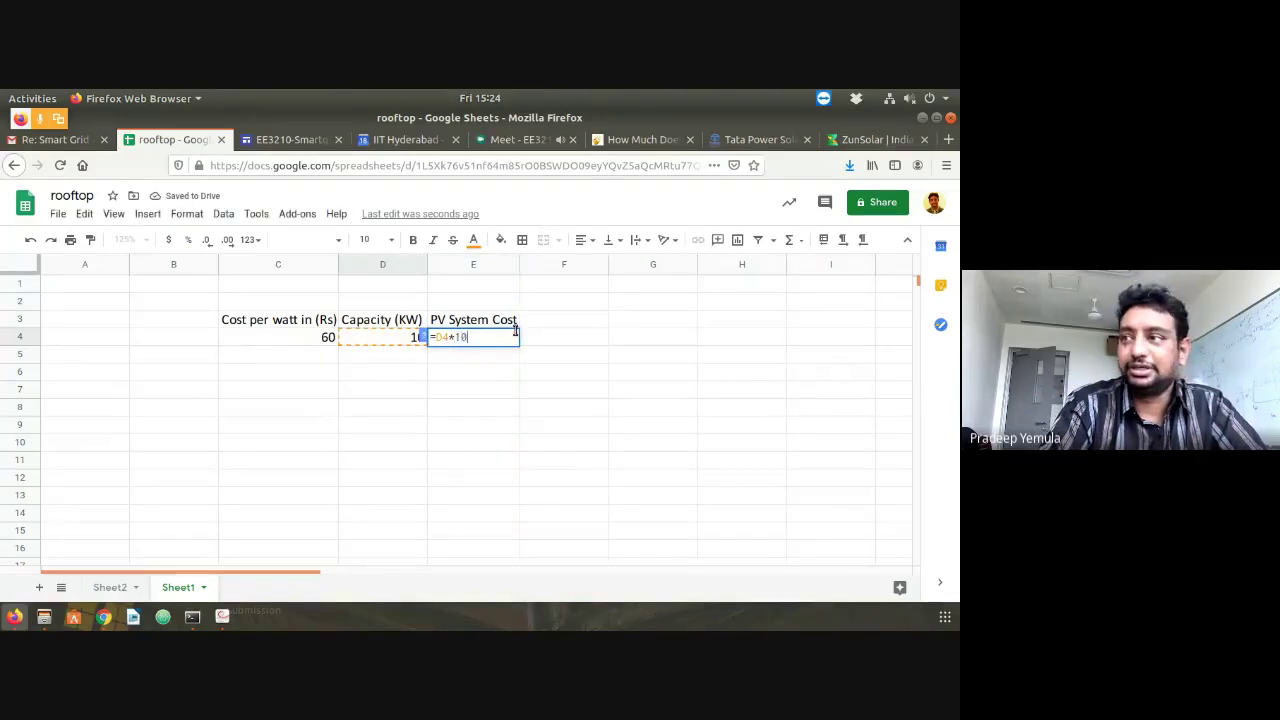
type("0*")
type("C4")
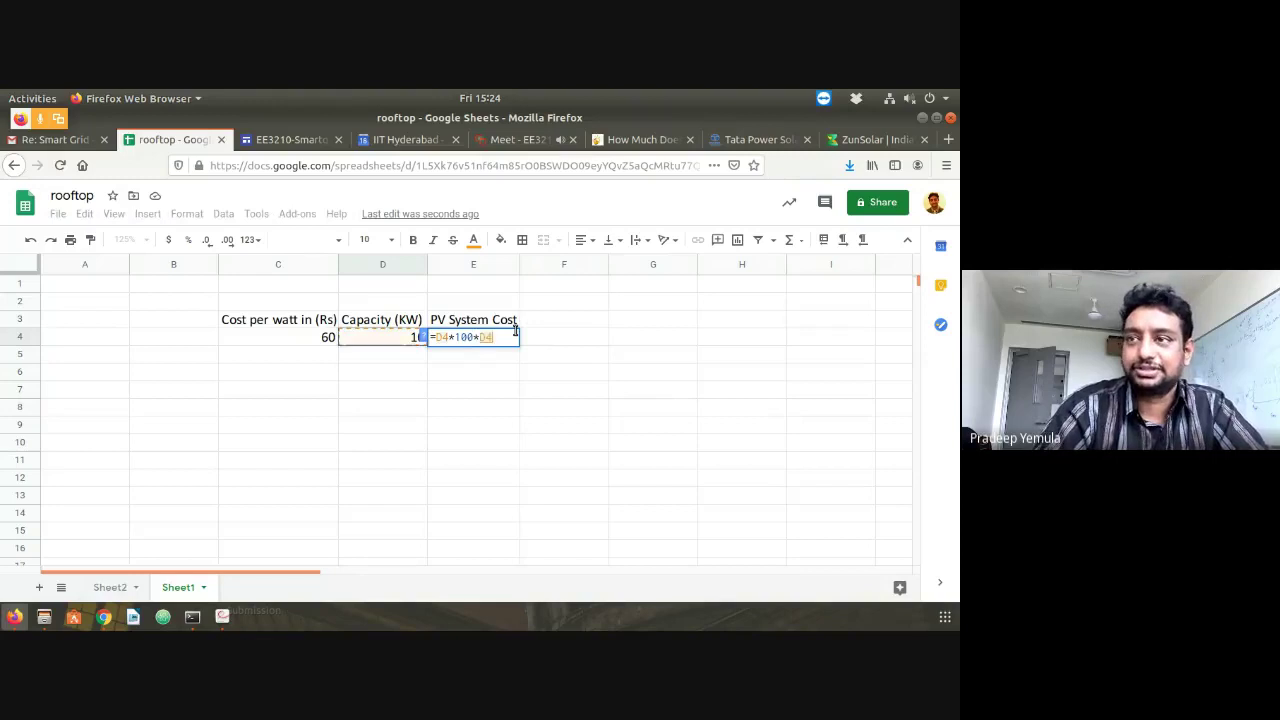
key("Return")
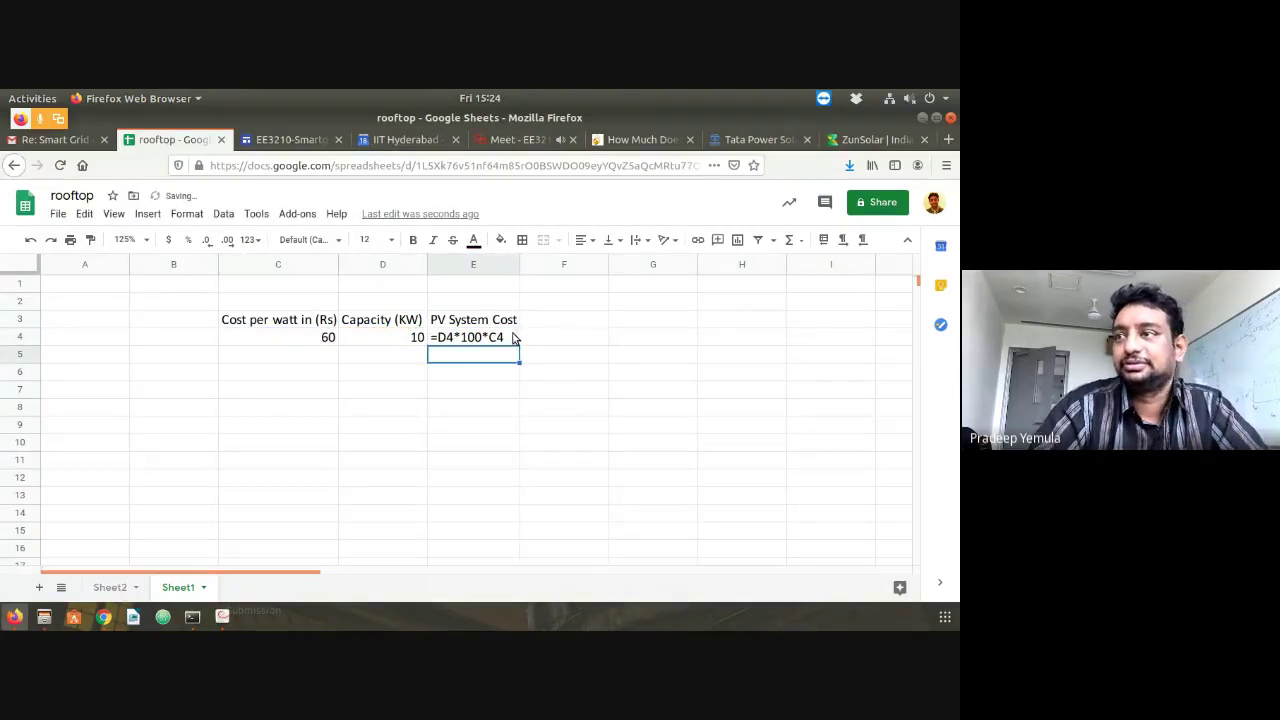
Turn off the display of formulas and format the PV system cost in E4 as rupee currency in the style ₹ 1,000
left_click(113, 214)
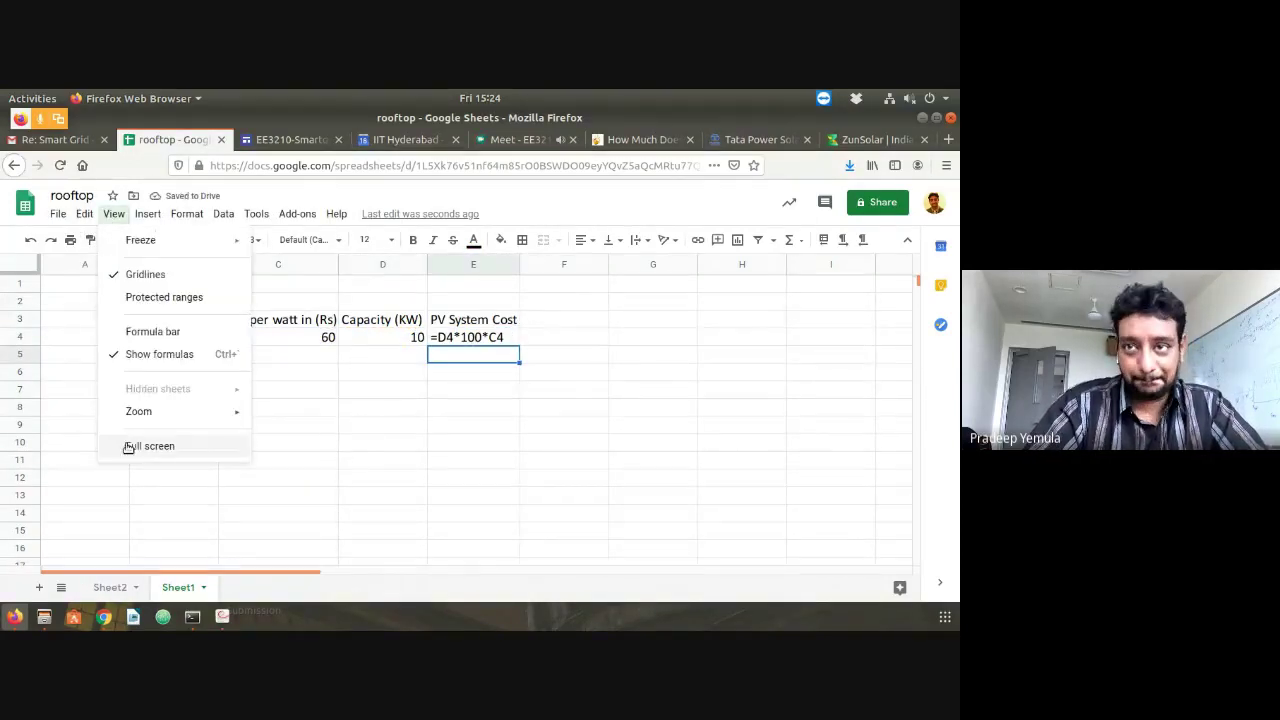
left_click(150, 354)
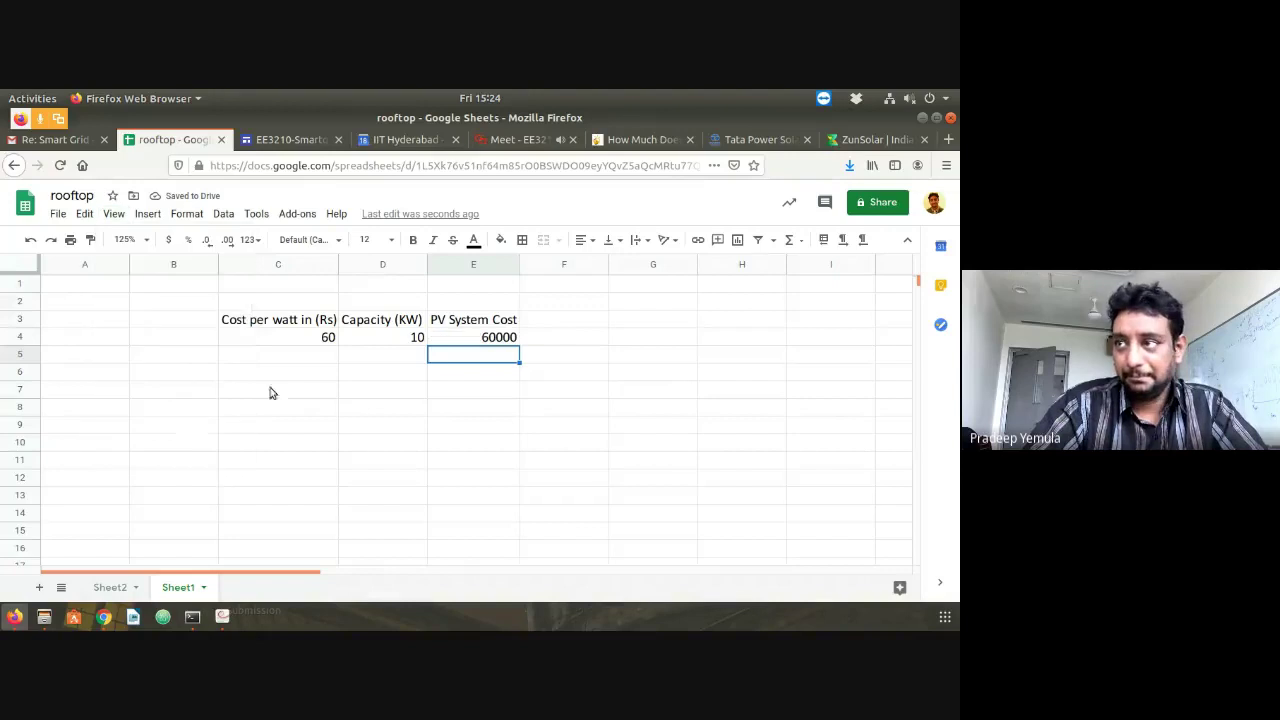
left_click(478, 341)
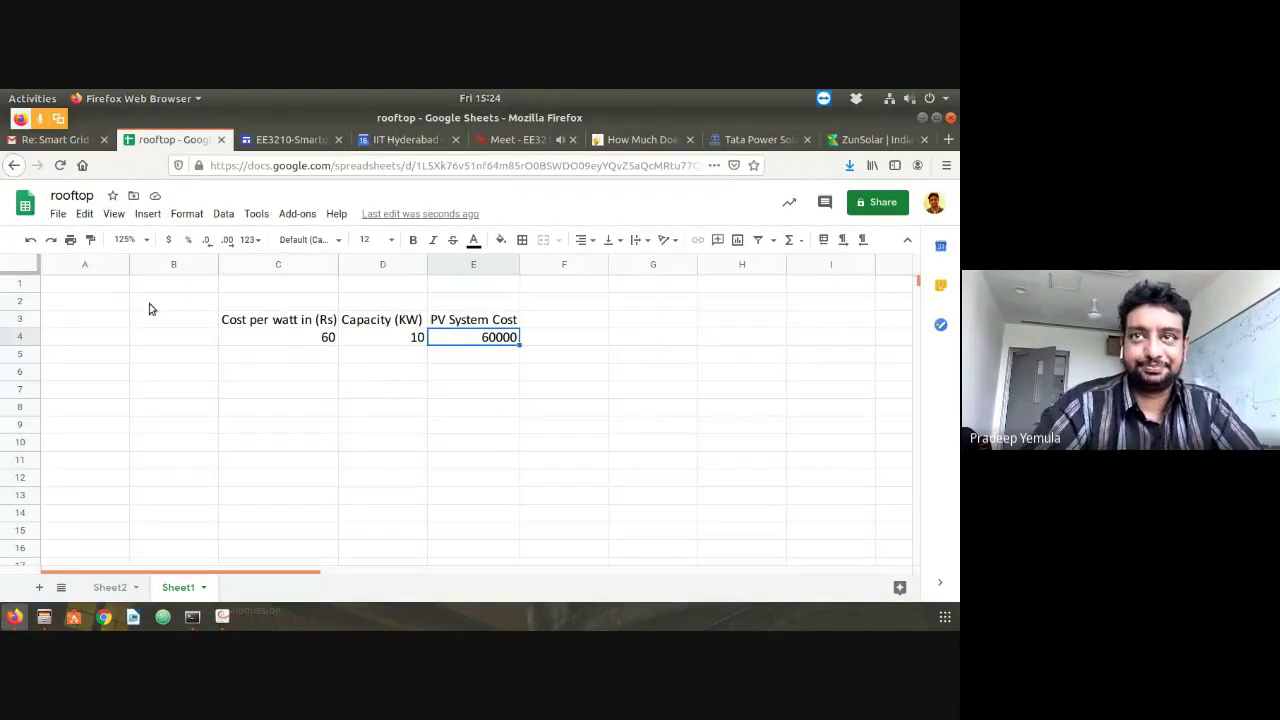
left_click(177, 214)
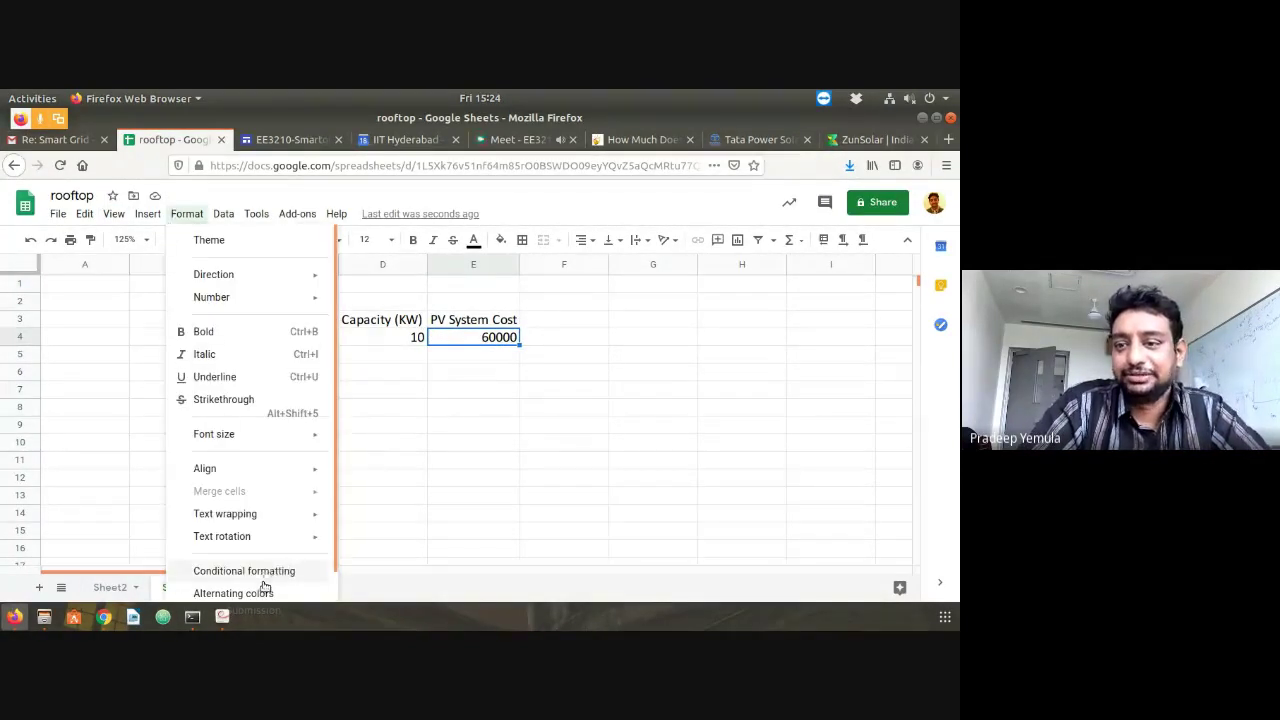
mouse_move(268, 300)
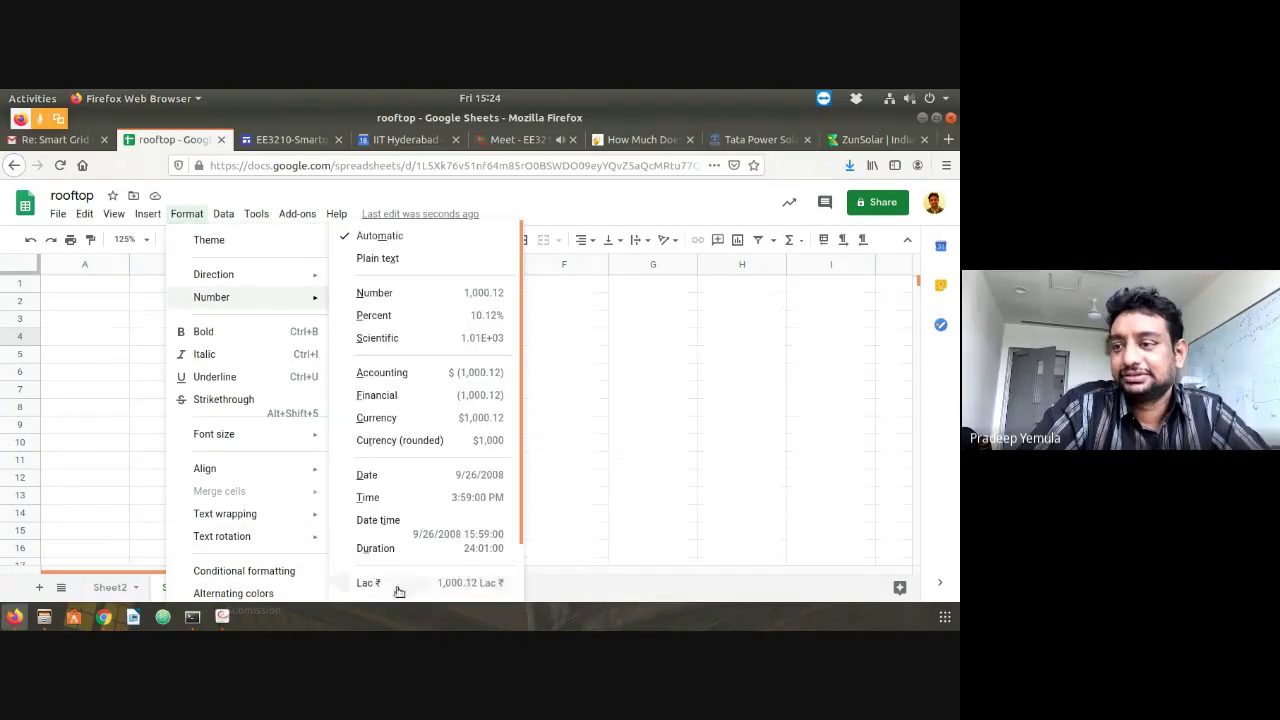
scroll(415, 588, "down", 1)
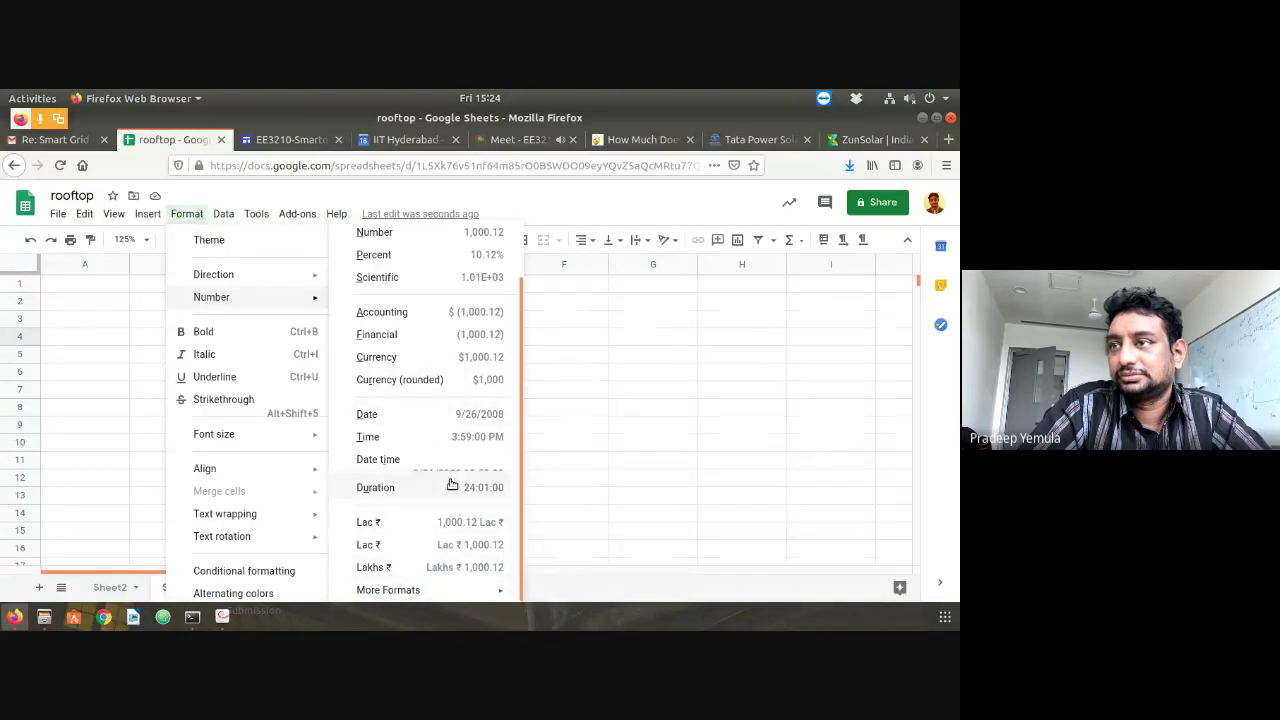
mouse_move(503, 589)
left_click(580, 540)
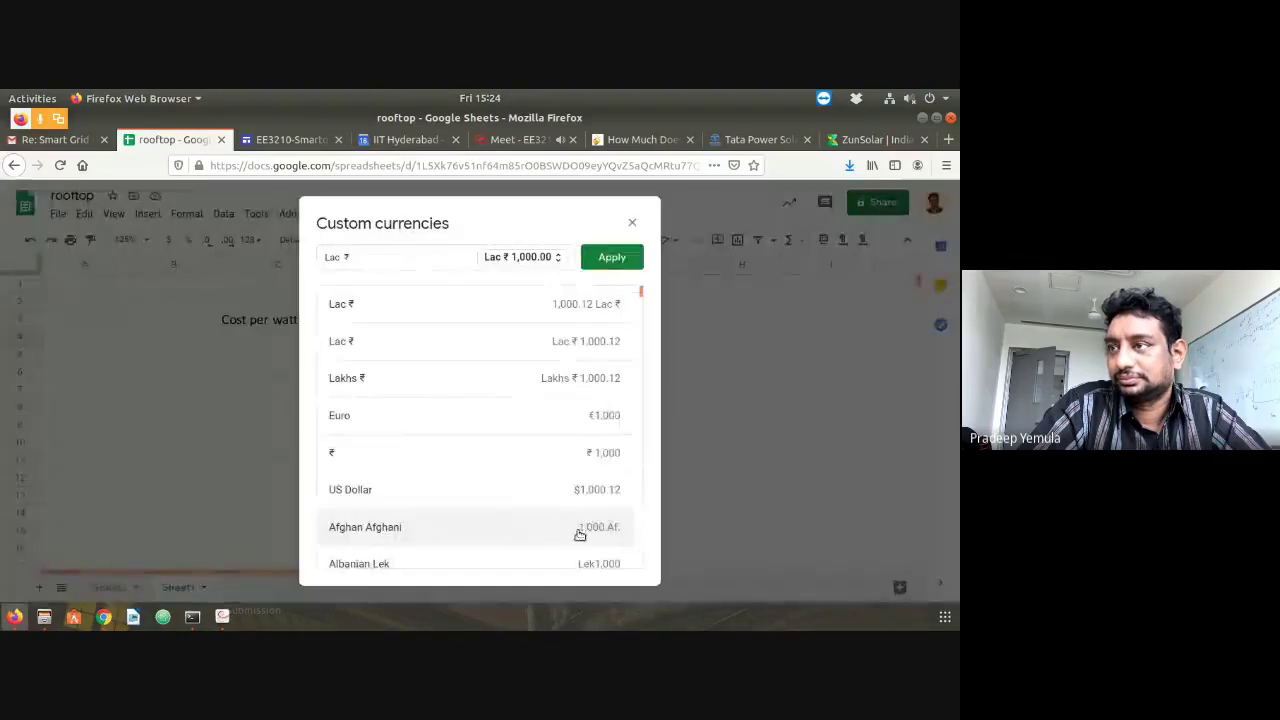
left_click(409, 455)
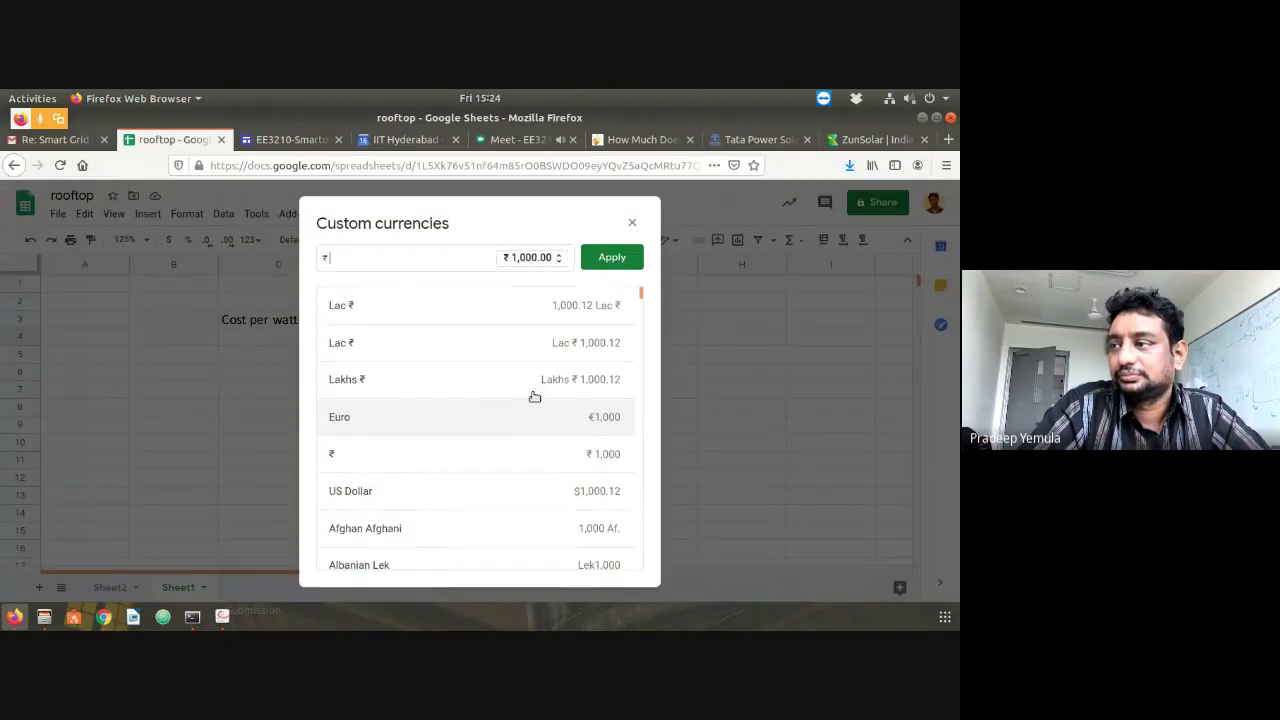
left_click(558, 258)
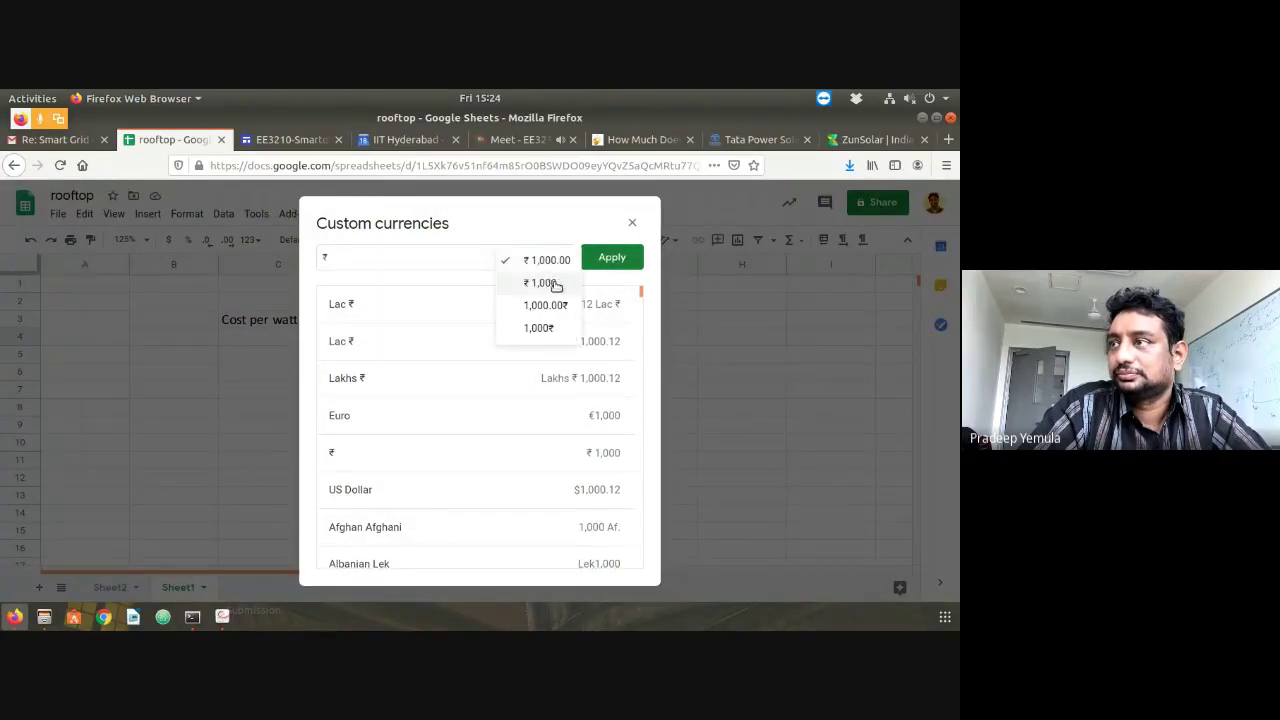
left_click(540, 283)
left_click(595, 258)
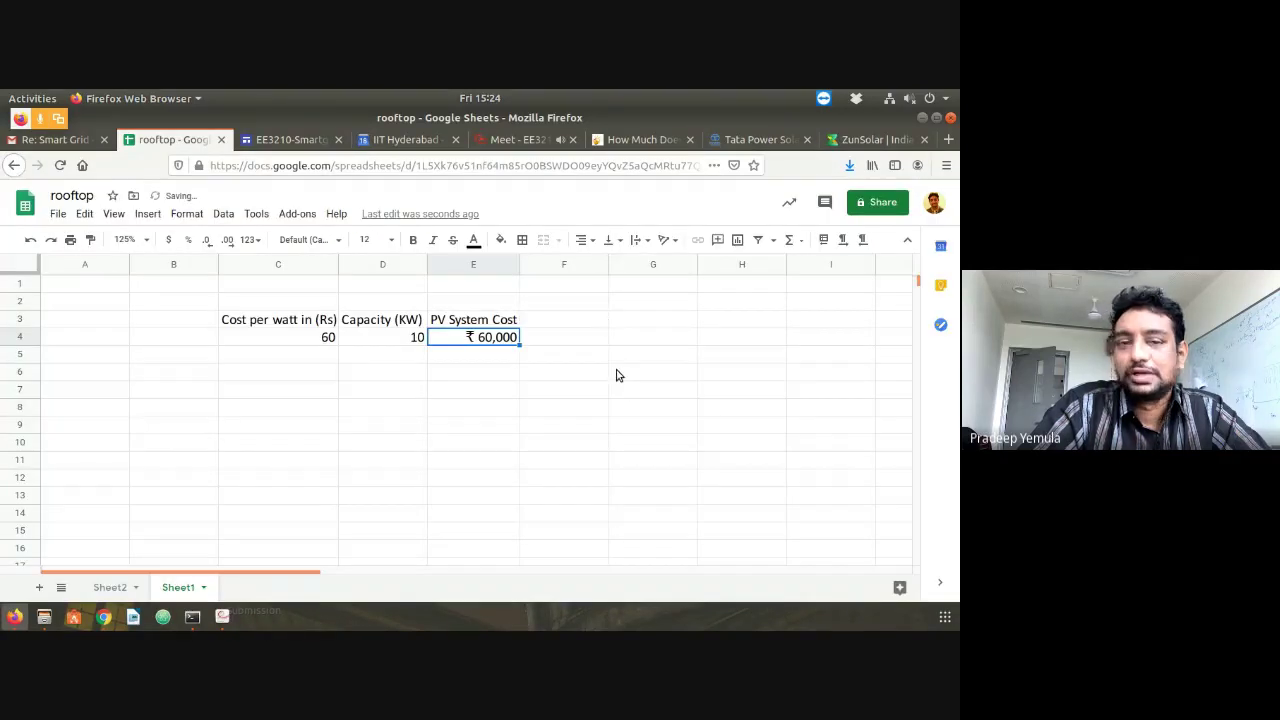
left_click(616, 375)
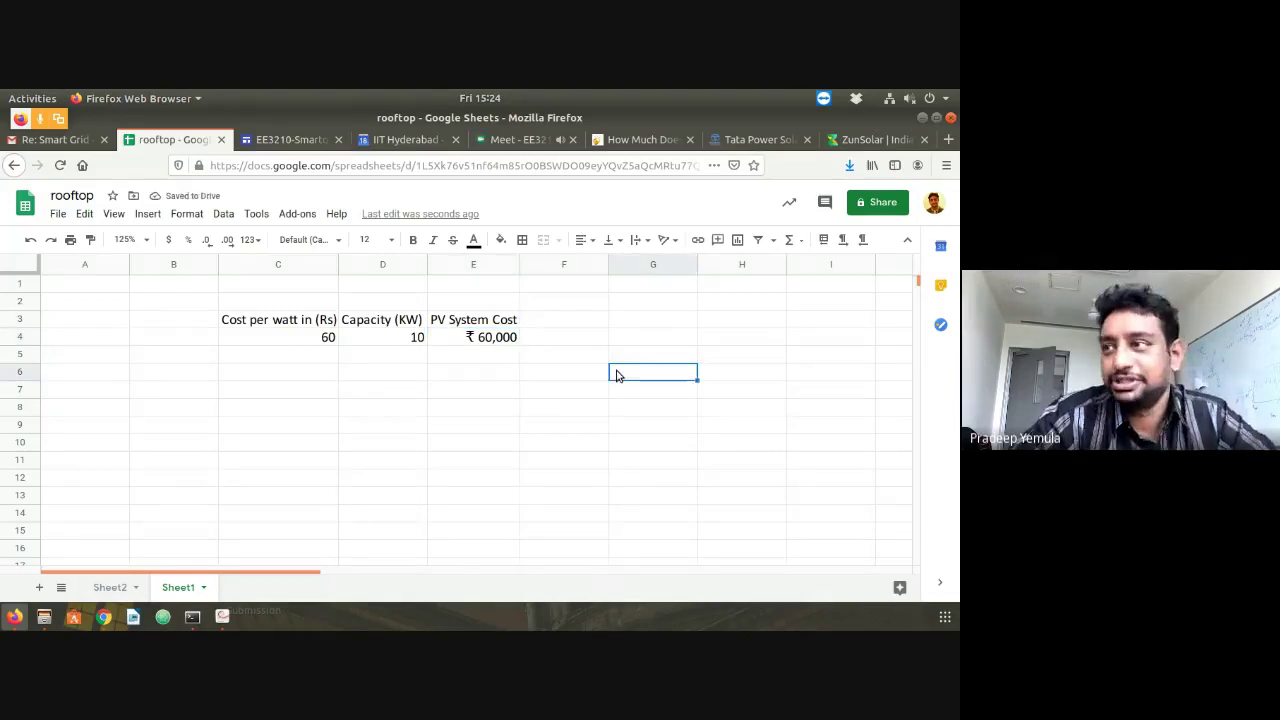
left_click(415, 342)
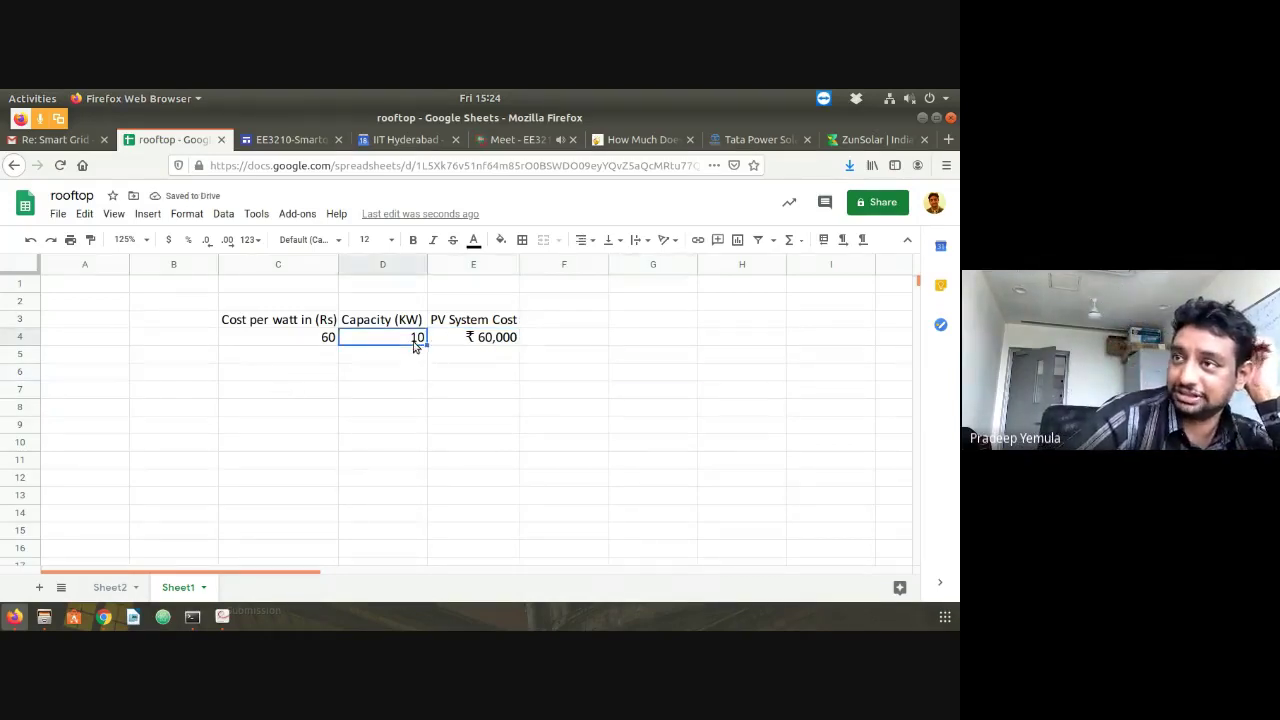
double_click(399, 340)
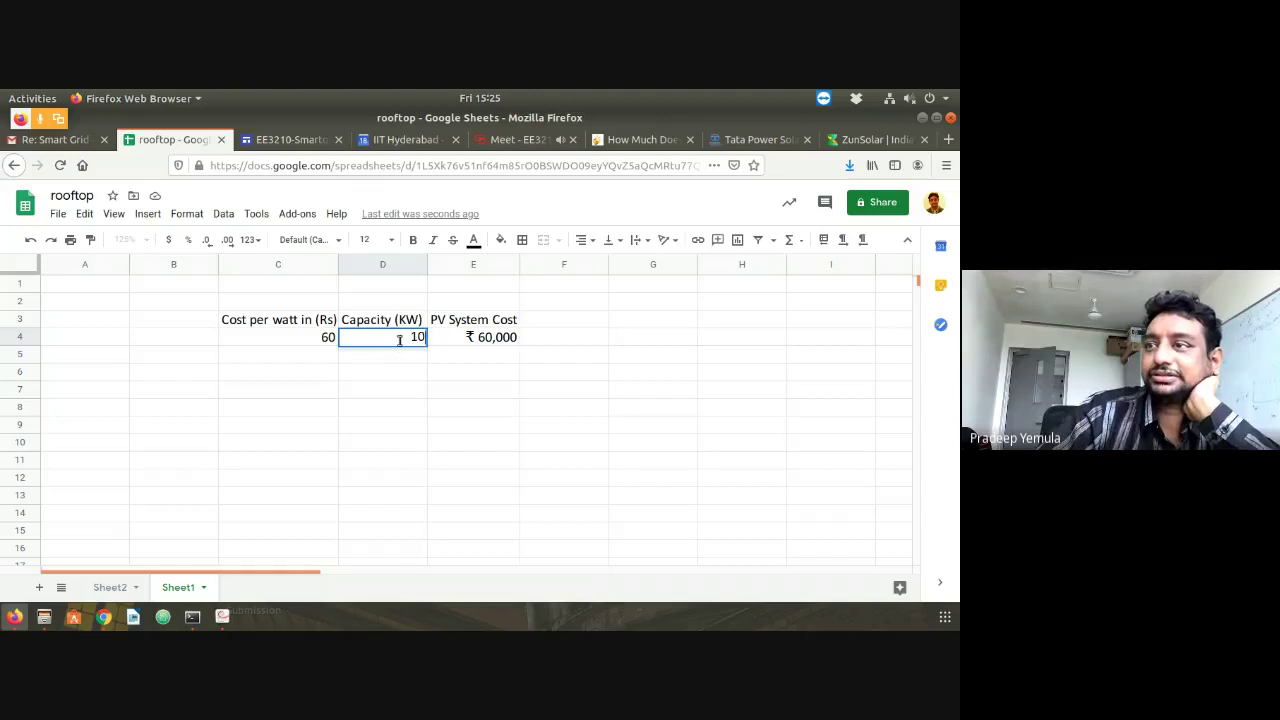
left_click(404, 358)
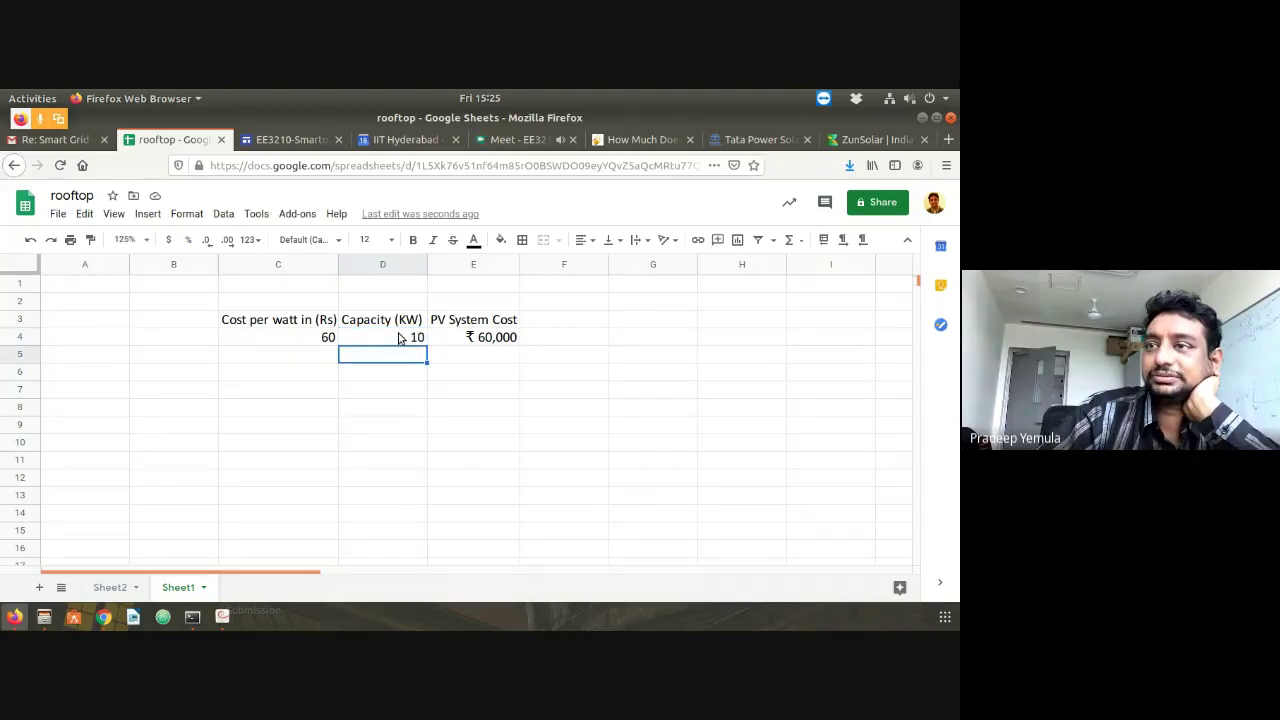
left_click(400, 336)
left_click(397, 356)
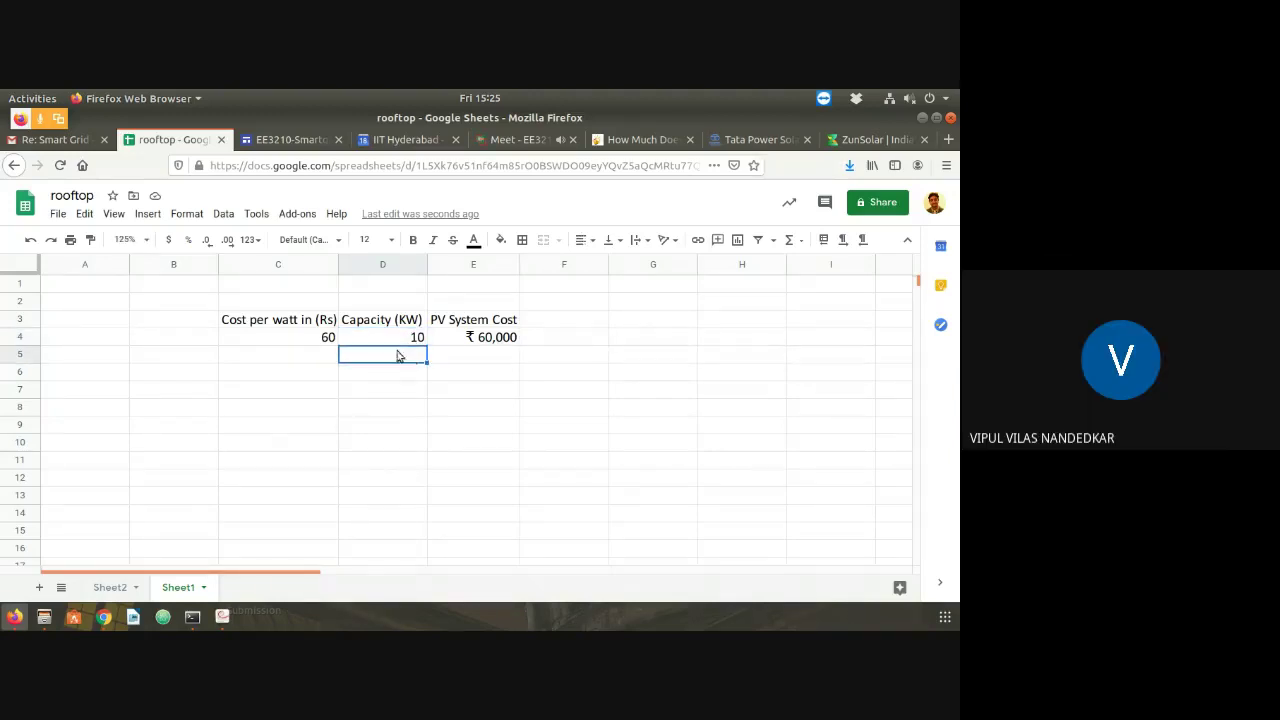
left_click(265, 342)
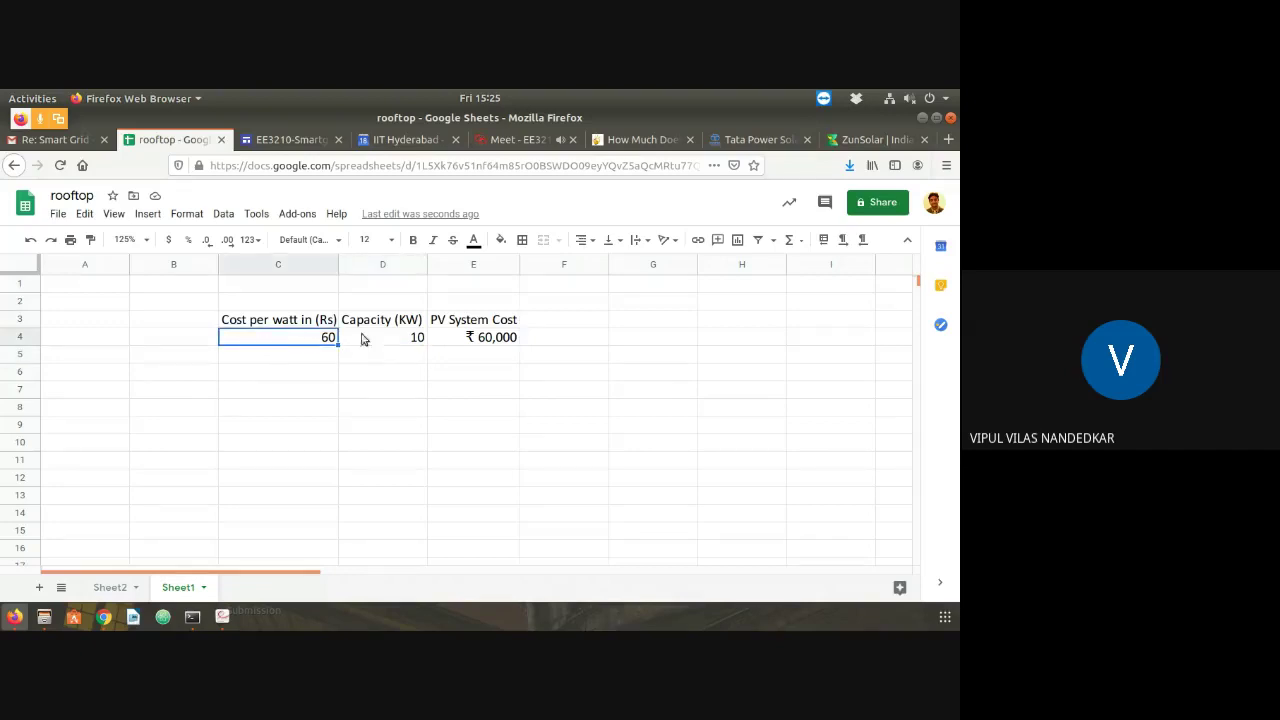
left_click(388, 342)
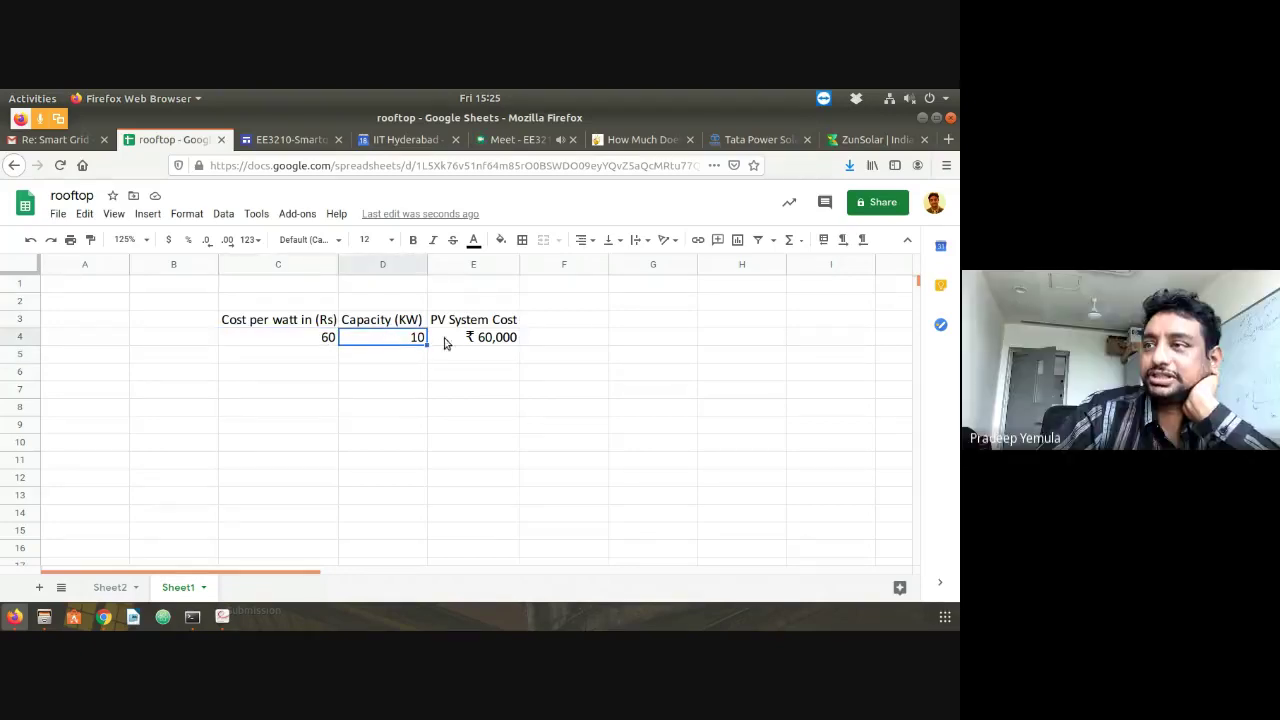
Correct the PV system cost formula in E4 to =D4*1000*C4
double_click(443, 341)
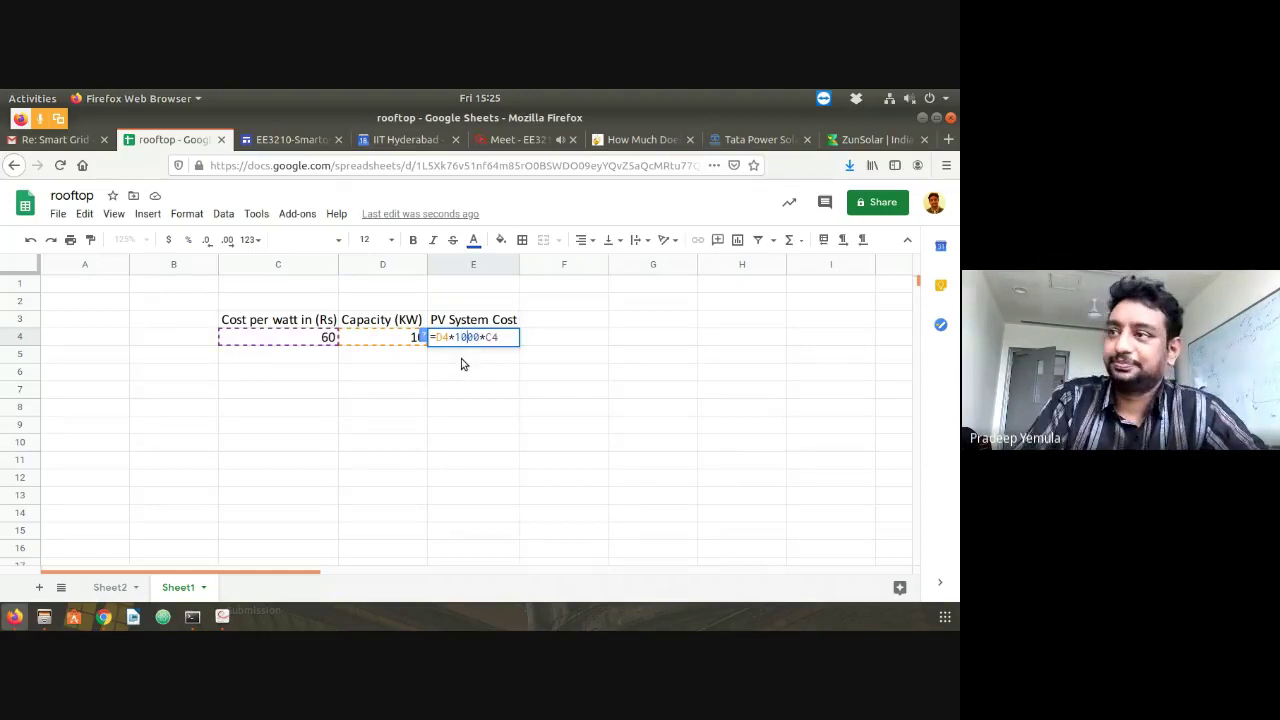
key("Return")
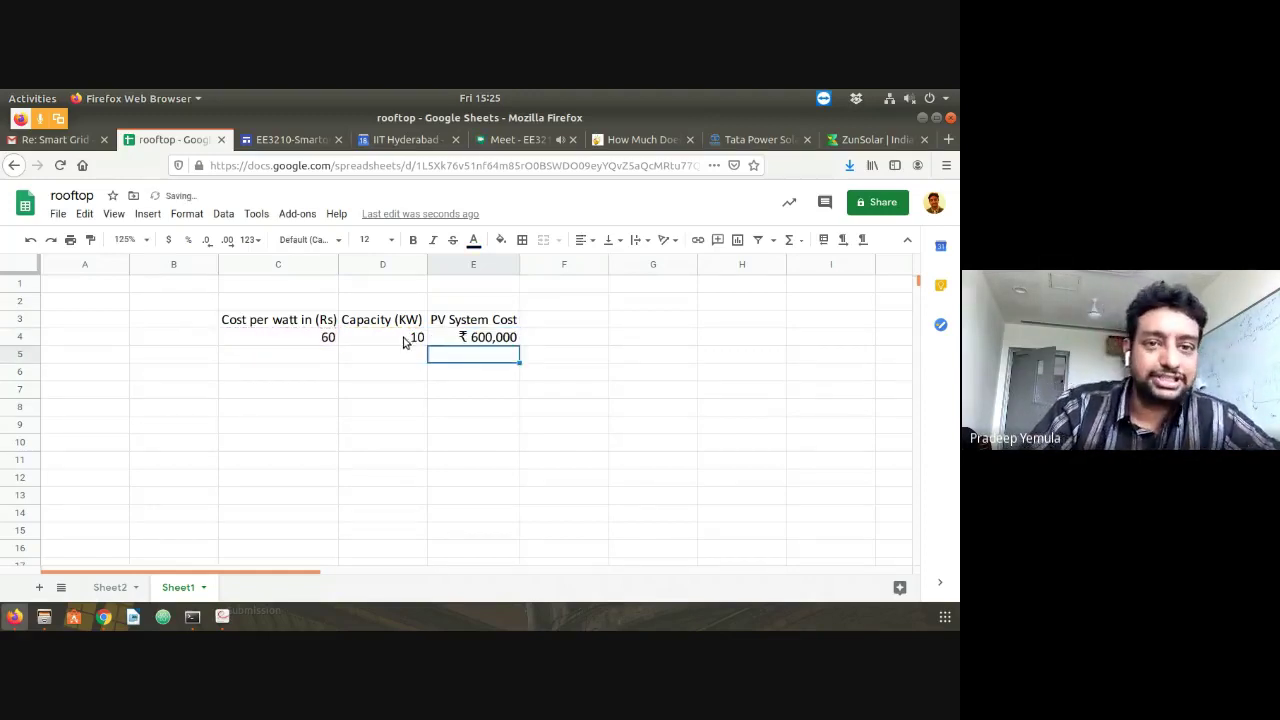
left_click(460, 338)
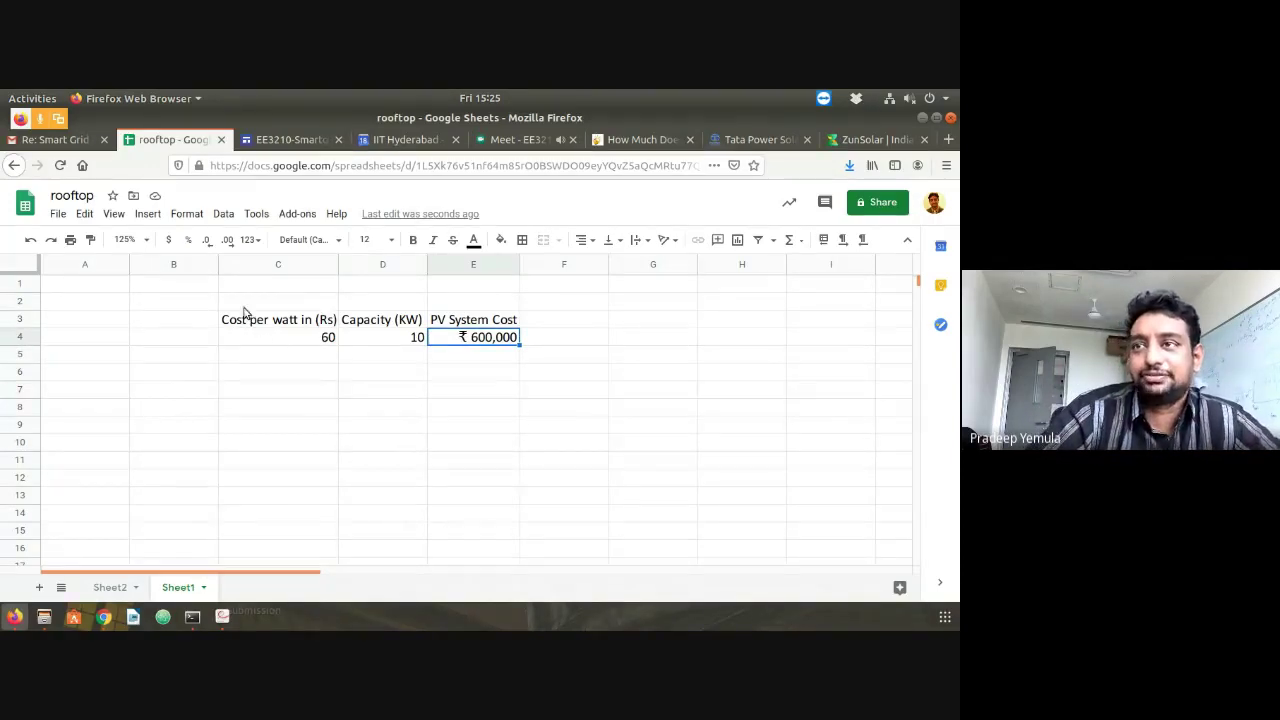
Fill the PV cost table C3:E4 with a light red background
left_click_drag(252, 320, 505, 340)
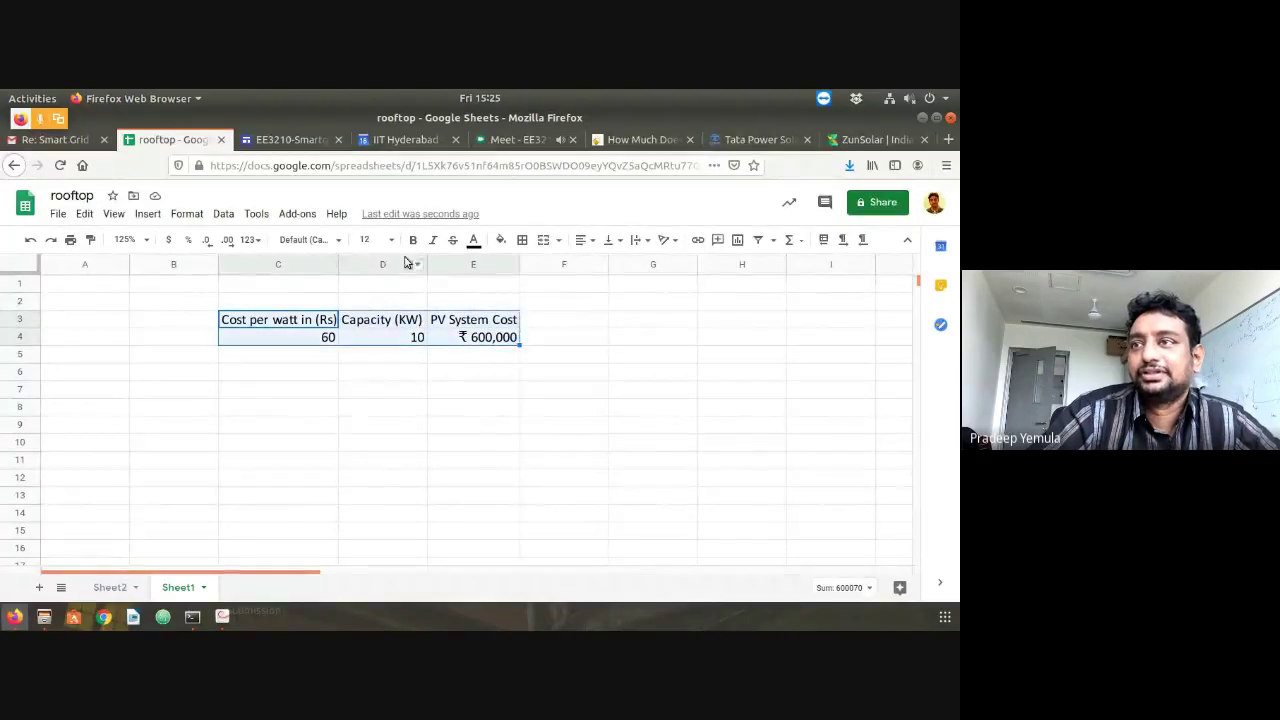
left_click(500, 240)
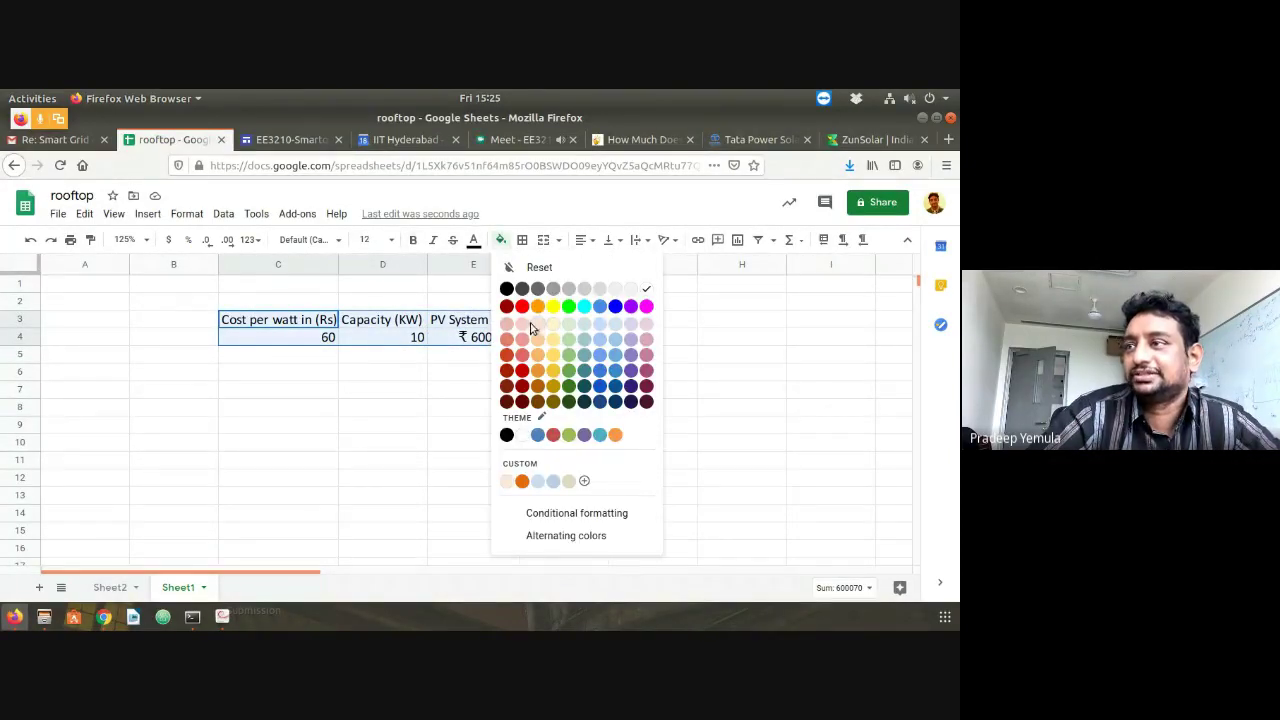
left_click(527, 330)
left_click(400, 371)
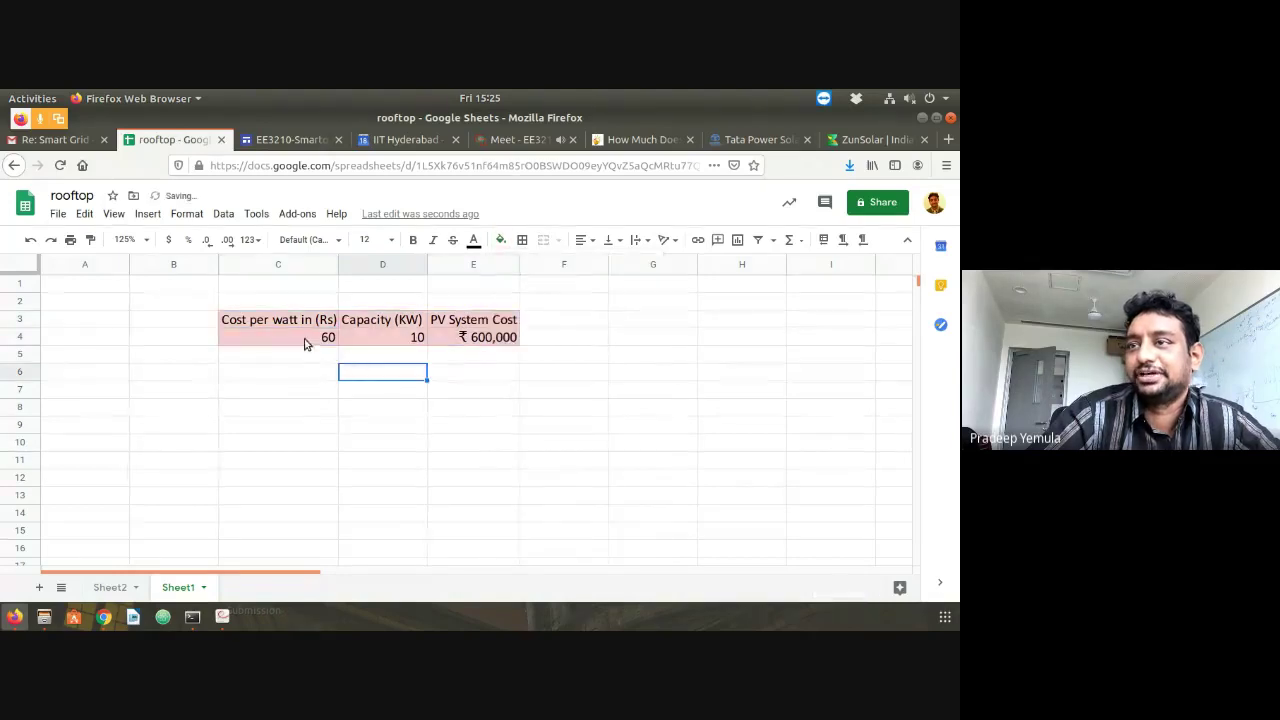
Try a light green background on the value cells C4:E4
left_click_drag(306, 340, 495, 338)
left_click(499, 240)
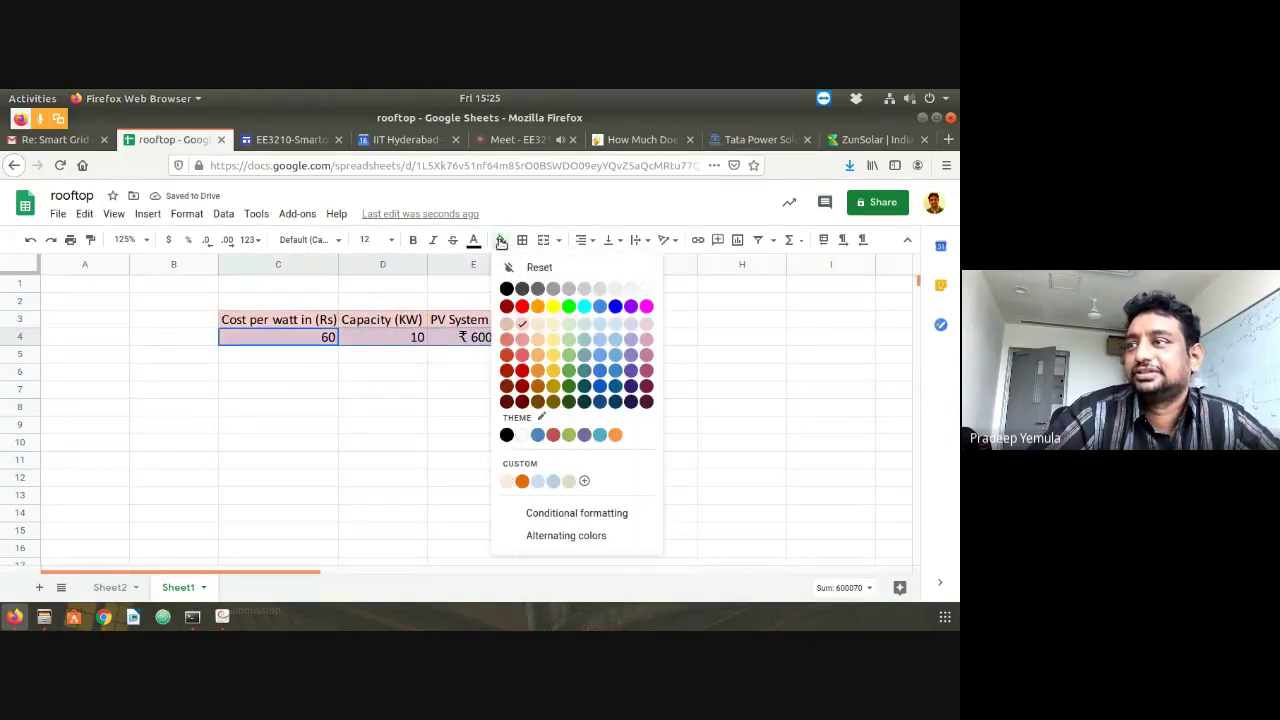
left_click(568, 323)
left_click(484, 372)
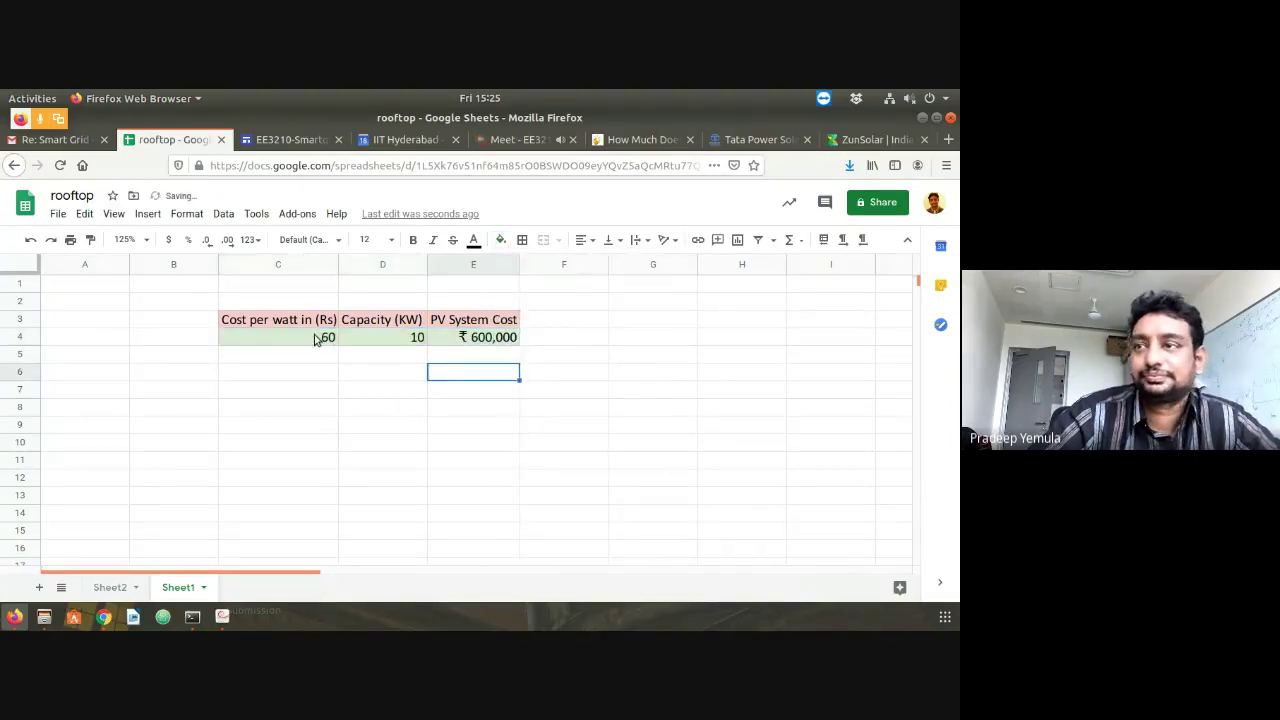
Fill the value cells C4:E4 with a light red berry background, slightly darker than the heading row
left_click_drag(320, 337, 490, 338)
left_click(500, 240)
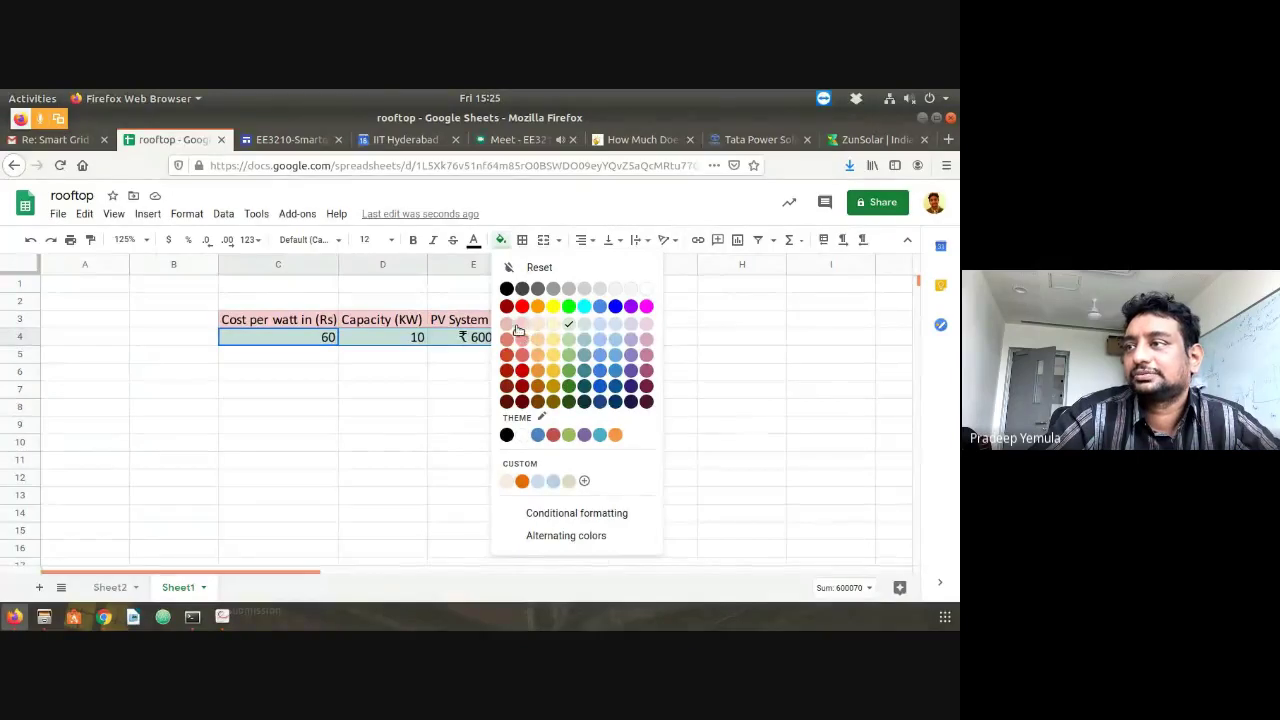
left_click(512, 328)
left_click(432, 376)
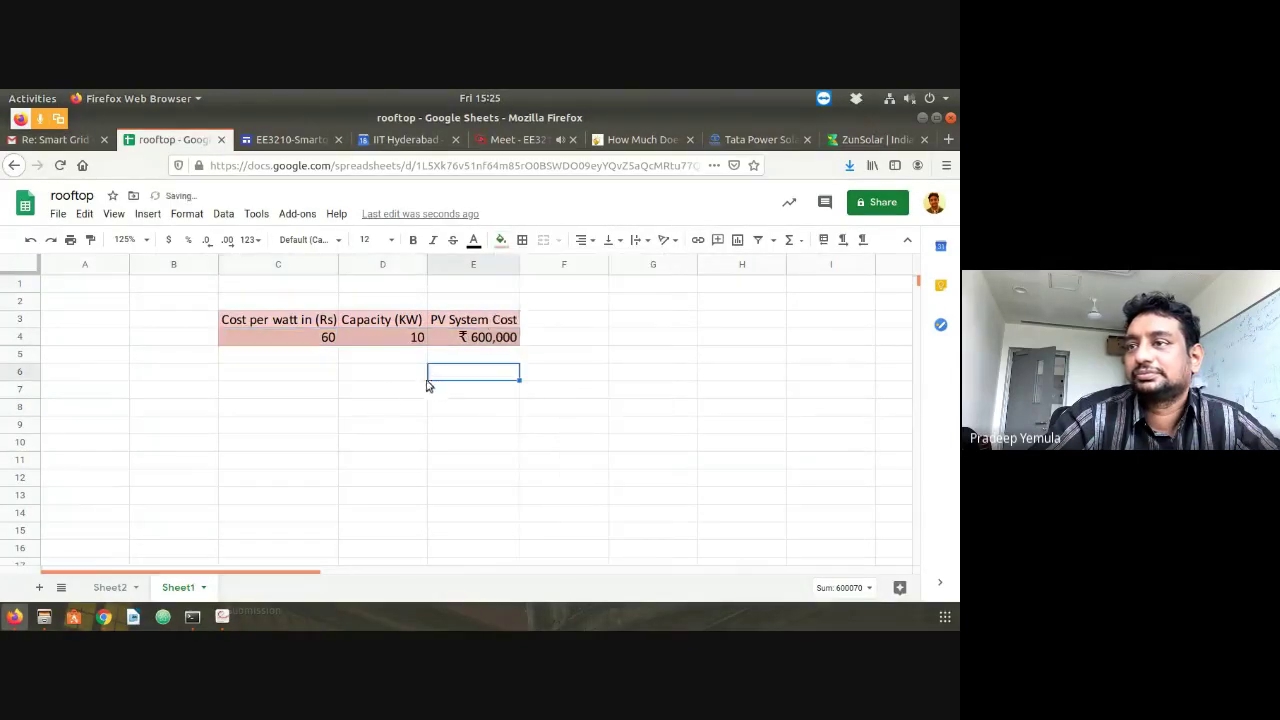
Add the heading "Energy Per Day (KWH)" in C6
left_click(293, 380)
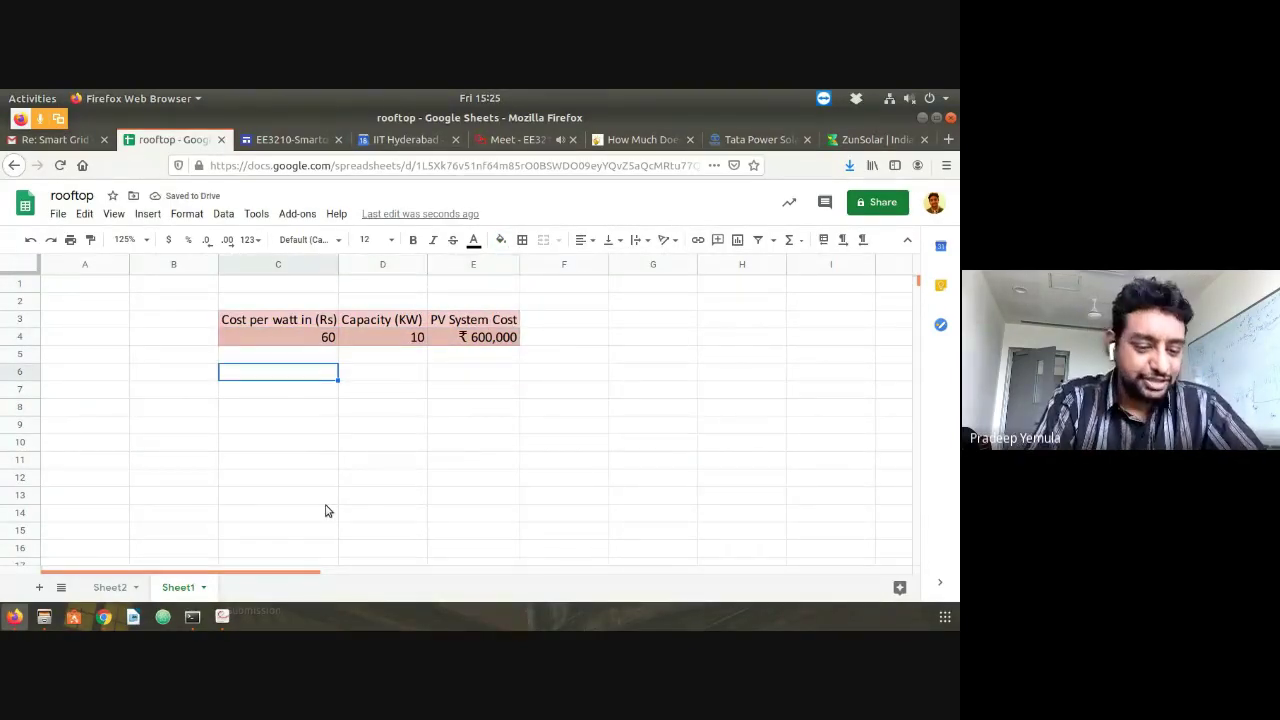
type("En")
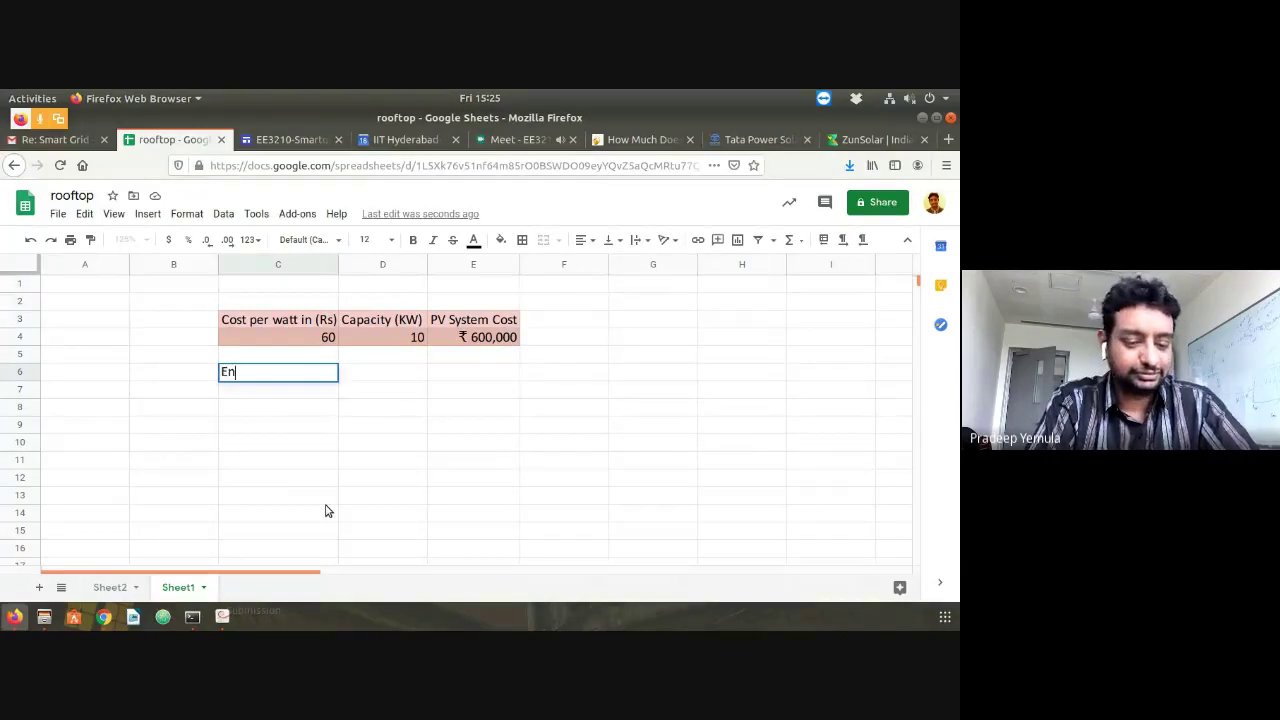
type("ergy Per Day")
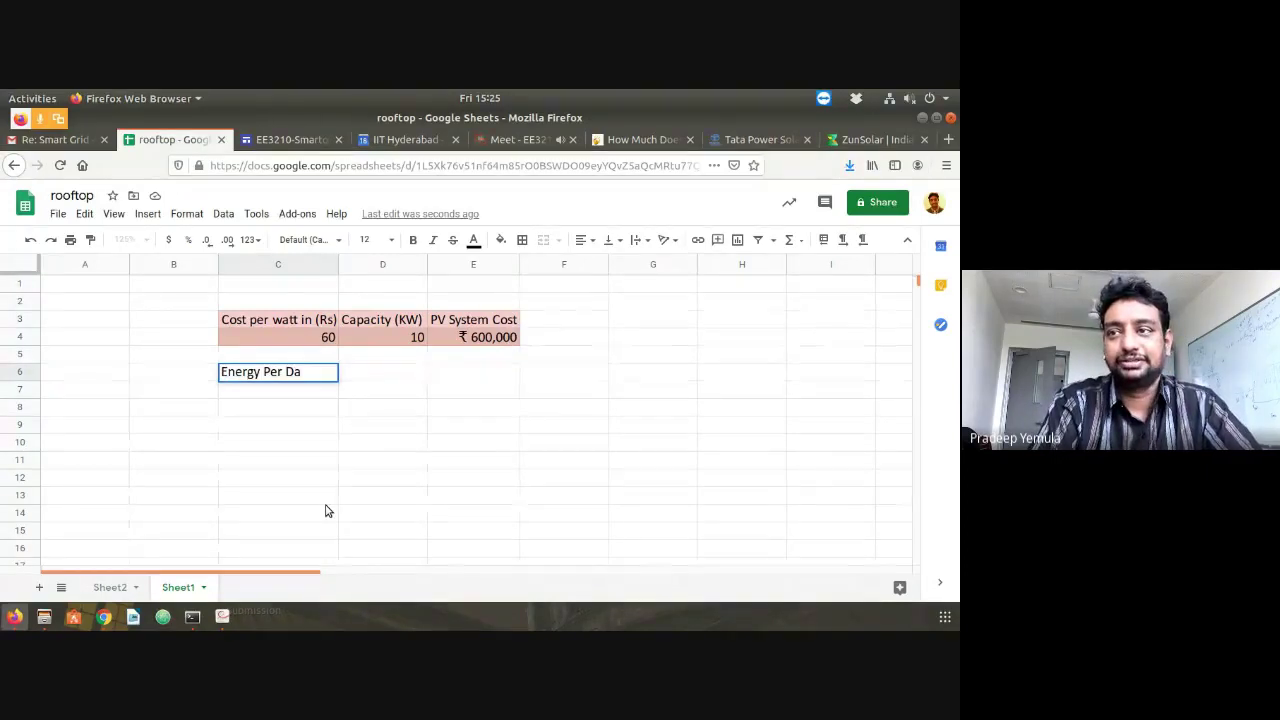
key("Return")
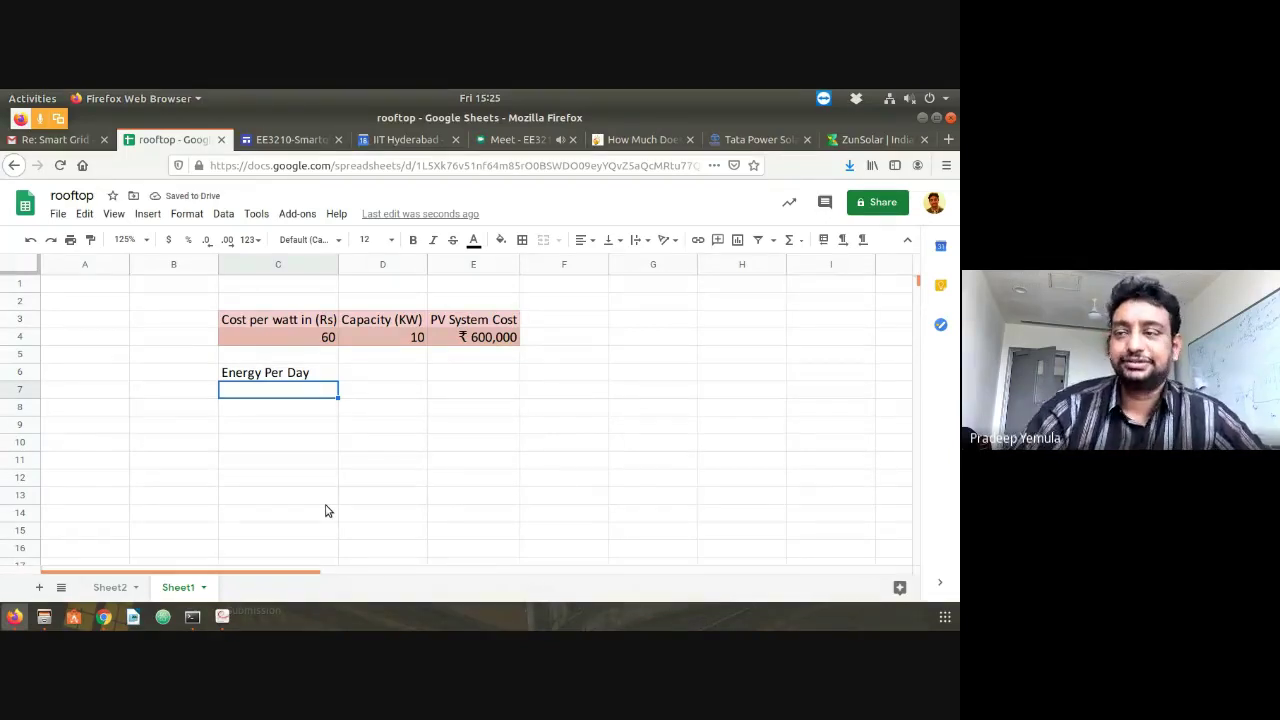
double_click(315, 377)
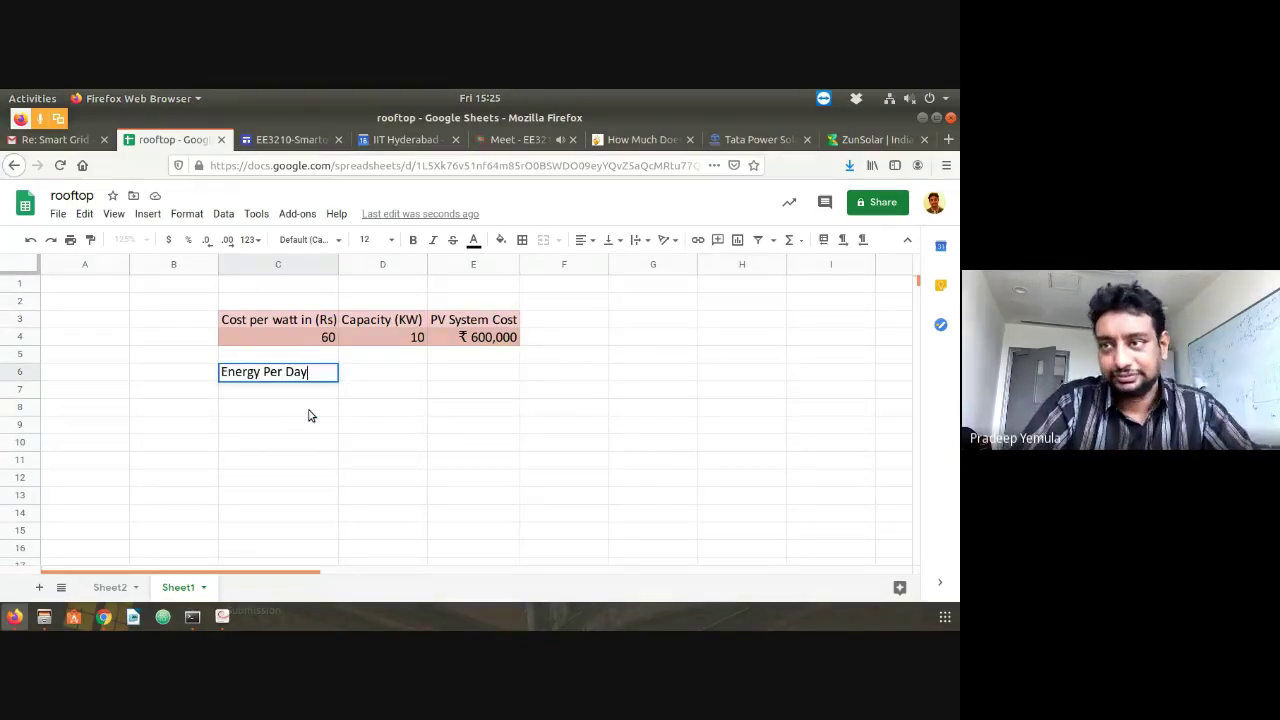
type("(KWH")
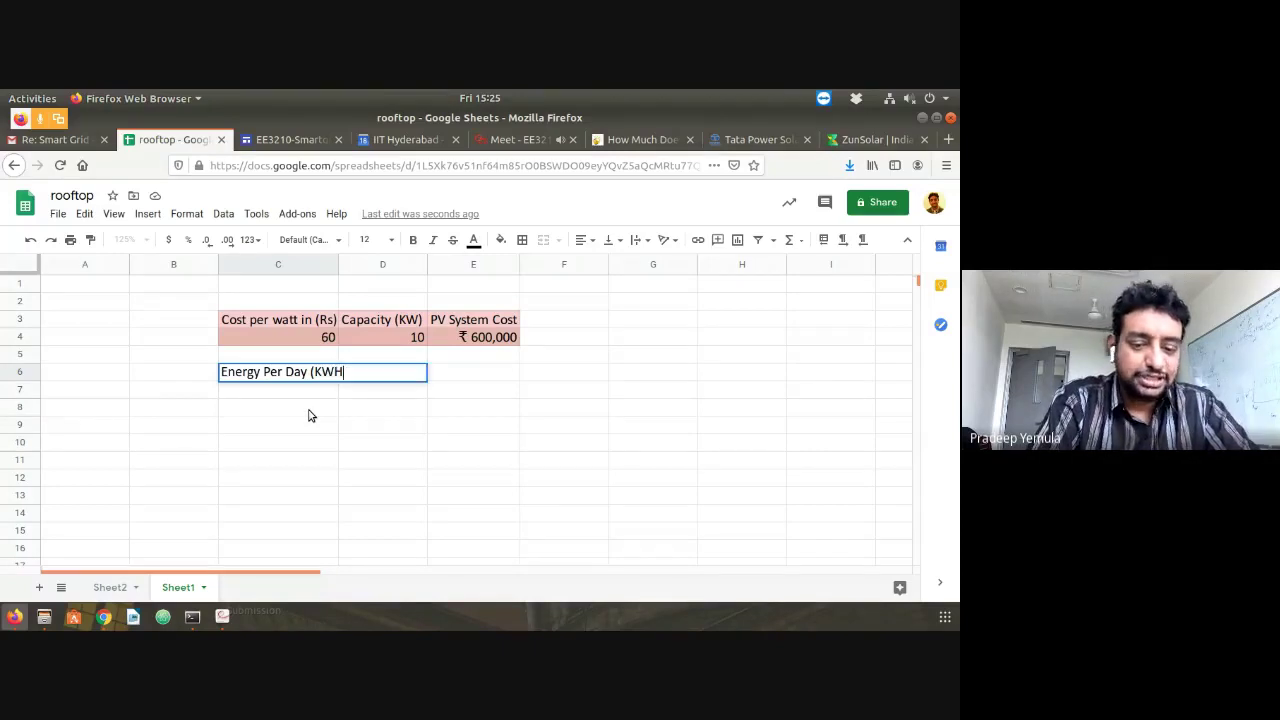
type(")")
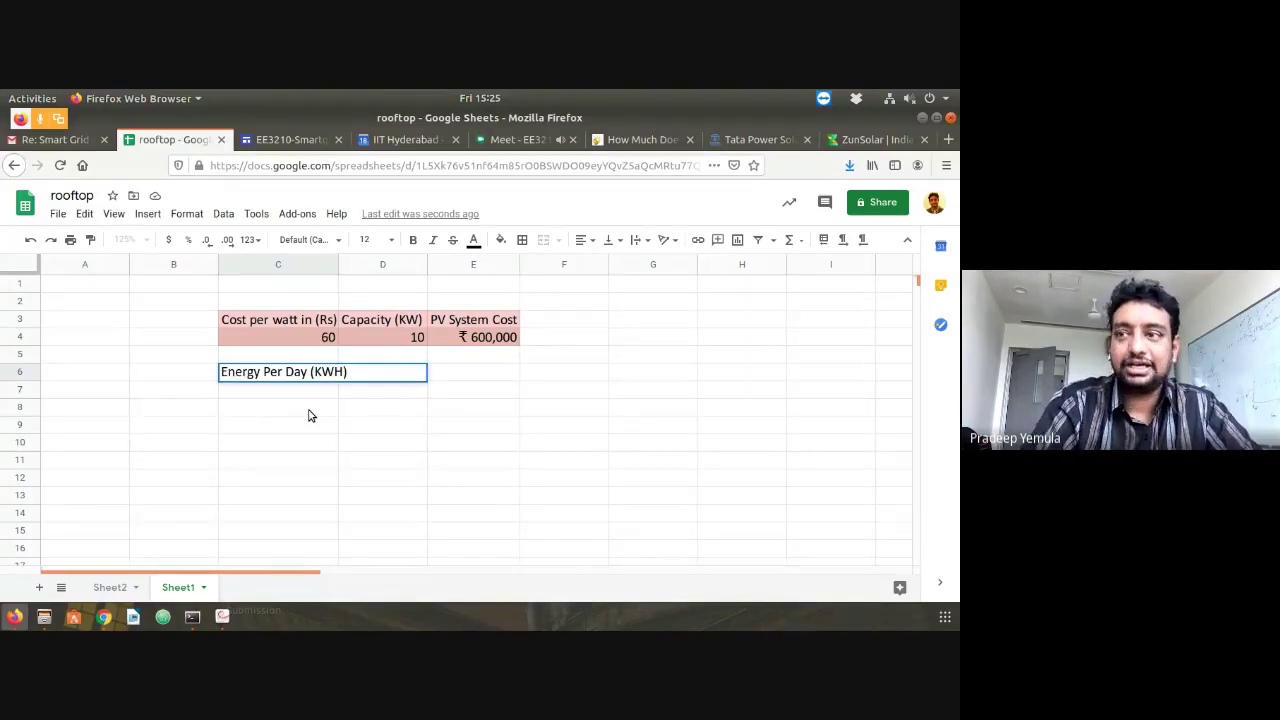
key("Return")
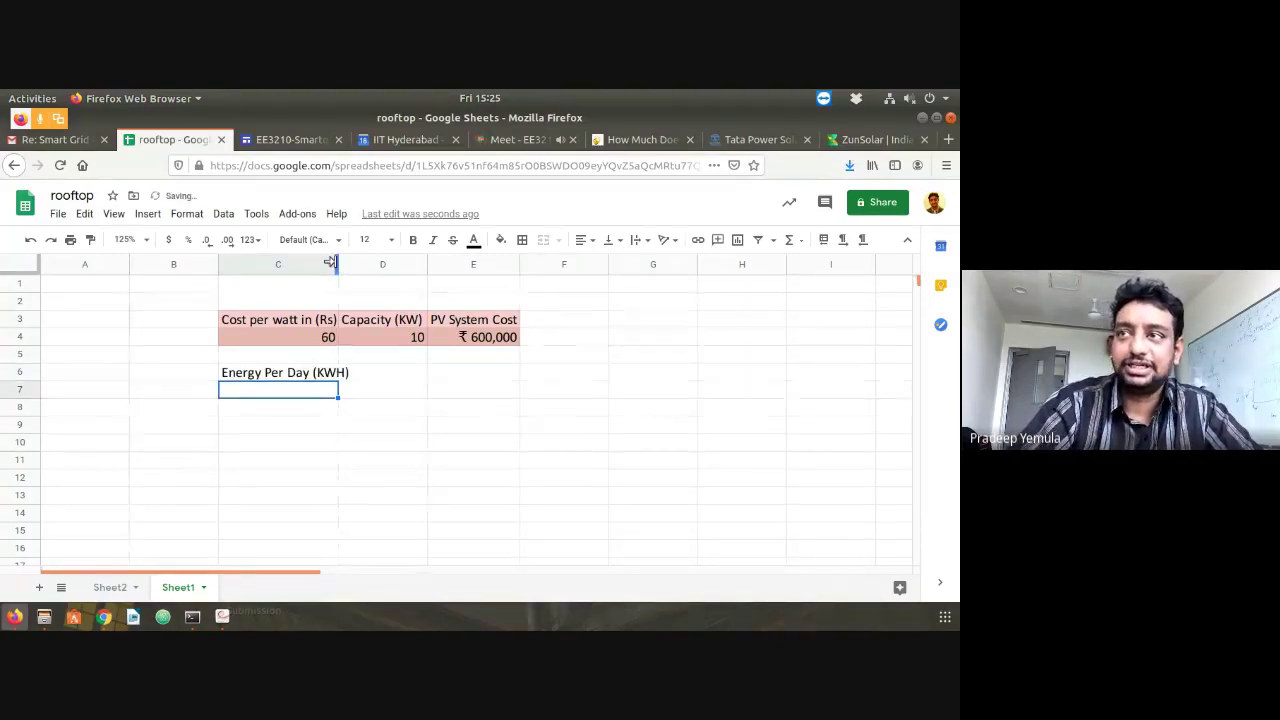
Widen column C to fit its energy heading and calculate energy per day in C7 as the capacity in D4 times 5
left_click_drag(333, 262, 359, 262)
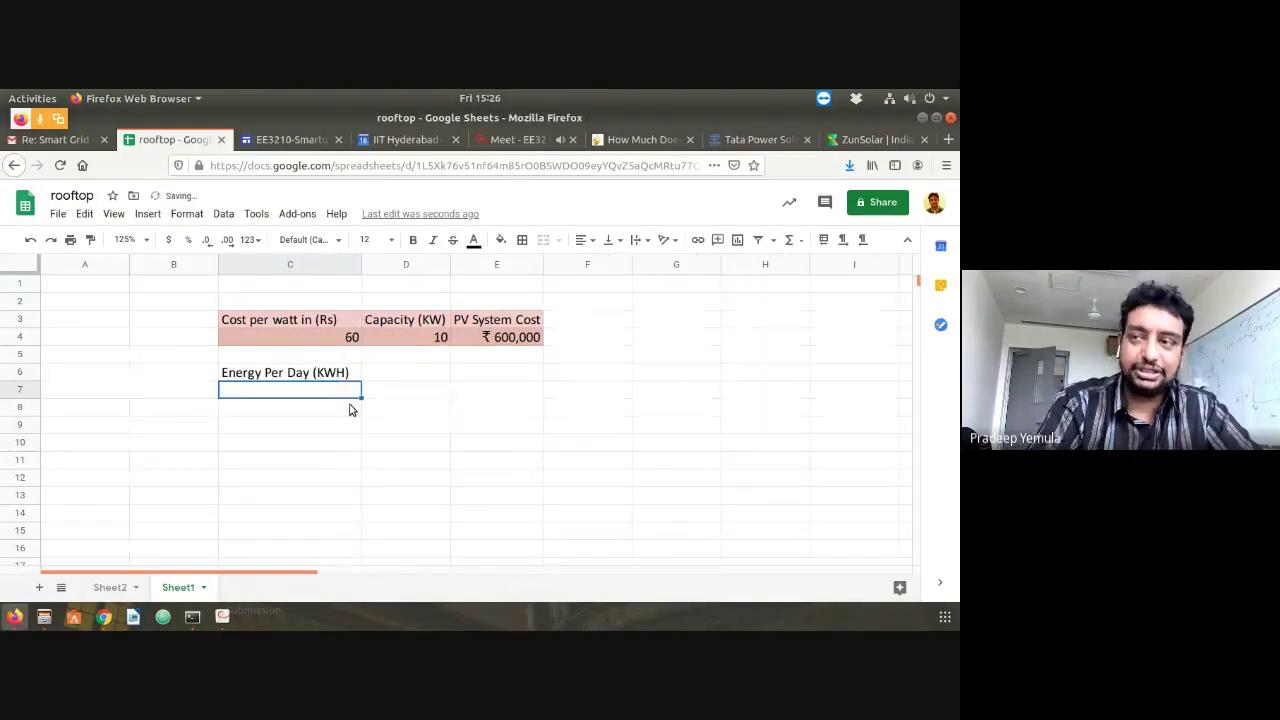
type("=")
left_click(381, 345)
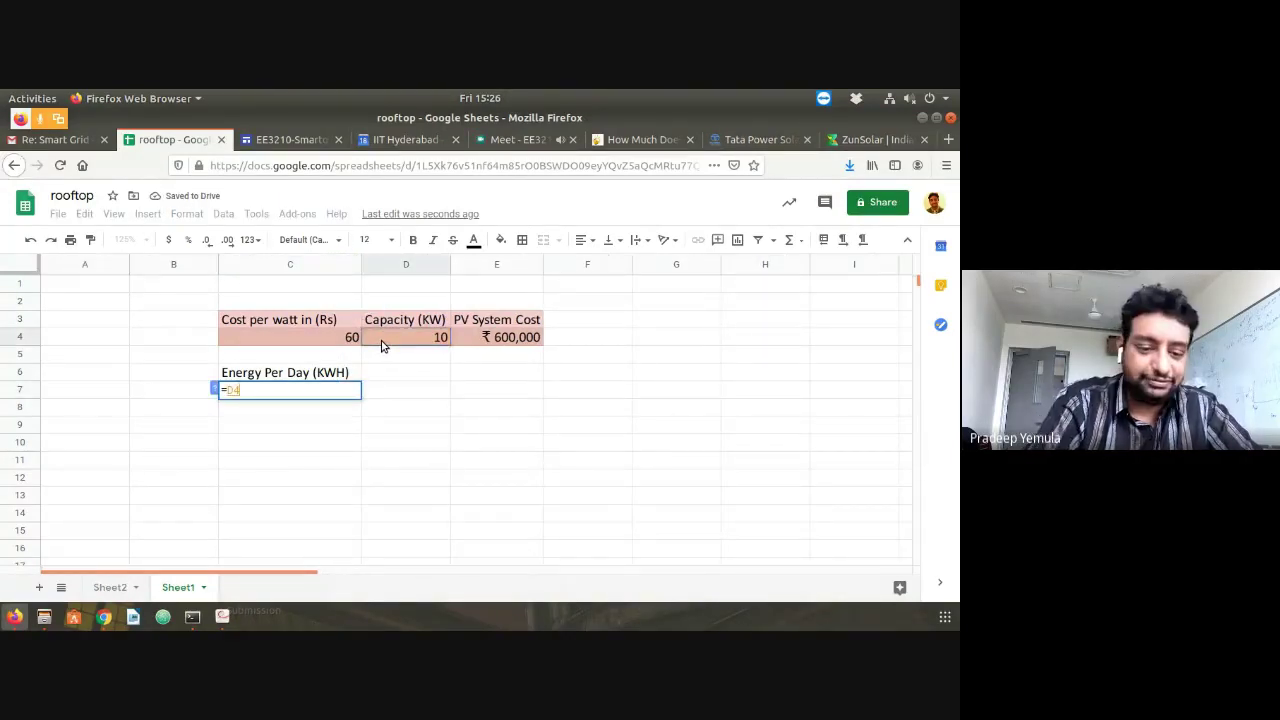
type("*5")
key("Return")
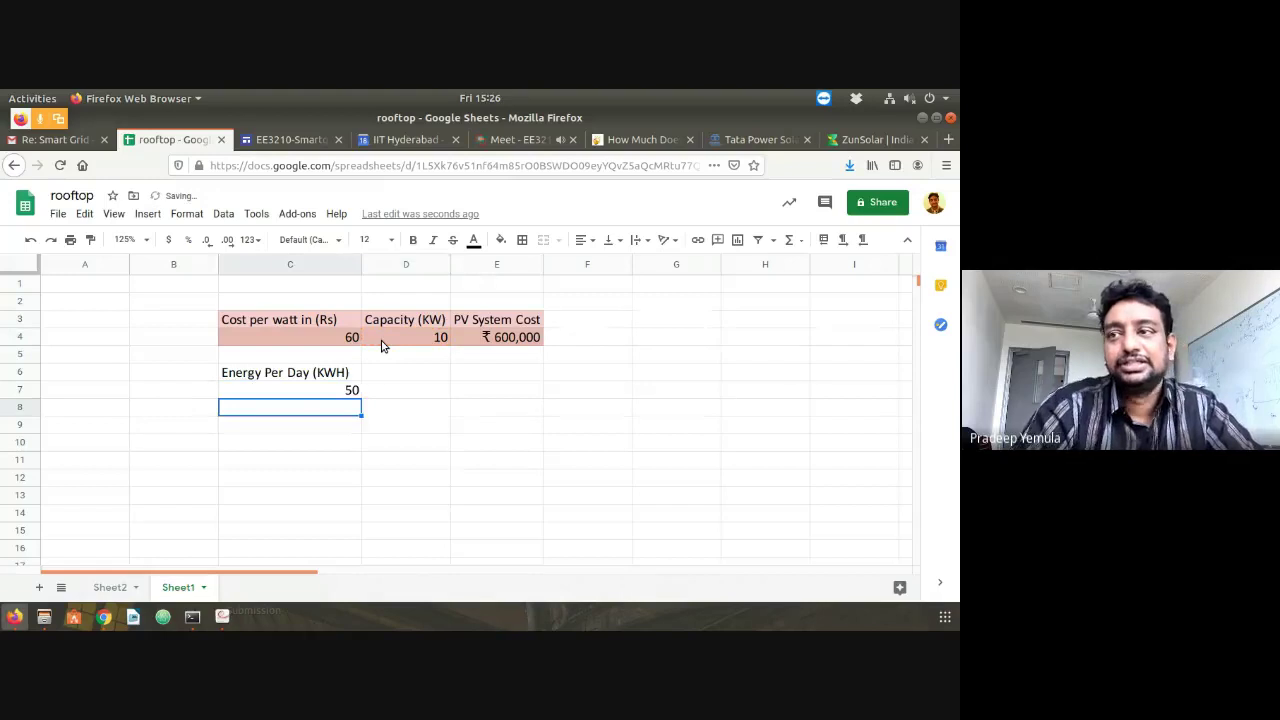
Add the heading "Grid price (rs)" in D6, beside the energy per day heading
key("Up")
key("Up")
key("Right")
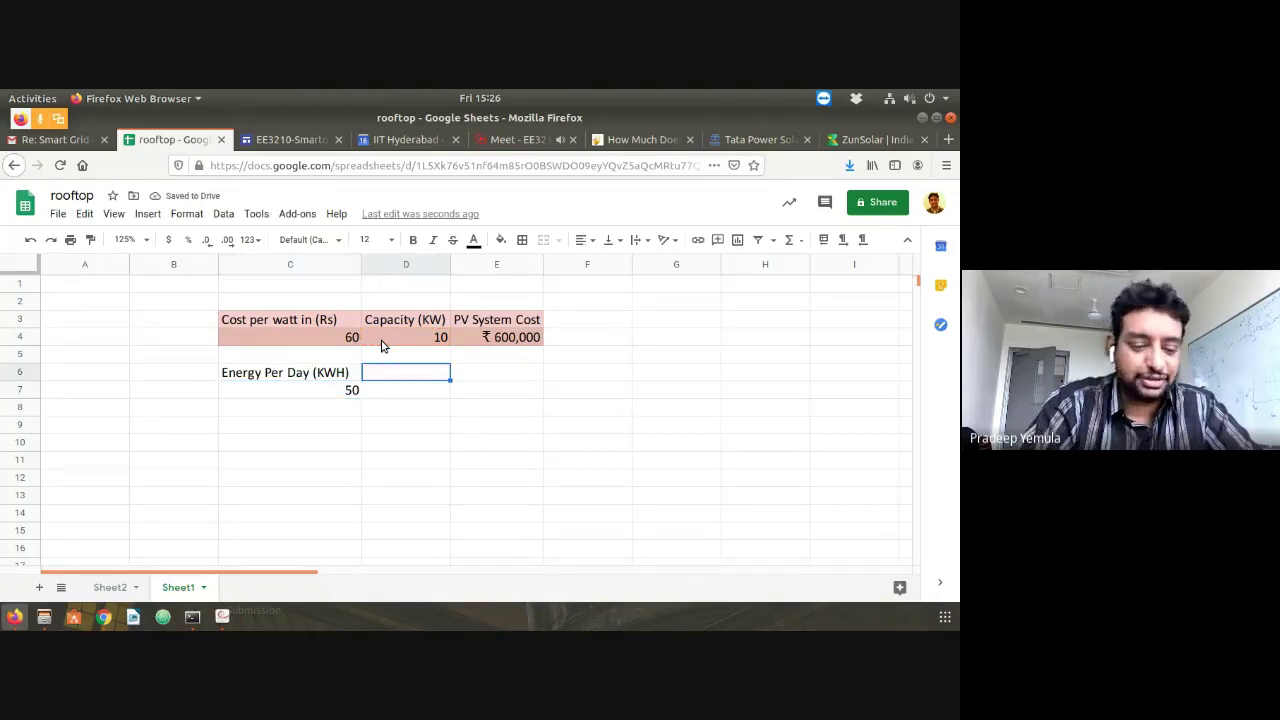
type("Cost of p")
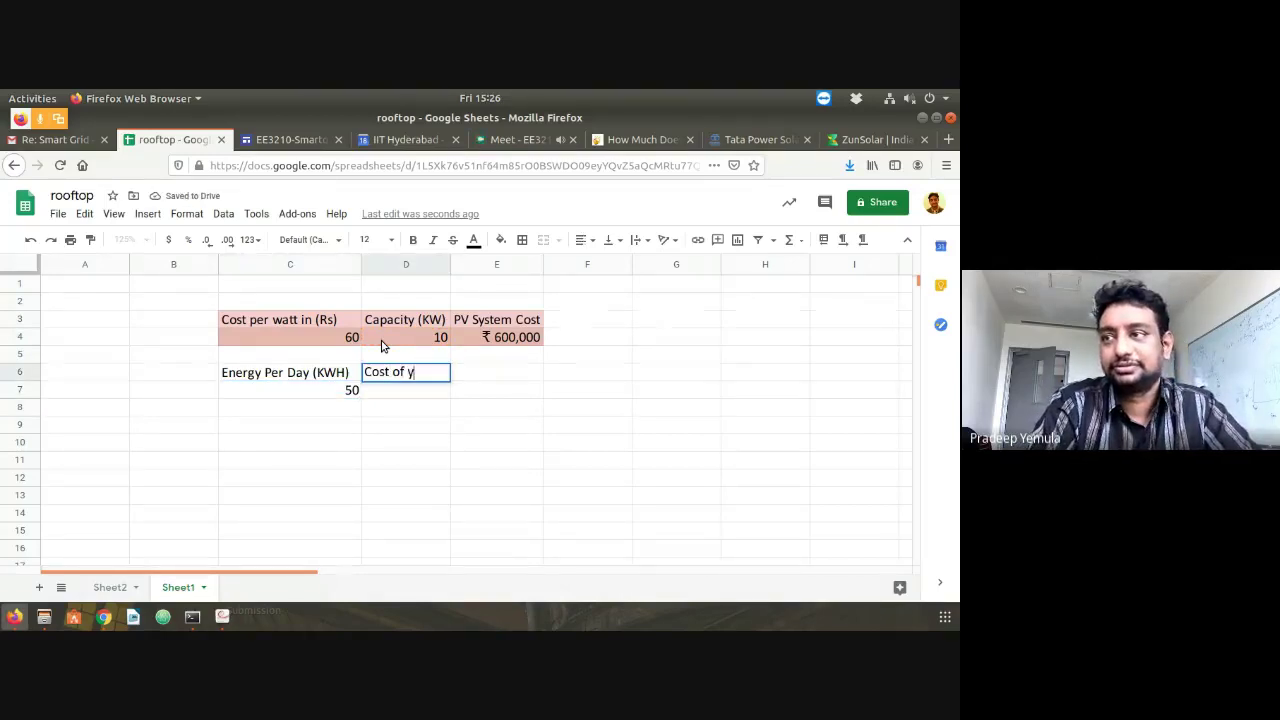
key("BackSpace")
key("BackSpace")
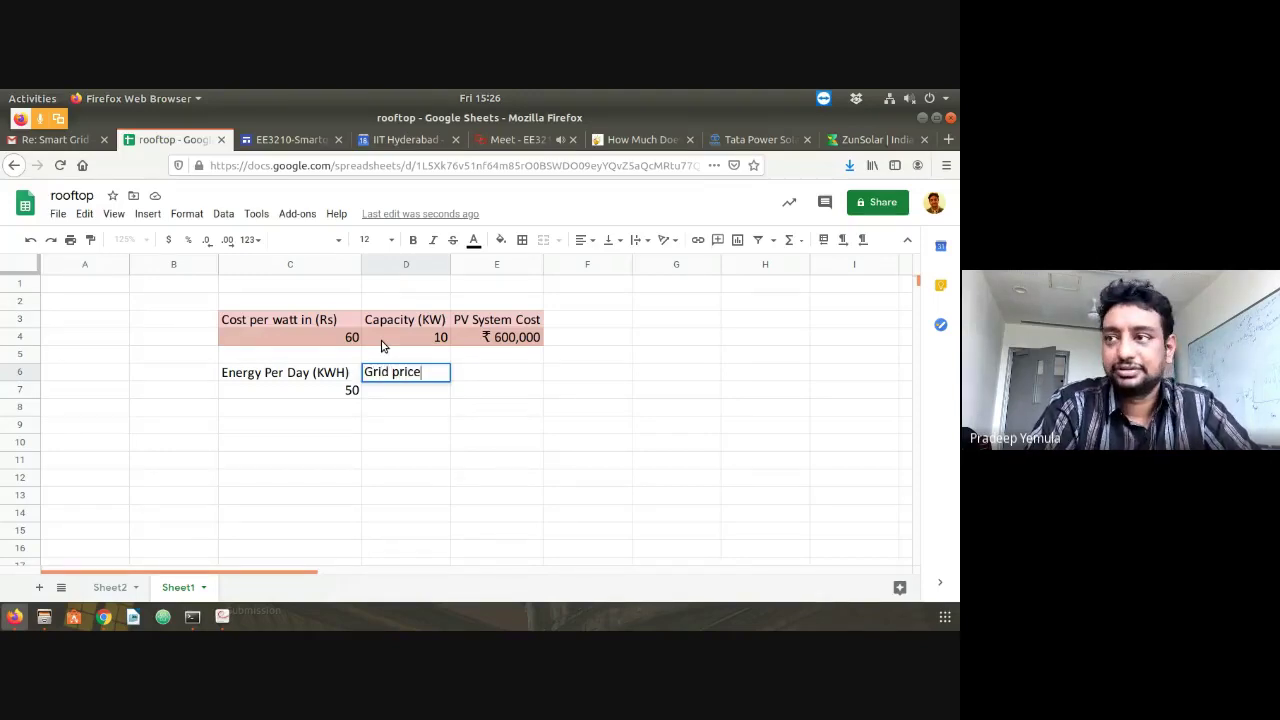
key("BackSpace")
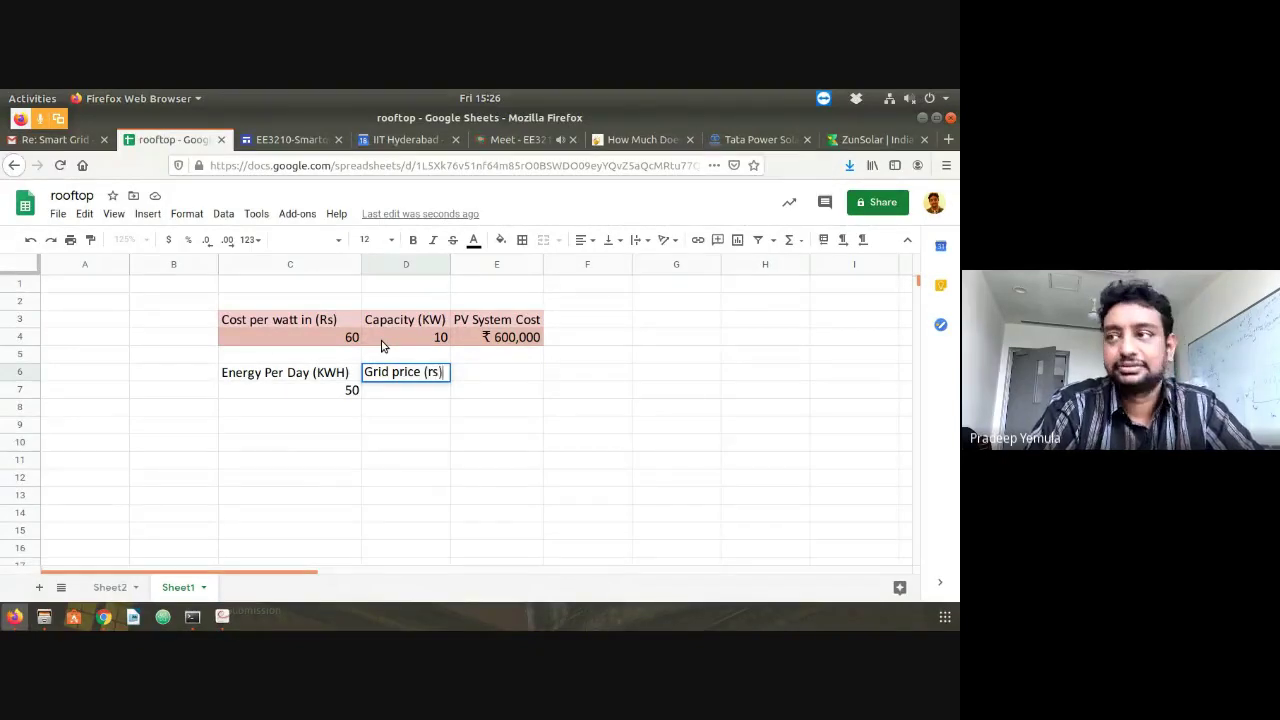
key("Return")
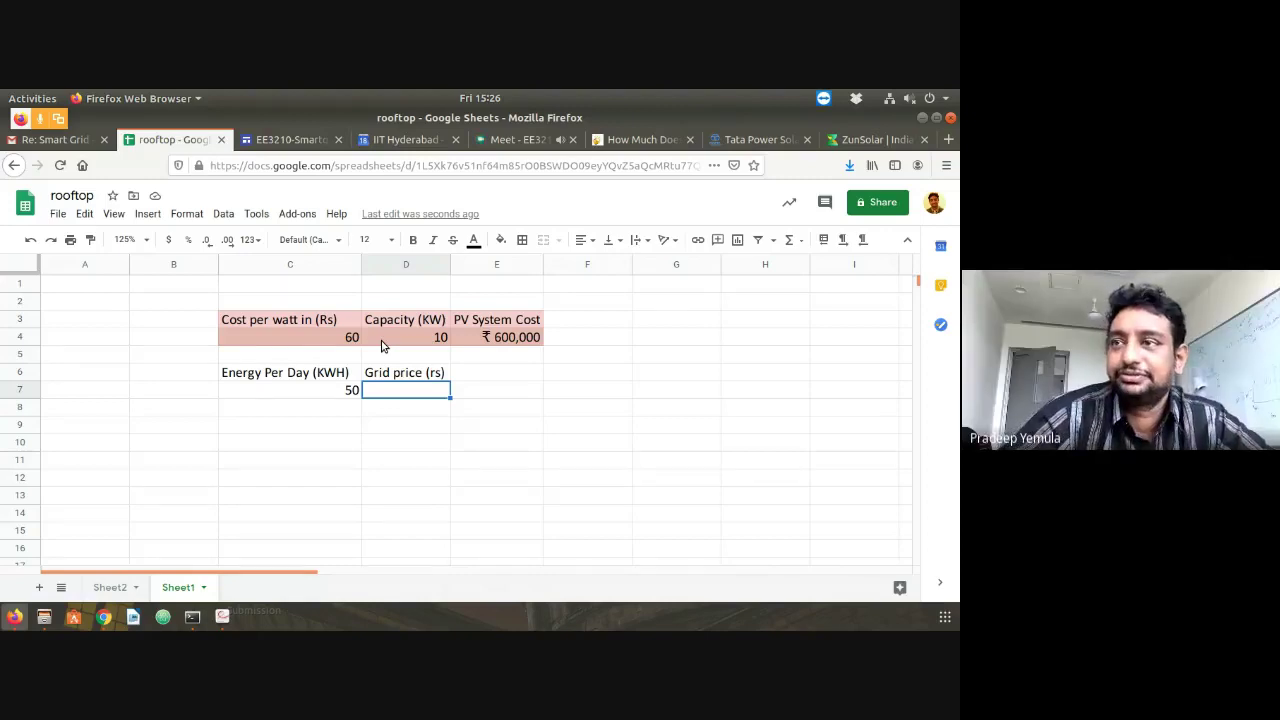
Center-align the contents of all cells in the sheet horizontally
left_click(20, 264)
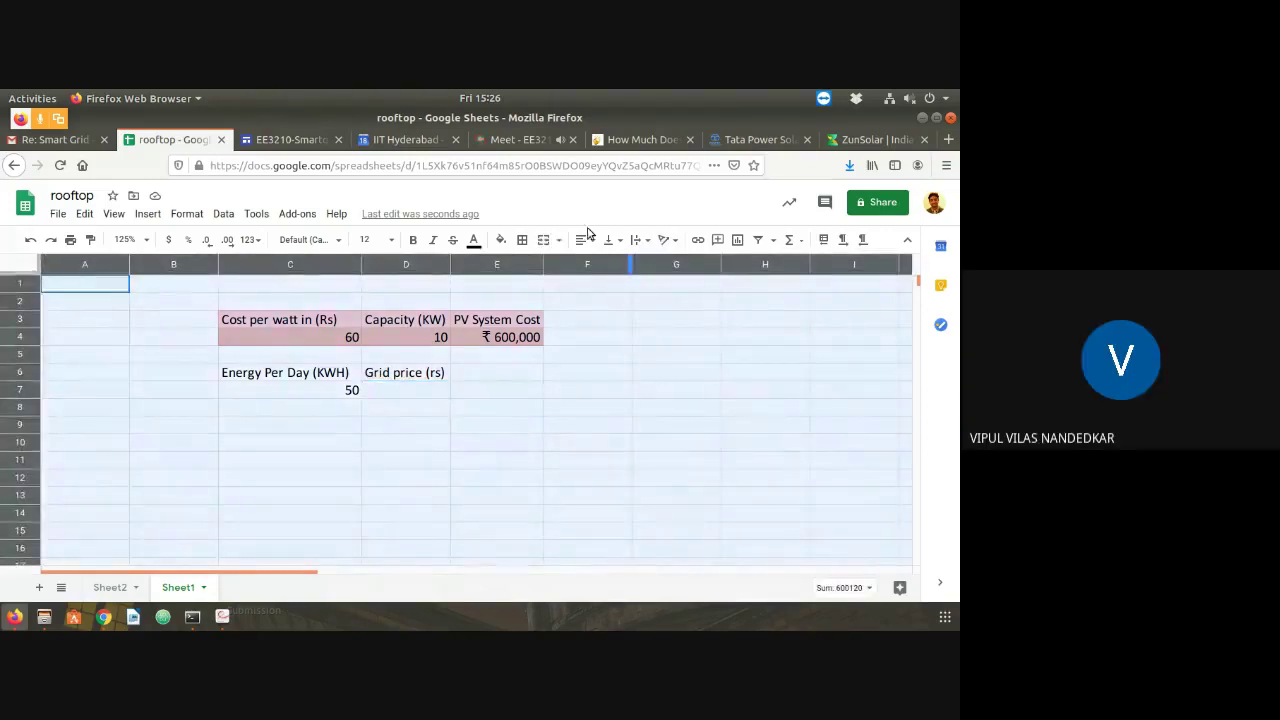
left_click(582, 240)
left_click(597, 264)
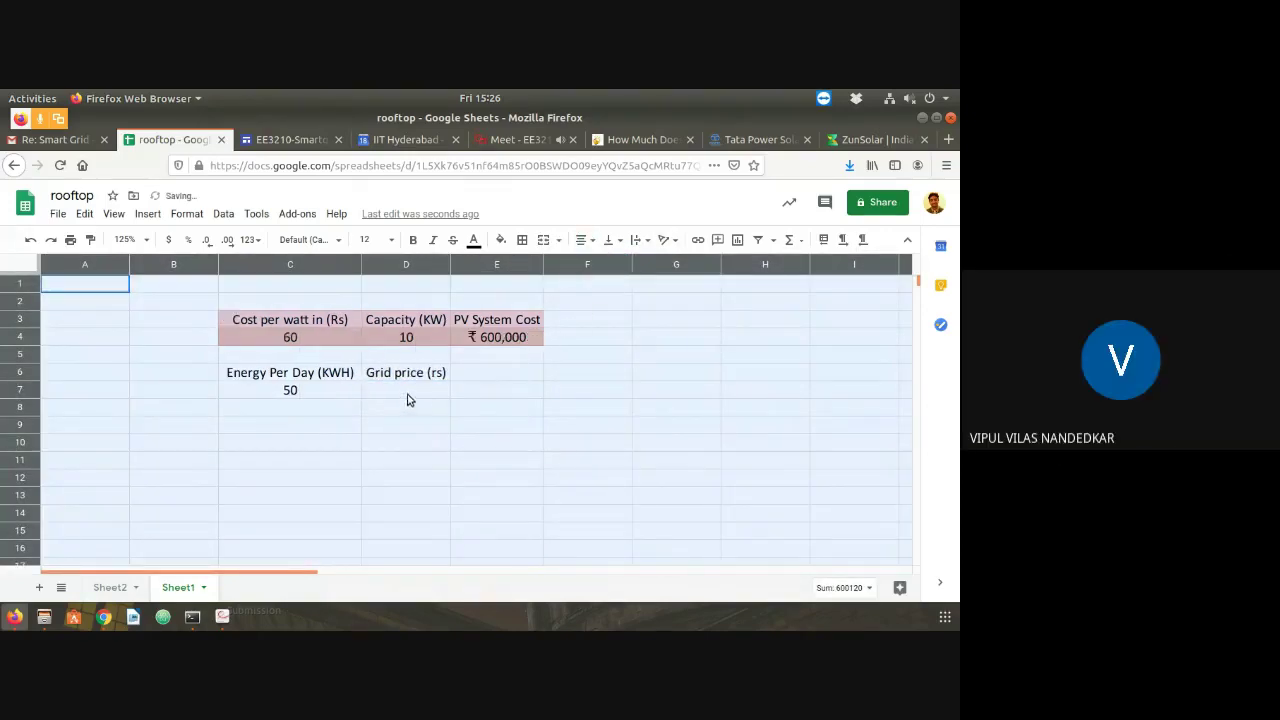
Enter a grid price of 6 in D7 and add the heading "Saving per day" in E6
left_click(423, 391)
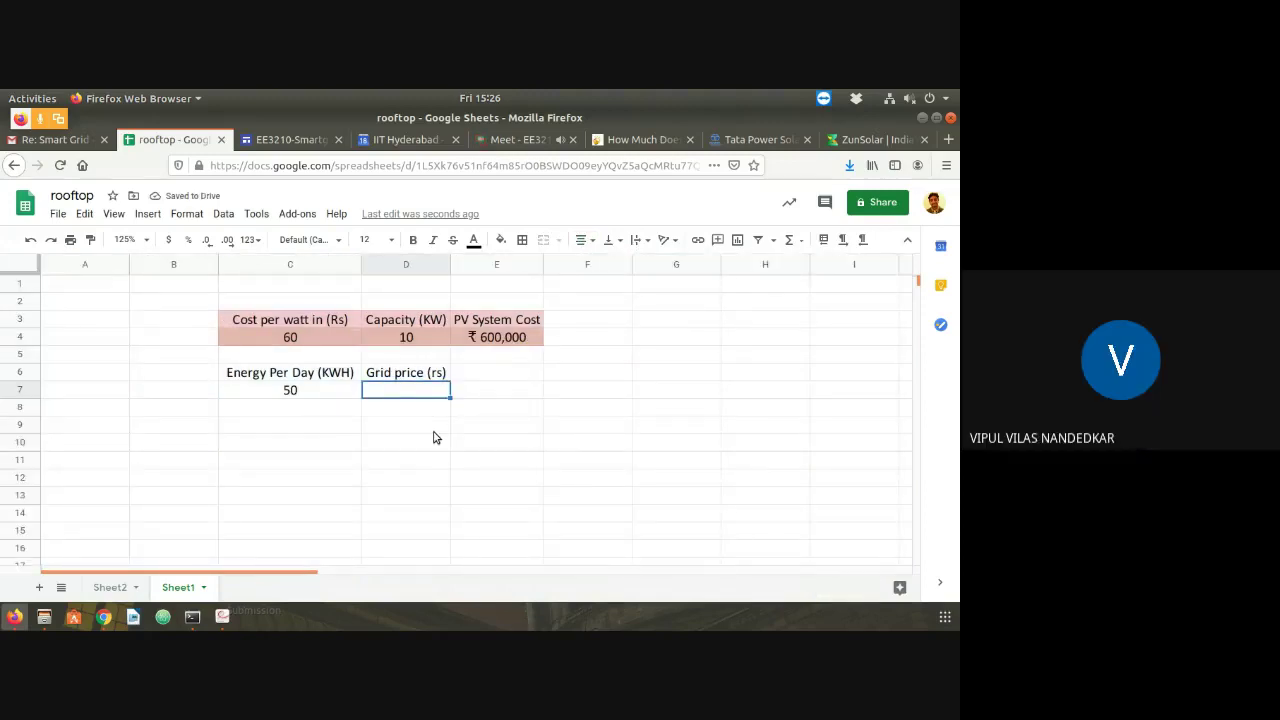
type("6")
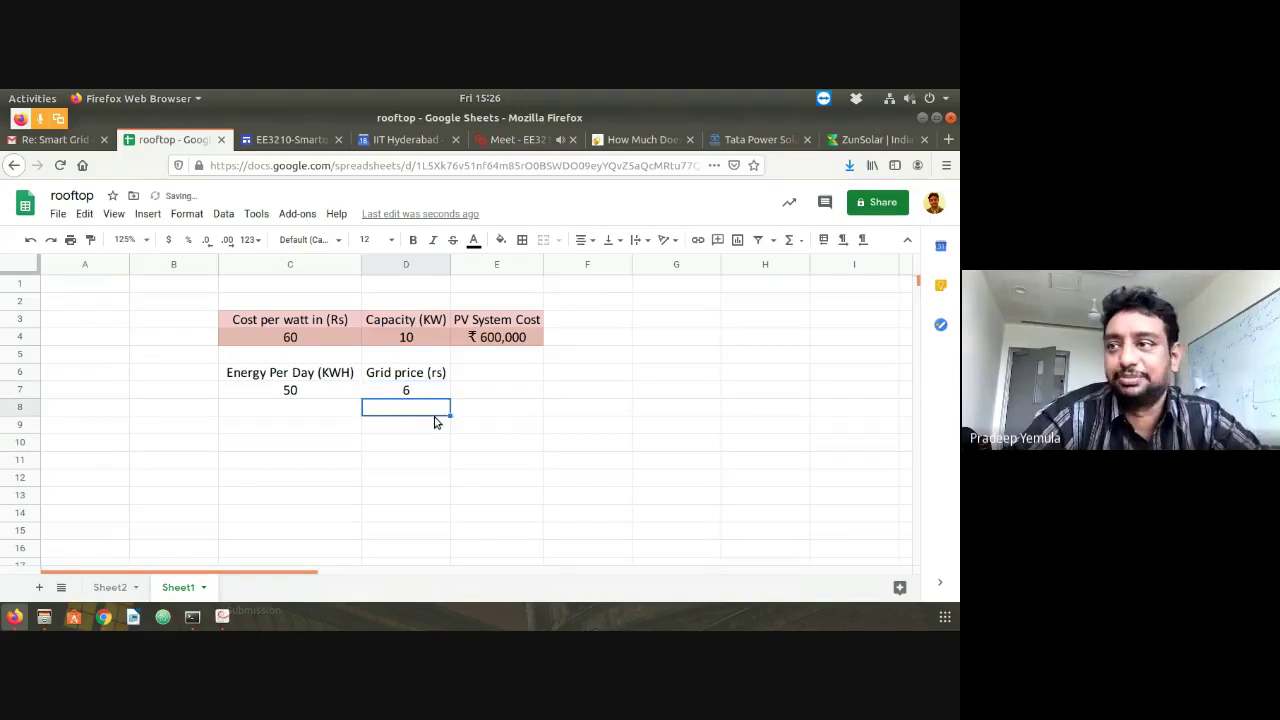
key("Tab")
key("Up")
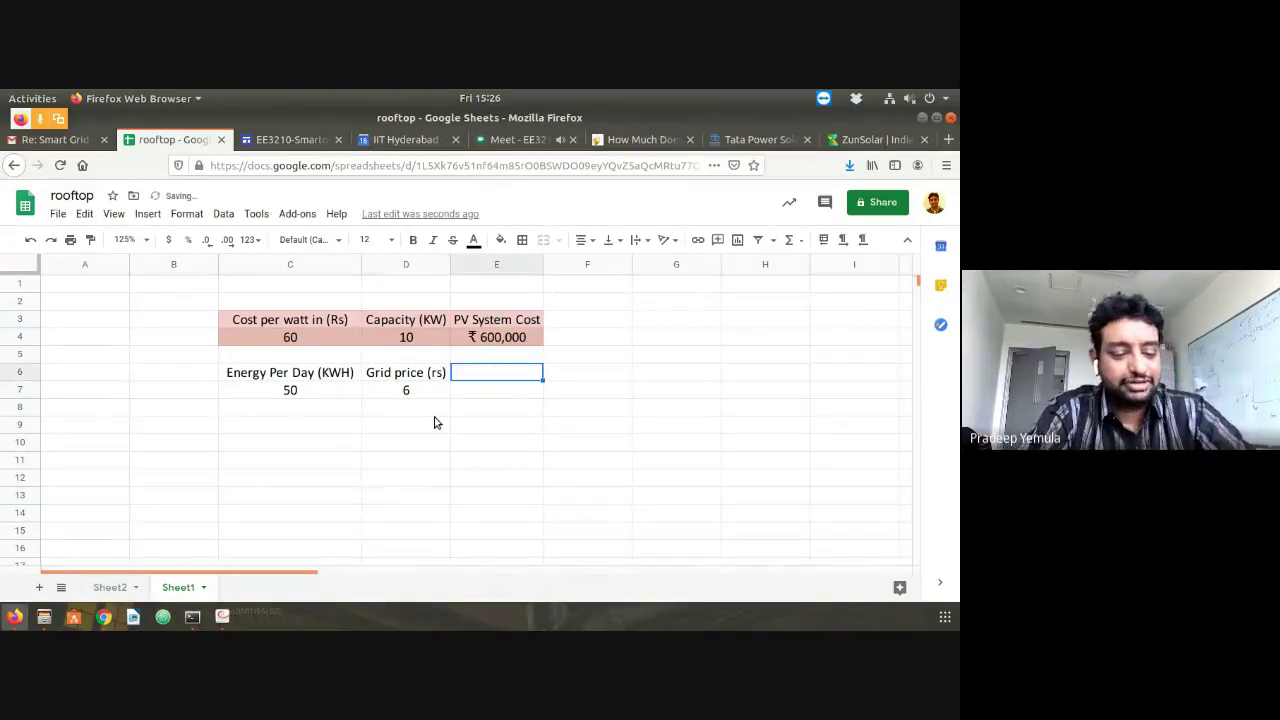
type("Saving per day")
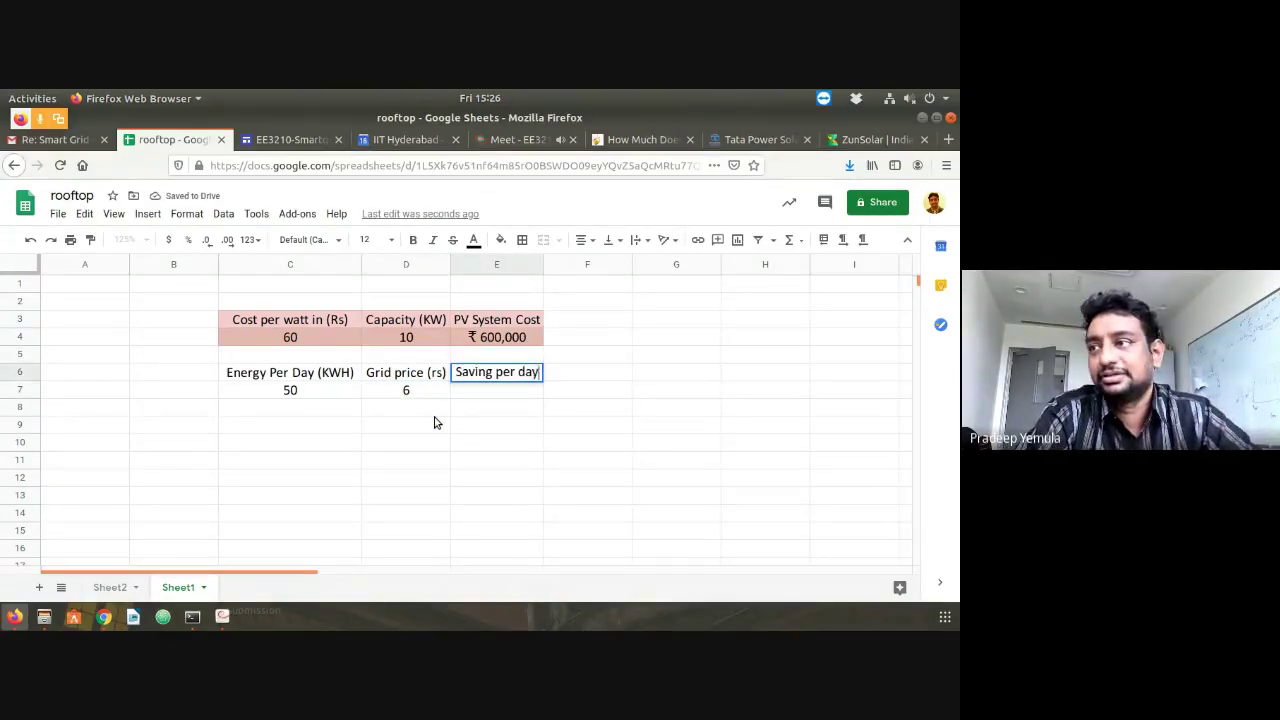
key("Return")
Calculate the saving per day in E7 as energy per day C7 times grid price D7
type("=")
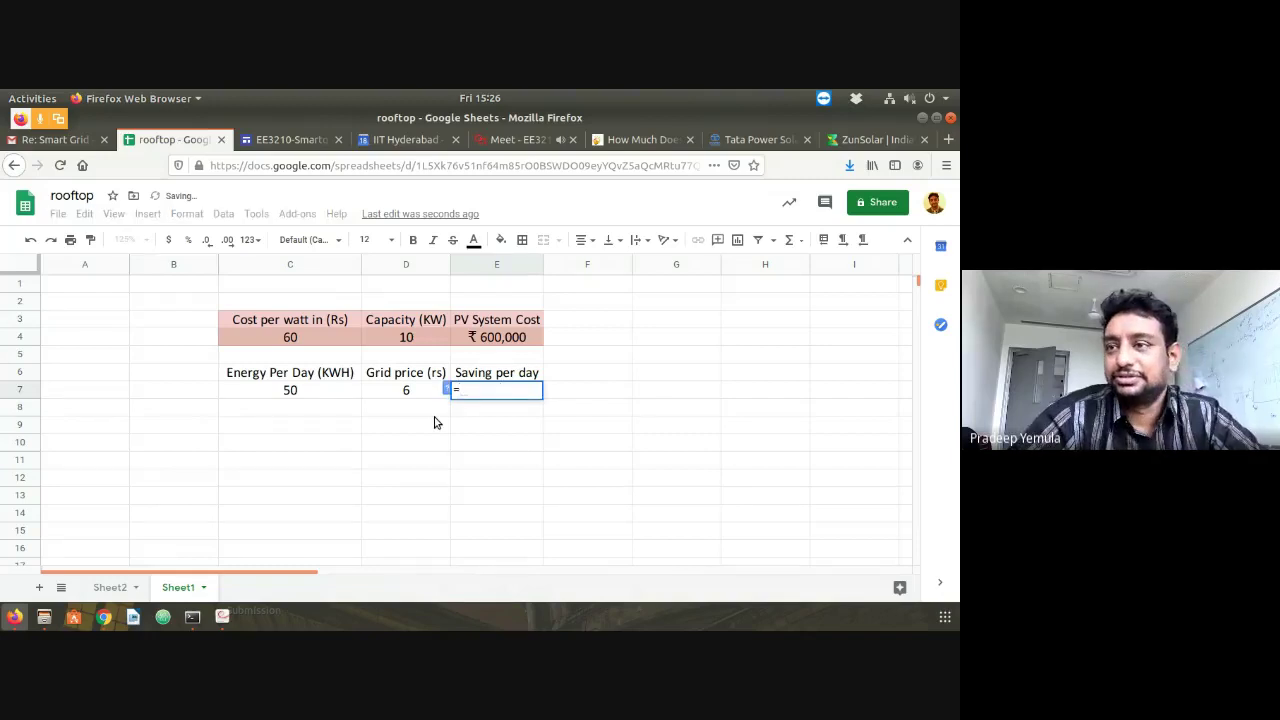
key("Left")
key("Left")
type("*")
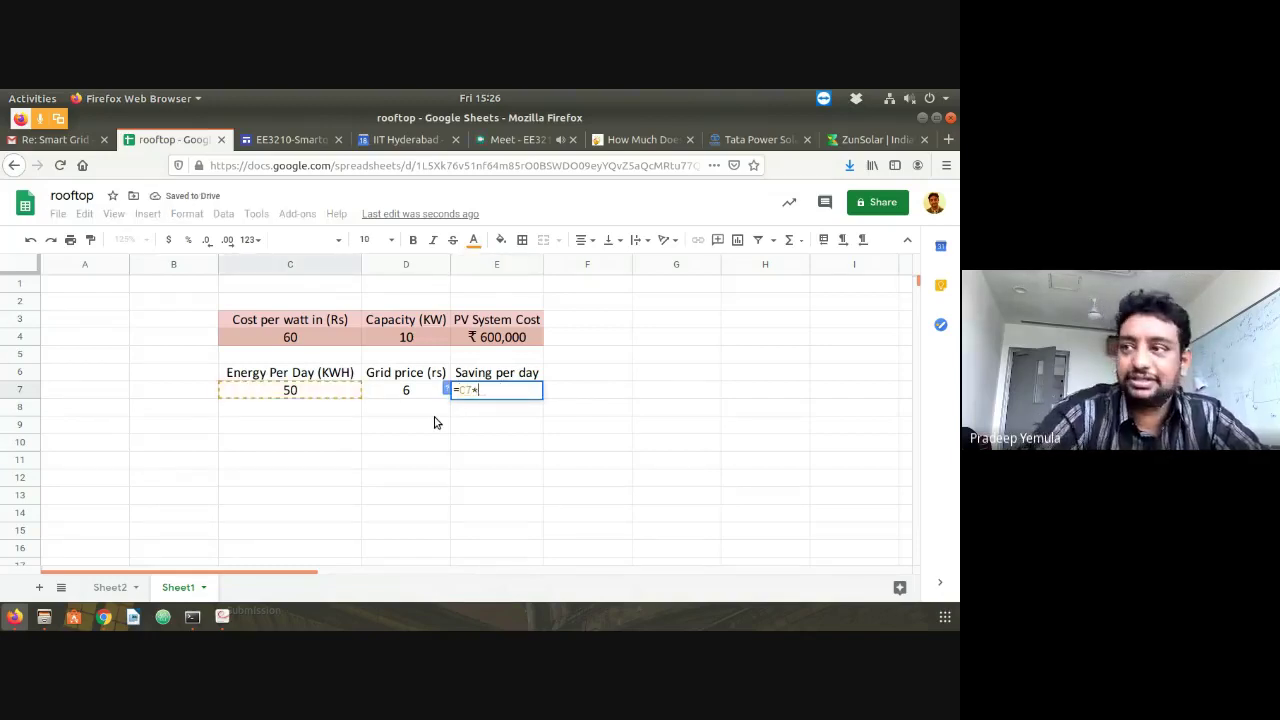
key("Left")
key("Return")
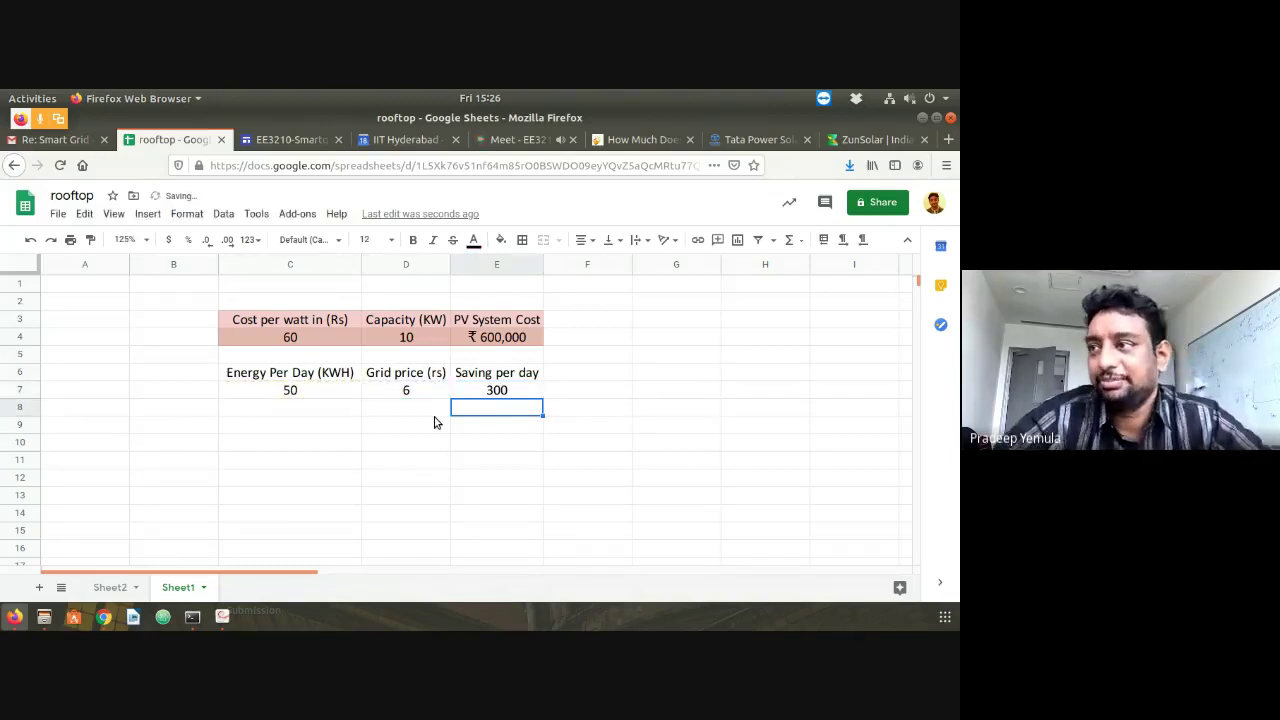
Copy the rupee currency formatting of the PV system cost in E4 to the daily saving in E7
left_click(534, 342)
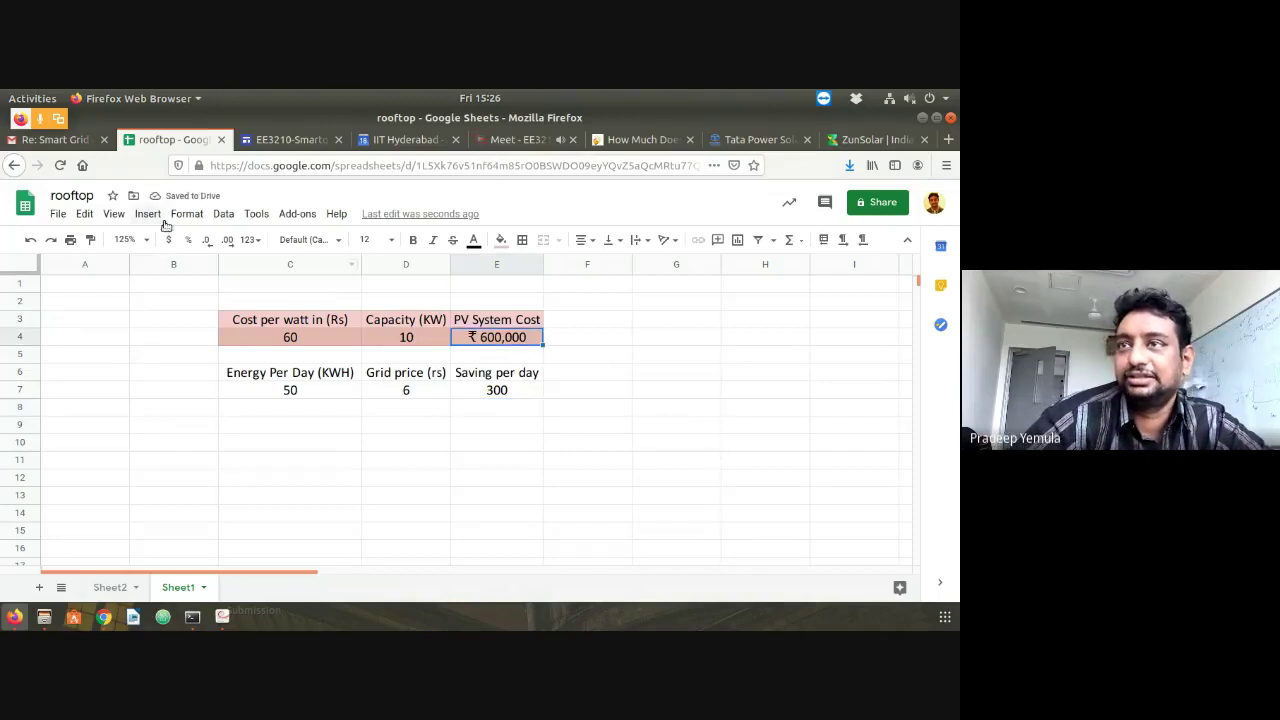
left_click(91, 241)
left_click(527, 389)
left_click(541, 424)
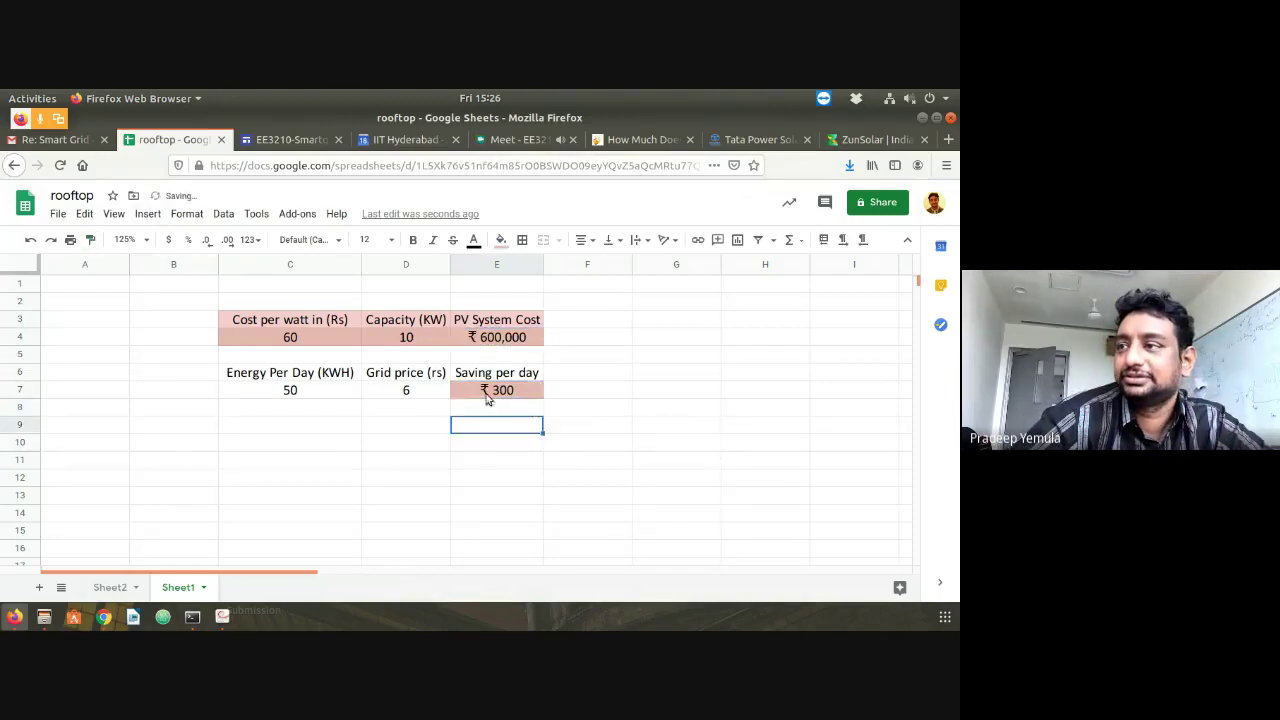
Fill the value cells C7:E7 of the energy table with a light green background
left_click(306, 392)
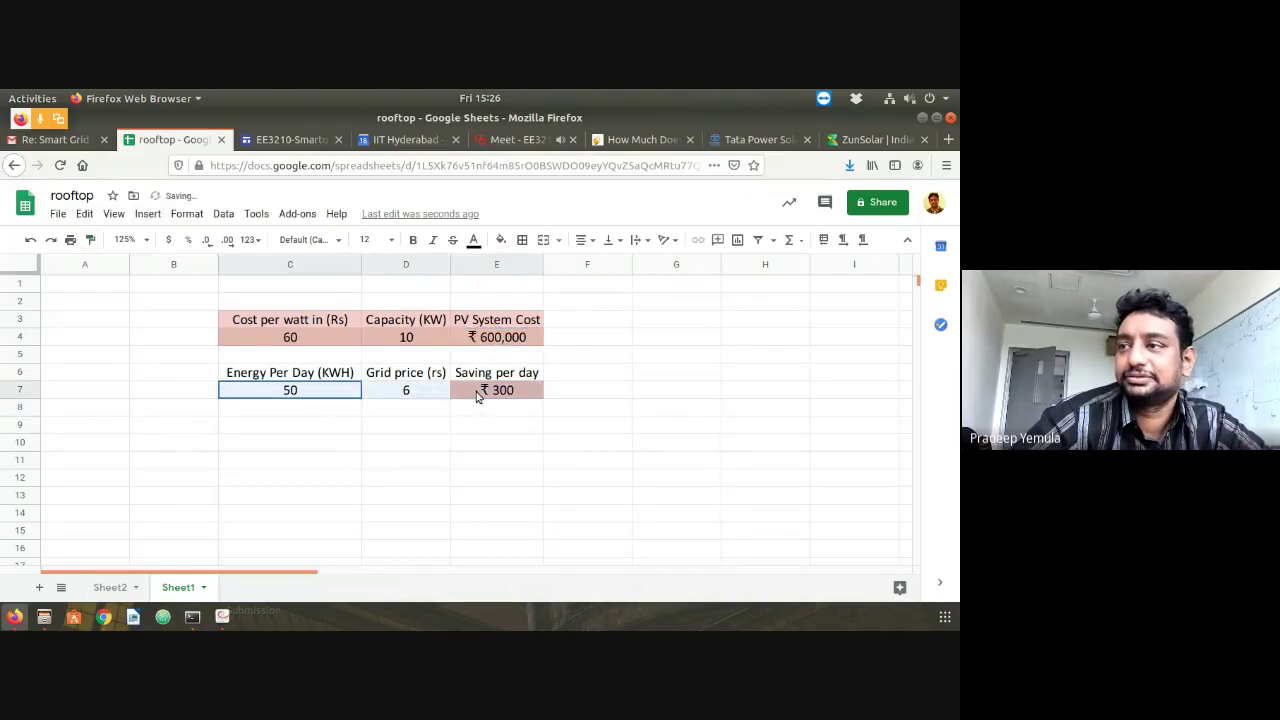
left_click(500, 240)
left_click(568, 328)
left_click(400, 408)
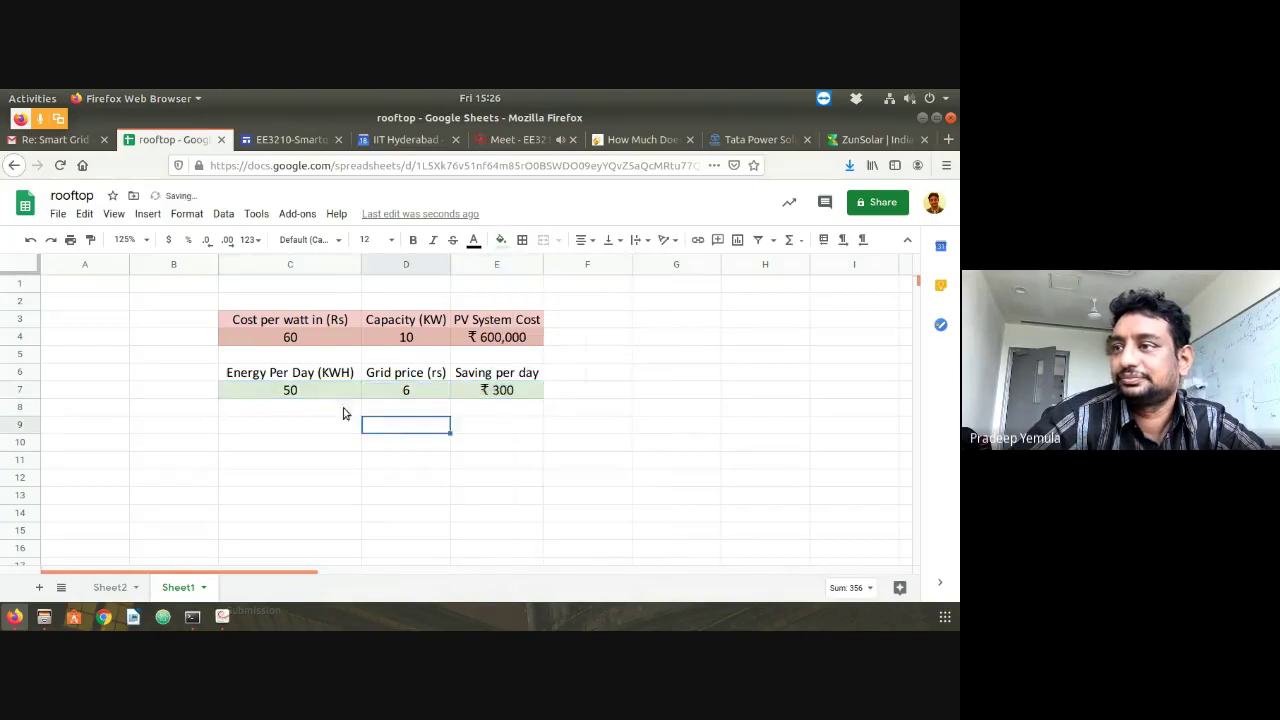
Fill the heading cells C6:E6 with a green background darker than the value row
left_click_drag(286, 374, 495, 372)
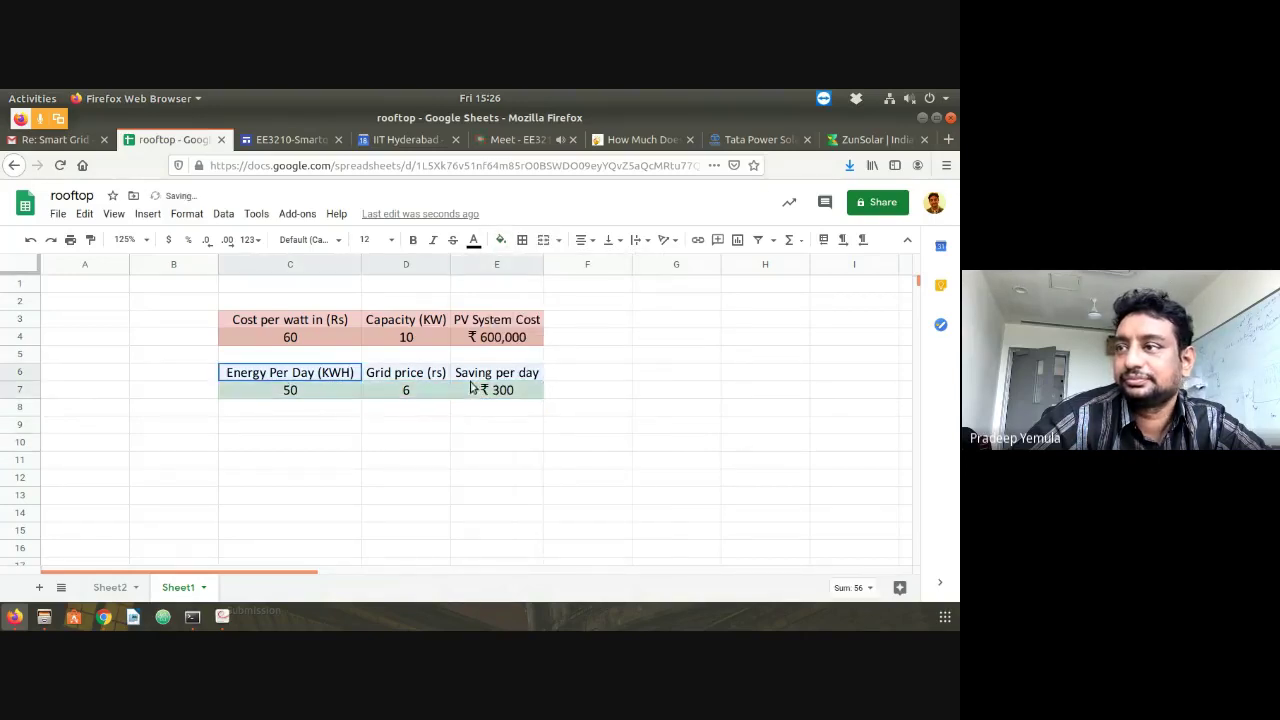
left_click(500, 240)
left_click(568, 355)
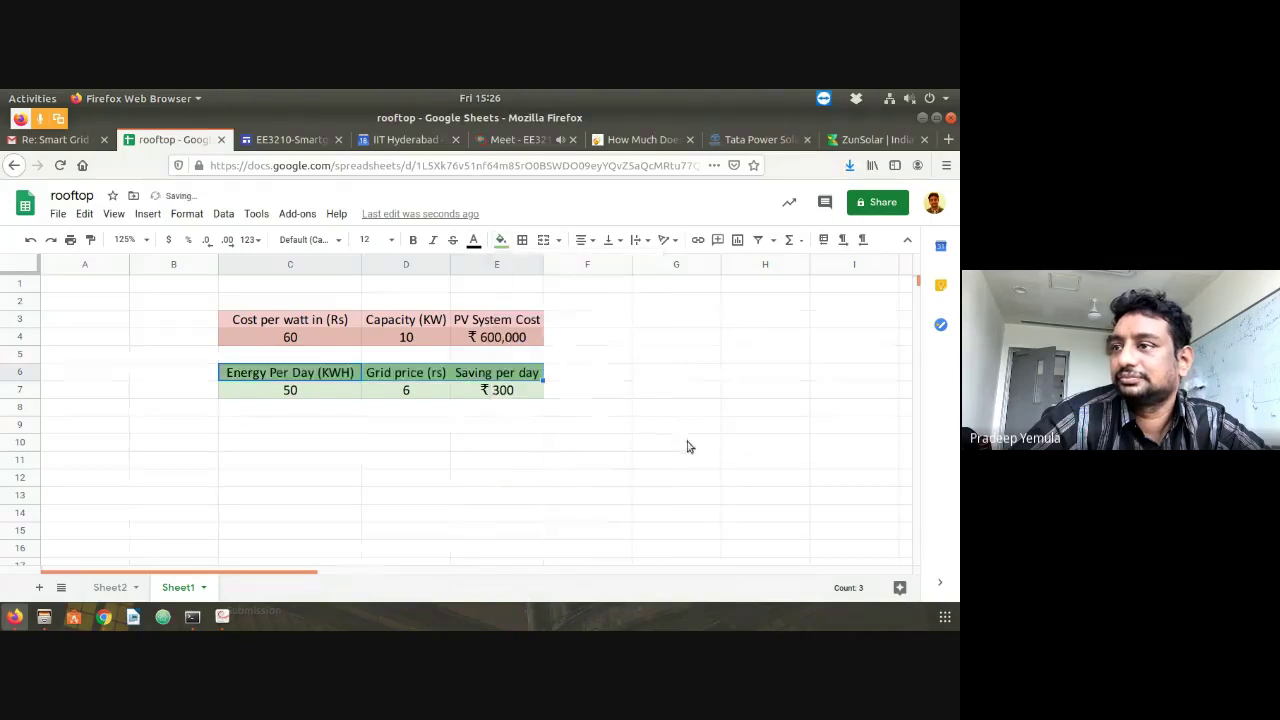
left_click(684, 442)
Duplicate the saving per day heading and value from E6:E7 into E8:E9
left_click(479, 410)
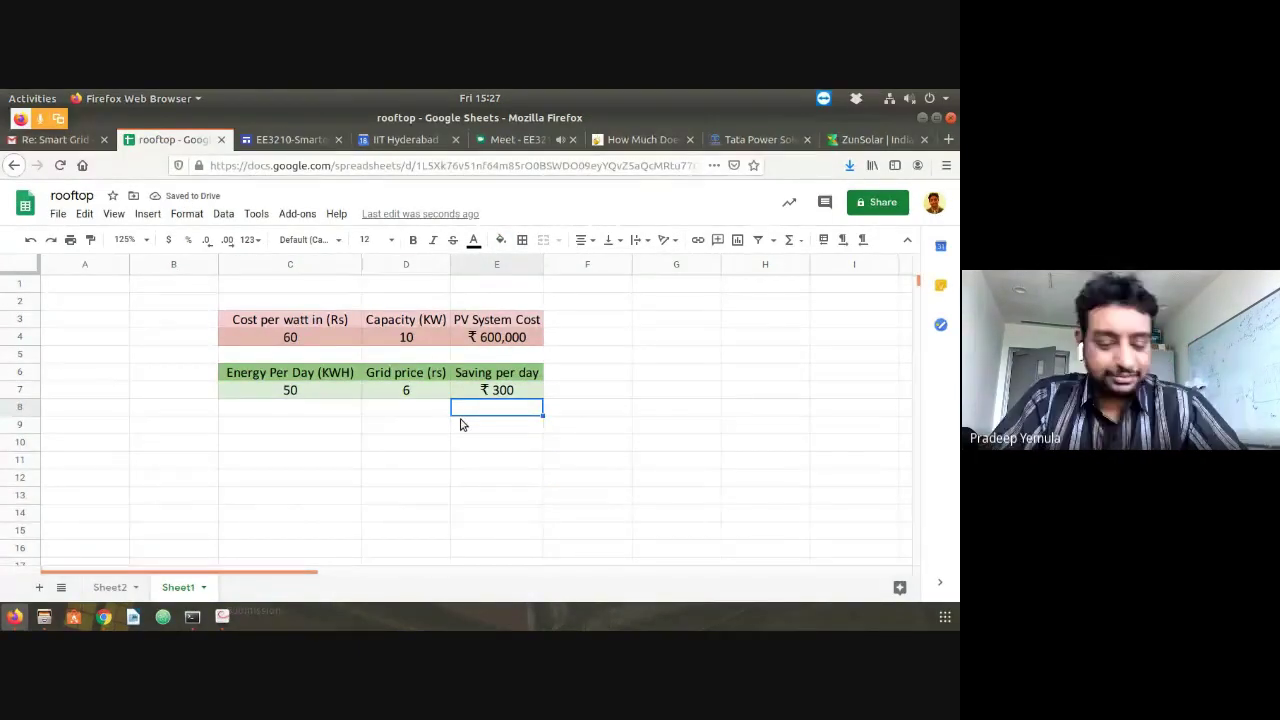
key("Up")
key("shift+Up")
key("ctrl+c")
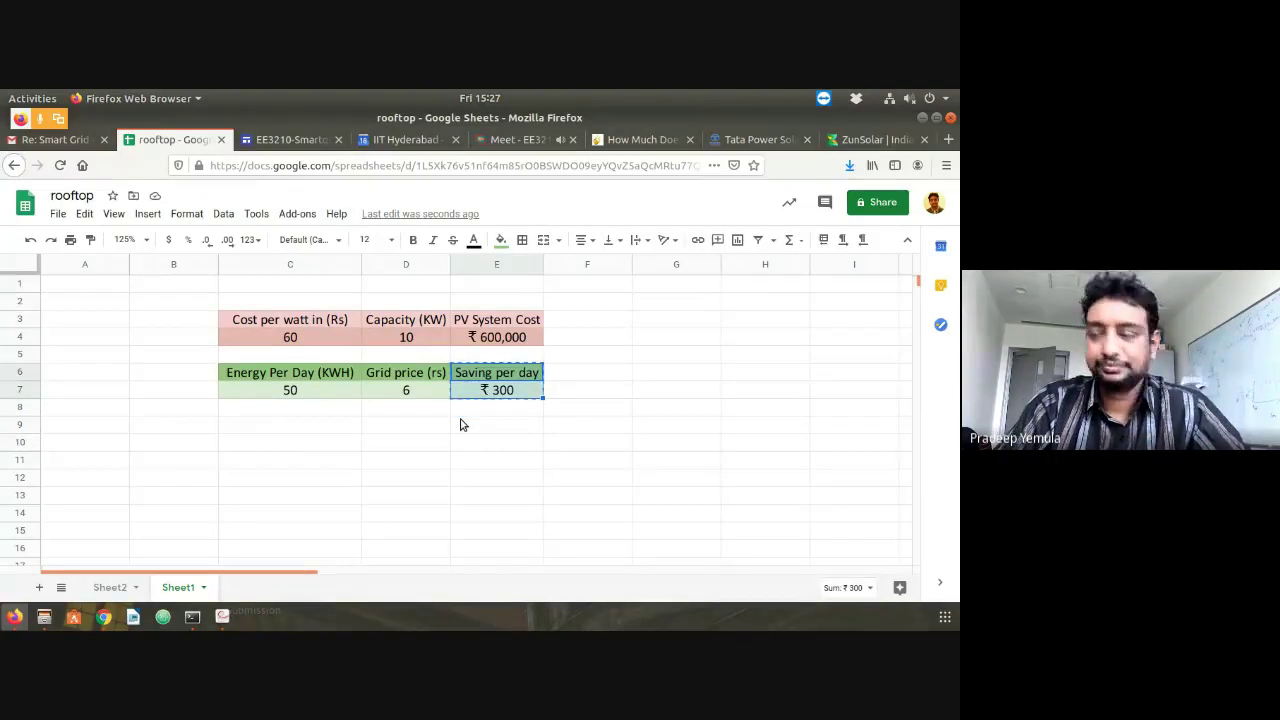
key("Down")
key("Down")
key("ctrl+v")
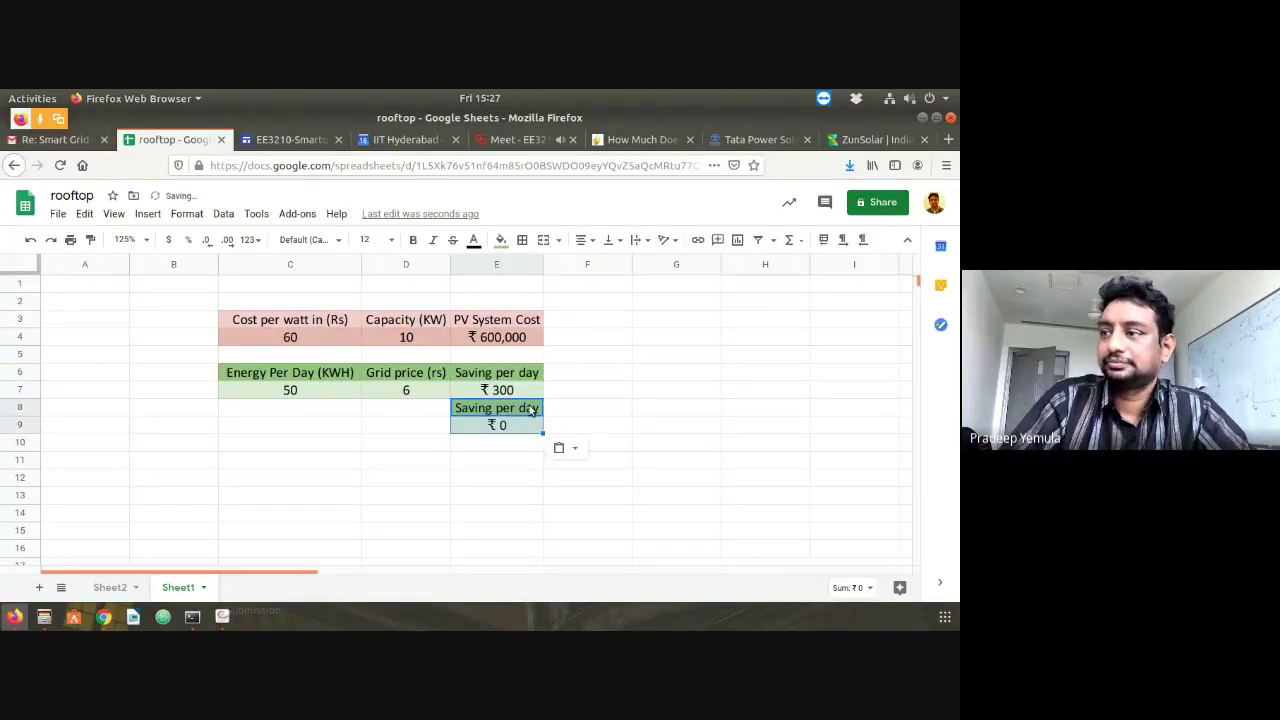
Change the copied heading in E8 to "Saving per year"
double_click(530, 407)
double_click(530, 407)
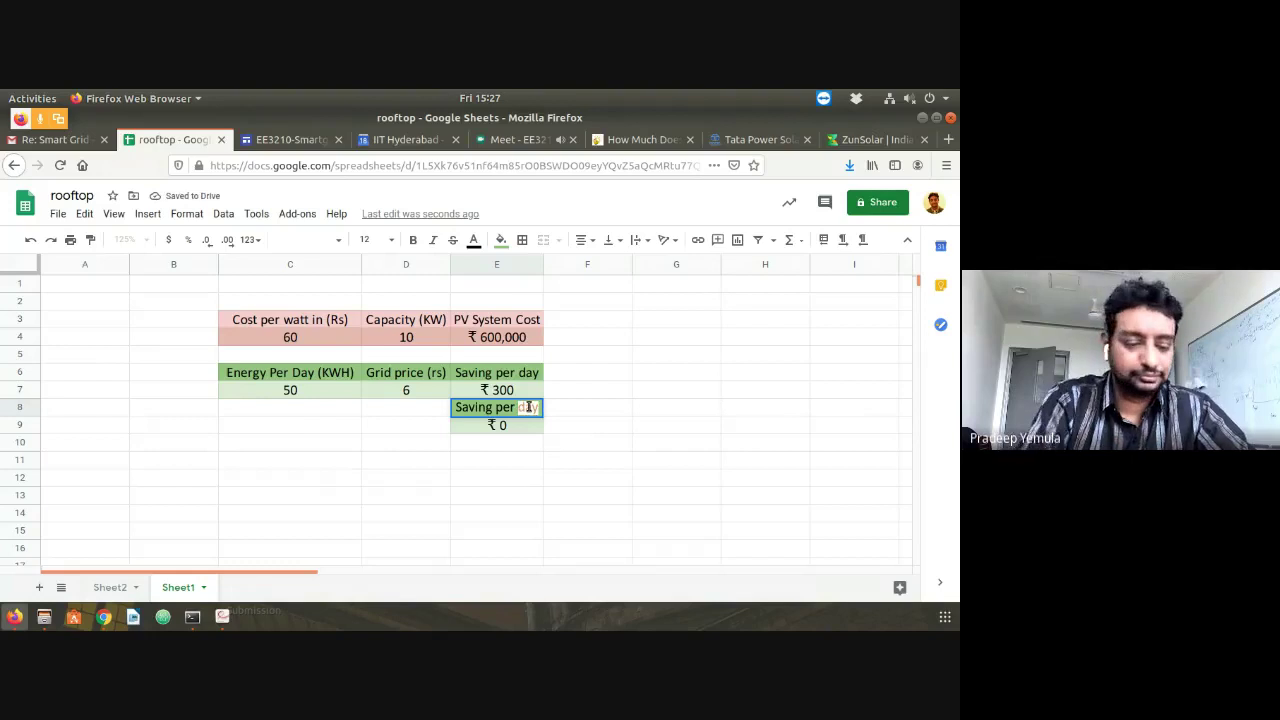
type("year")
key("Return")
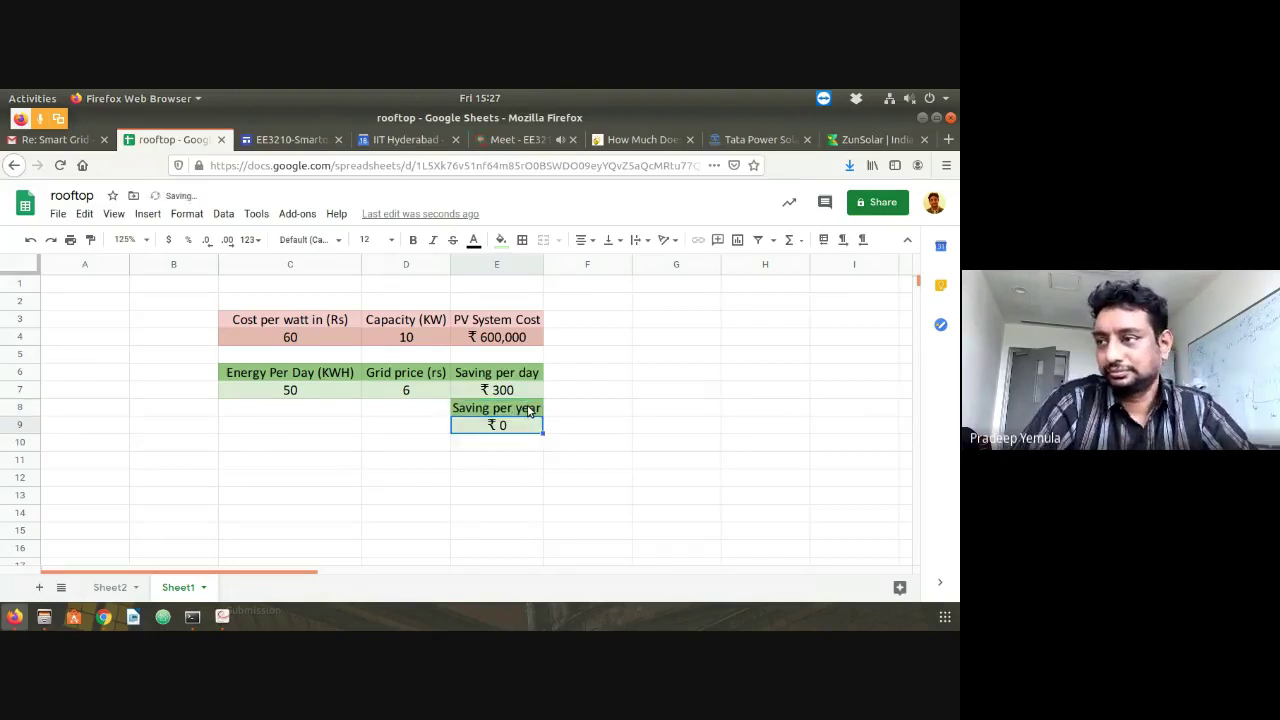
Calculate the saving per year in E9 as the daily saving in E7 times 365
type("=")
key("Up")
key("Up")
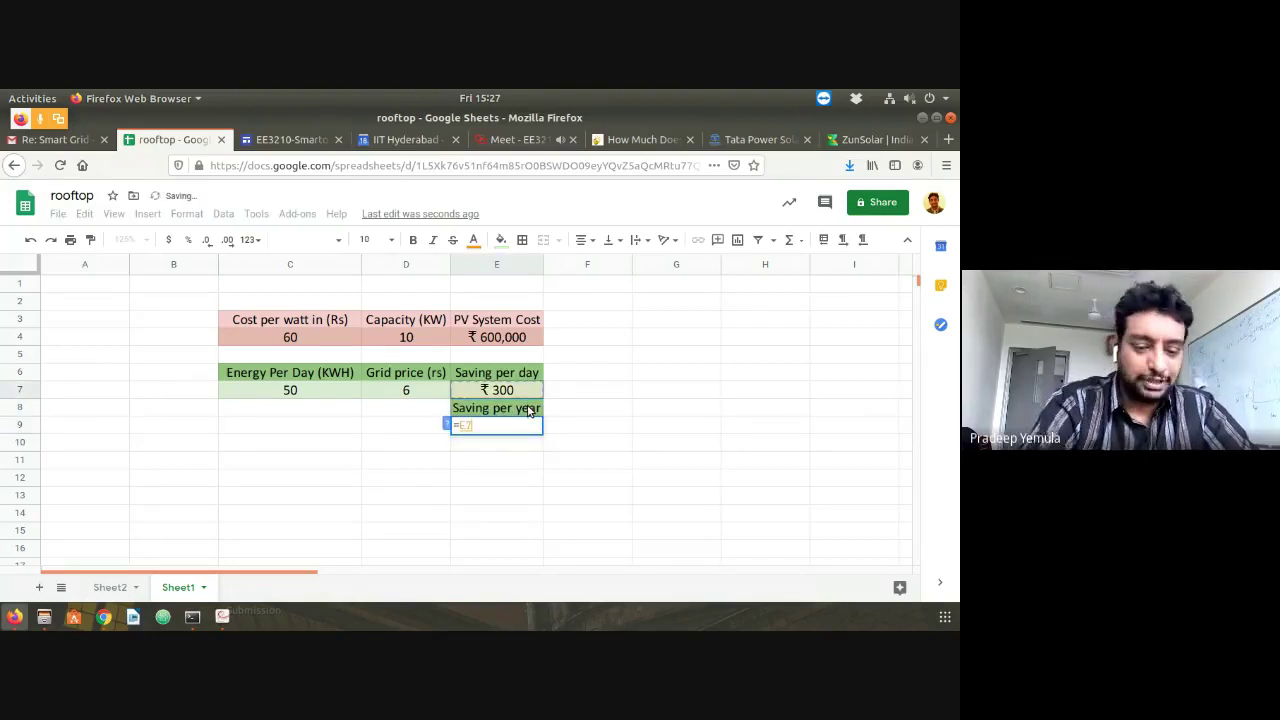
type("*365")
key("Return")
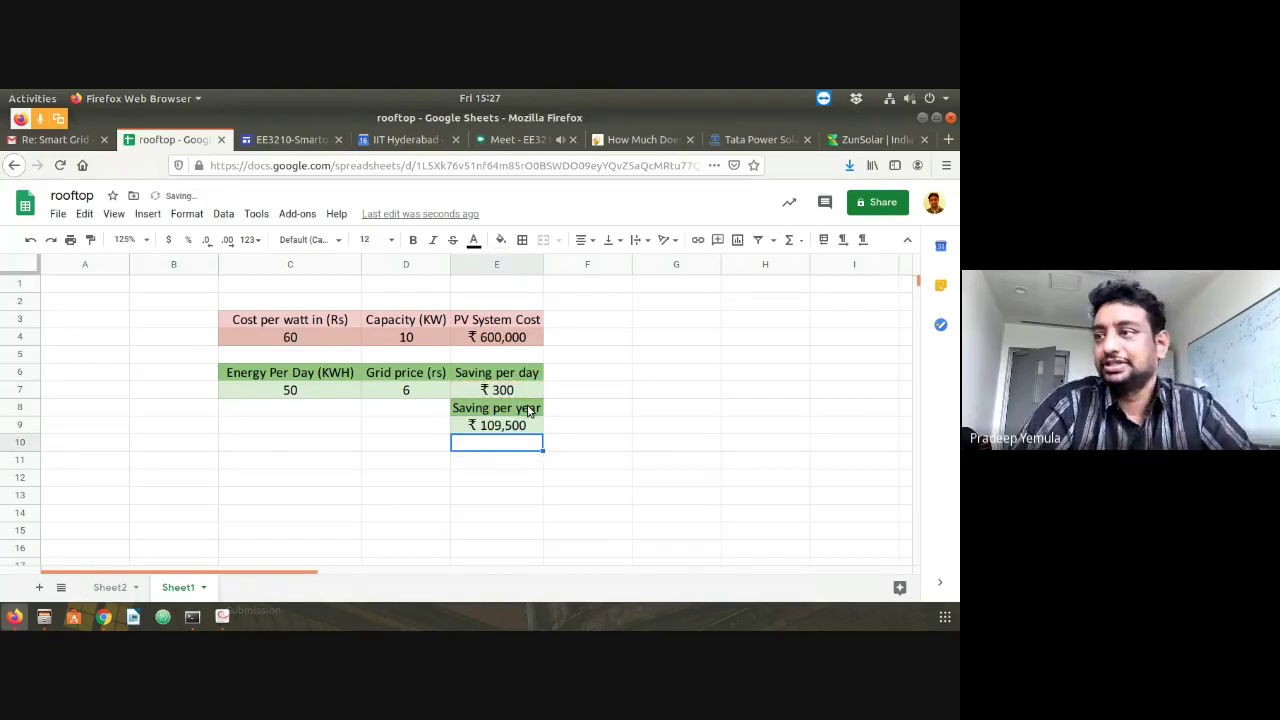
Add the heading "Payback" in E10, below the yearly saving
left_click(520, 430)
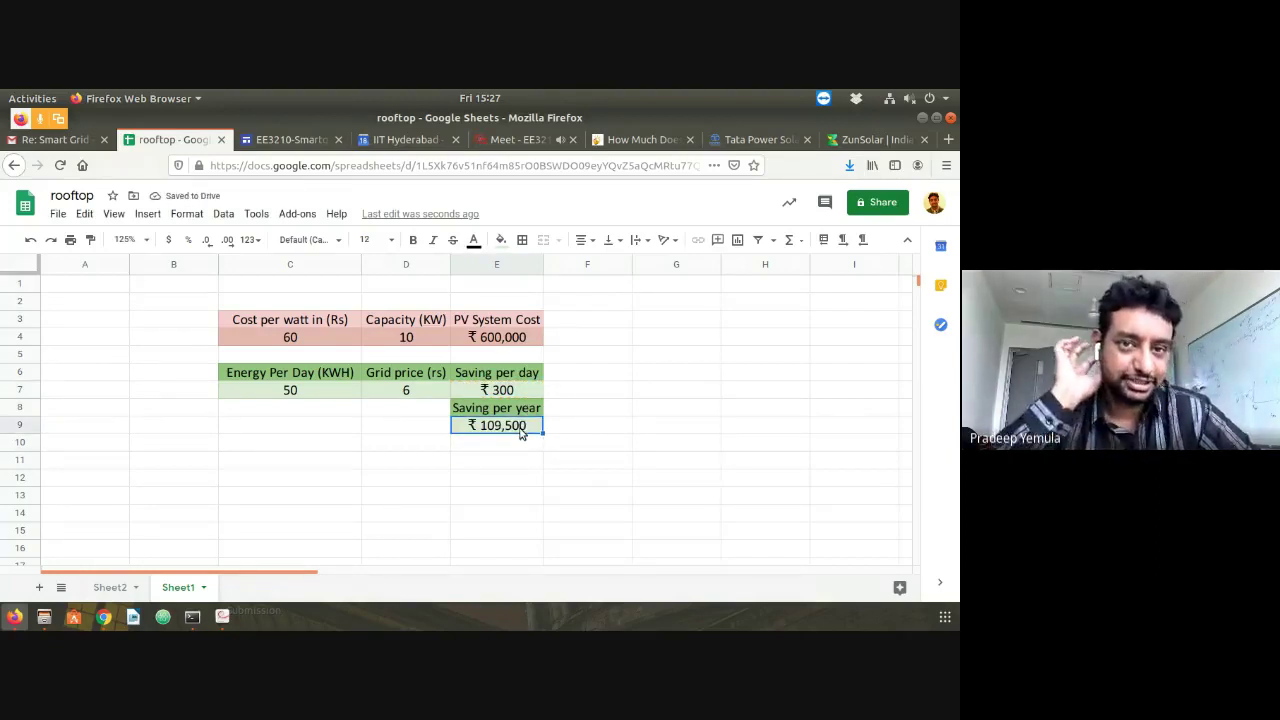
left_click(528, 443)
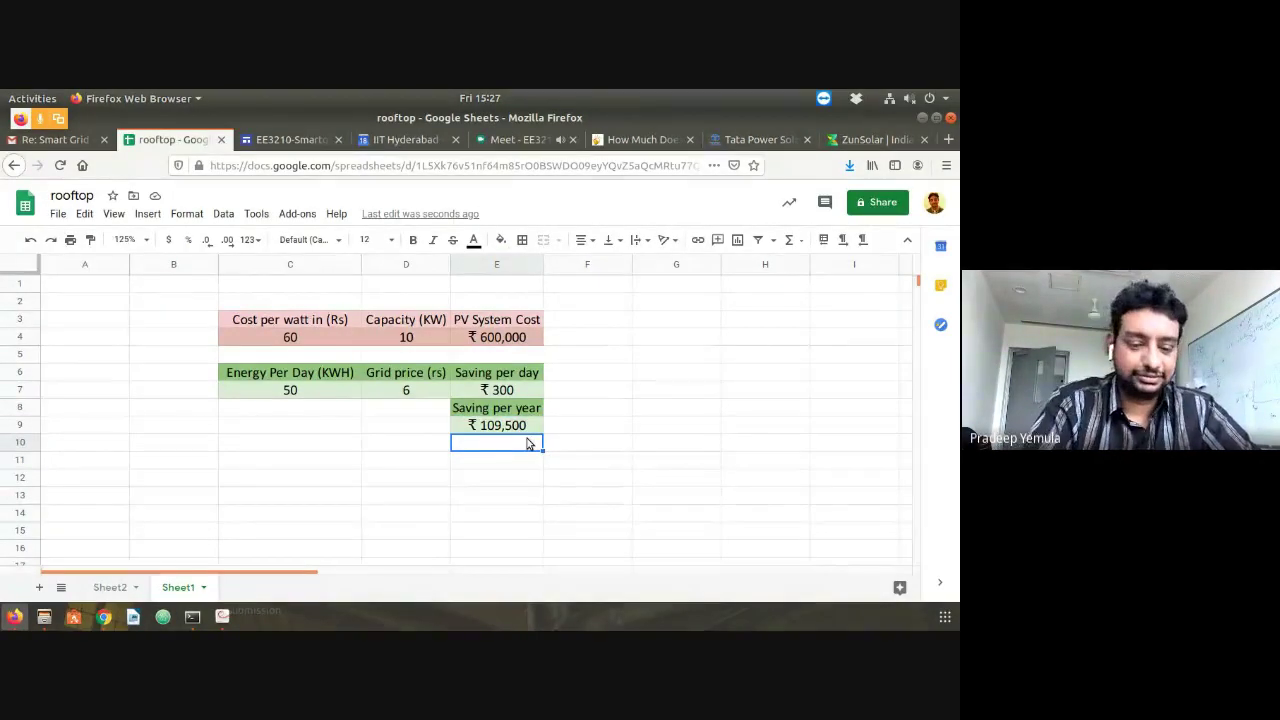
type("Payback")
key("Return")
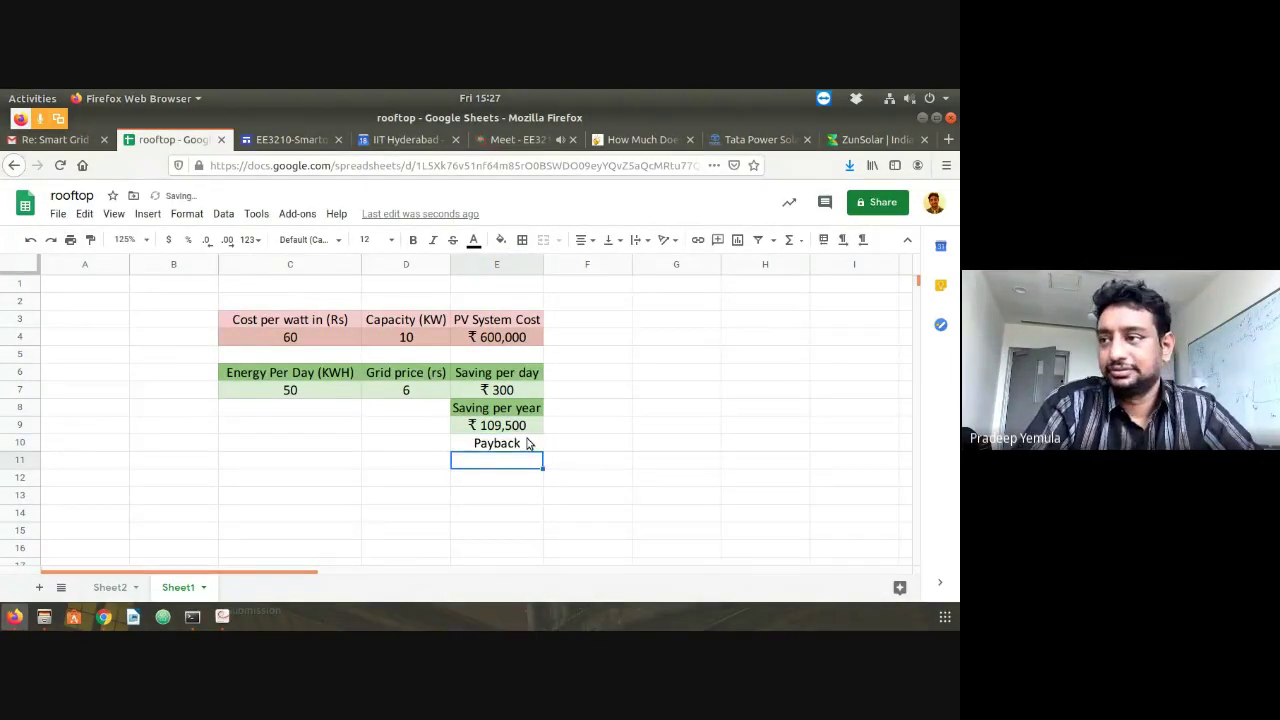
Calculate the payback in E11 as the PV system cost in E4 divided by the yearly saving in E9
type("=")
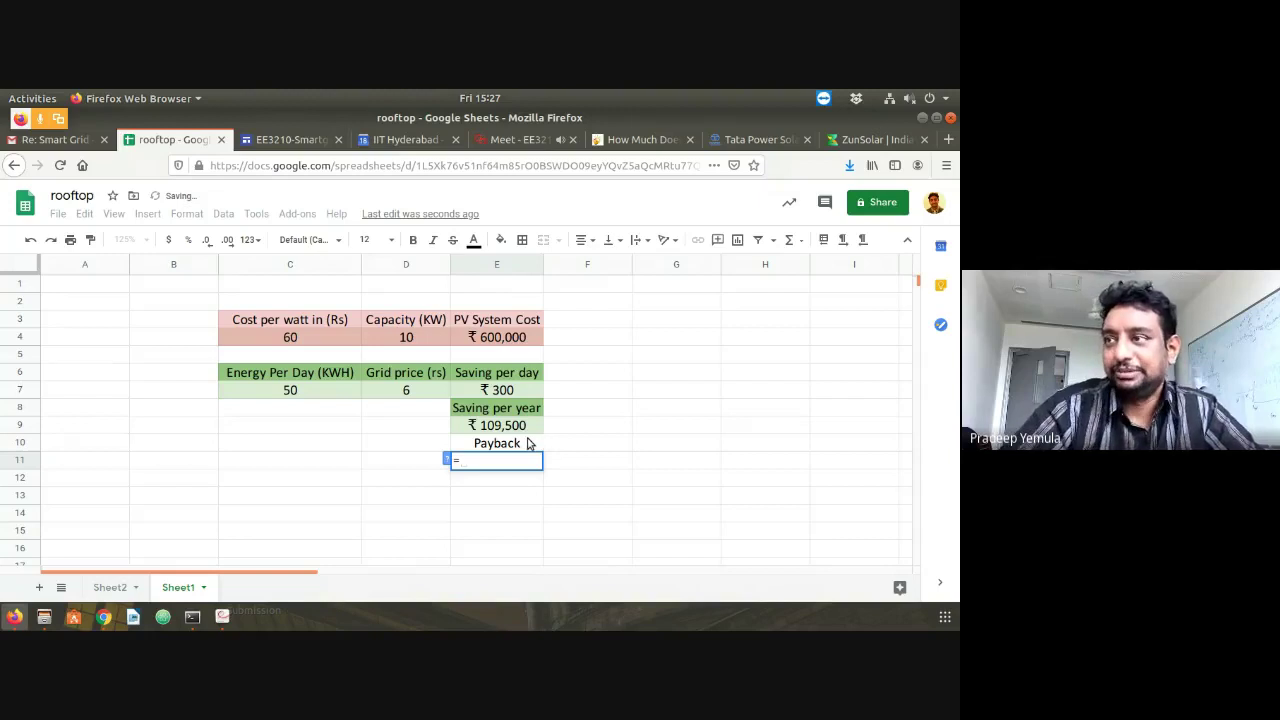
left_click(510, 338)
type("/")
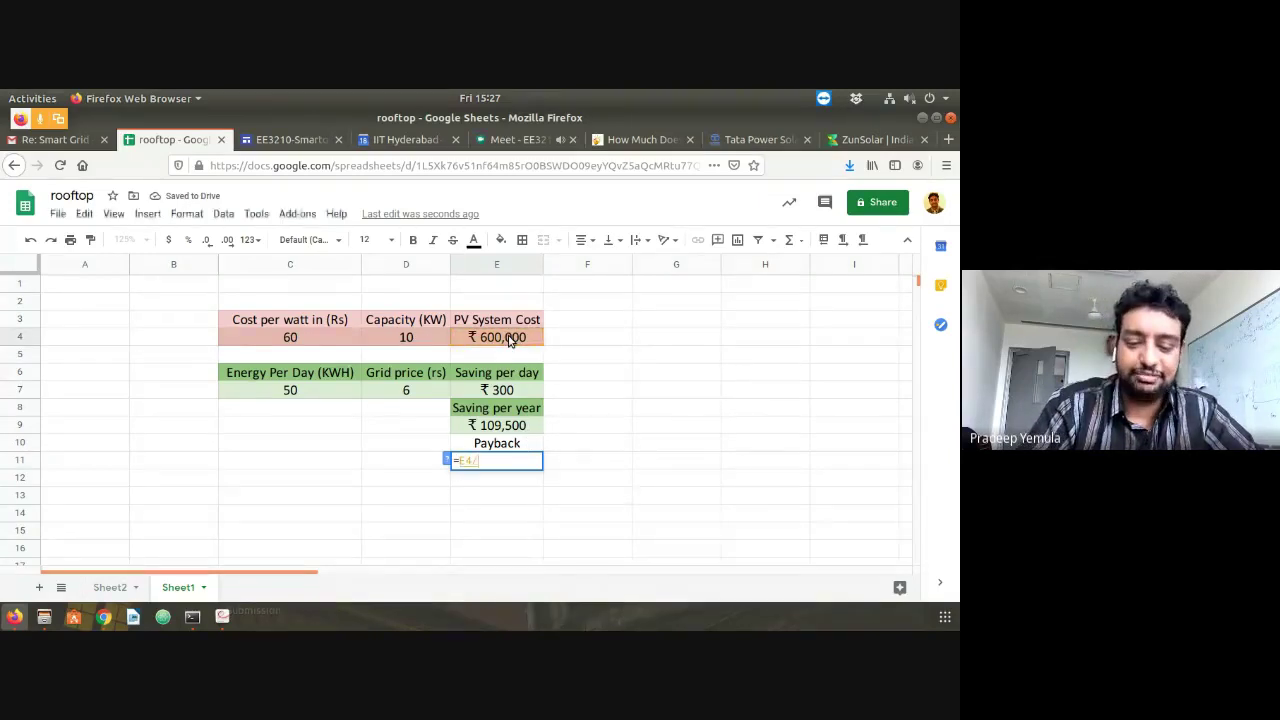
left_click(515, 426)
key("Return")
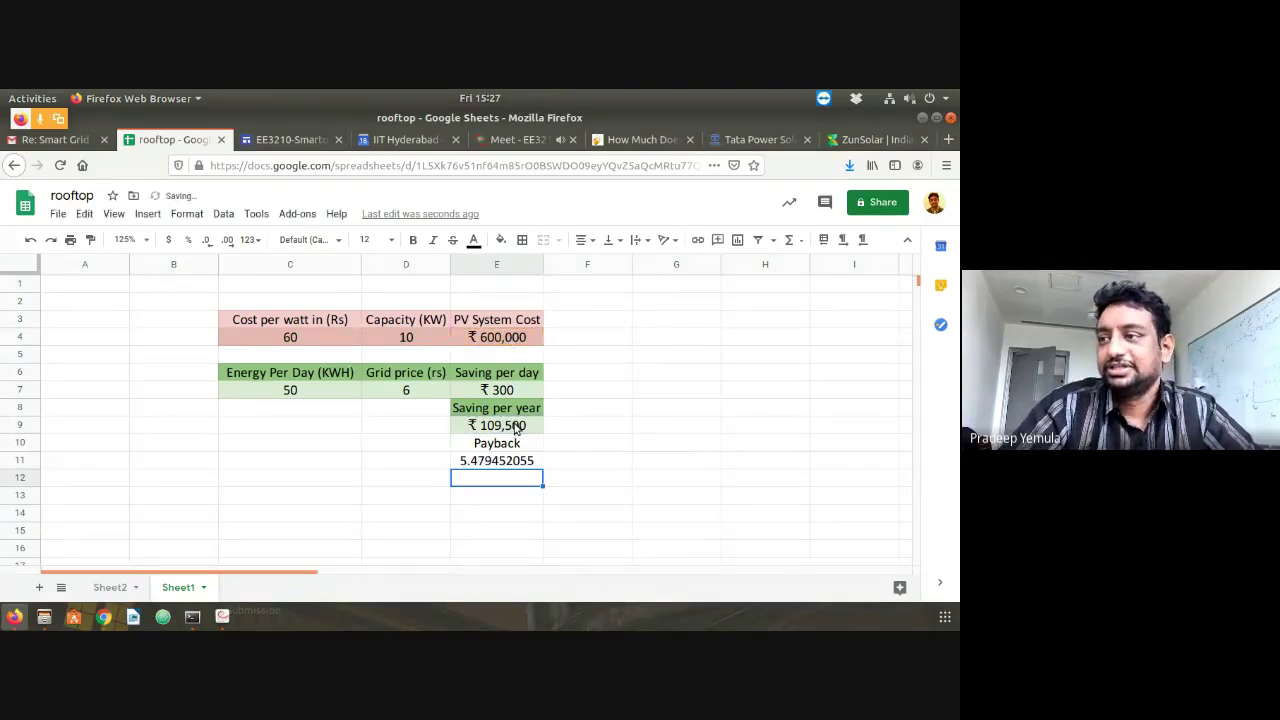
Reduce the payback value in E11 to one decimal place
left_click(474, 461)
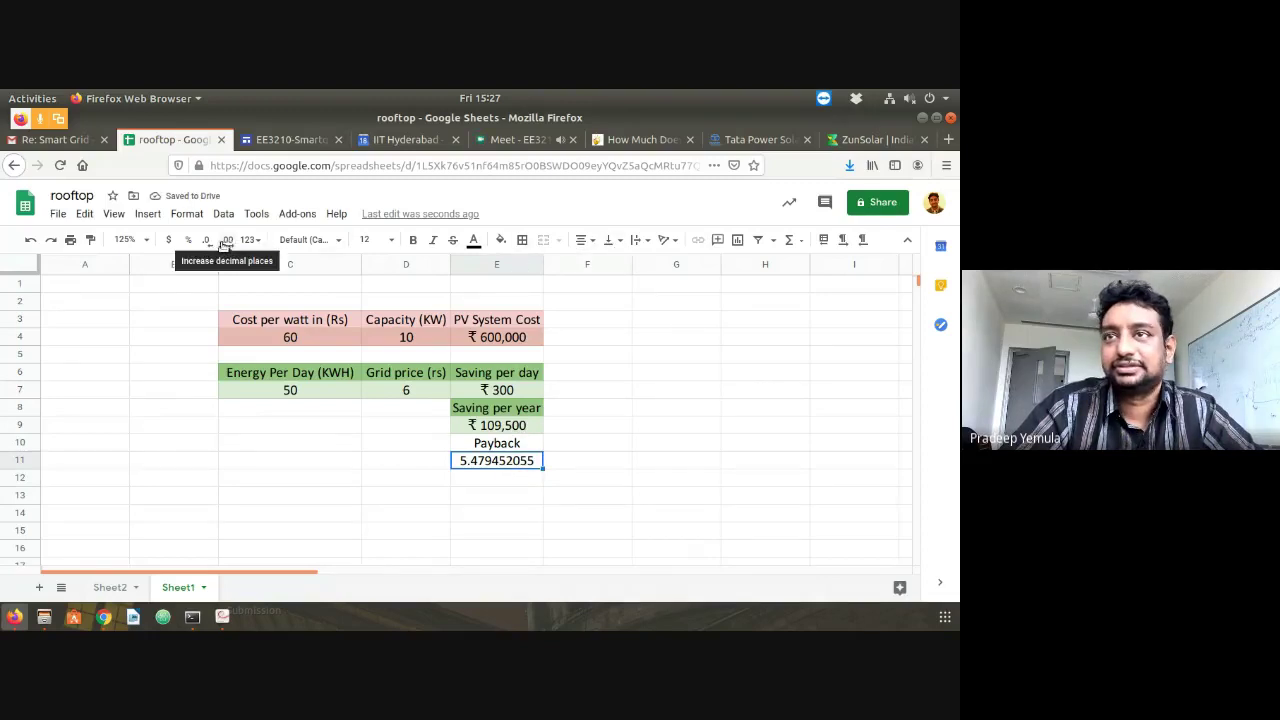
left_click(208, 242)
left_click(208, 242)
left_click(208, 242)
left_click(208, 242)
left_click(208, 242)
left_click(208, 242)
left_click(208, 242)
left_click(208, 242)
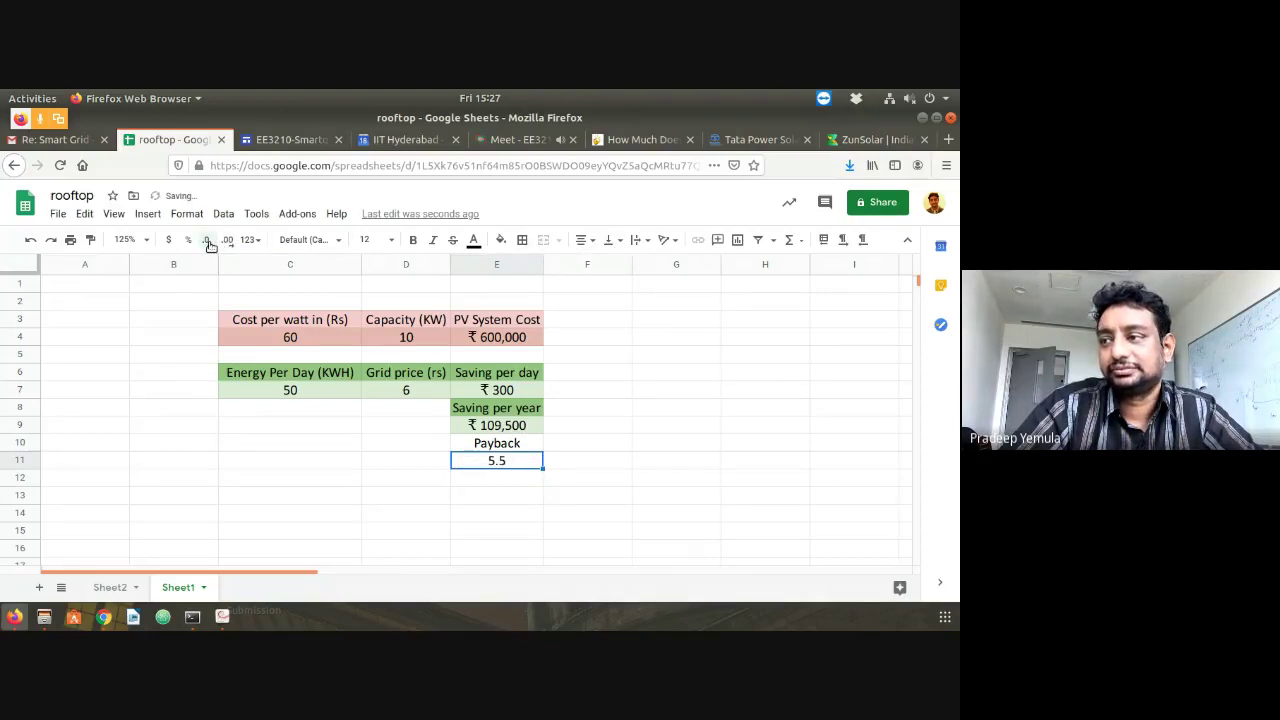
left_click(208, 242)
left_click(228, 242)
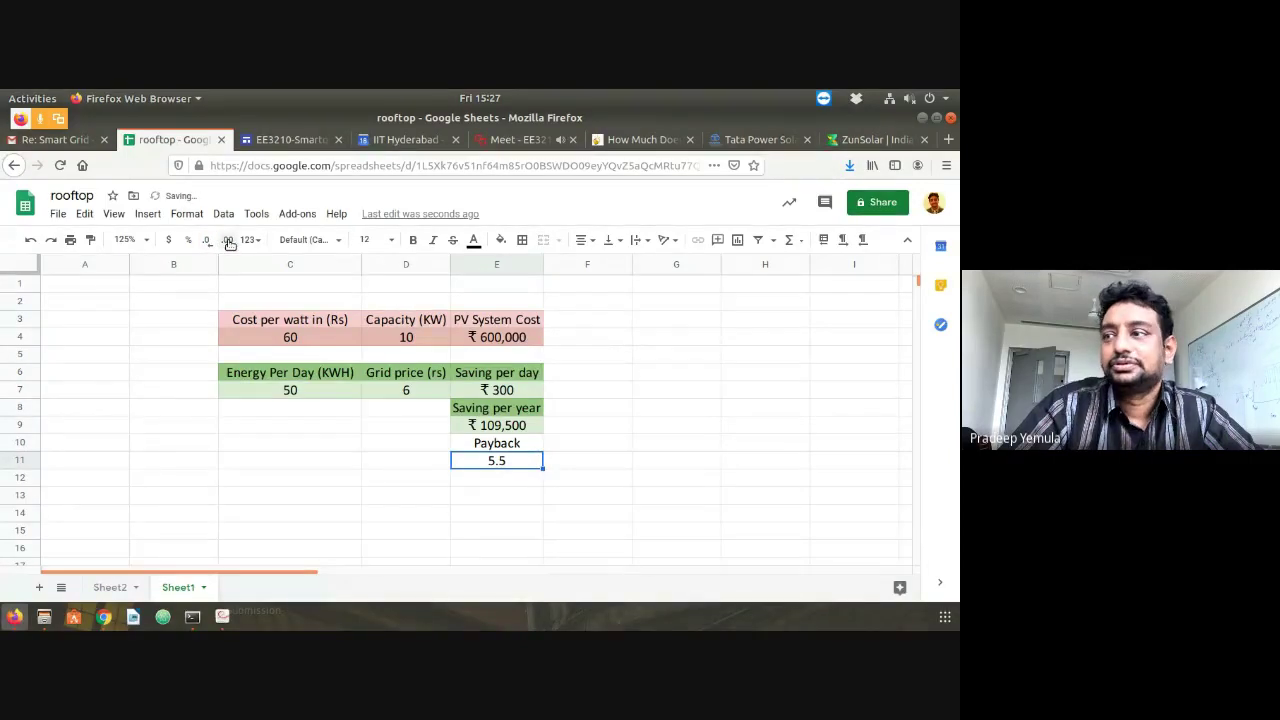
Extend the payback heading in E10 to read "Payback Years"
double_click(531, 446)
type("Y")
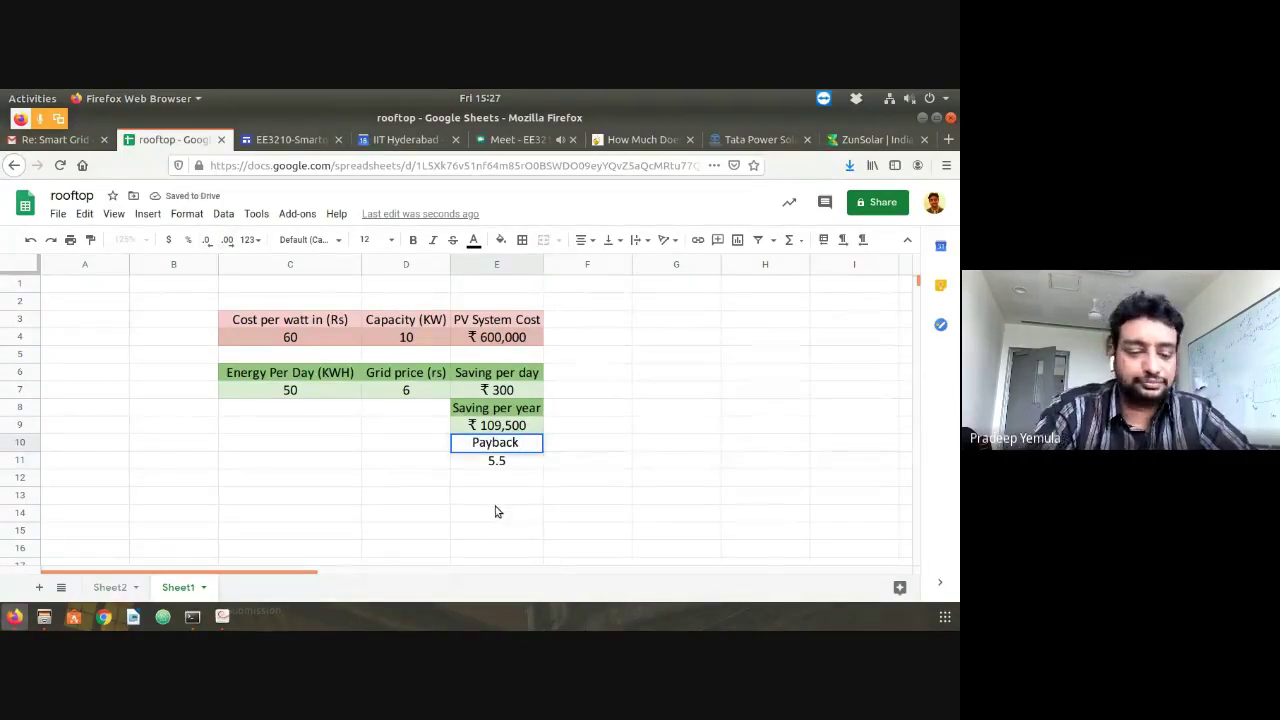
type("era")
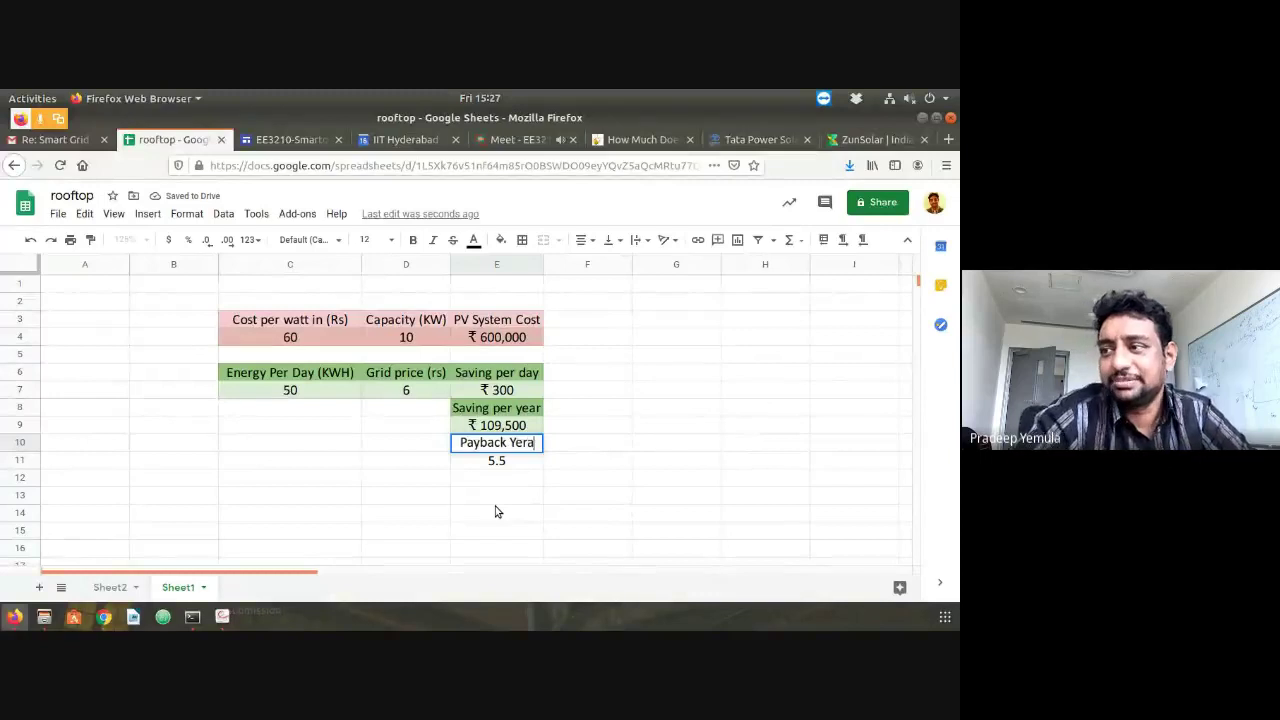
key("BackSpace")
key("BackSpace")
type("ars")
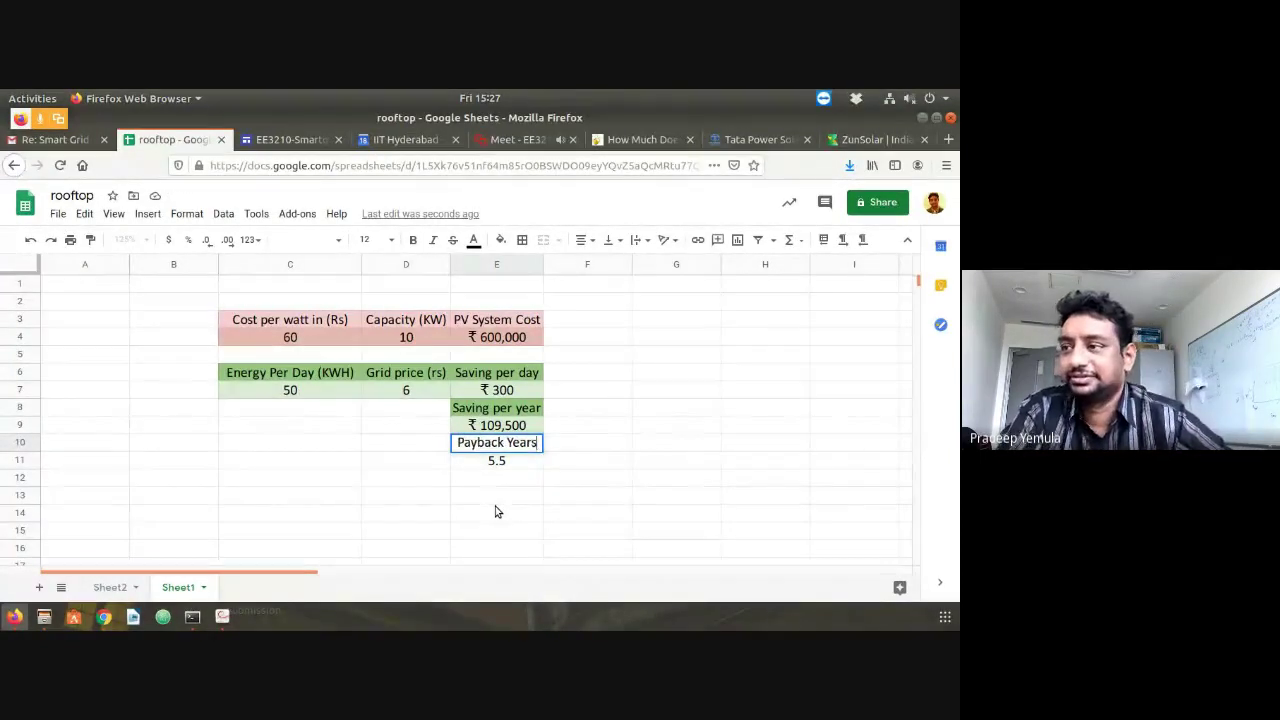
key("Return")
Fill the payback heading and value cells E10:E11 with dark green
left_click_drag(510, 445, 513, 456)
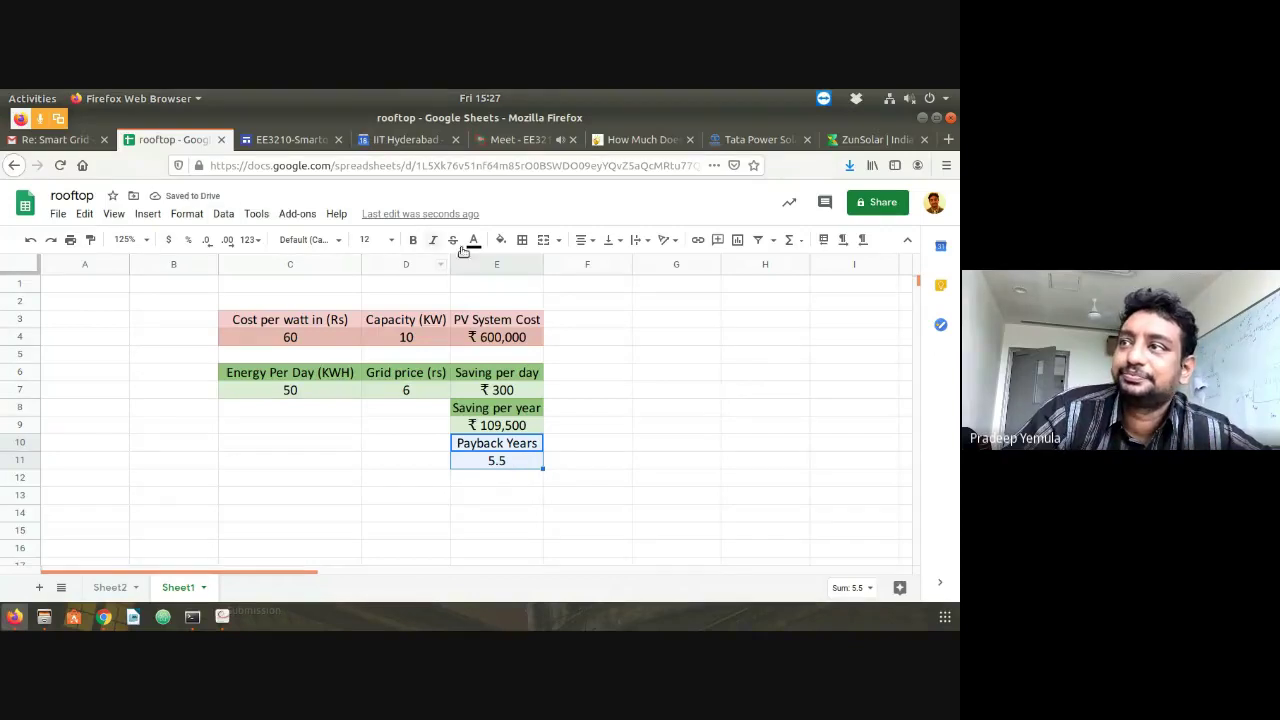
left_click(501, 240)
left_click(540, 355)
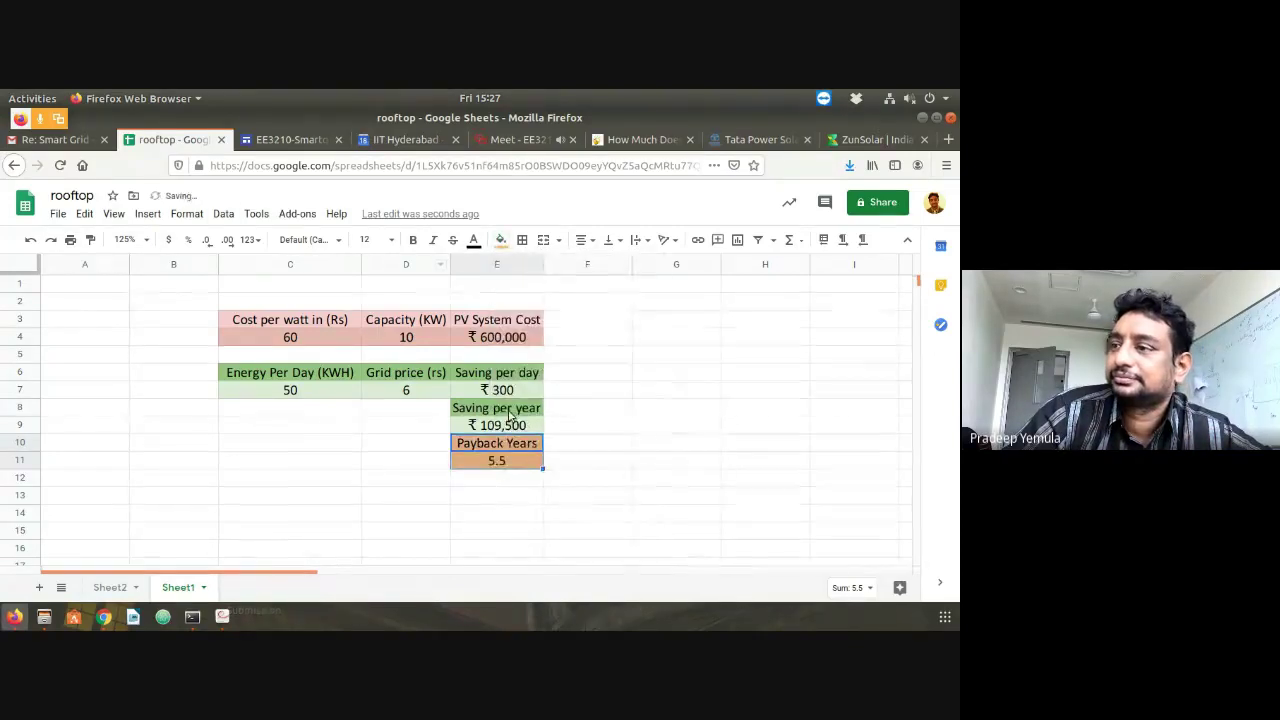
left_click(501, 240)
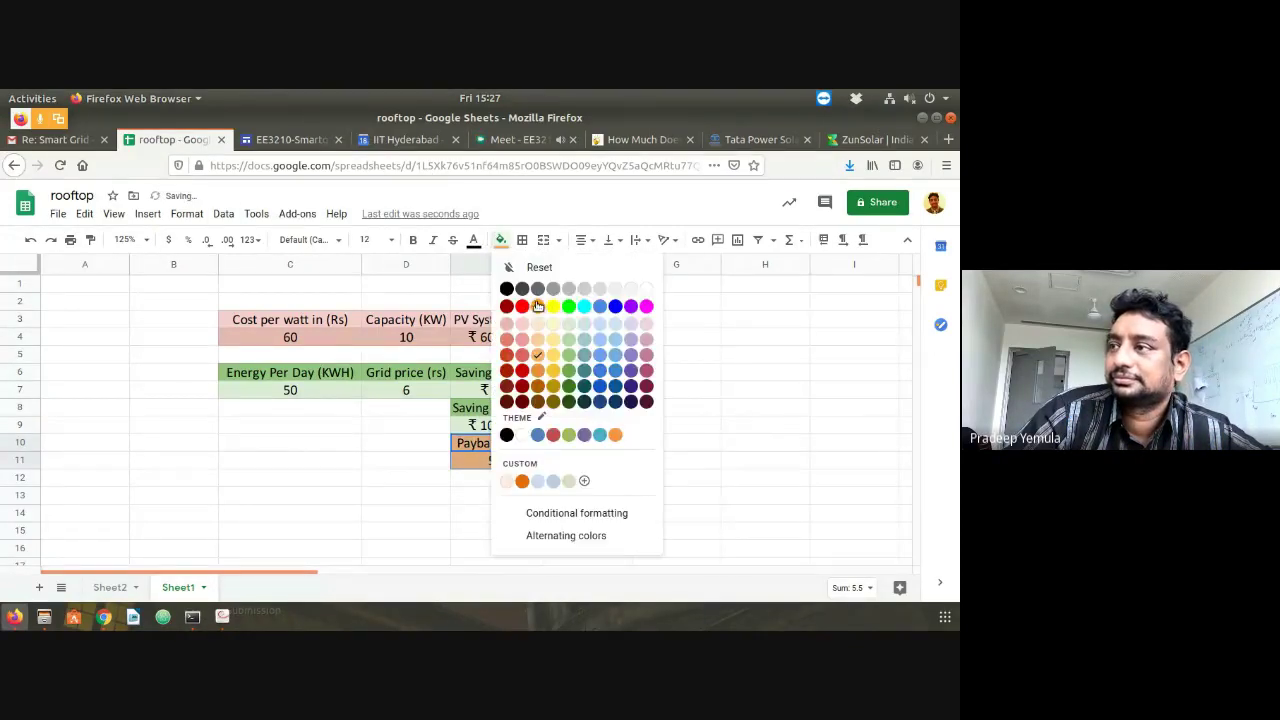
left_click(568, 370)
left_click(715, 466)
Change the fill of the payback value cell E11 to the lightest green
left_click(534, 466)
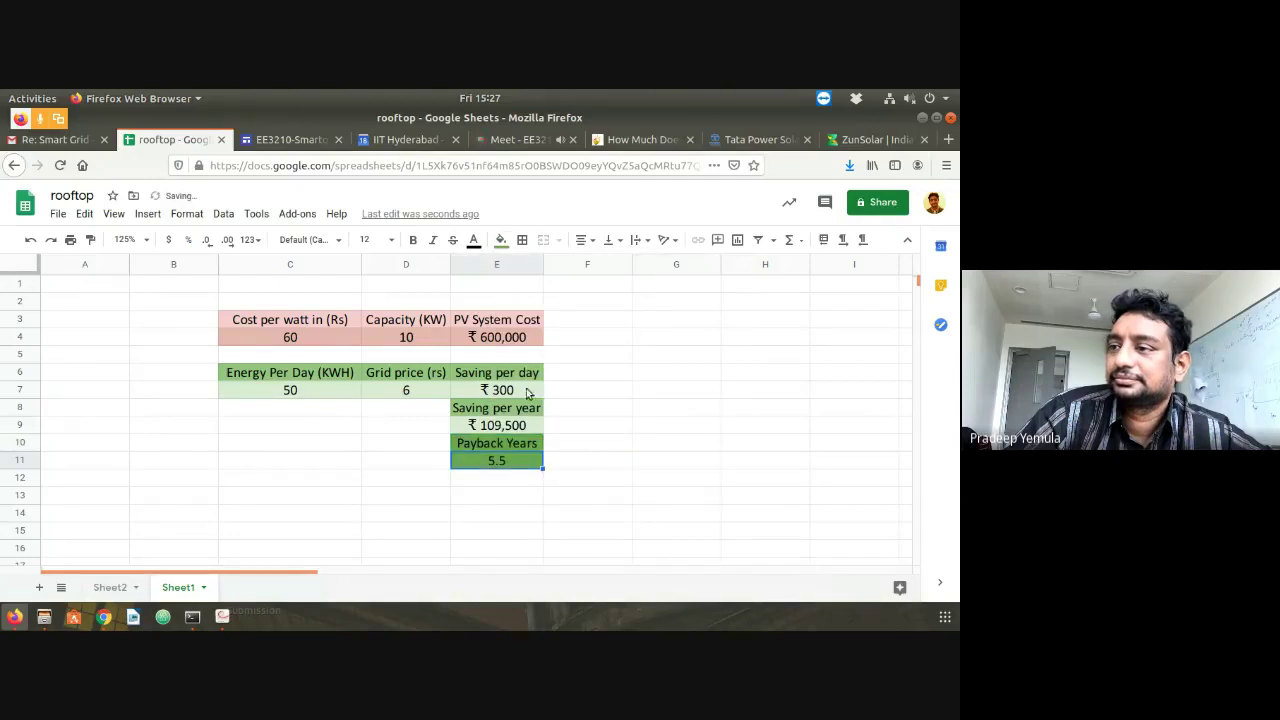
left_click(501, 240)
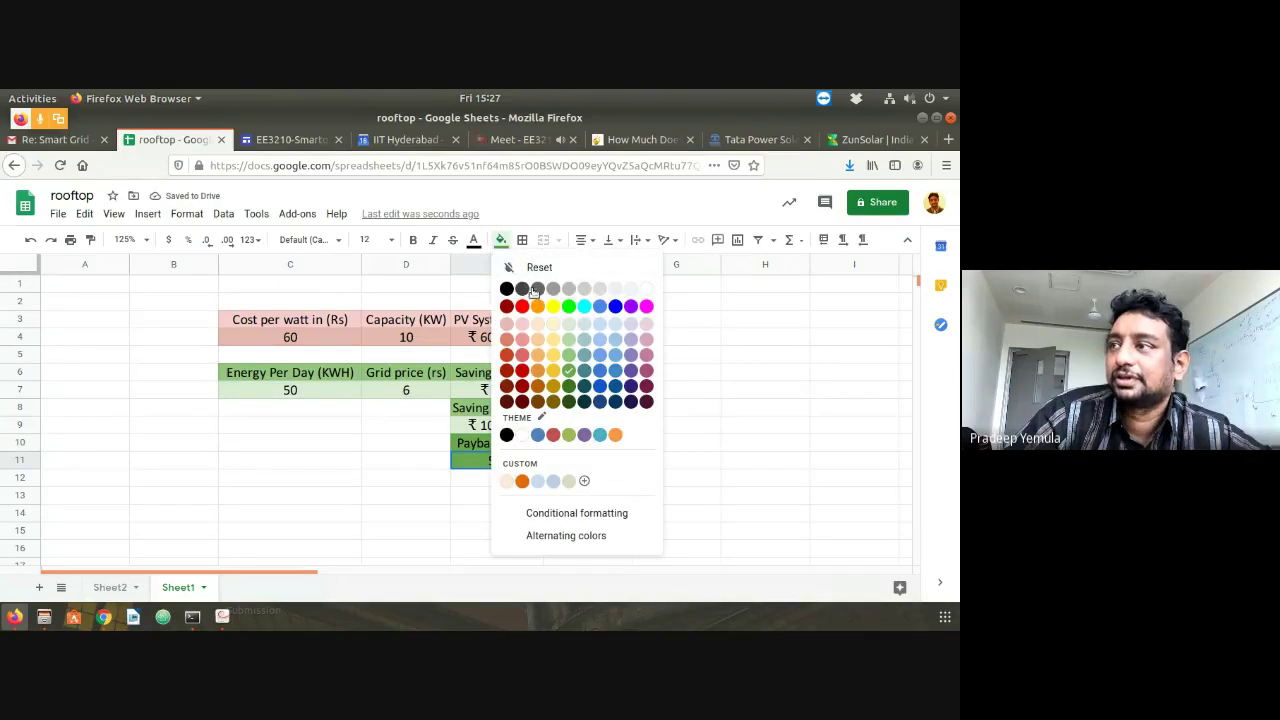
left_click(568, 323)
left_click(716, 425)
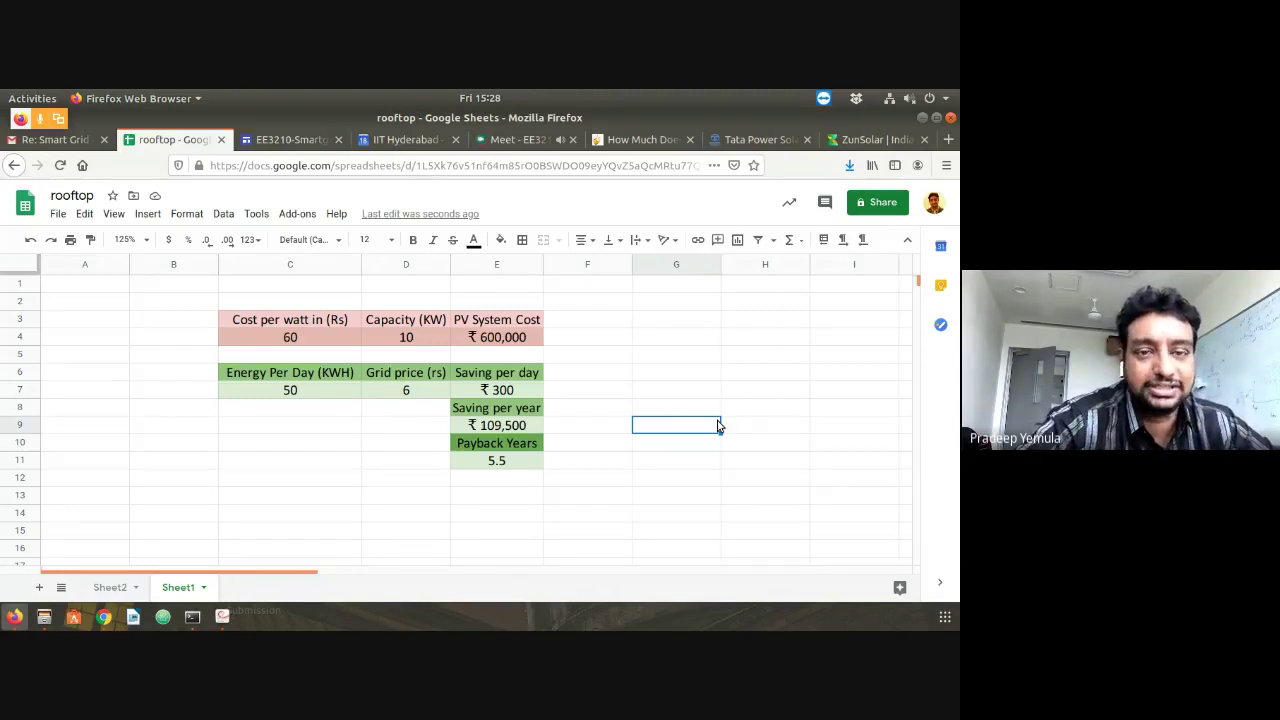
Add the heading "Monthly Consumption" in C10
left_click(321, 396)
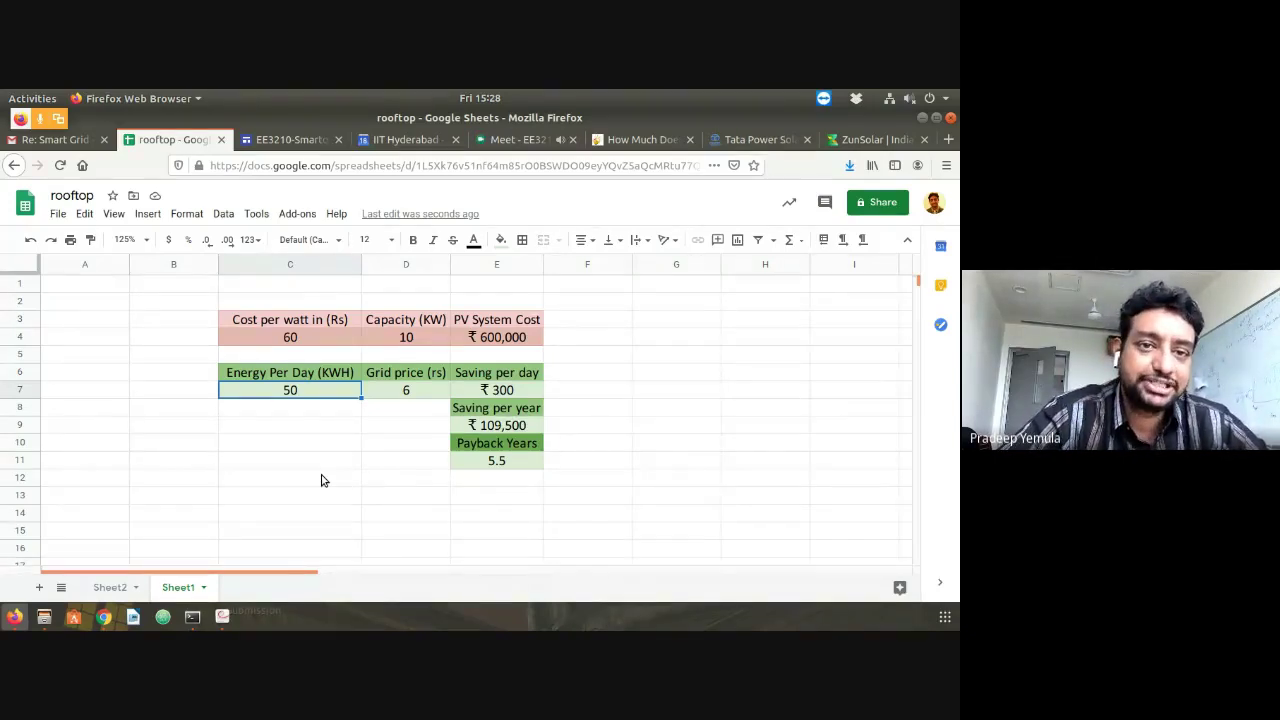
left_click(234, 448)
type("mONTHL")
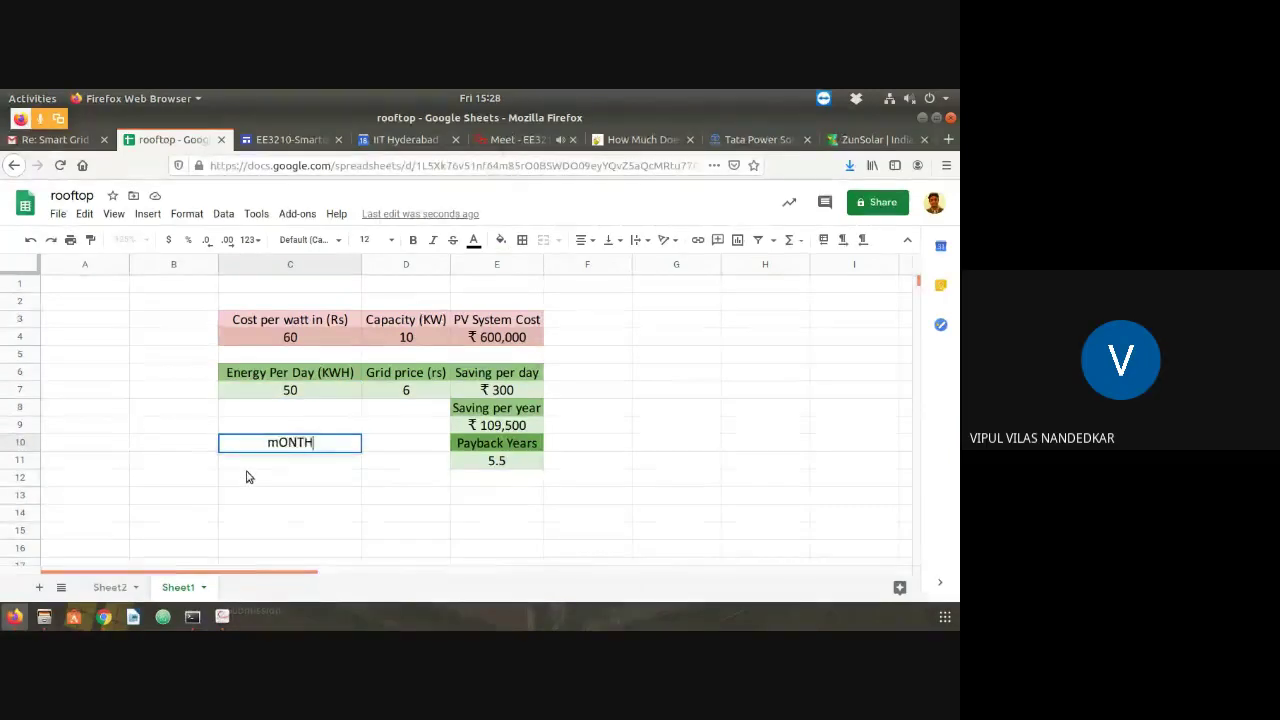
key("BackSpace")
key("BackSpace")
key("BackSpace")
key("BackSpace")
key("BackSpace")
key("BackSpace")
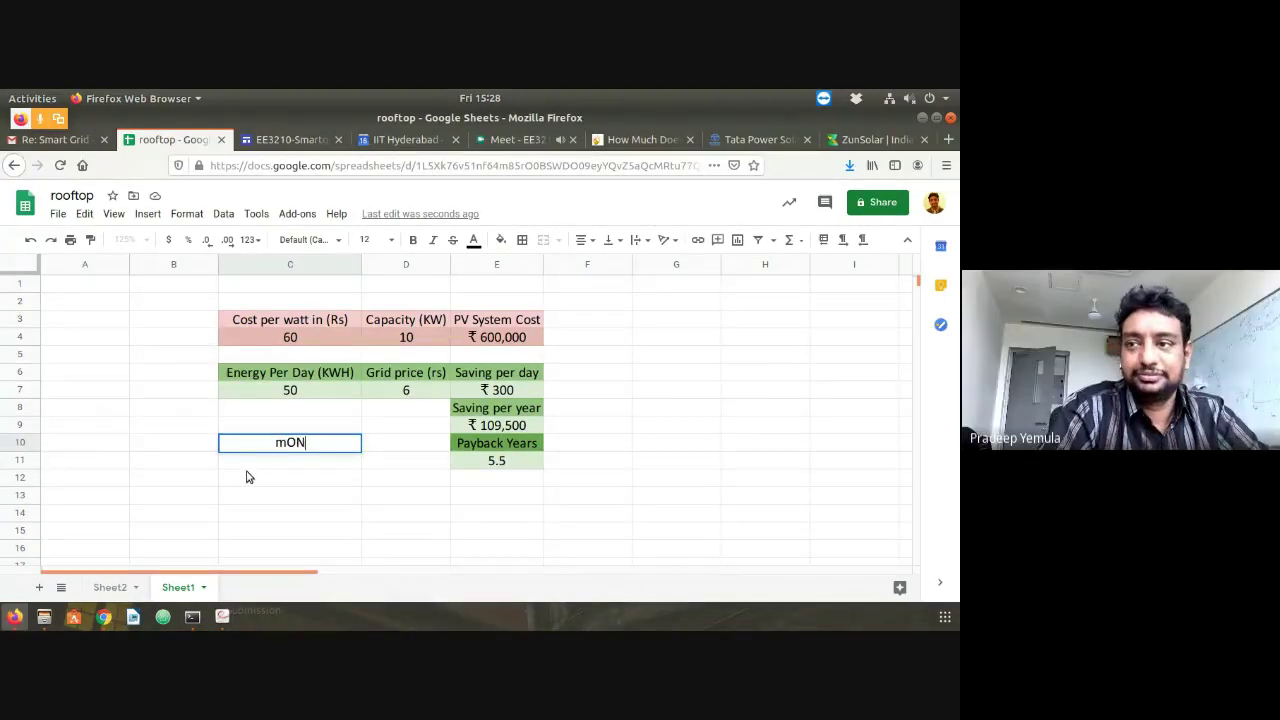
type("Monthl")
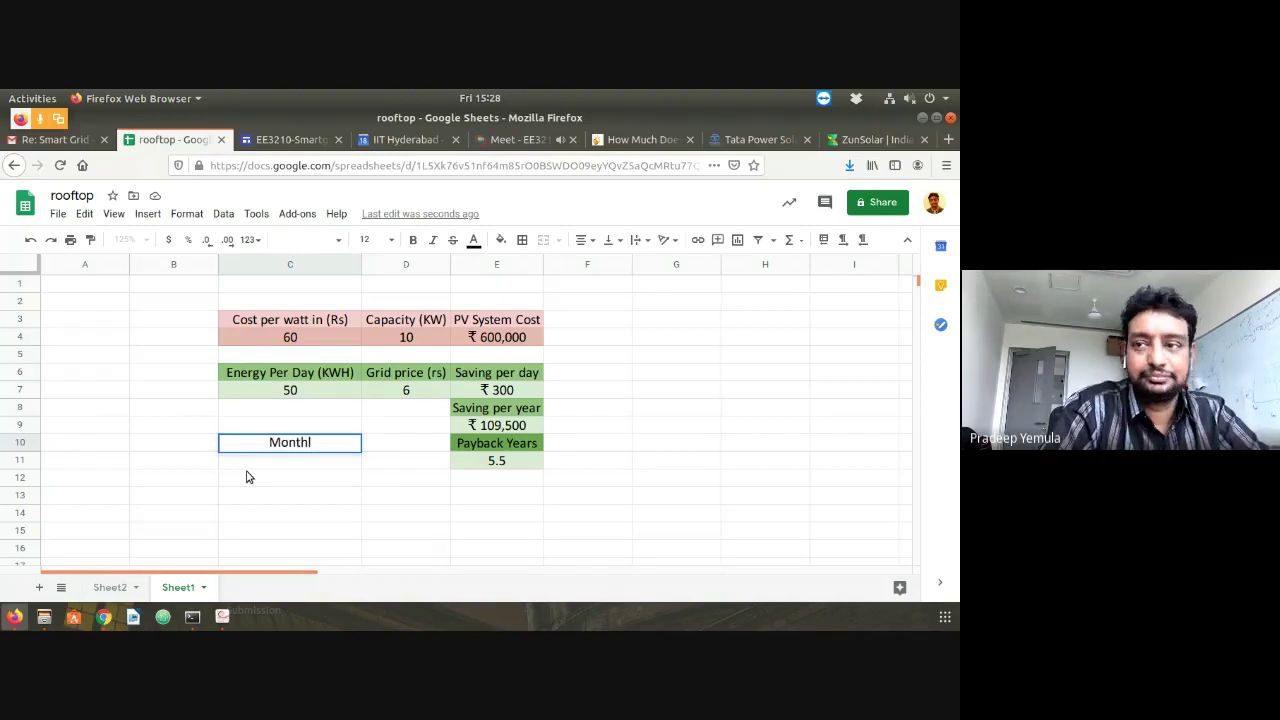
type("y Consumption")
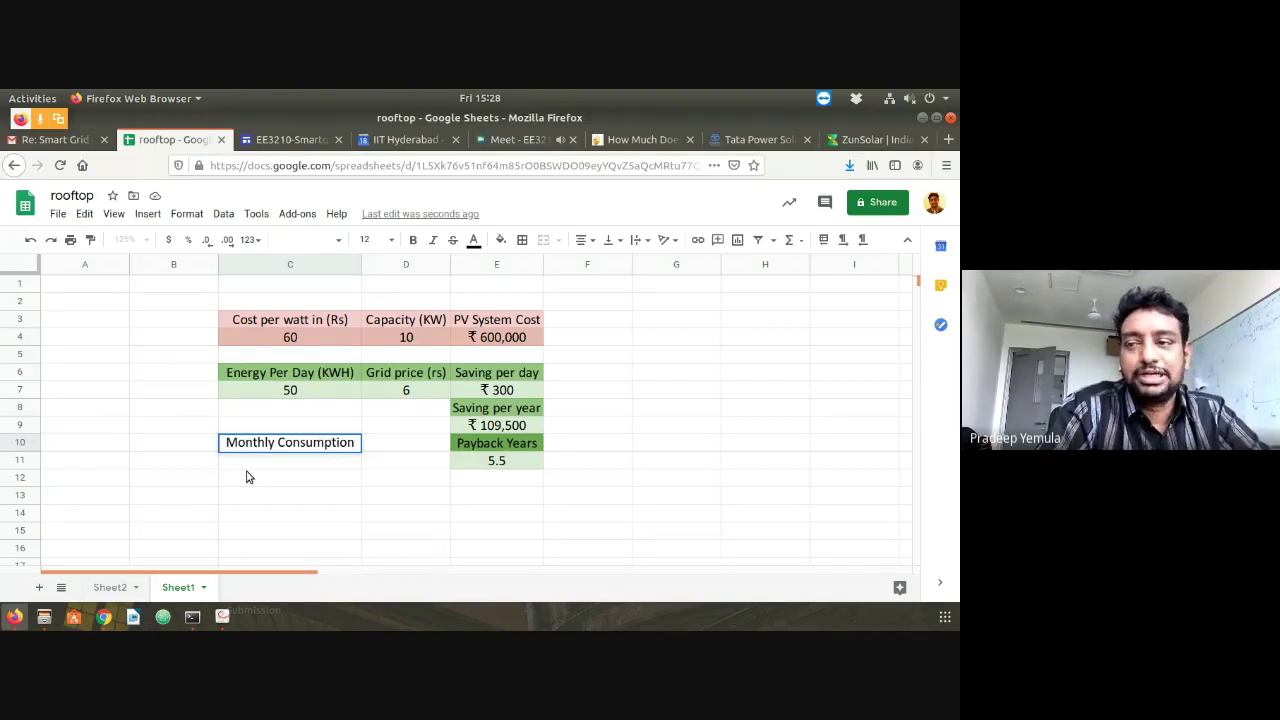
key("Return")
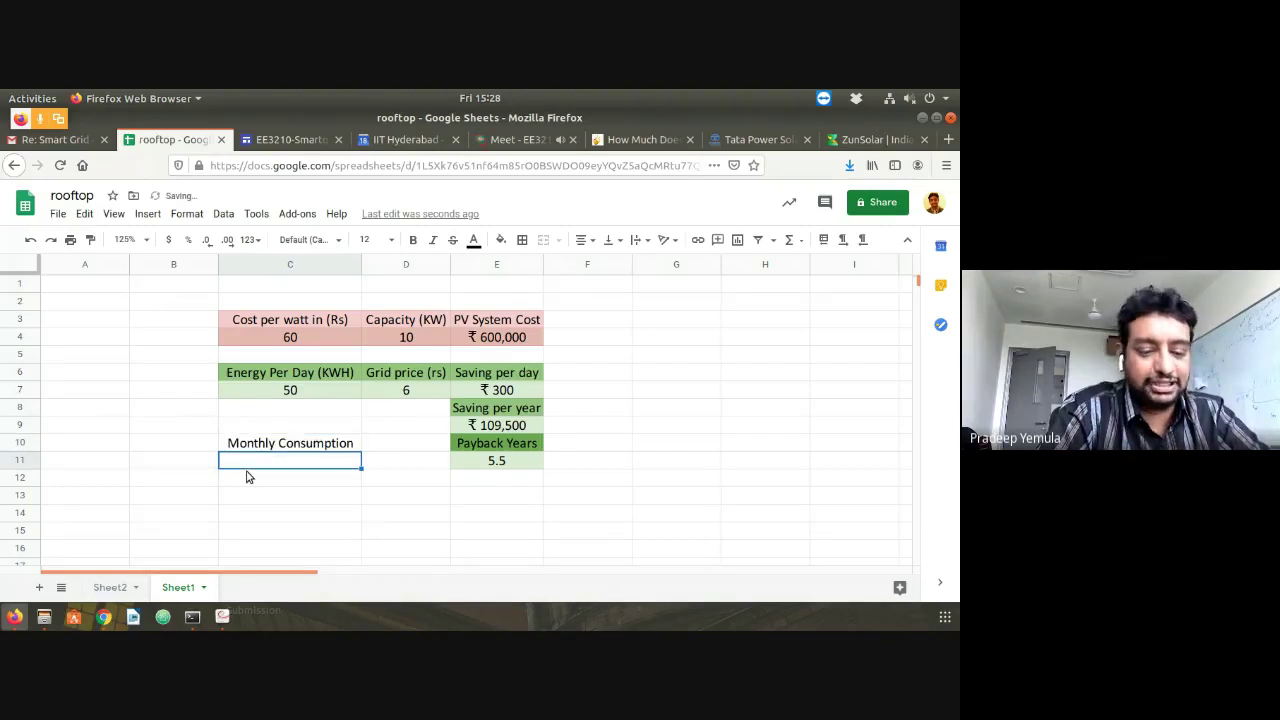
Extend the heading in C10 to read "Monthly Consumption for a household"
key("Up")
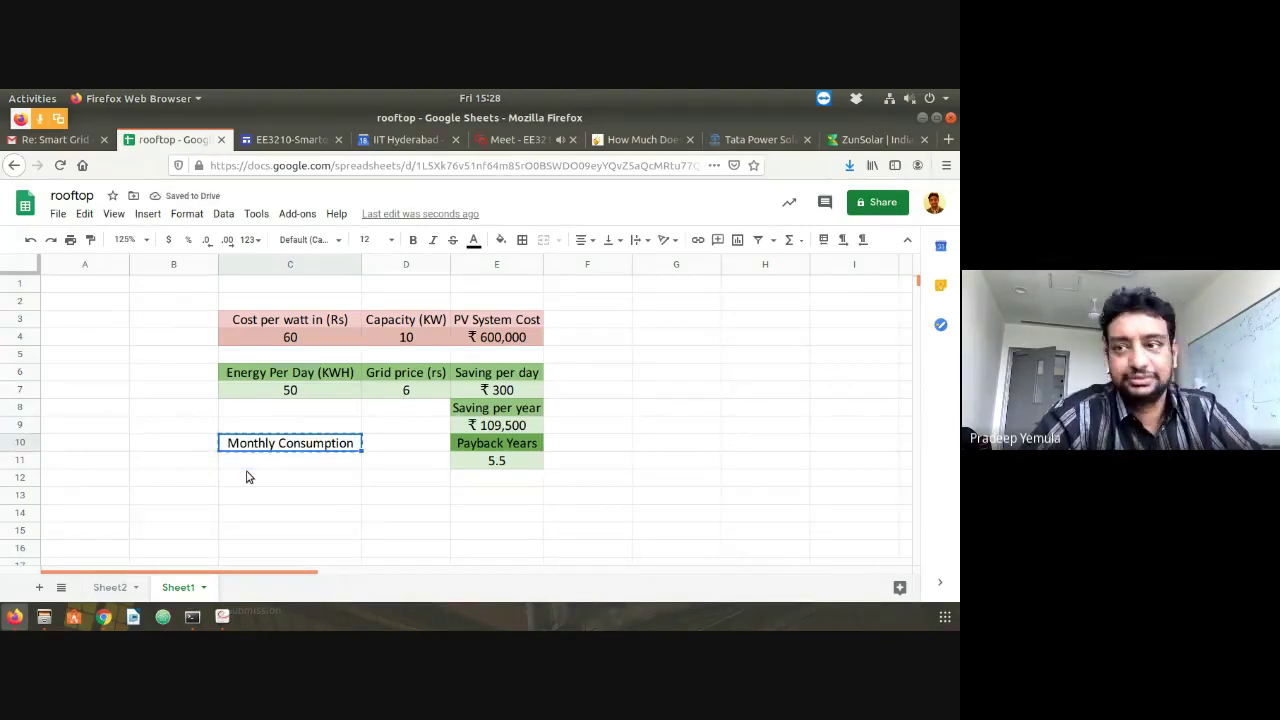
double_click(358, 444)
type("for a")
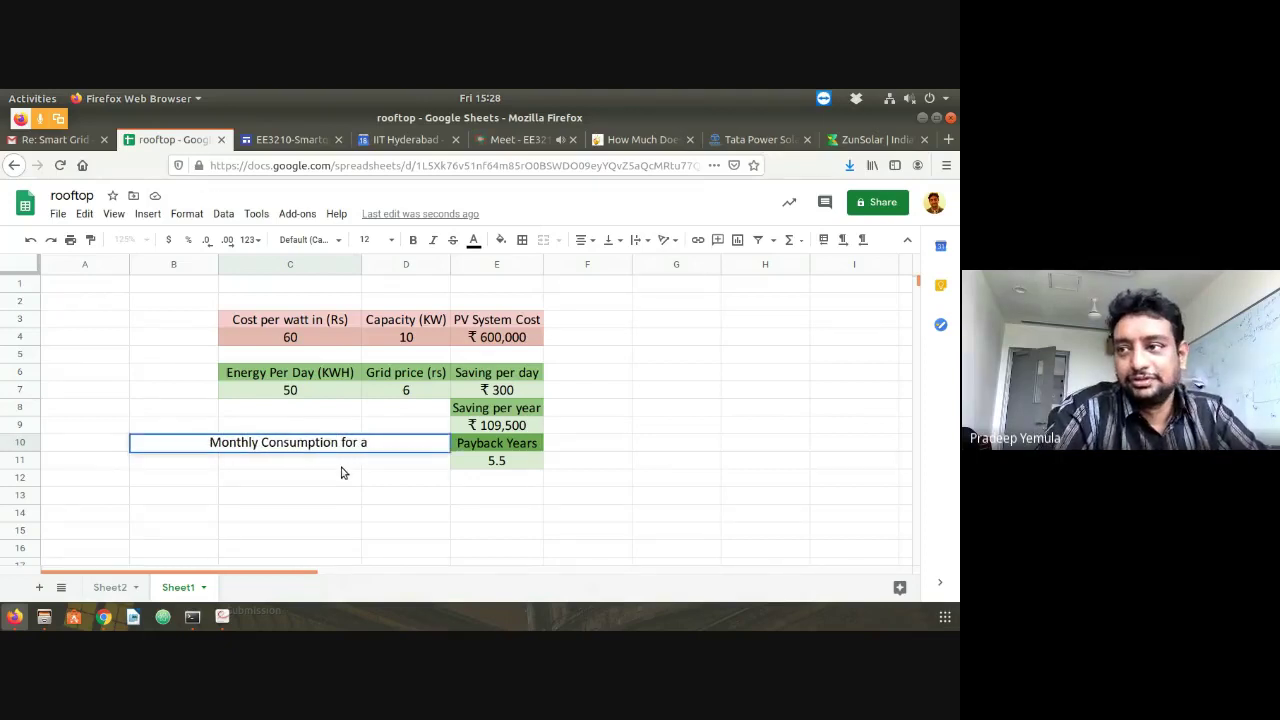
type(" h")
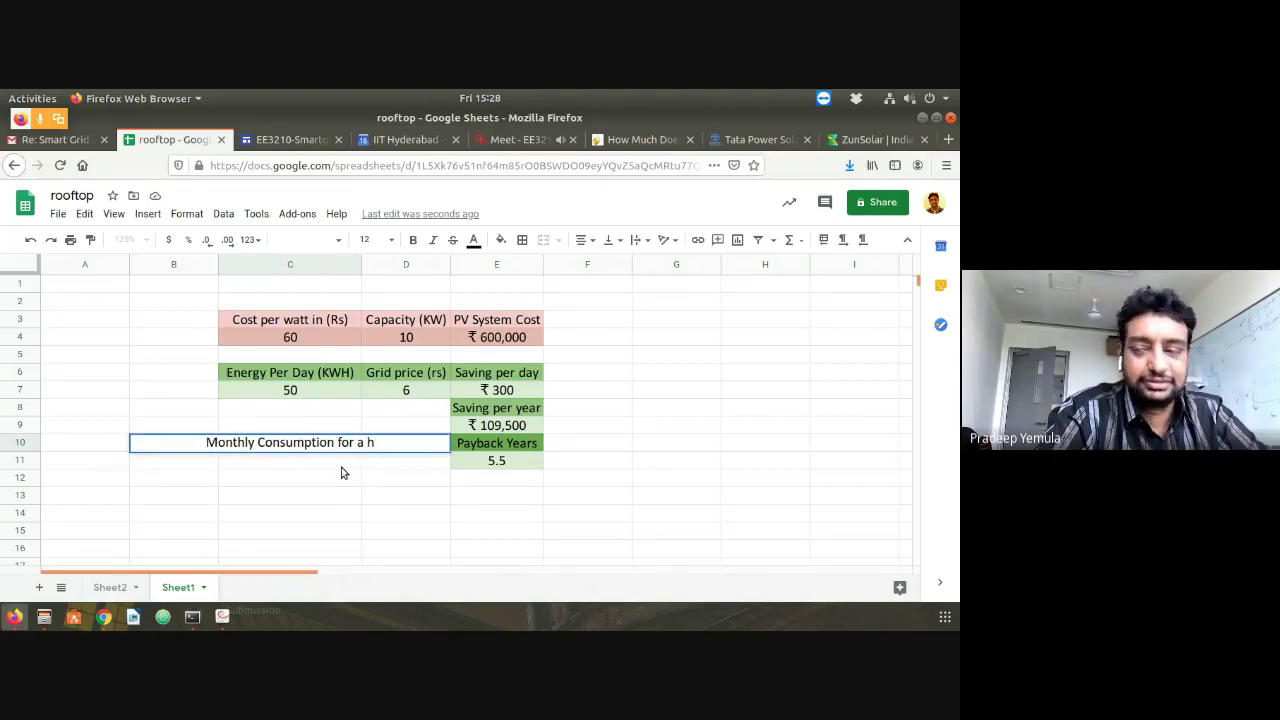
type("ousehold")
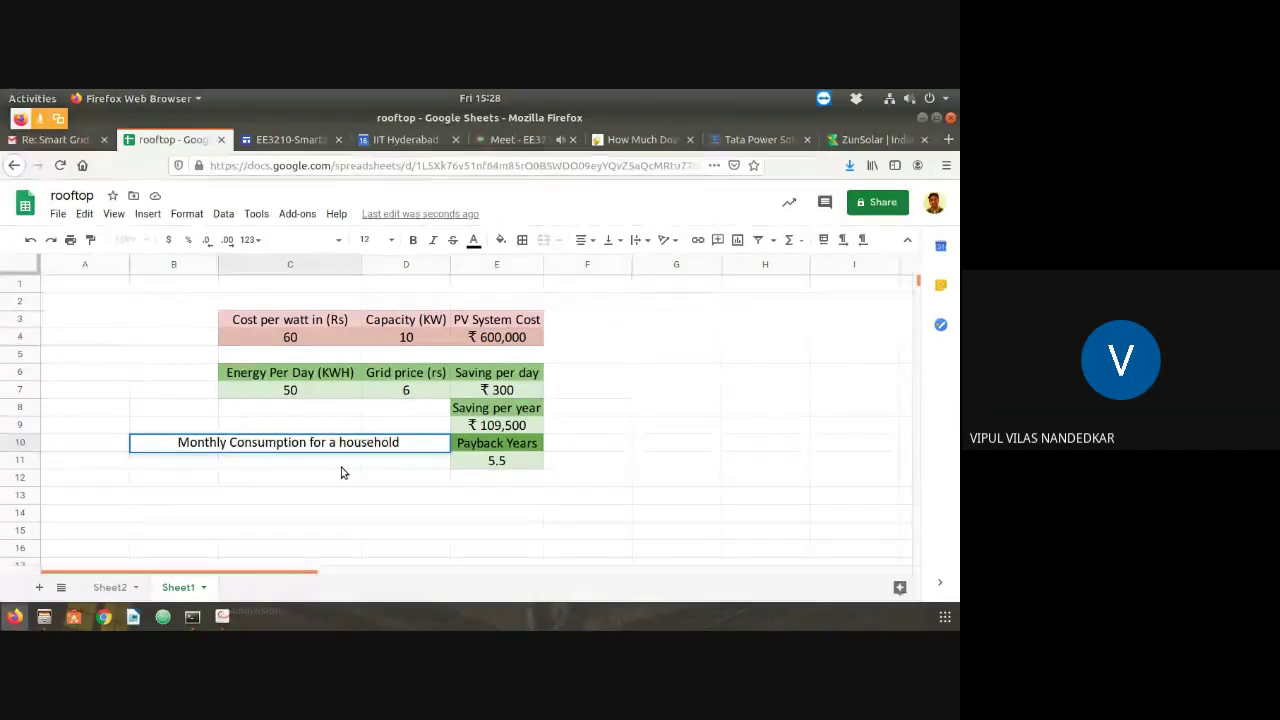
Enter 250 in C11 as the household's monthly consumption
left_click(341, 467)
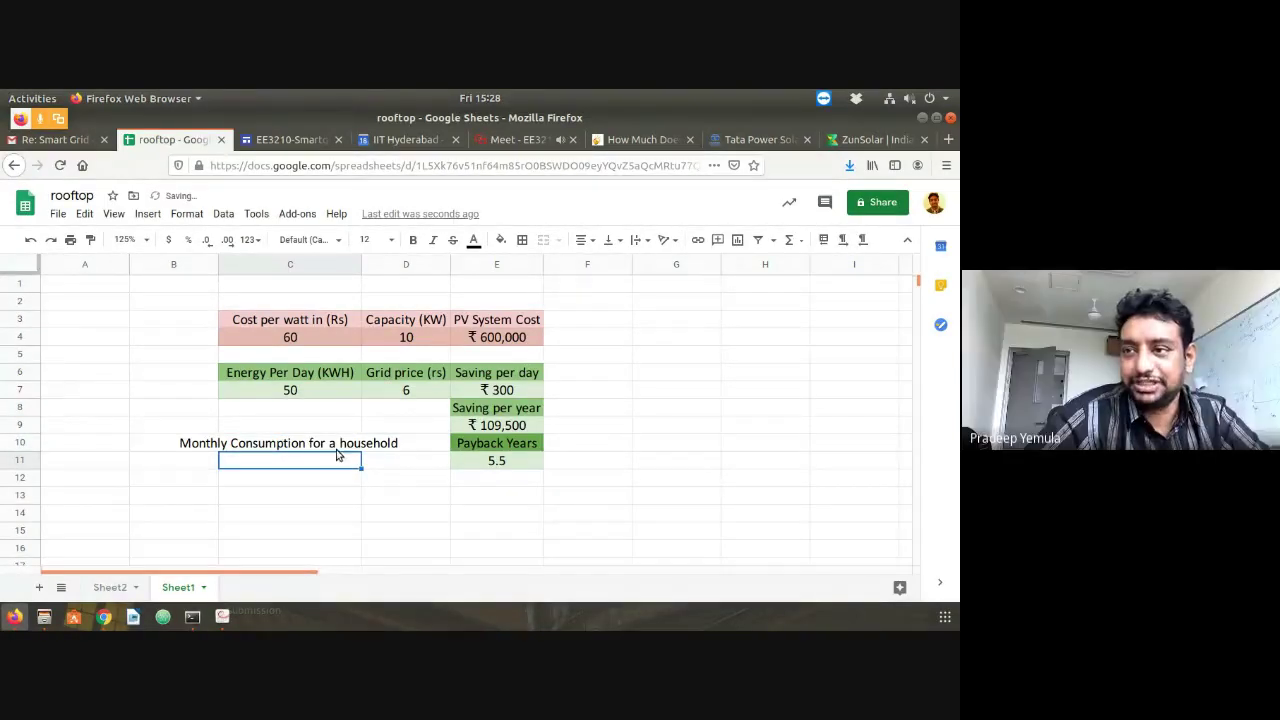
type("250")
key("Return")
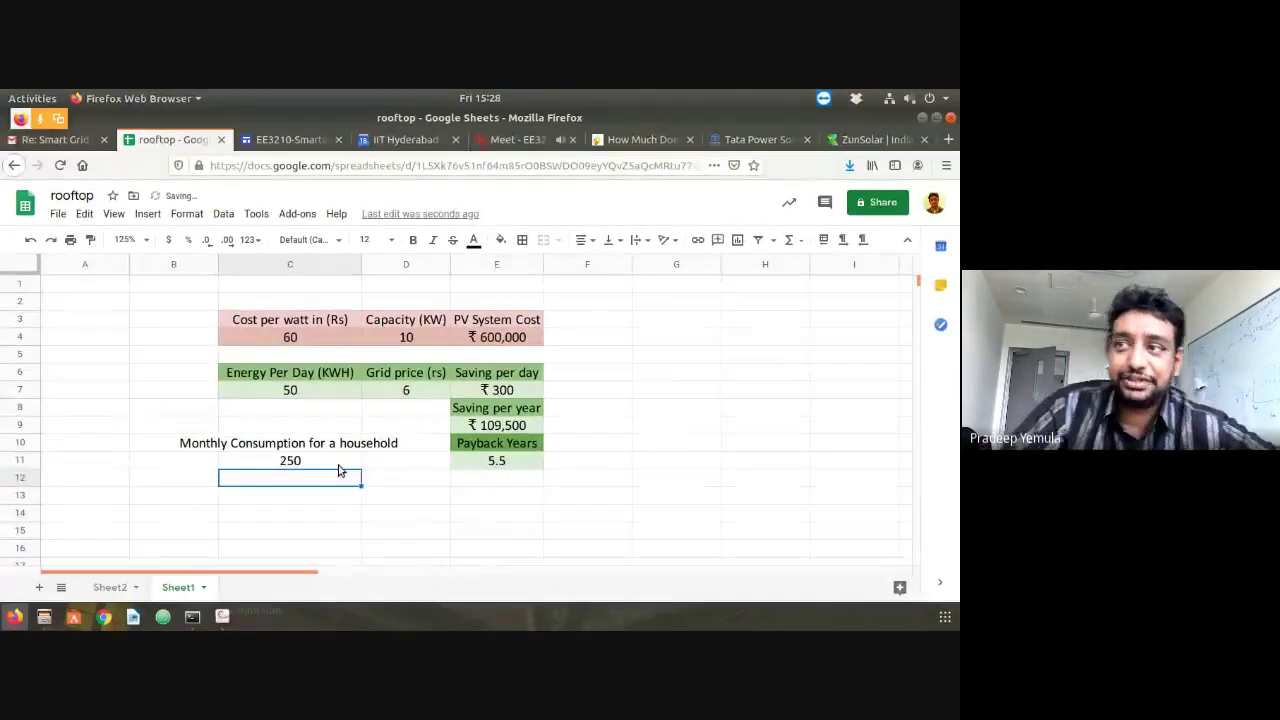
left_click(338, 465)
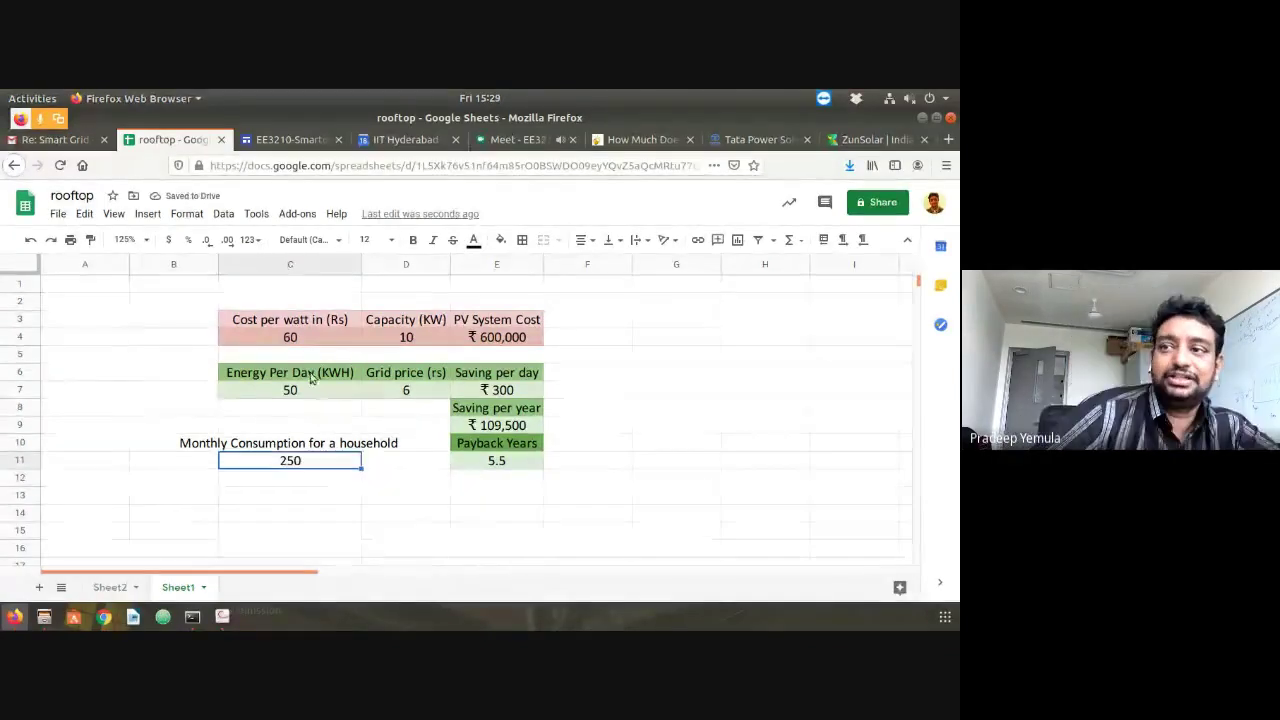
Set the PV capacity in D4 to 1 KW
left_click(418, 337)
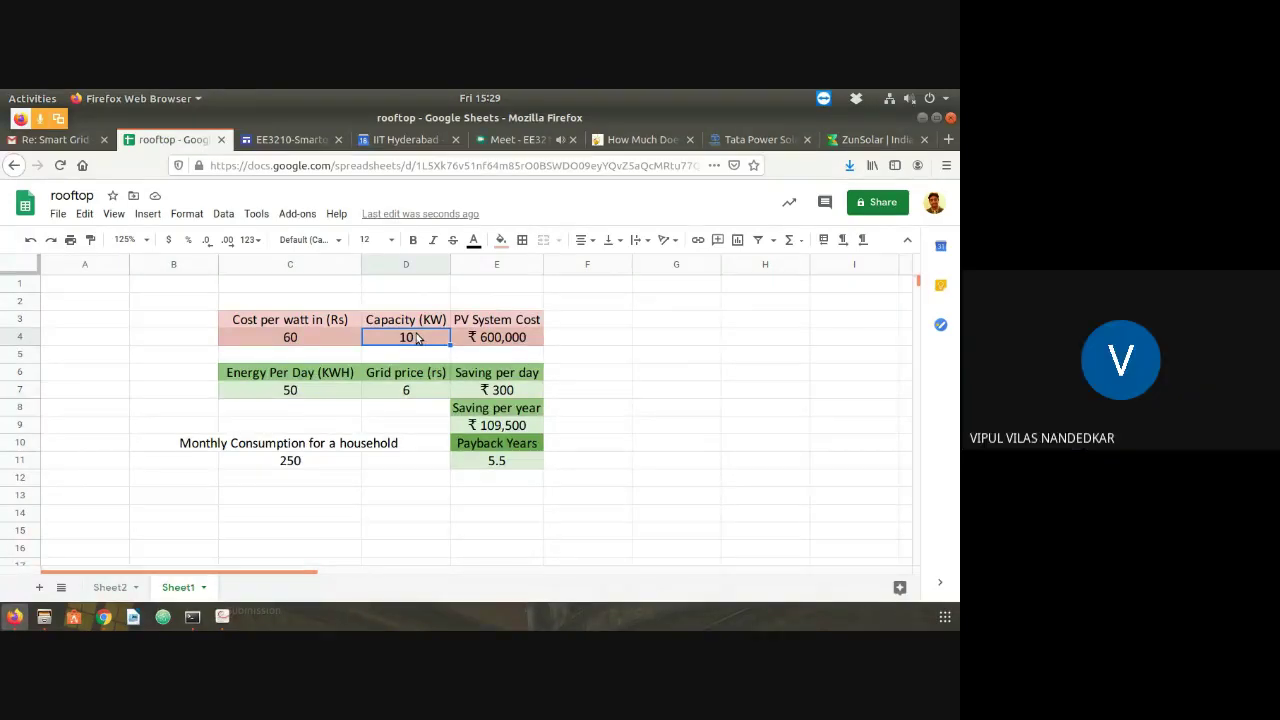
type("1")
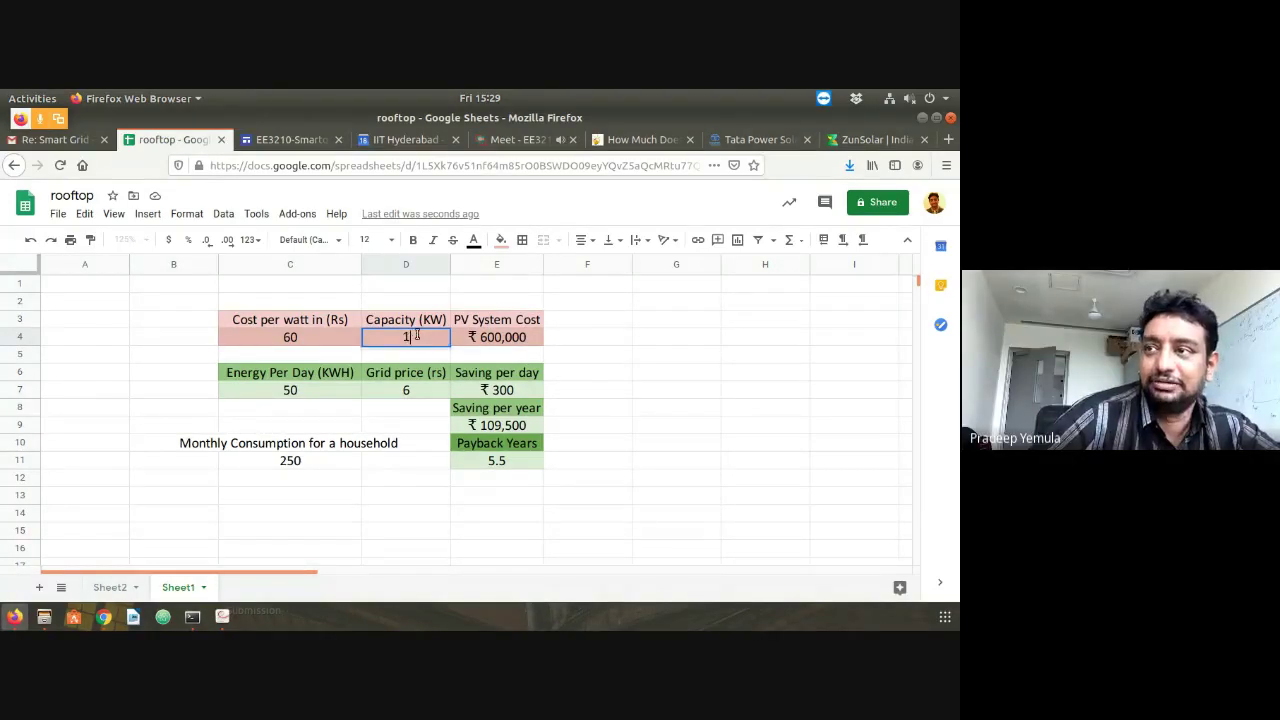
key("Return")
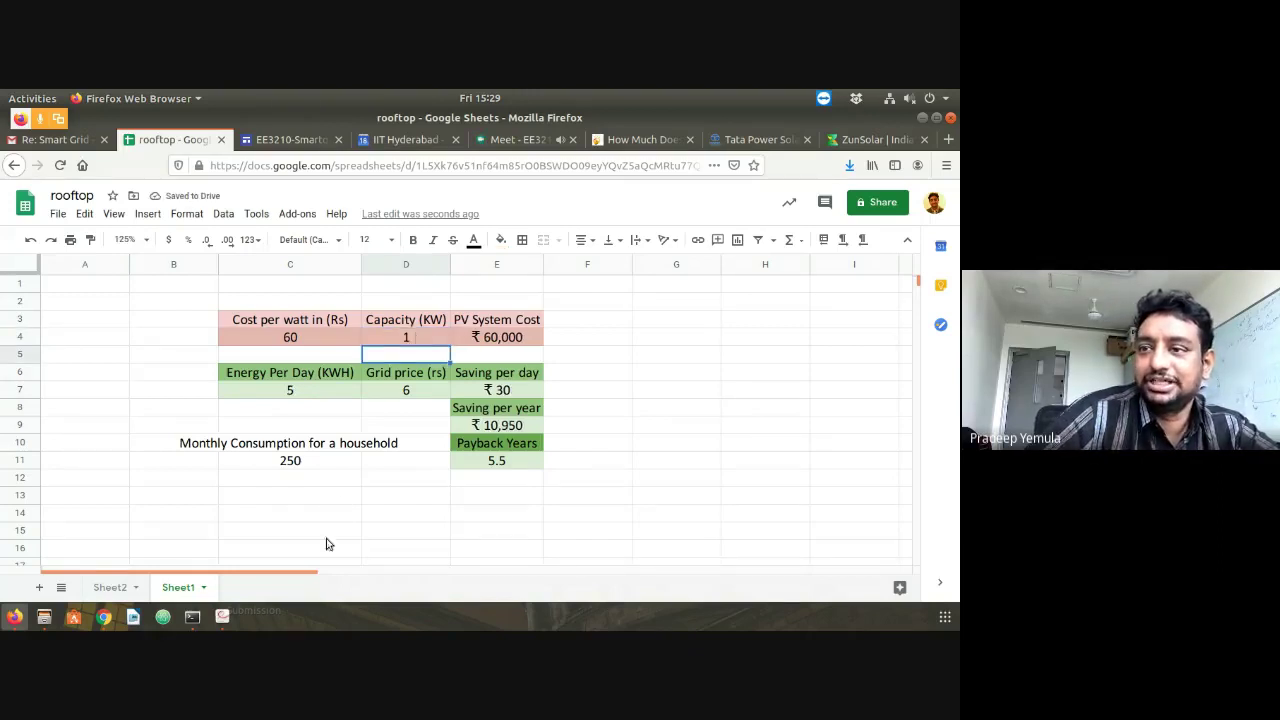
left_click(318, 480)
type("=")
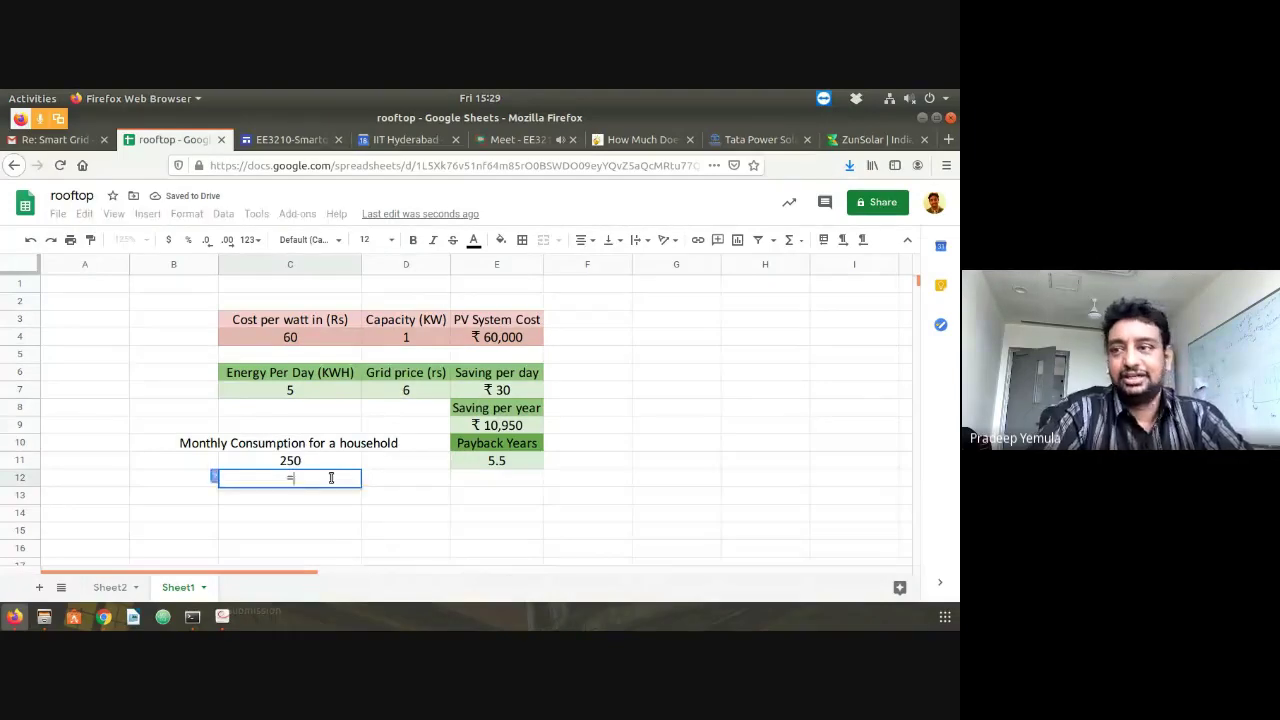
key("Escape")
Copy the monthly consumption heading from C10 into C12
key("Up")
key("Up")
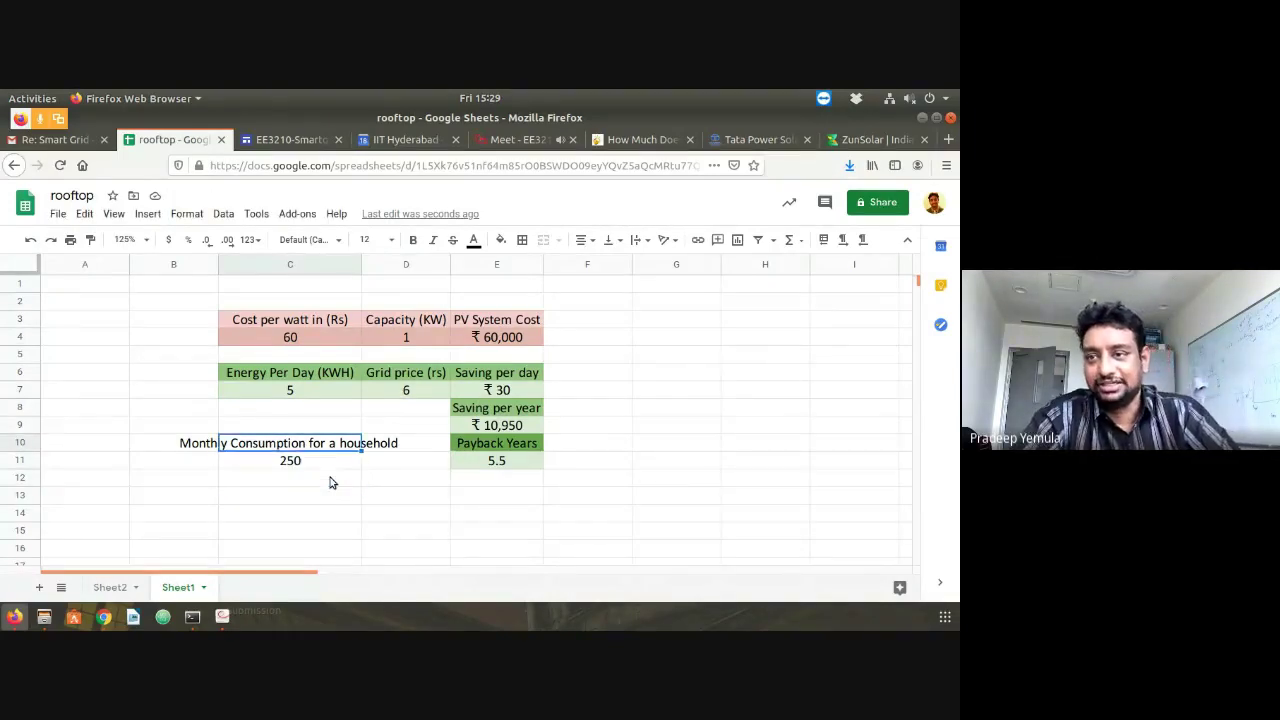
key("ctrl+c")
key("Down")
key("Down")
key("ctrl+v")
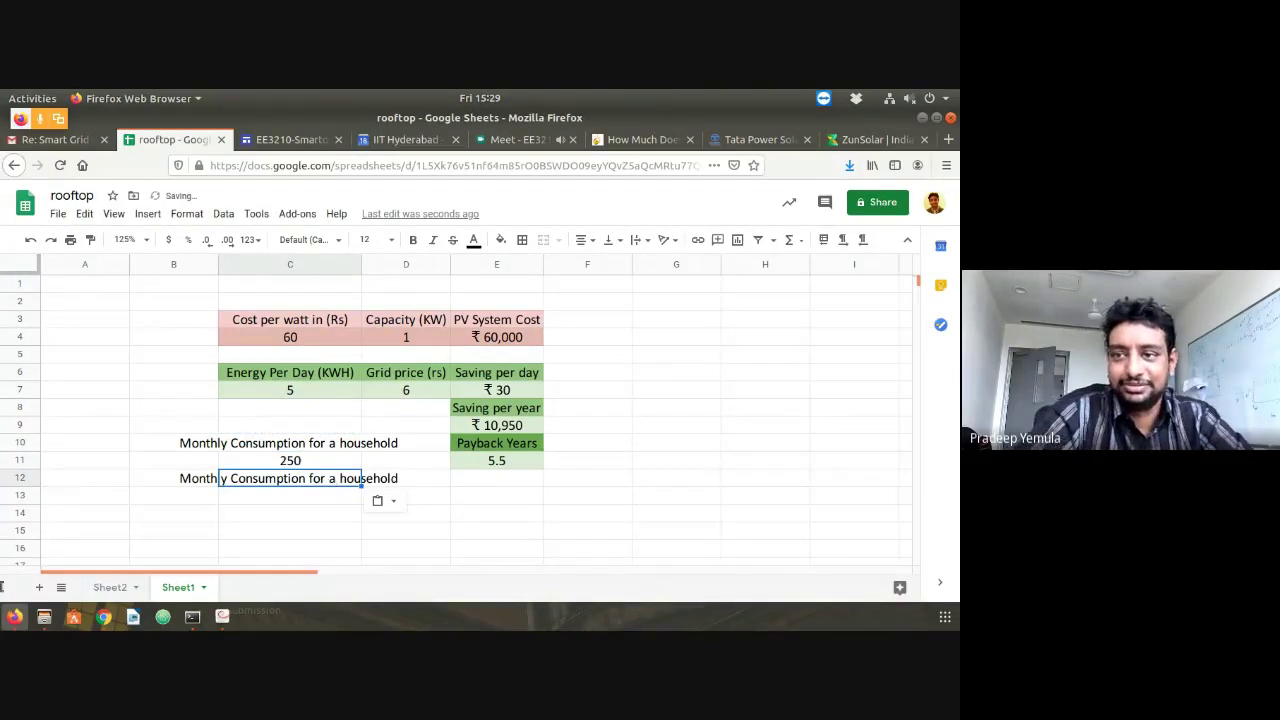
Change the heading in C12 to read "Daily Consumption for a household"
double_click(250, 482)
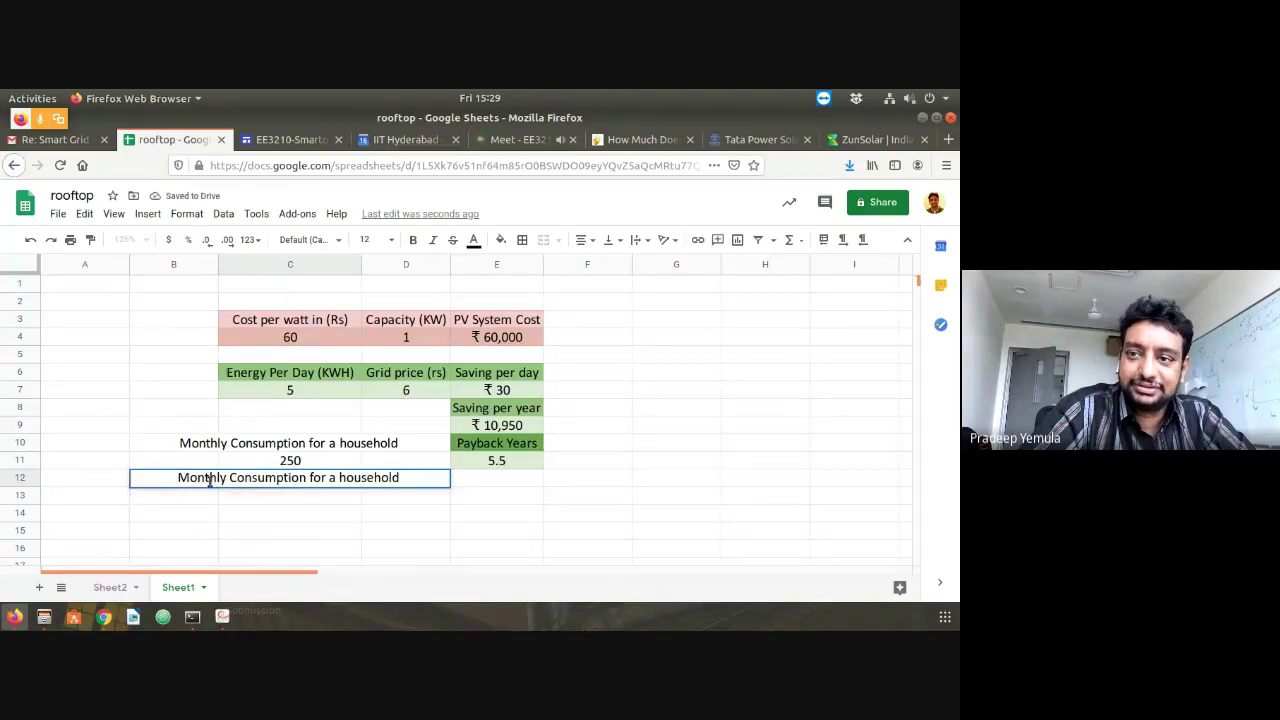
double_click(209, 480)
type("Daily")
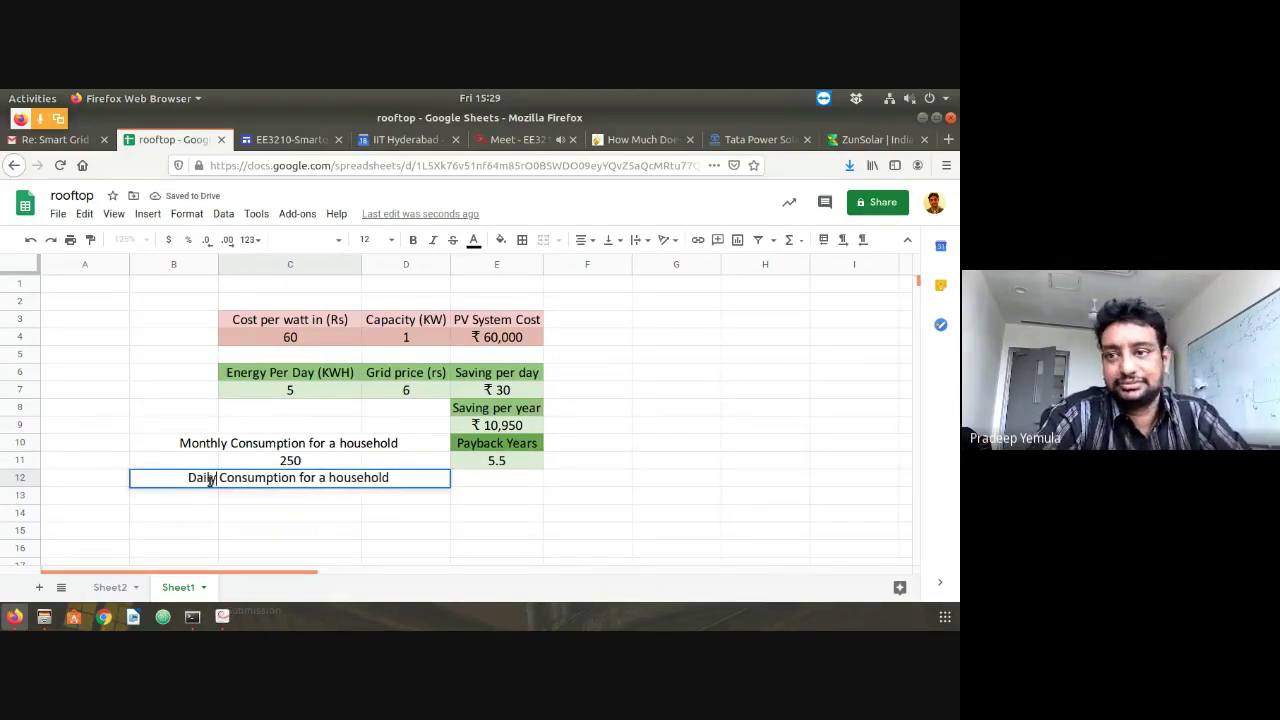
key("Return")
Calculate the household's daily consumption in C13 with the formula =C11/30
type("=")
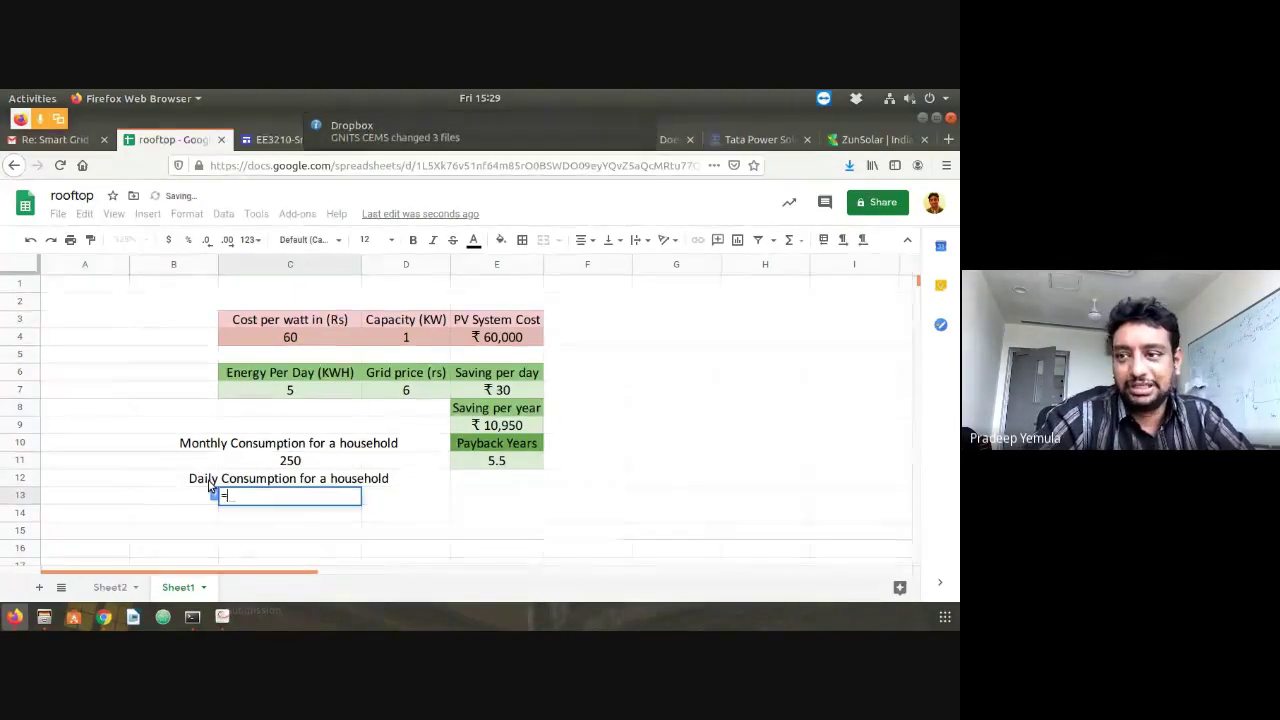
type("C11/30")
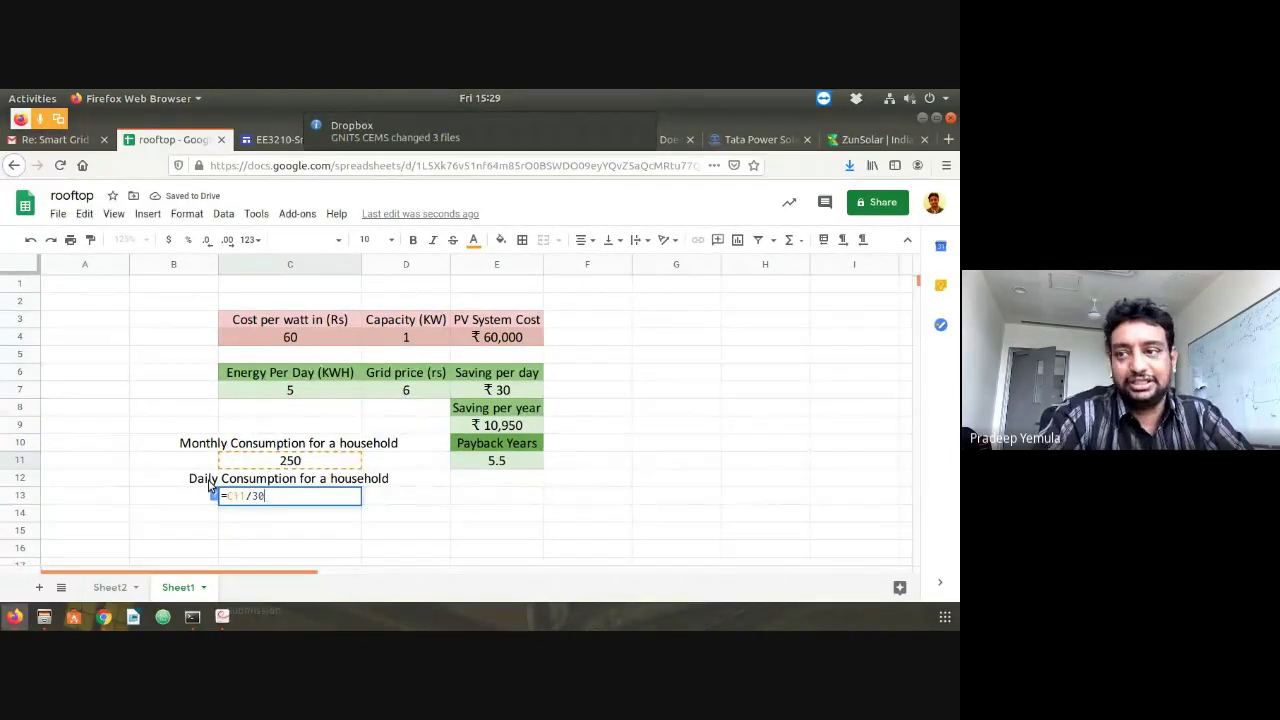
key("Return")
key("Up")
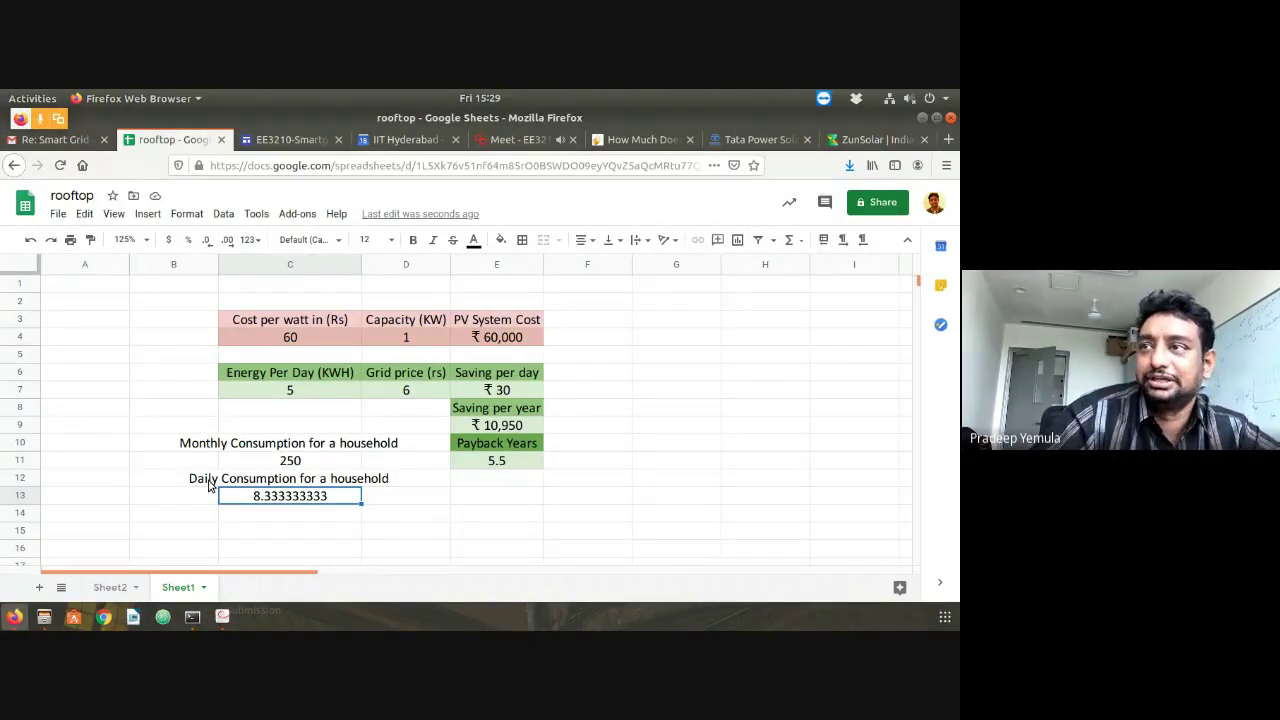
Set the PV capacity in D4 to 2 KW
key("Up")
key("Up")
key("Up")
key("Up")
key("Up")
key("Up")
key("Up")
key("Up")
key("Up")
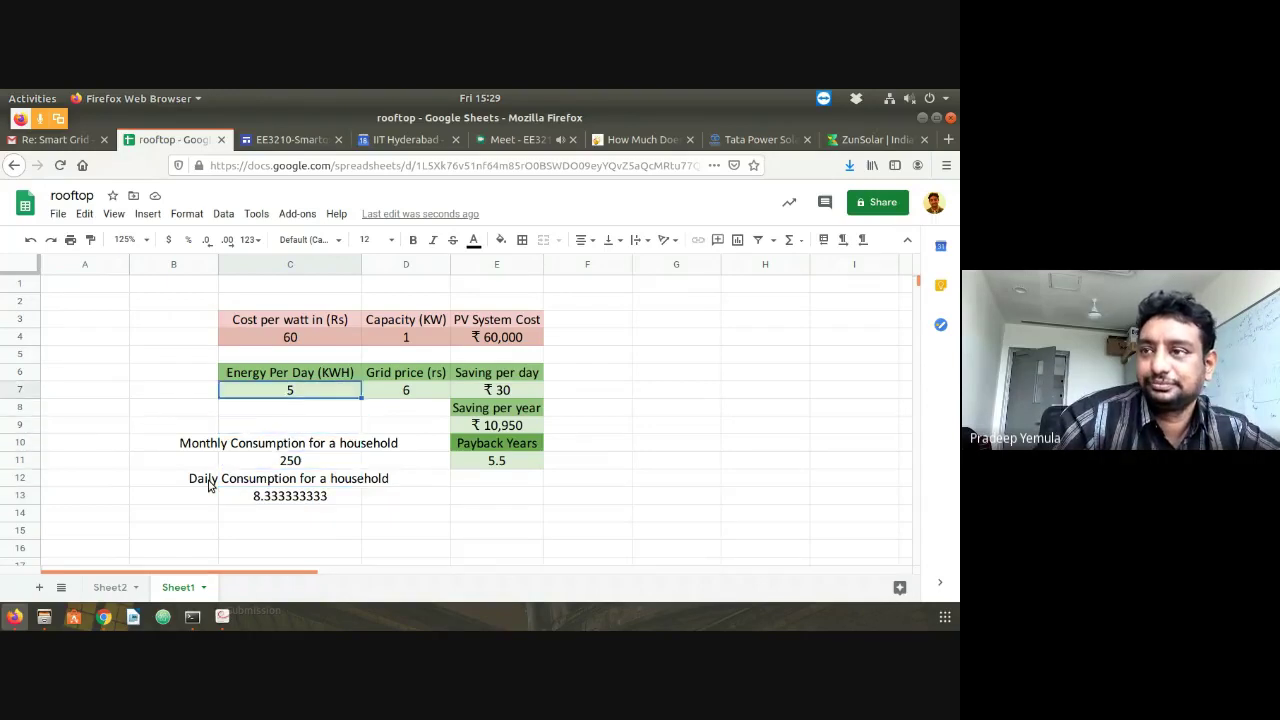
key("Right")
type("2")
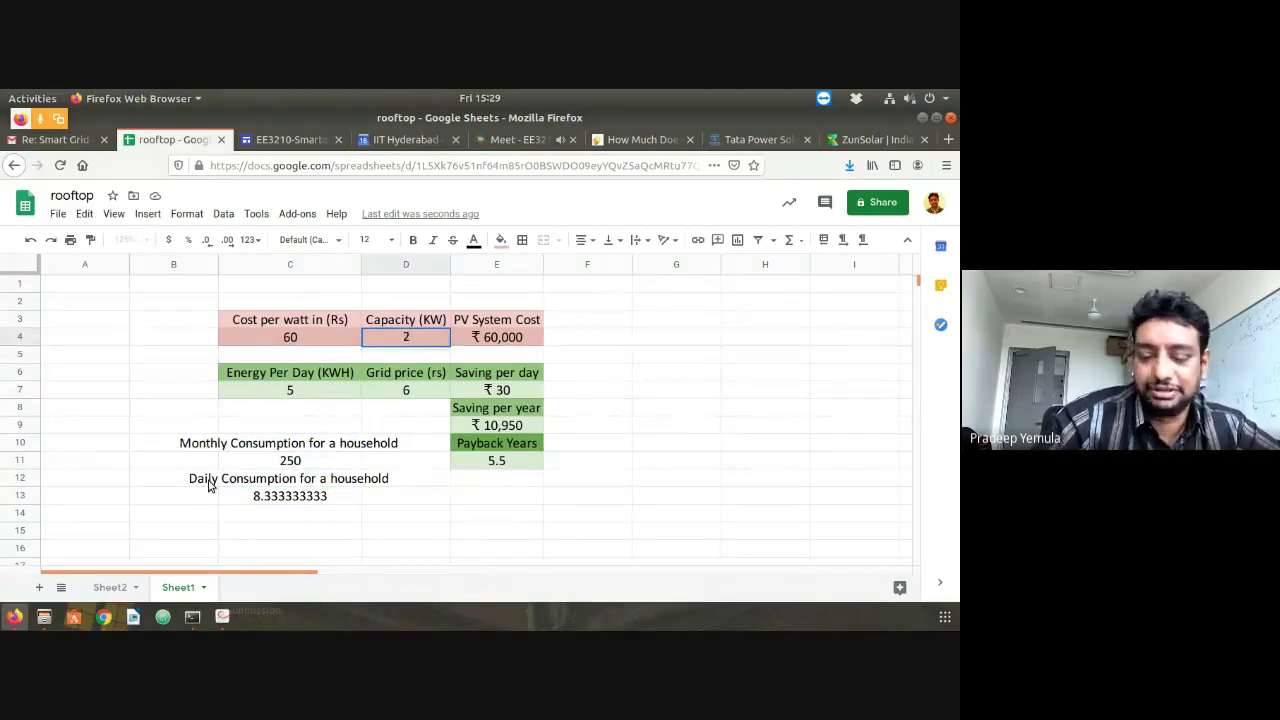
key("Return")
Compare the energy per day in C7 with the household's monthly and daily consumption in C11 and C13
key("Down")
key("Down")
key("Left")
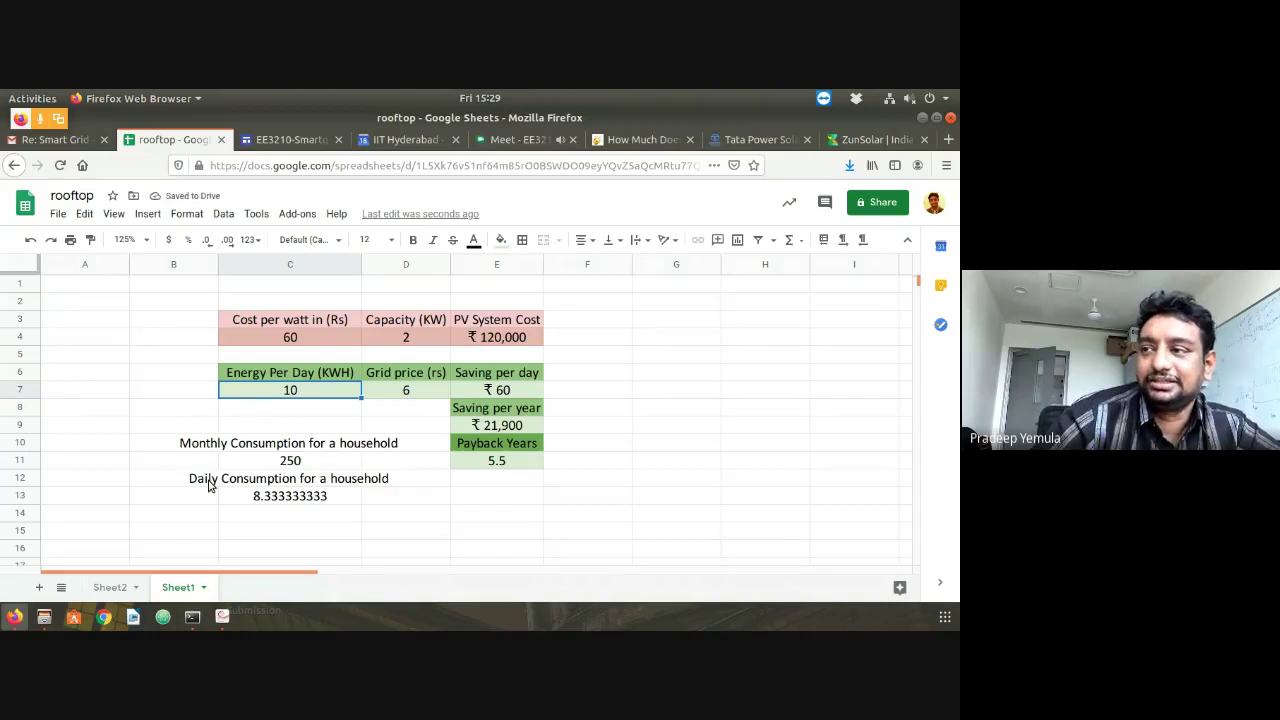
key("Down")
key("Down")
key("Down")
key("Down")
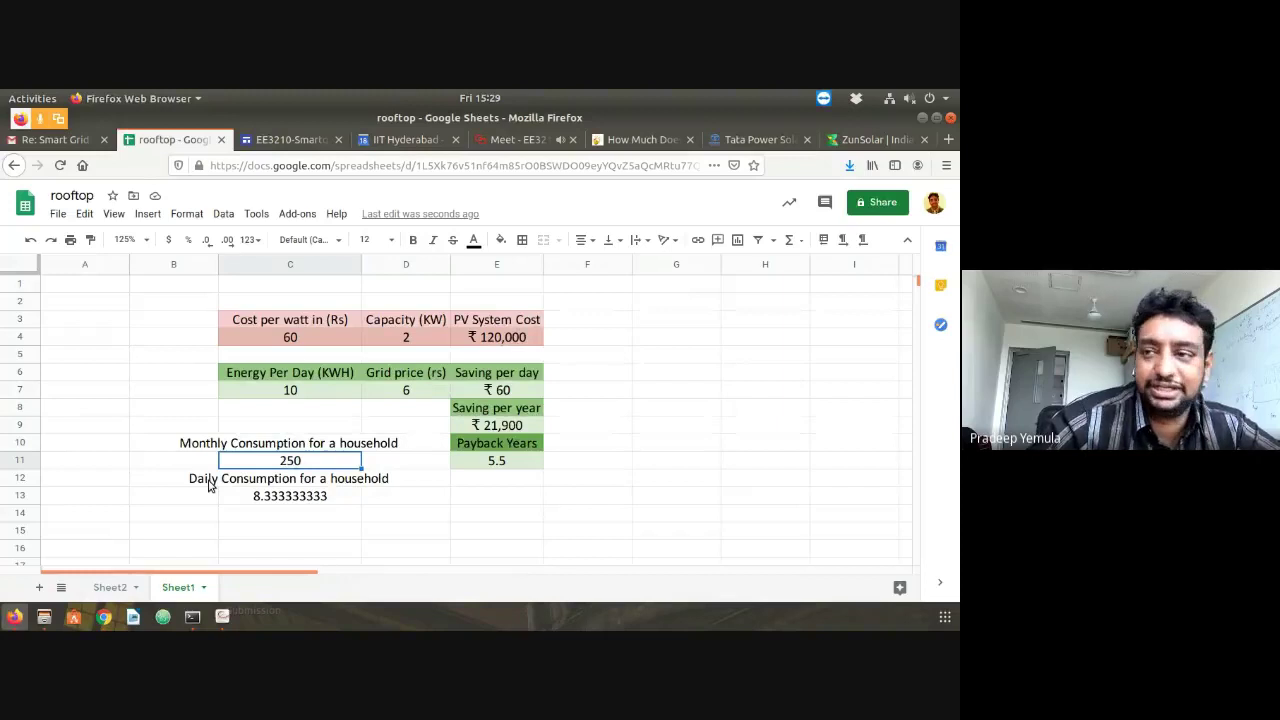
key("Down")
key("Down")
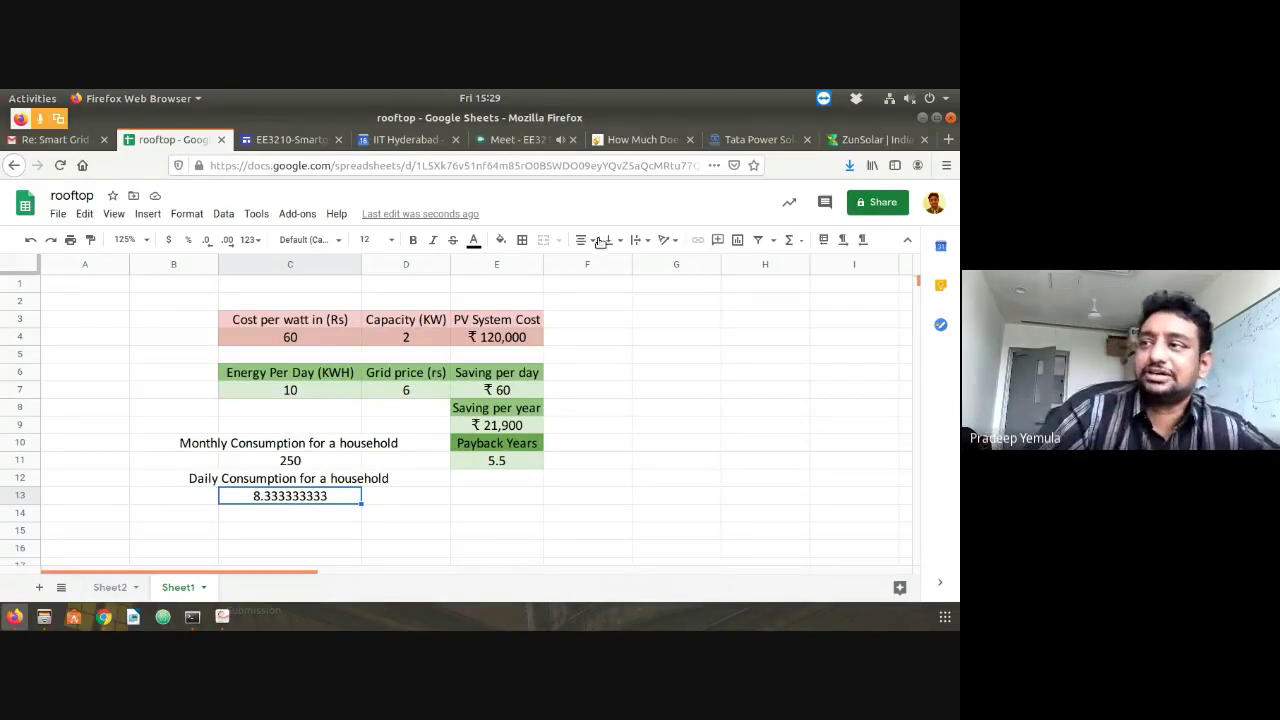
Add the heading "Typical cost of house" in F3 beside the PV system cost and left-align it
left_click(523, 342)
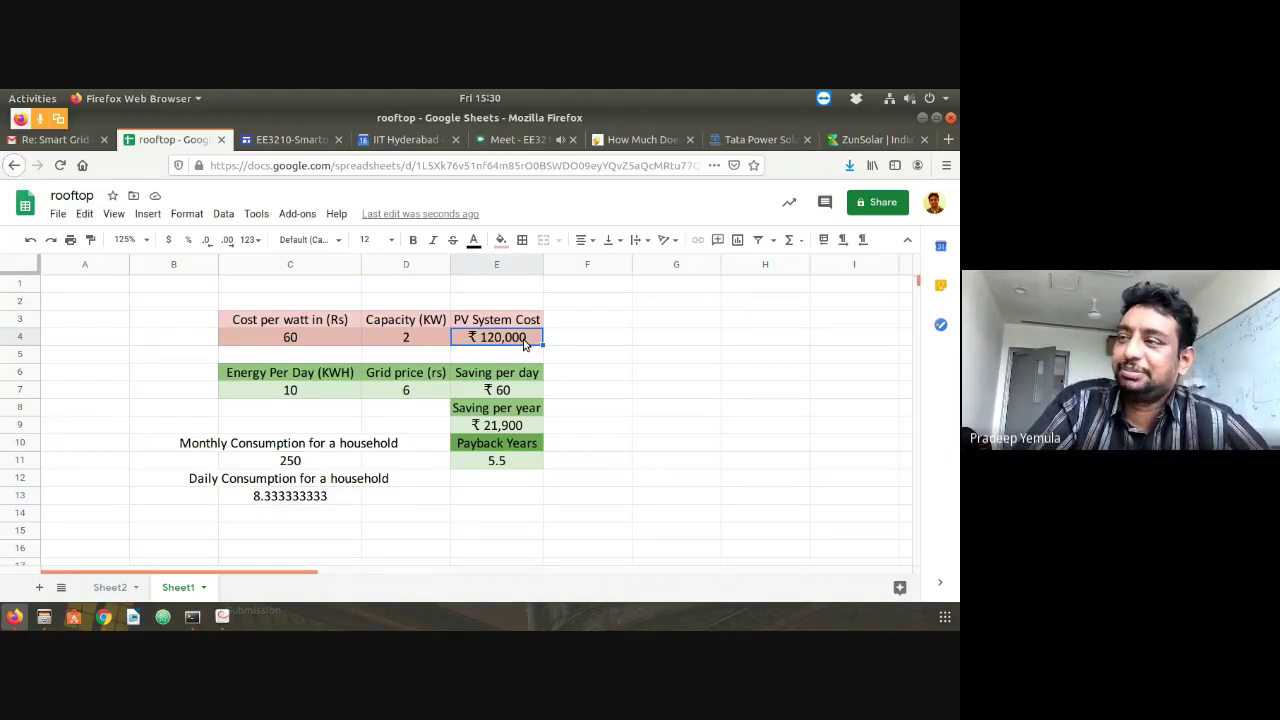
key("Up")
key("Right")
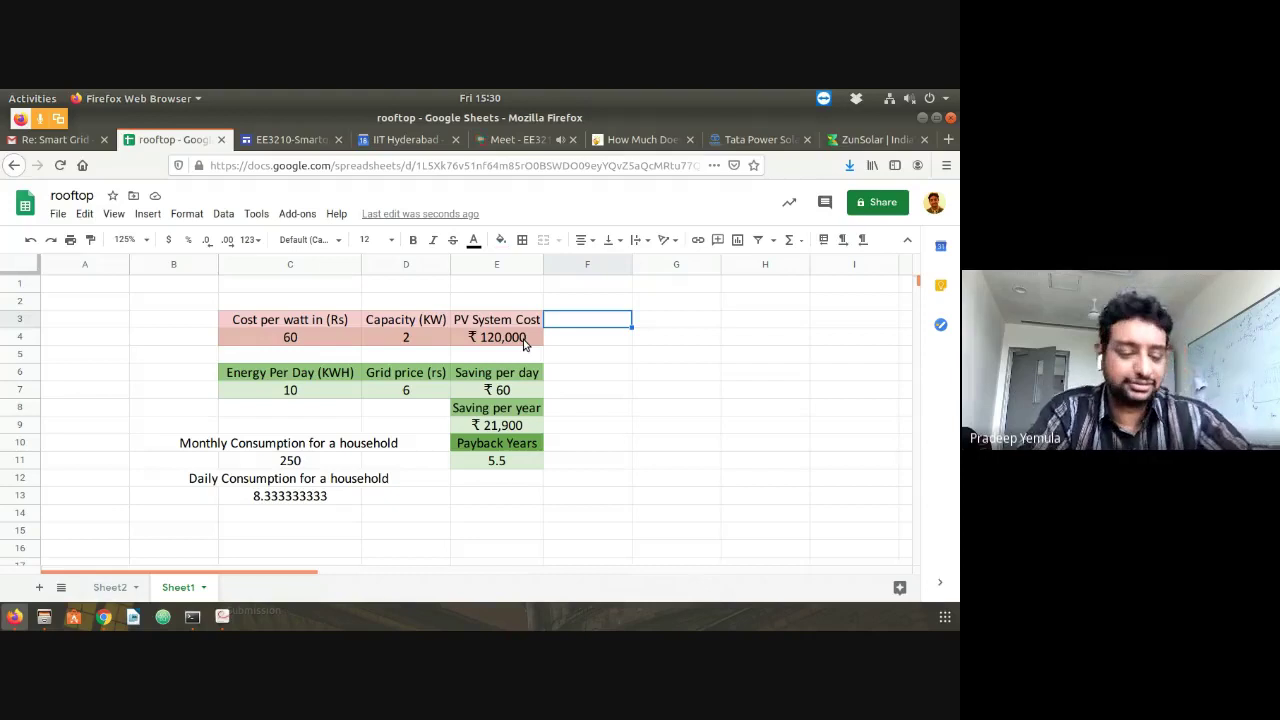
type("Typical s")
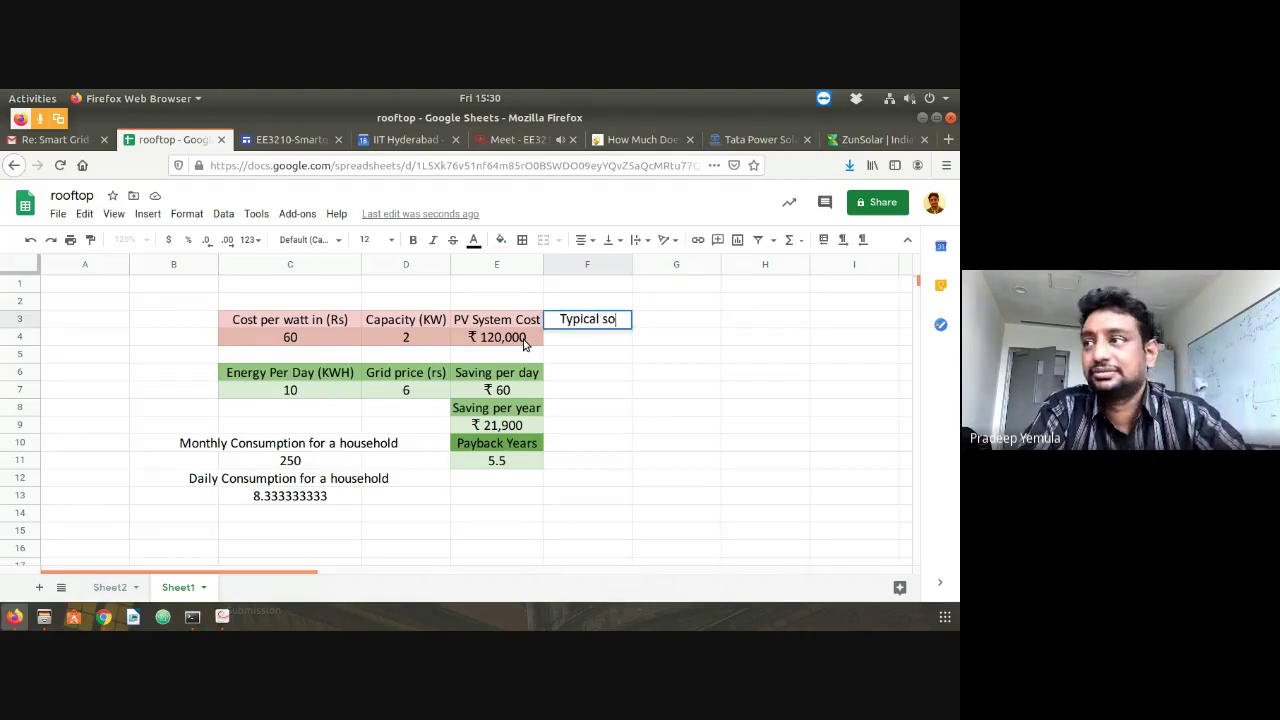
key("BackSpace")
type("cost of hour")
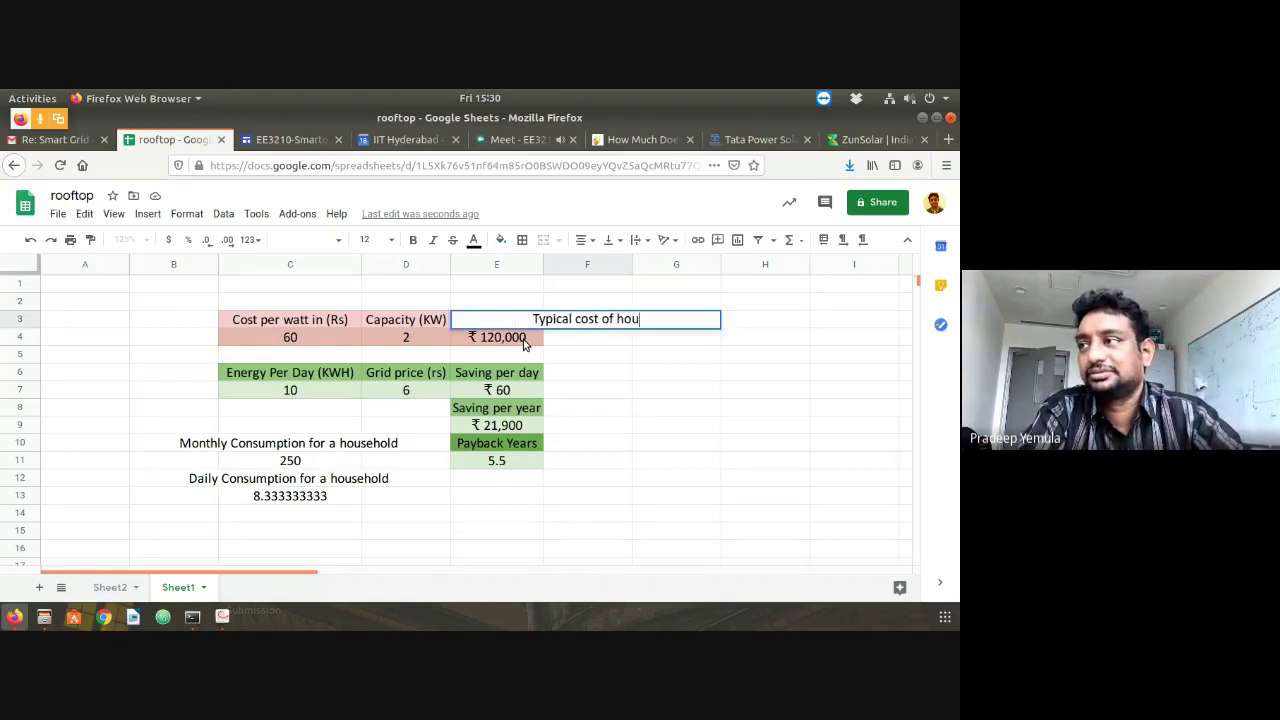
key("BackSpace")
key("BackSpace")
type("use")
key("Return")
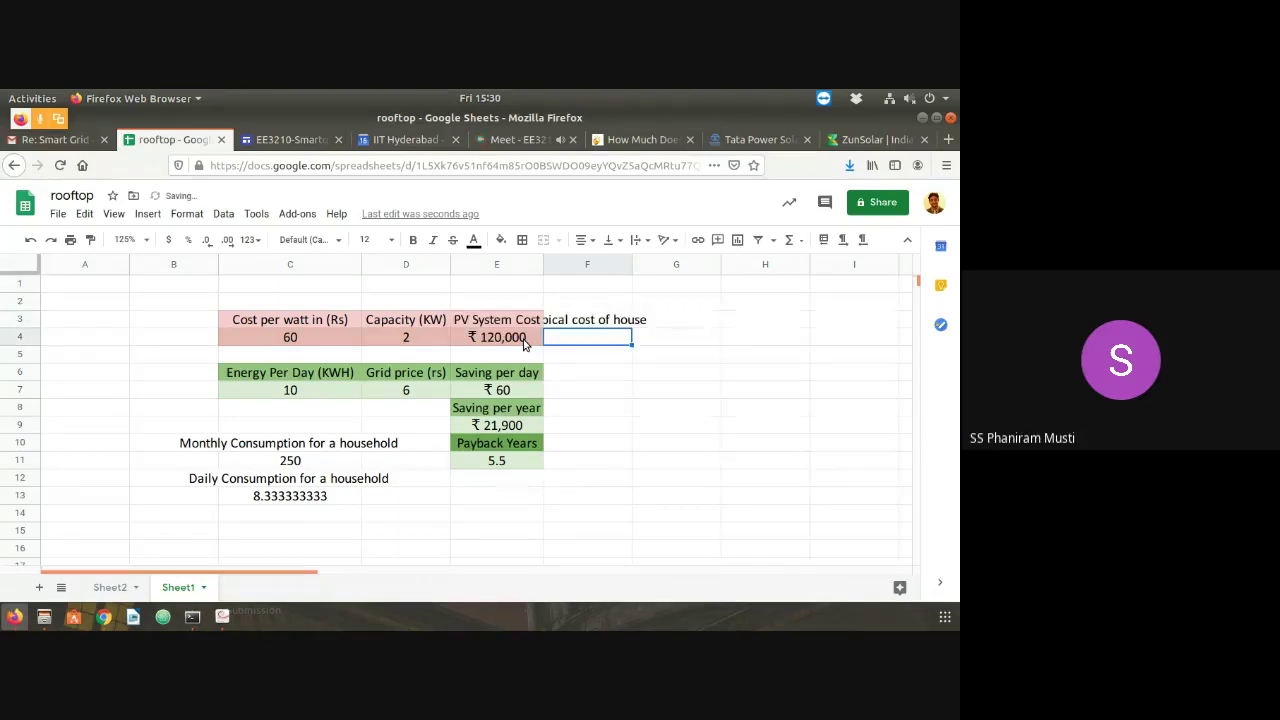
key("Up")
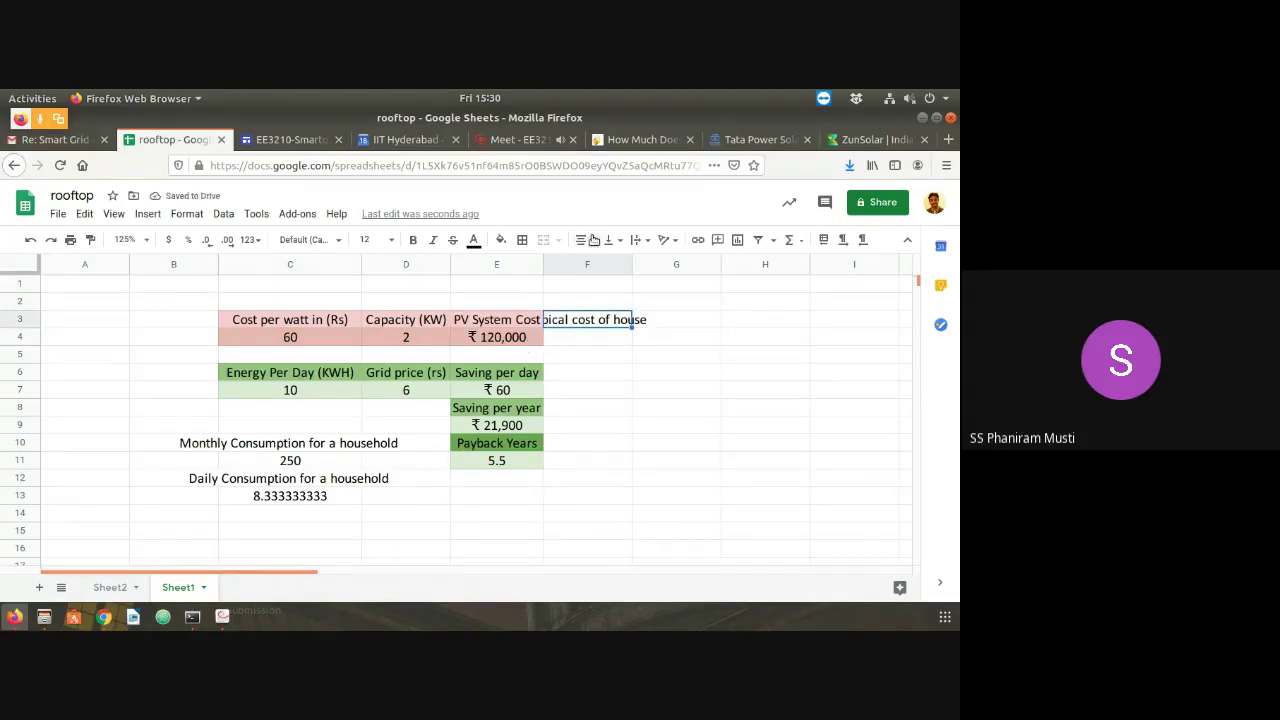
Enter 5000000 in F4 as the typical cost of a house
left_click(594, 341)
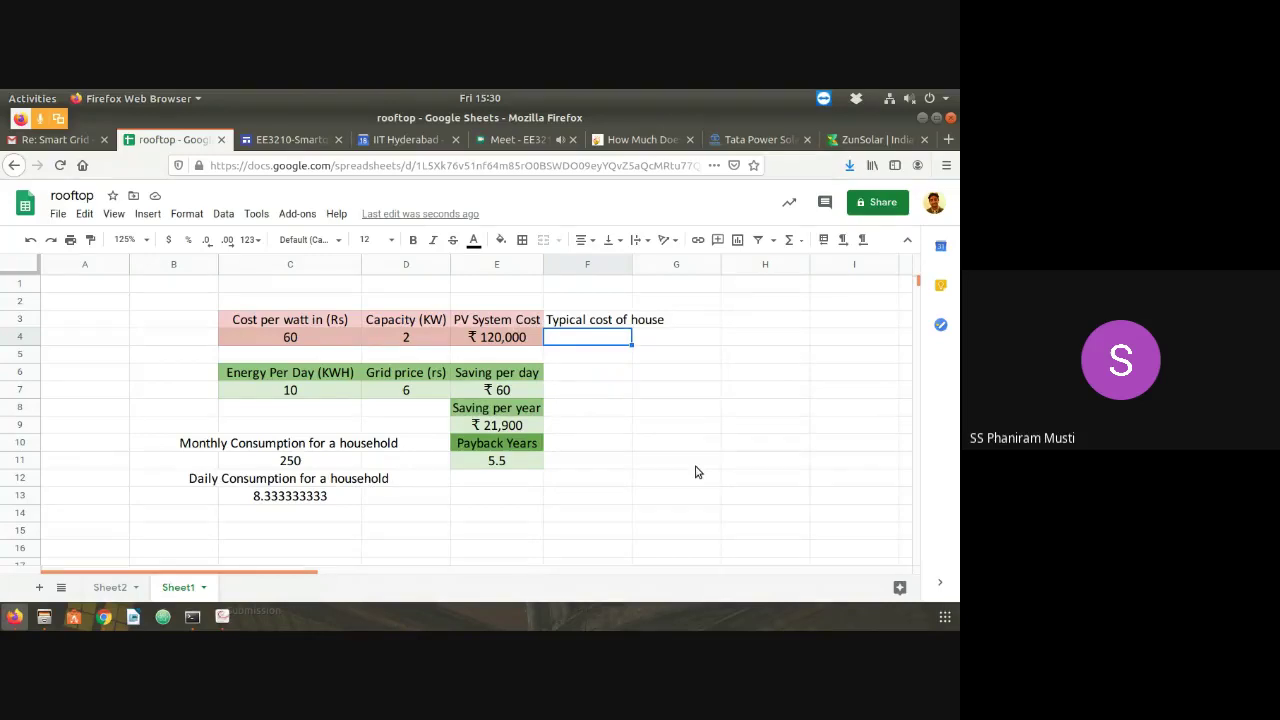
type("50")
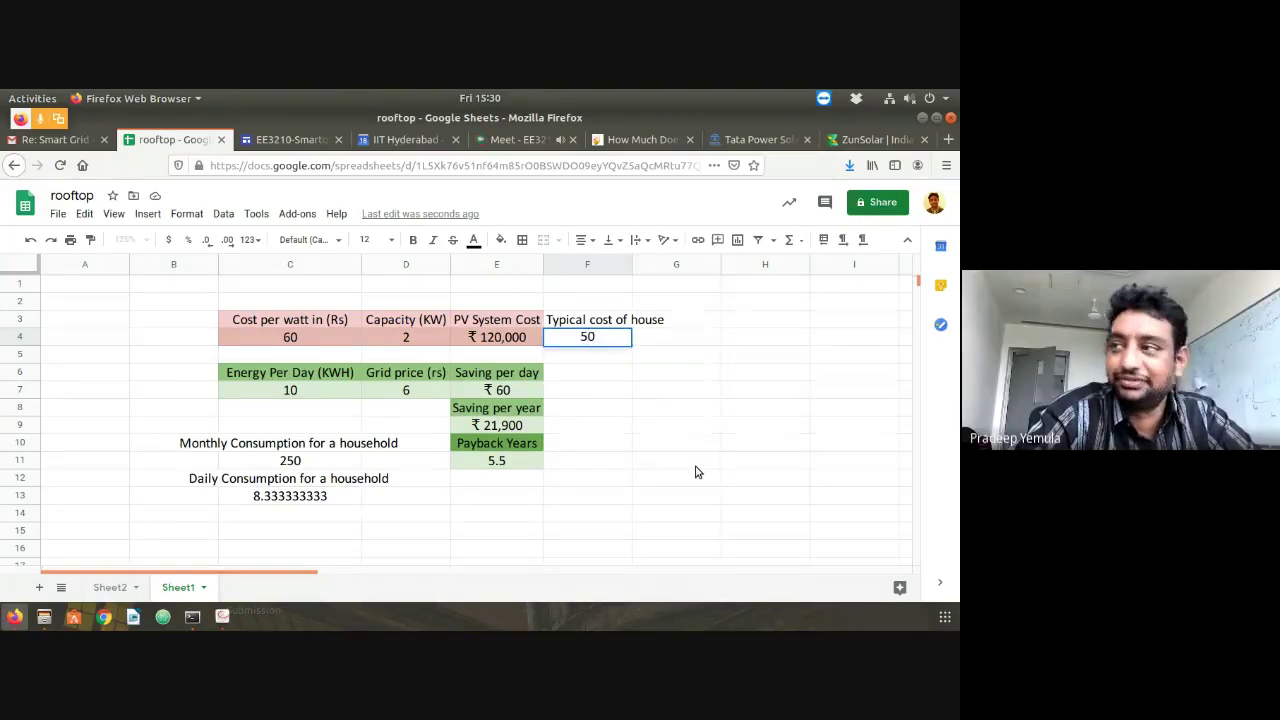
type("00")
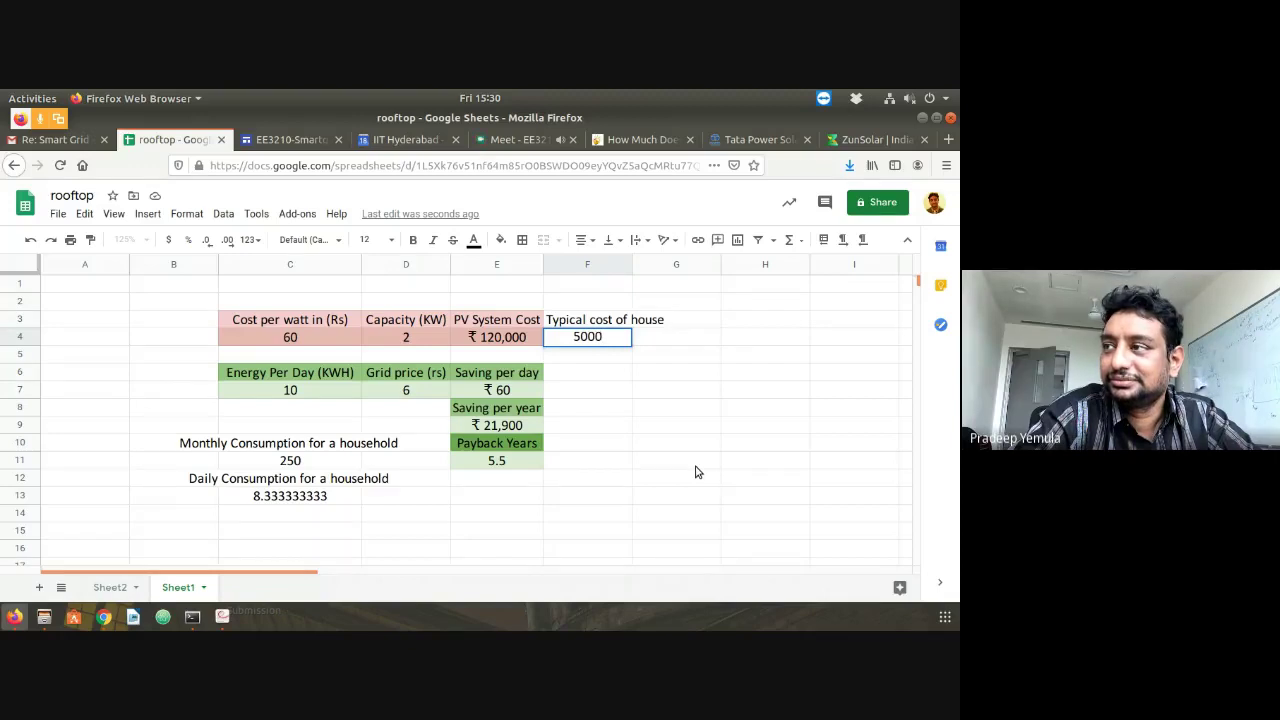
type("000")
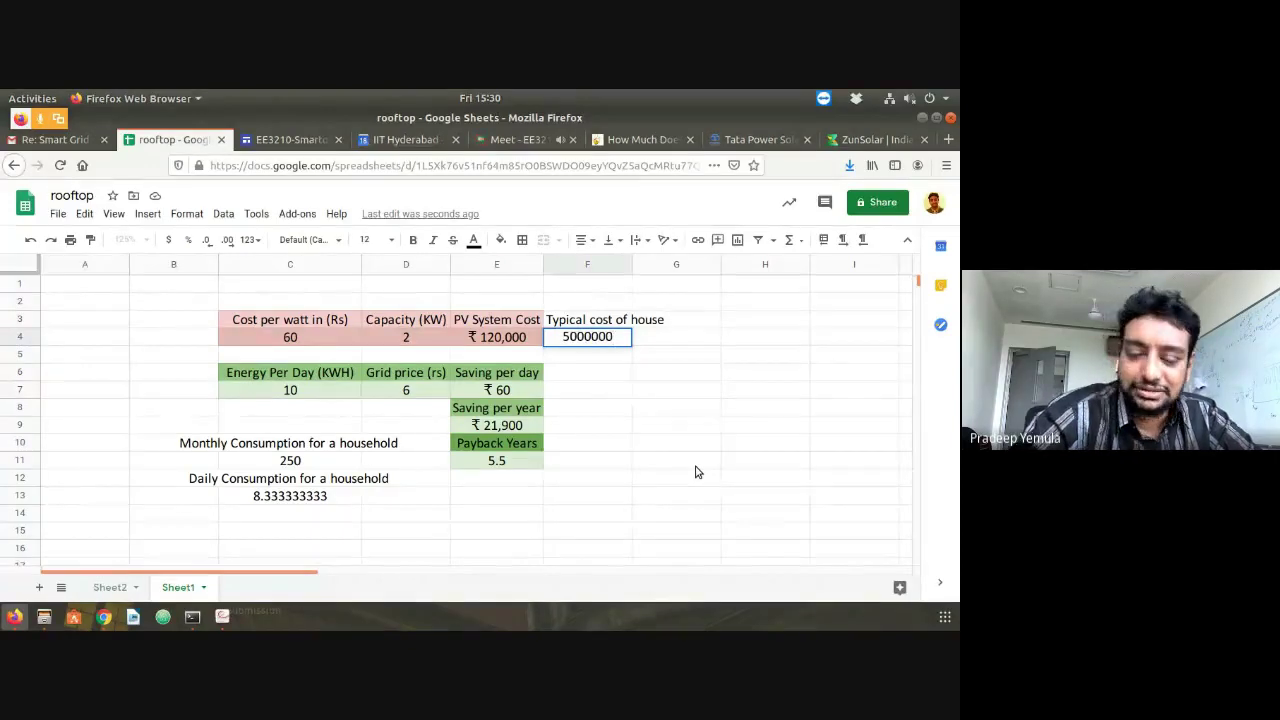
key("Tab")
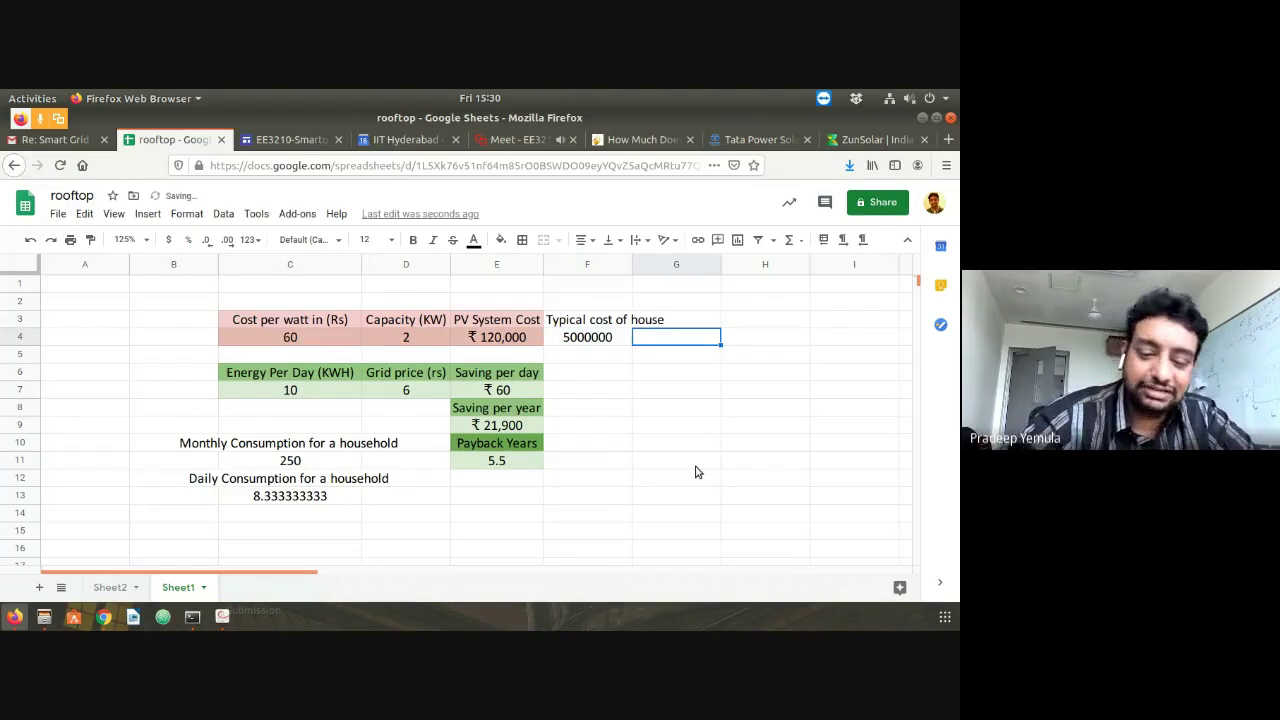
Calculate one percent of the house cost in G4 with the formula =F4*0.01
type("=F4")
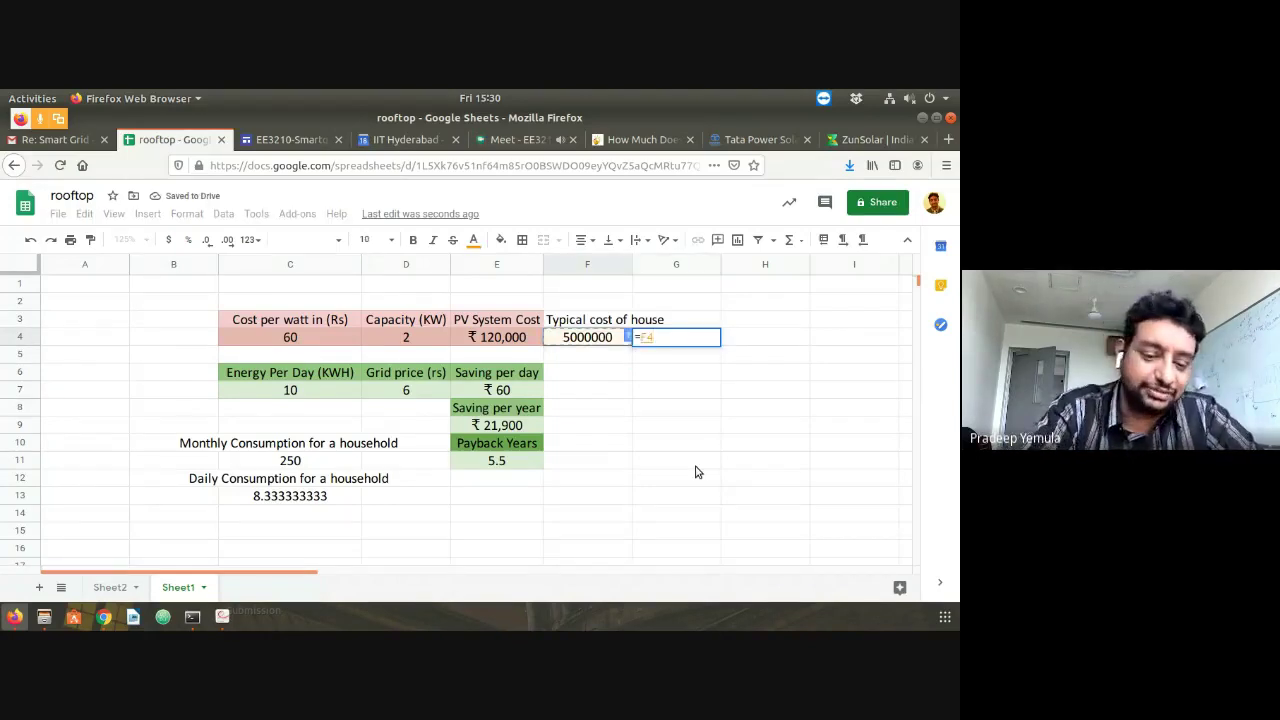
type("*")
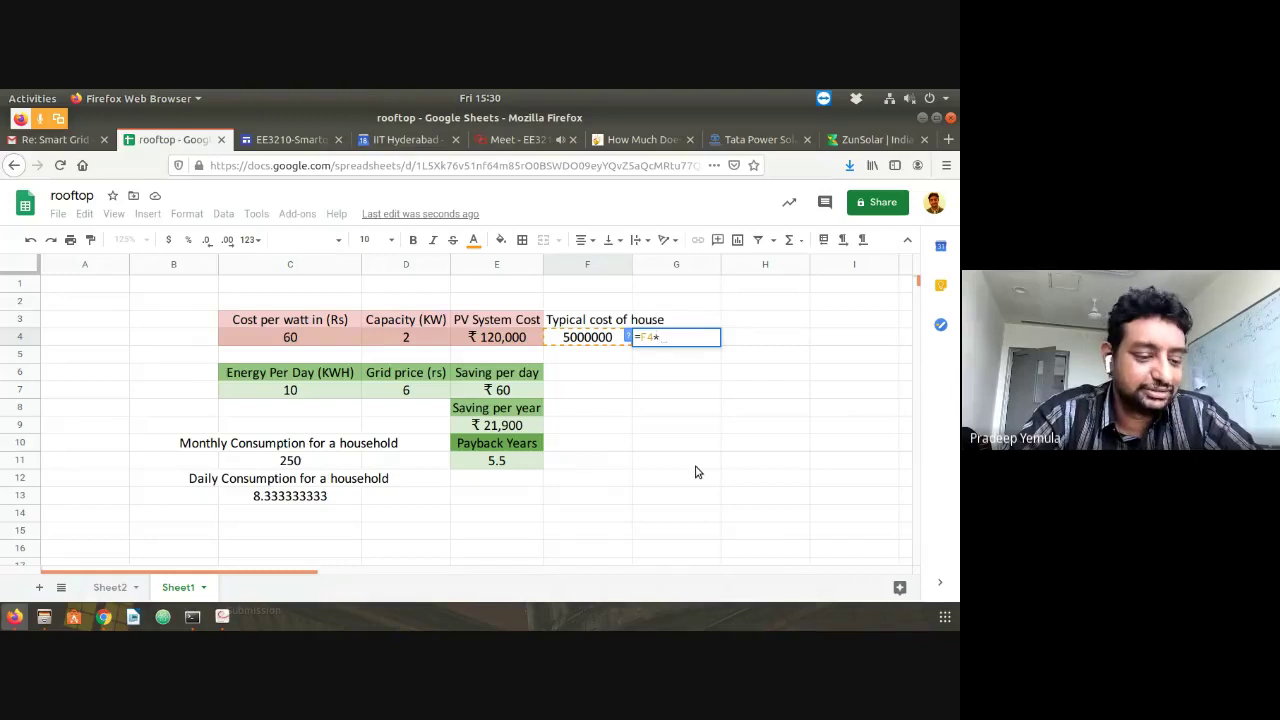
type("0.01")
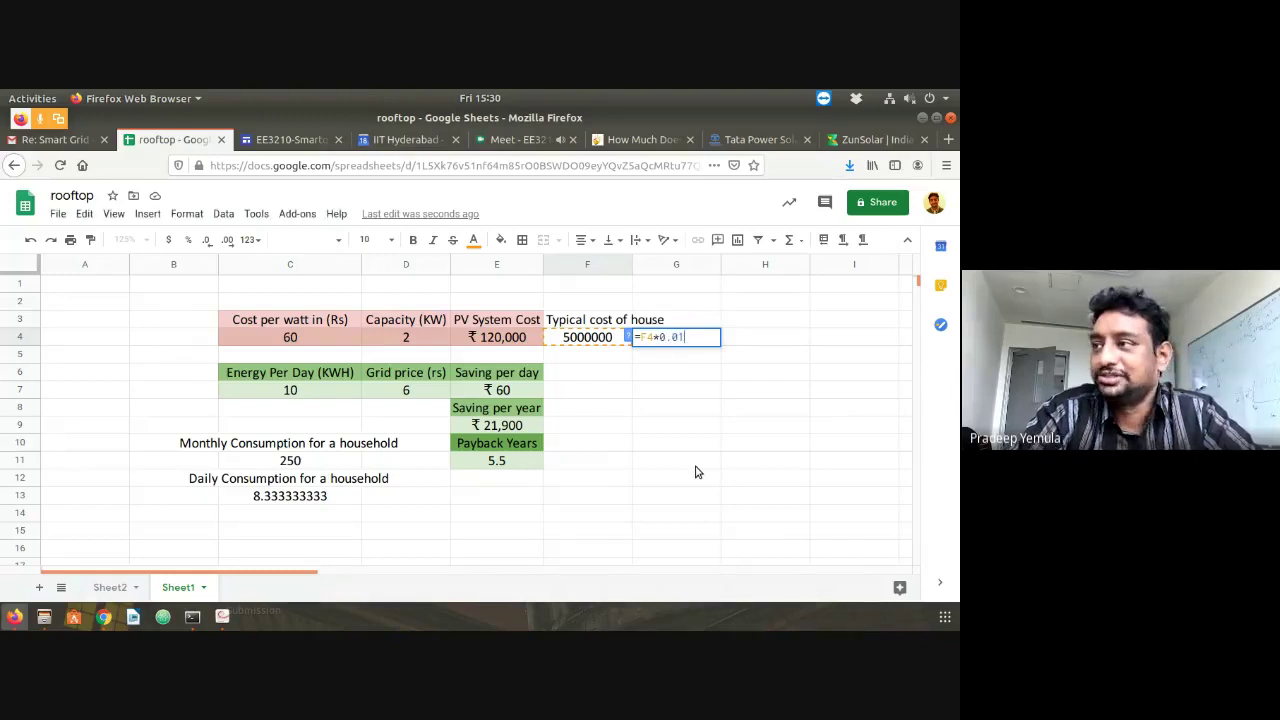
key("Return")
key("Up")
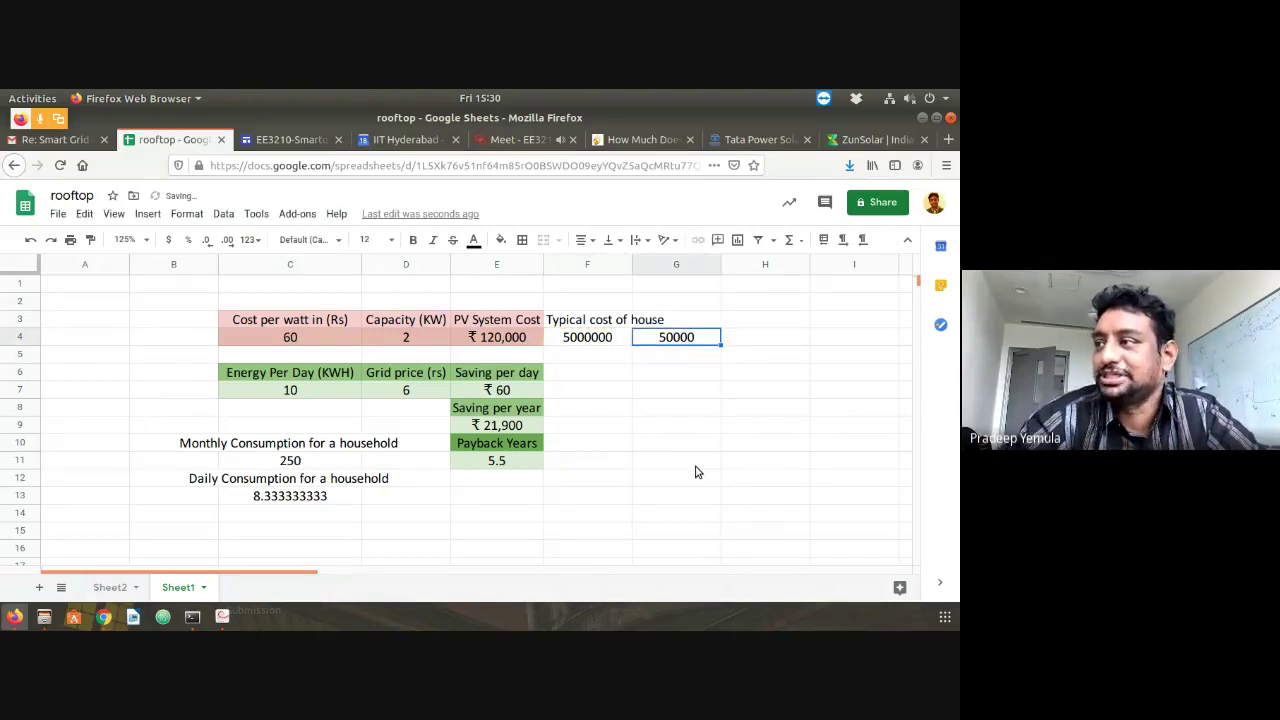
Change the formula in G4 to =F4*0.02 for two percent of the house cost
double_click(716, 344)
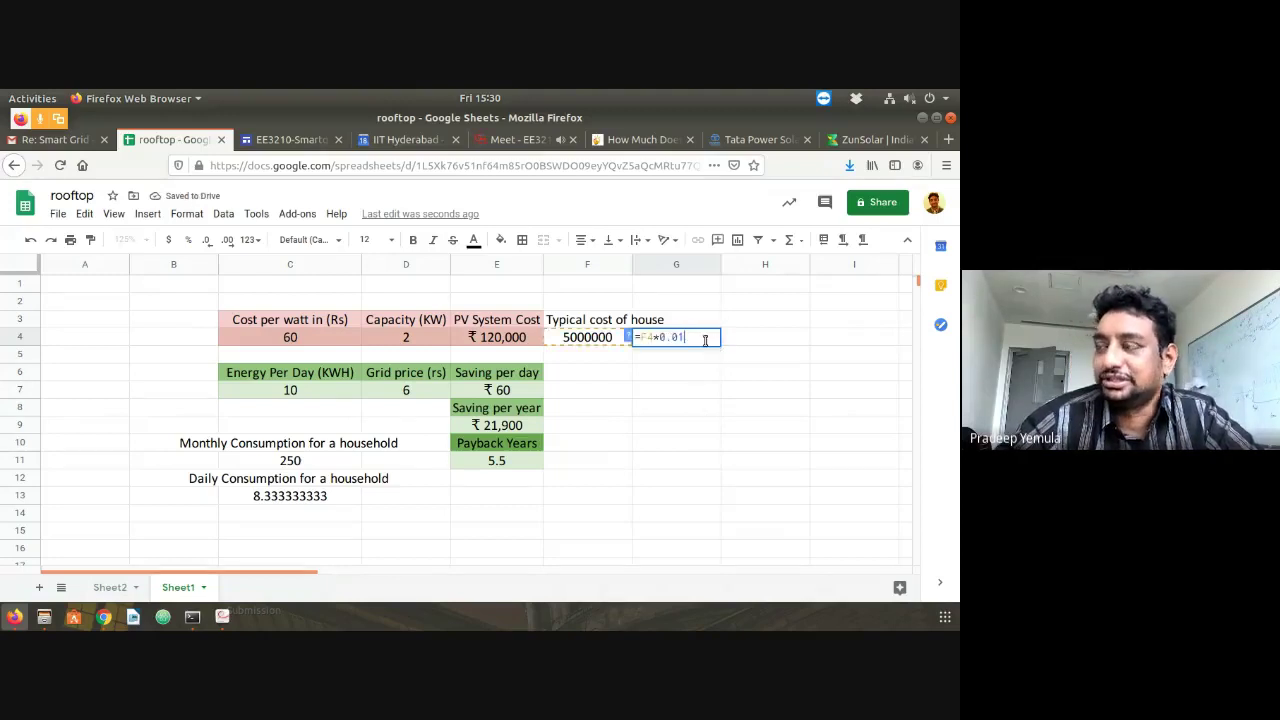
key("BackSpace")
type("2")
key("Return")
left_click(704, 340)
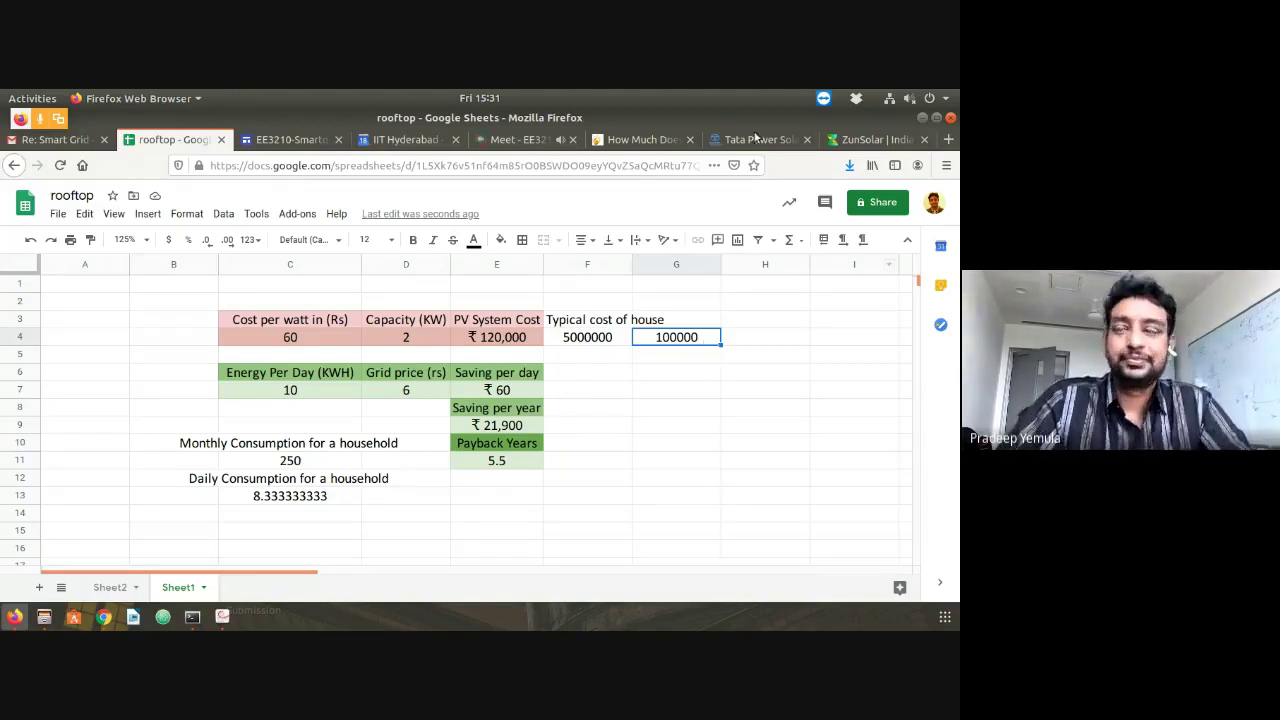
left_click(401, 508)
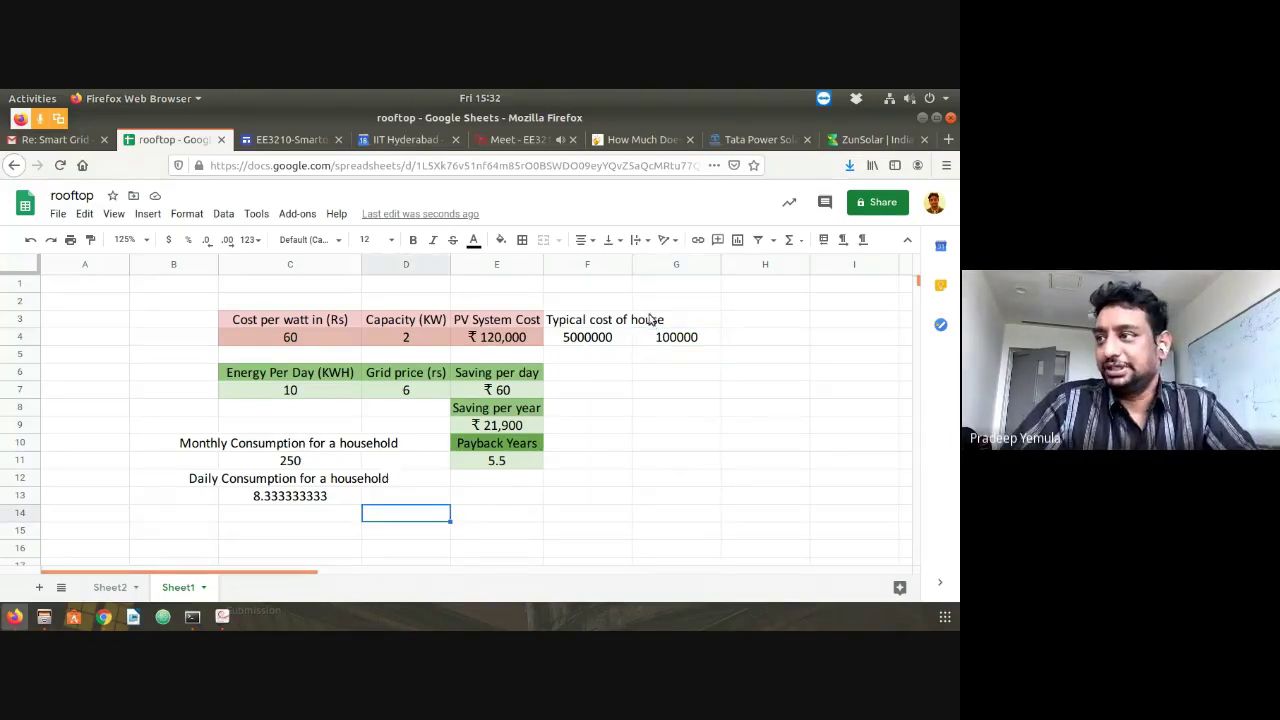
left_click_drag(593, 322, 655, 338)
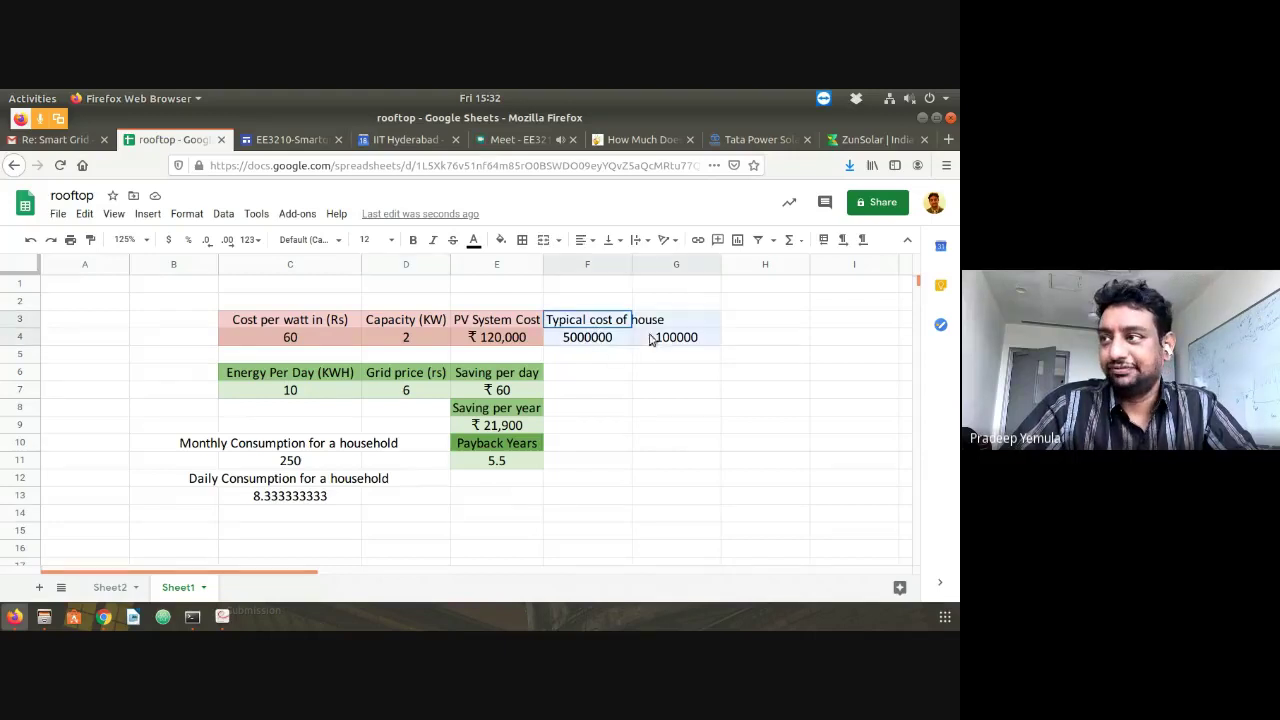
left_click(664, 414)
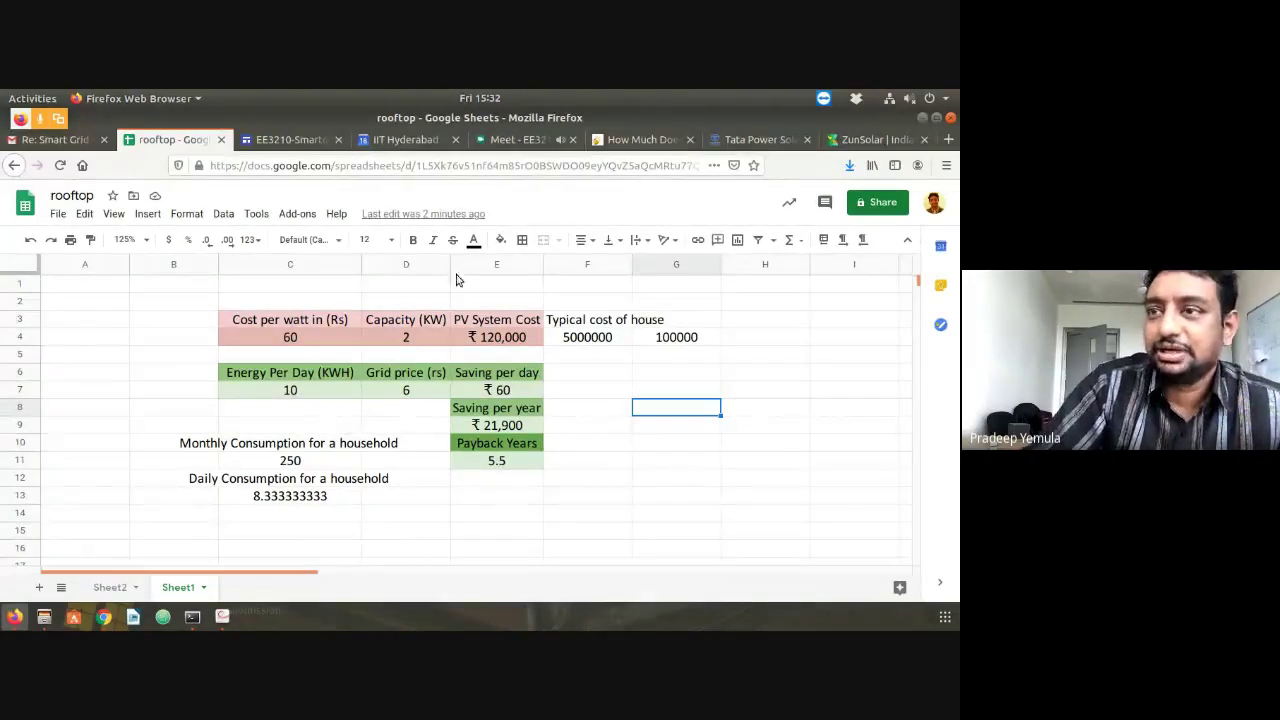
left_click(473, 338)
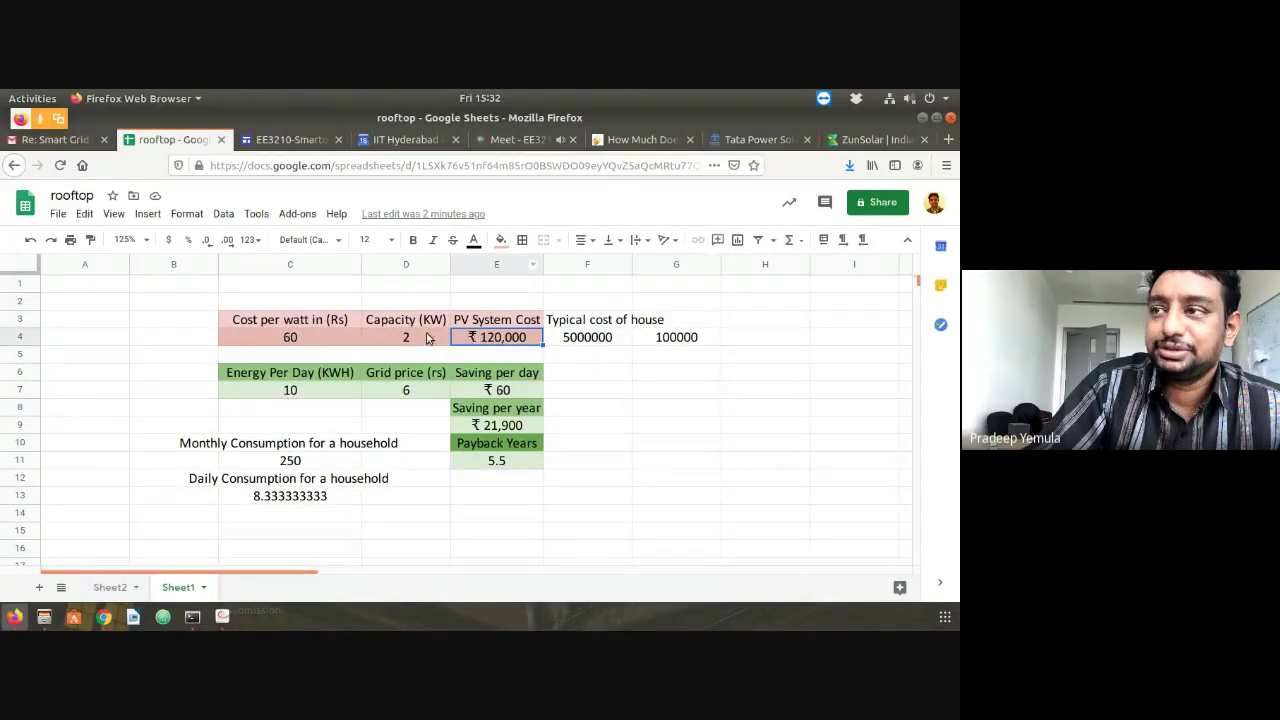
left_click(291, 466)
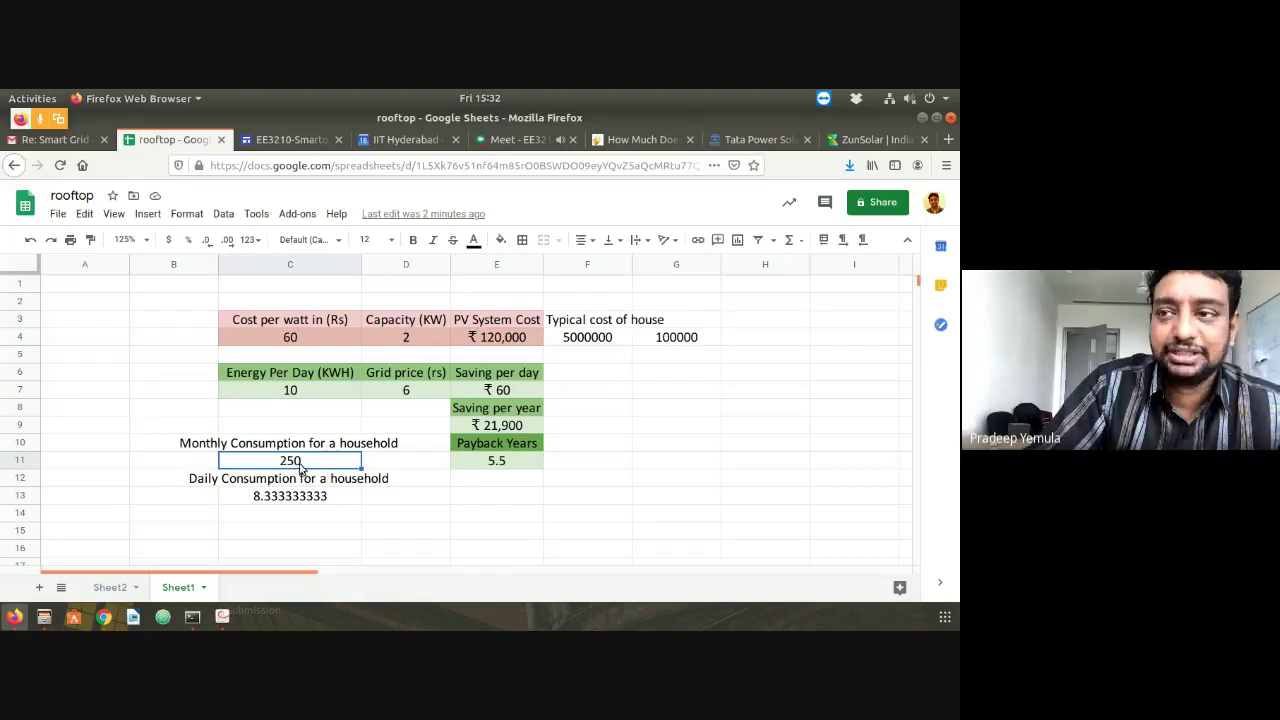
left_click(417, 341)
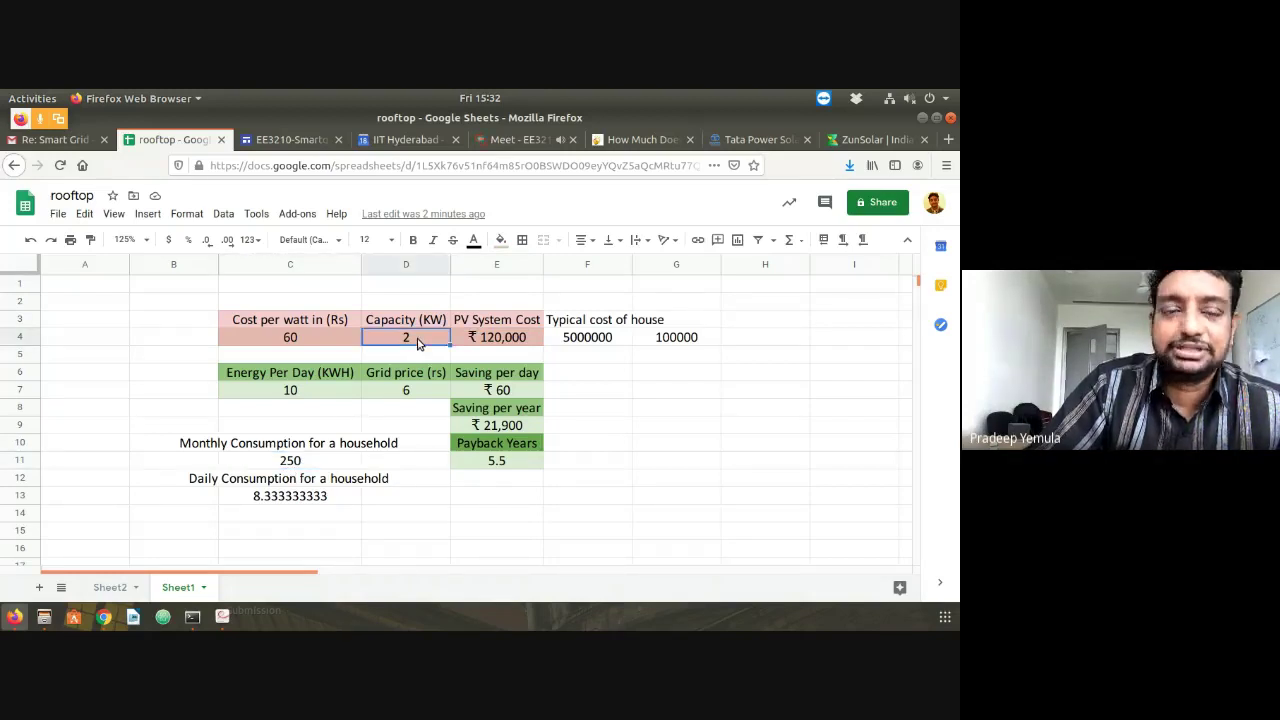
left_click(521, 345)
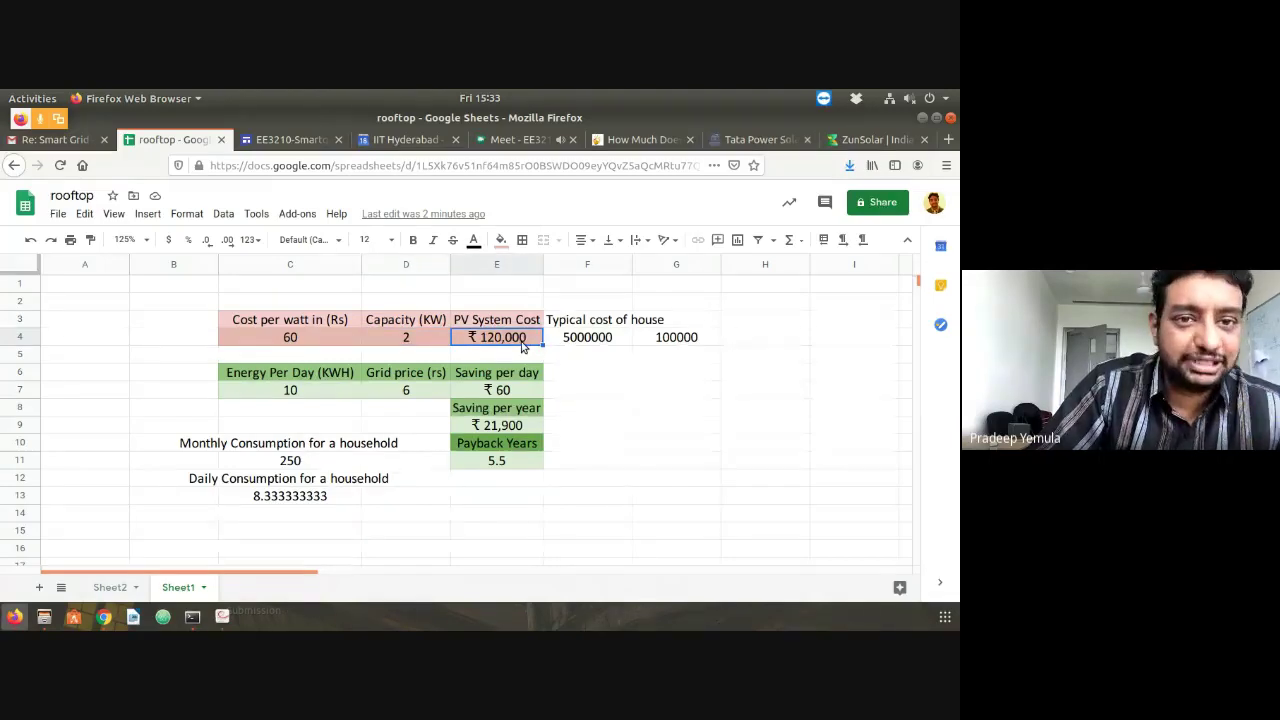
left_click(489, 461)
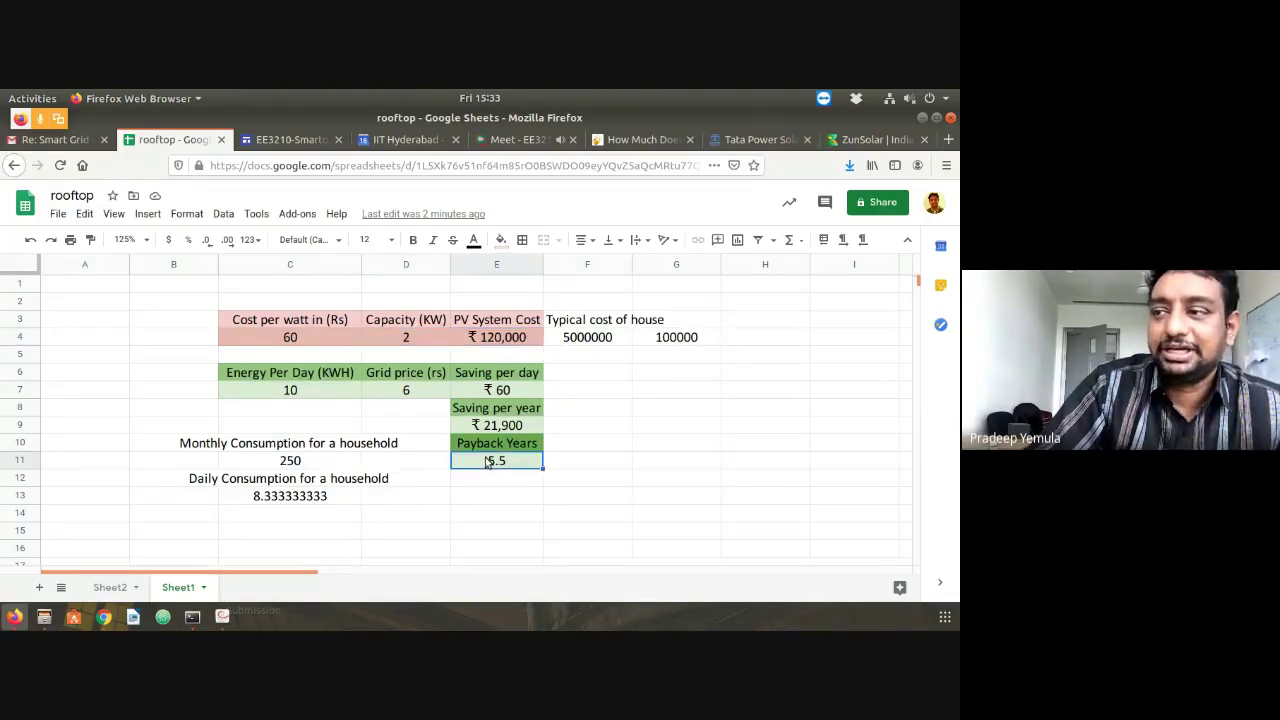
left_click(241, 500)
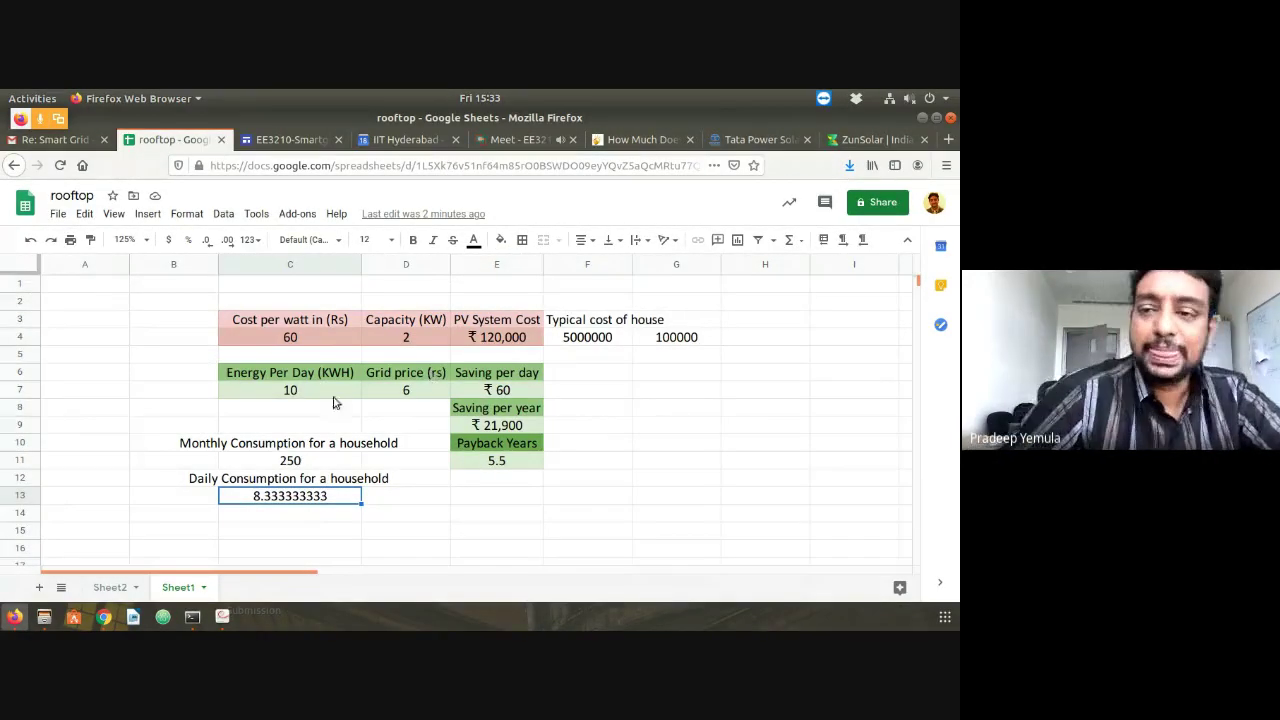
left_click(585, 371)
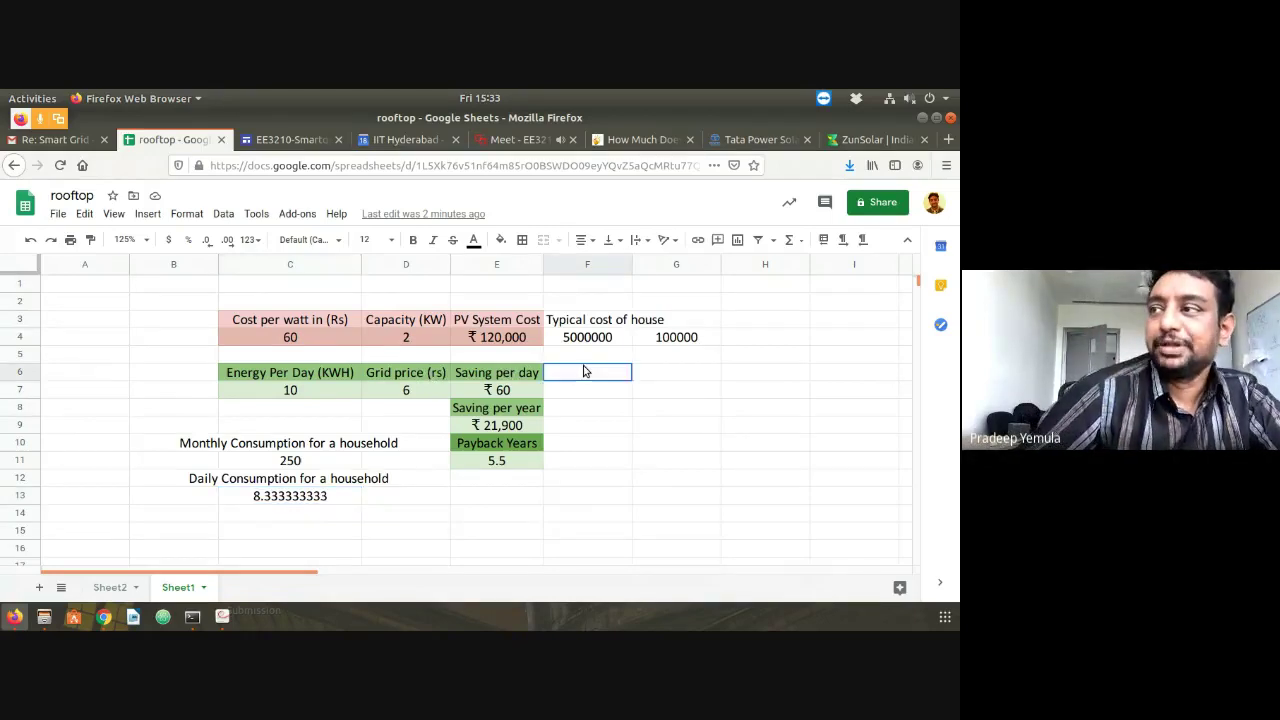
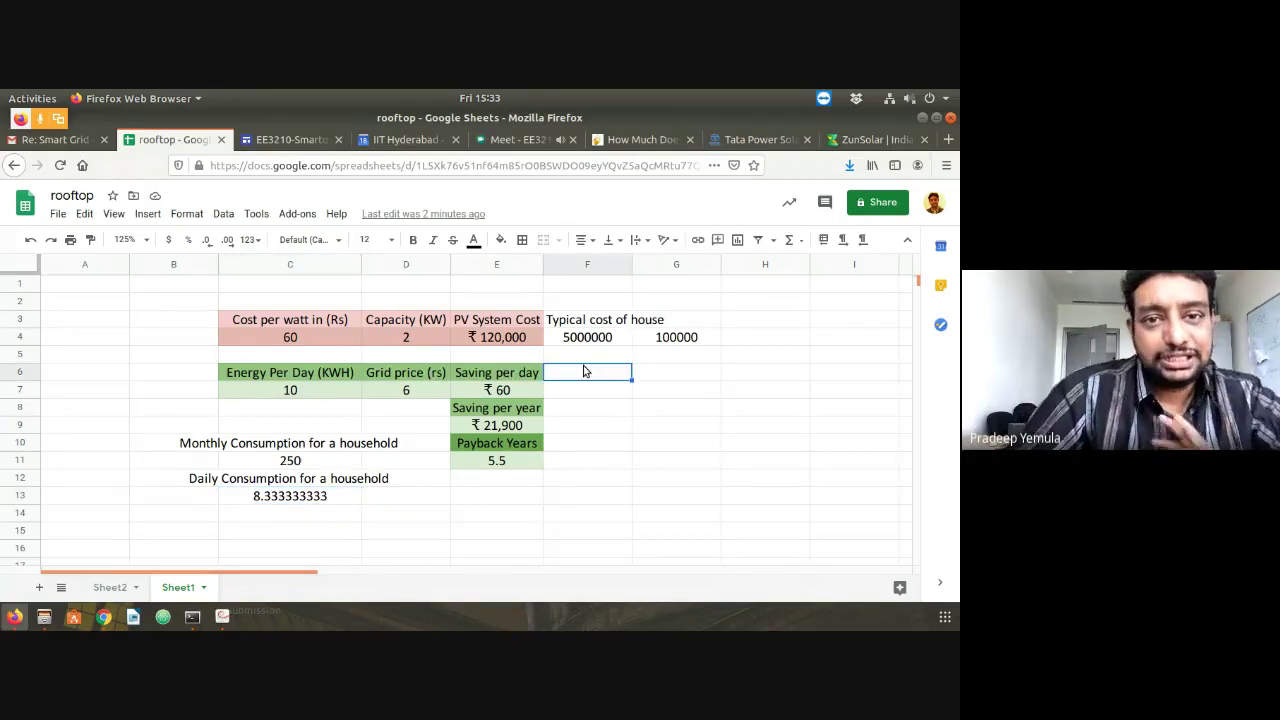
Open Sheet2 with the load parameters and narrow columns A and B together to make room for the tables
left_click(100, 587)
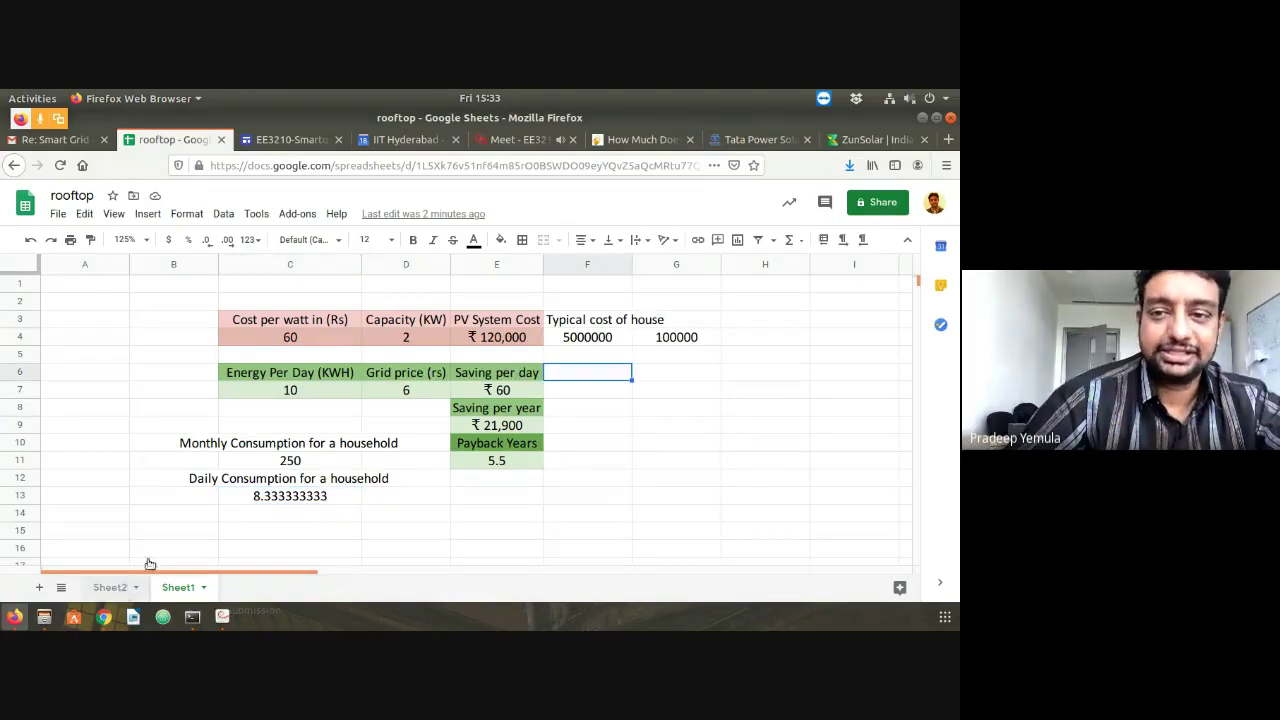
scroll(675, 452, "down", 2)
scroll(673, 455, "up", 1)
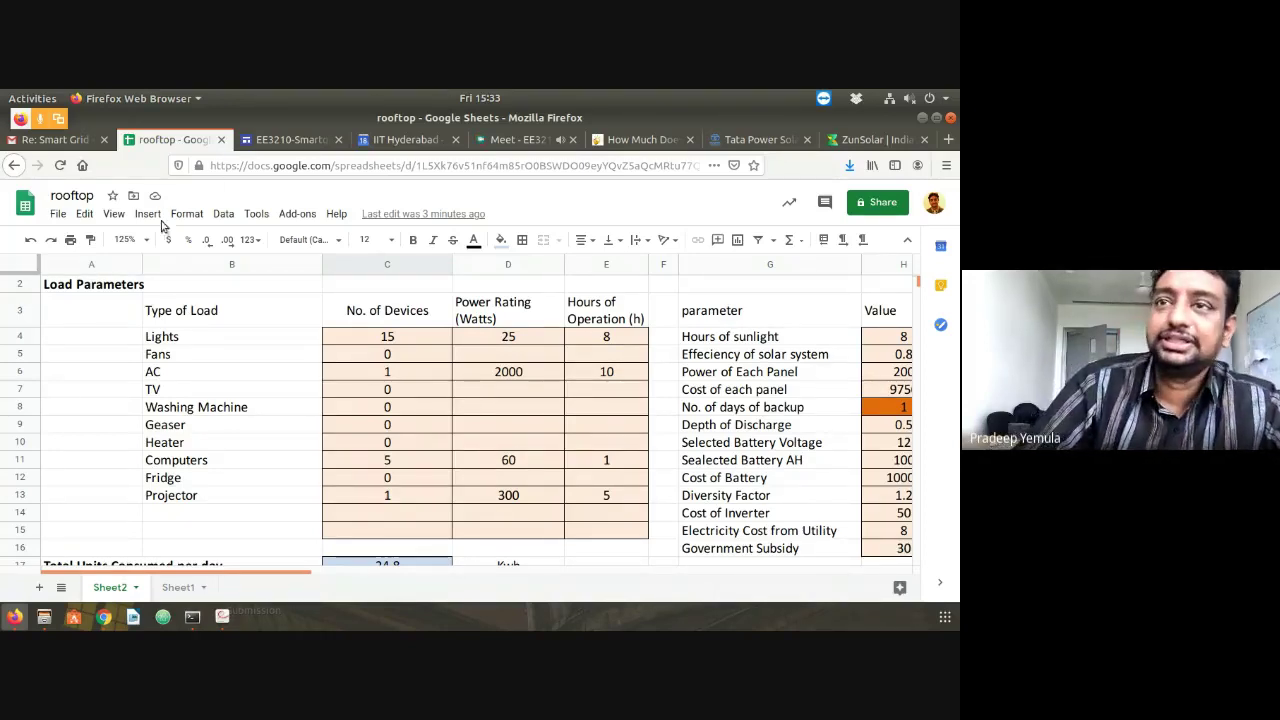
left_click_drag(147, 265, 95, 266)
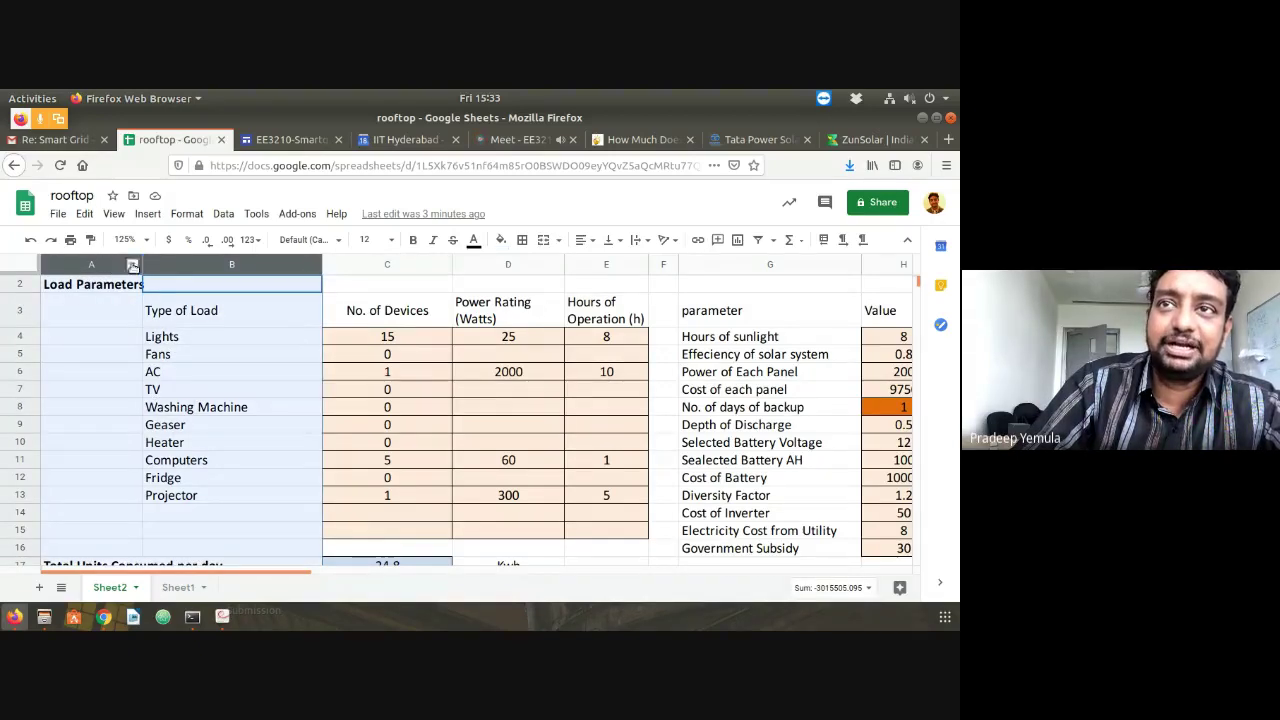
left_click_drag(134, 262, 115, 263)
left_click(228, 340)
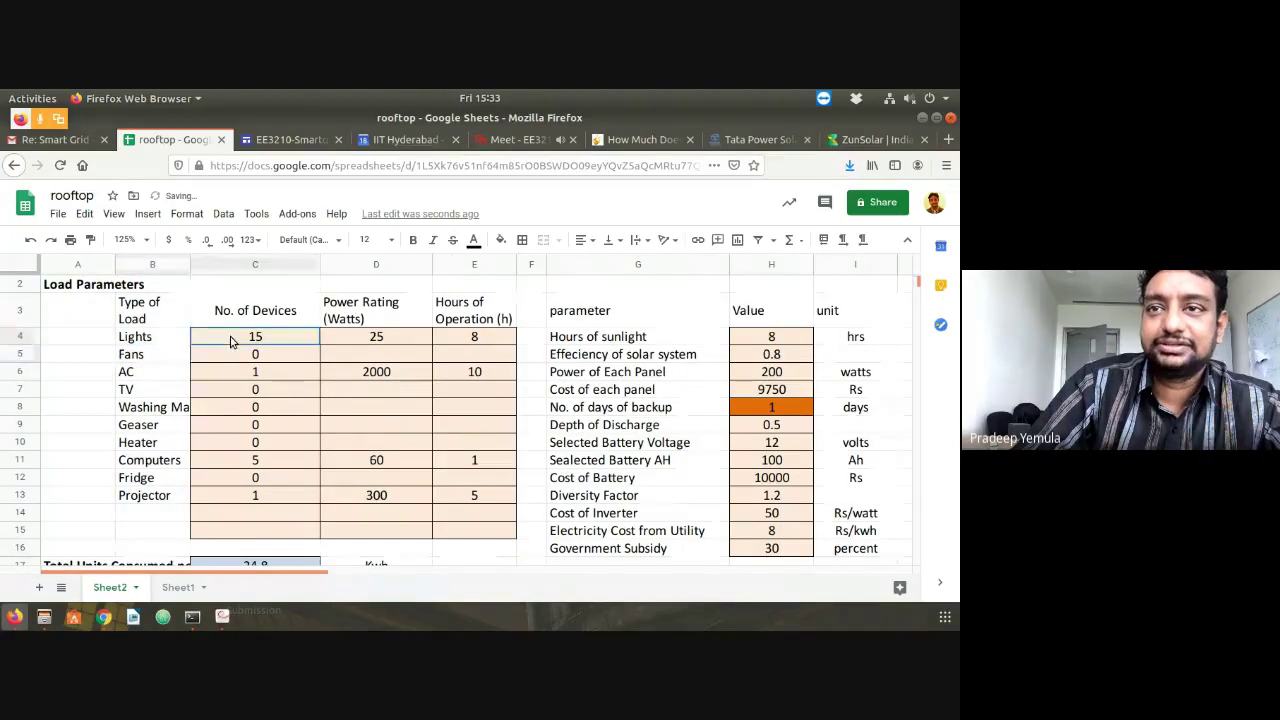
left_click(338, 340)
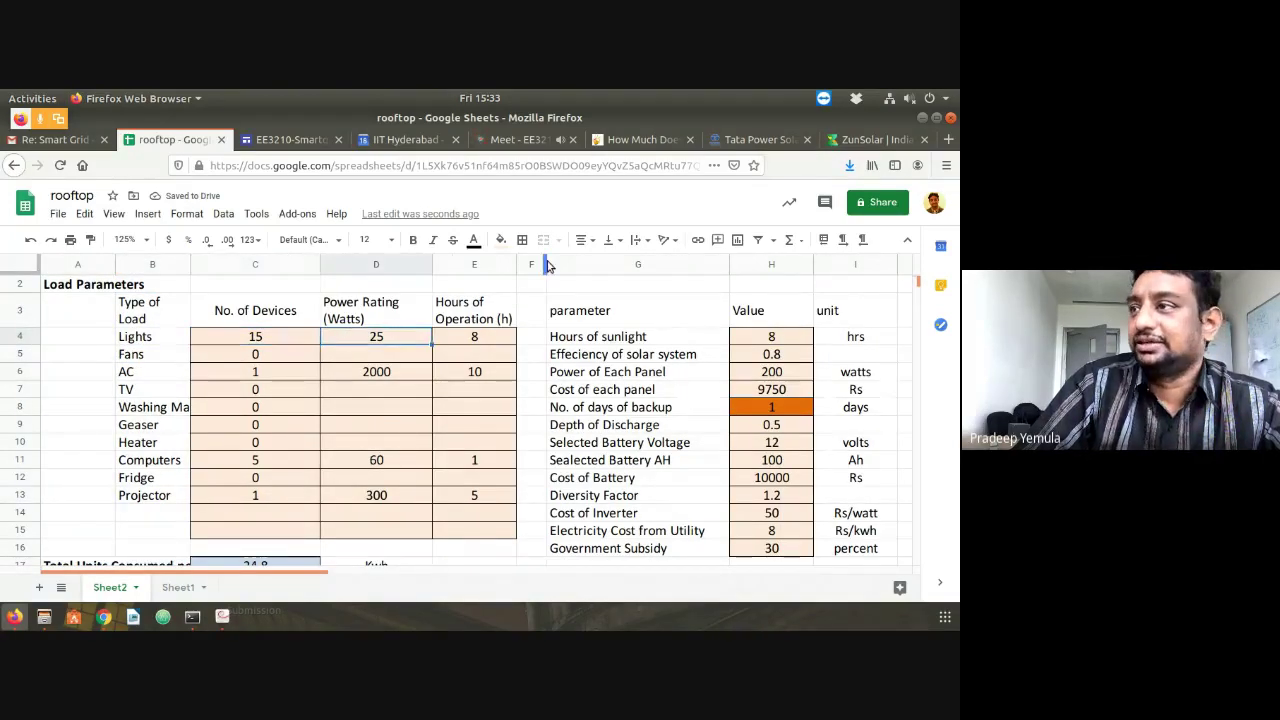
Widen column F between the load table and the parameter table, and add the heading "Consumption" in F3
left_click_drag(560, 264, 631, 264)
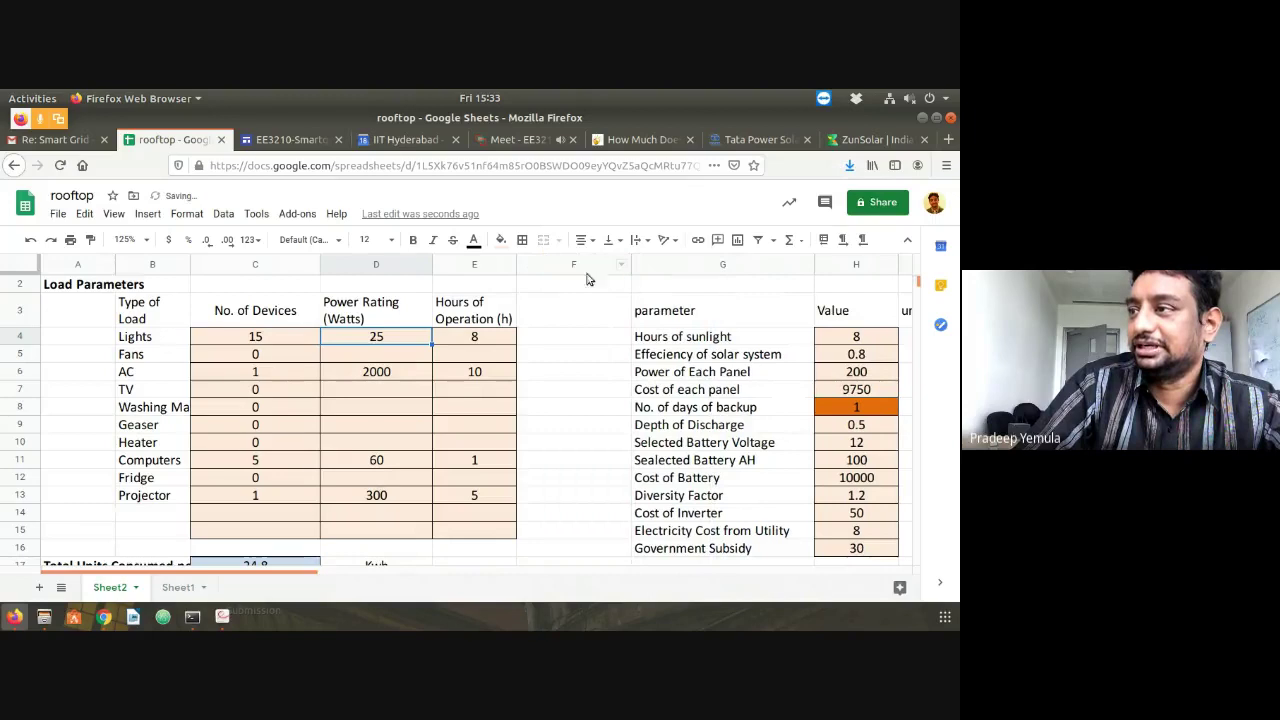
left_click(568, 322)
type("Consumption")
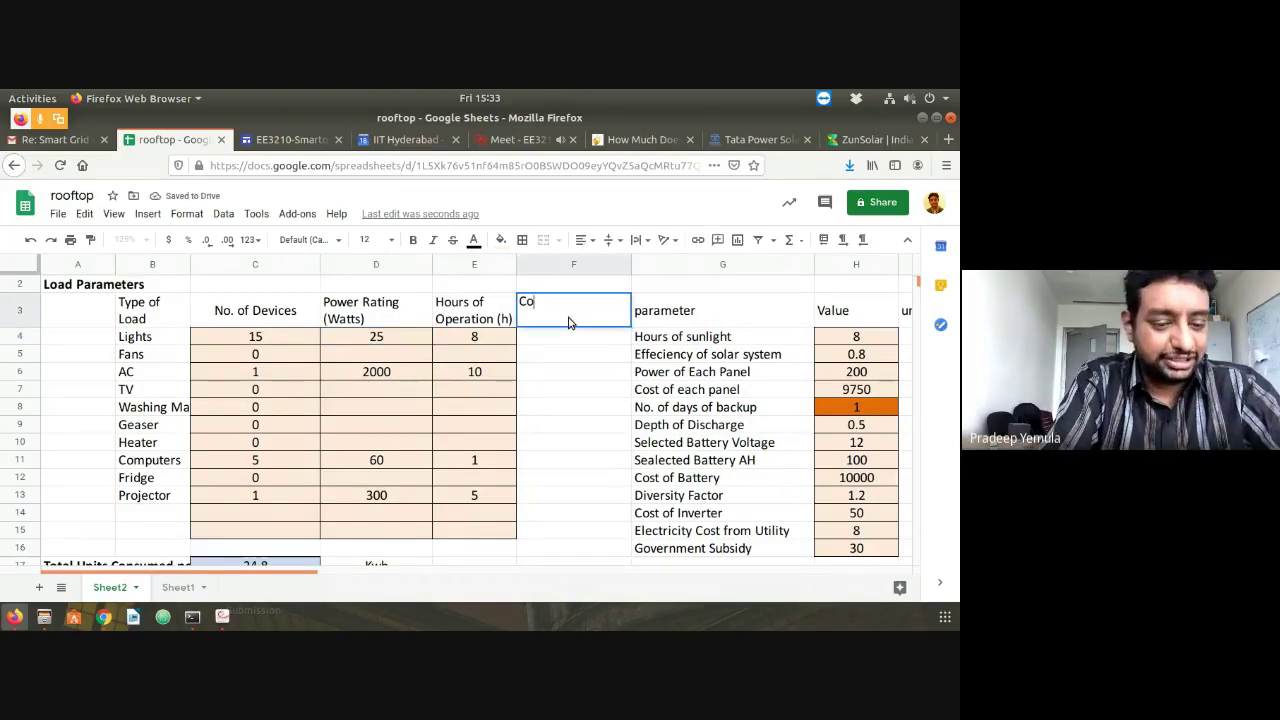
key("BackSpace")
key("BackSpace")
key("BackSpace")
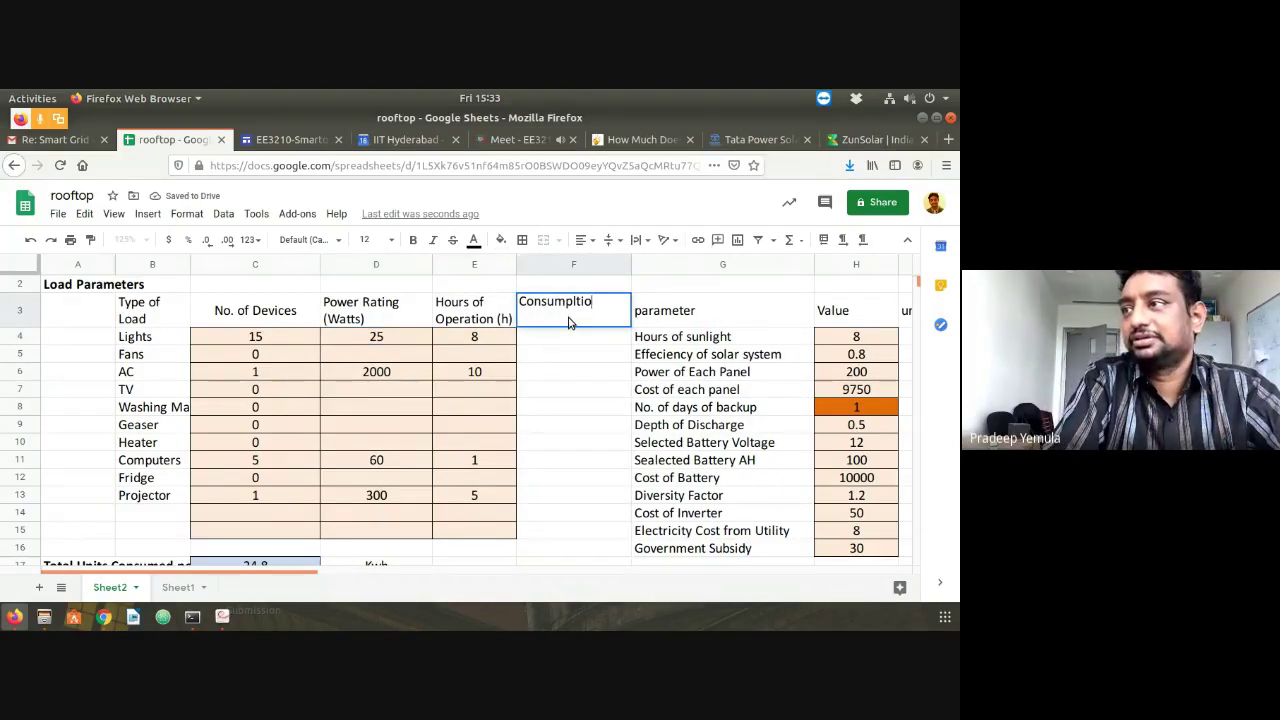
type("ion")
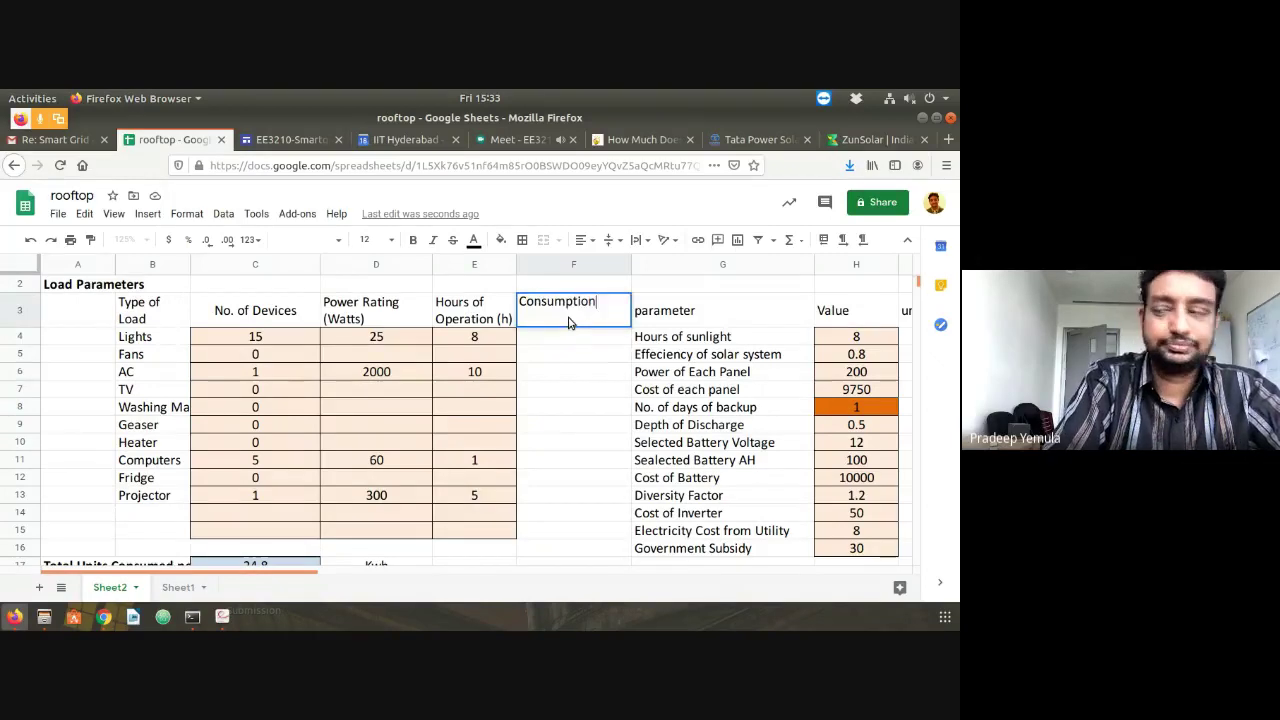
key("Return")
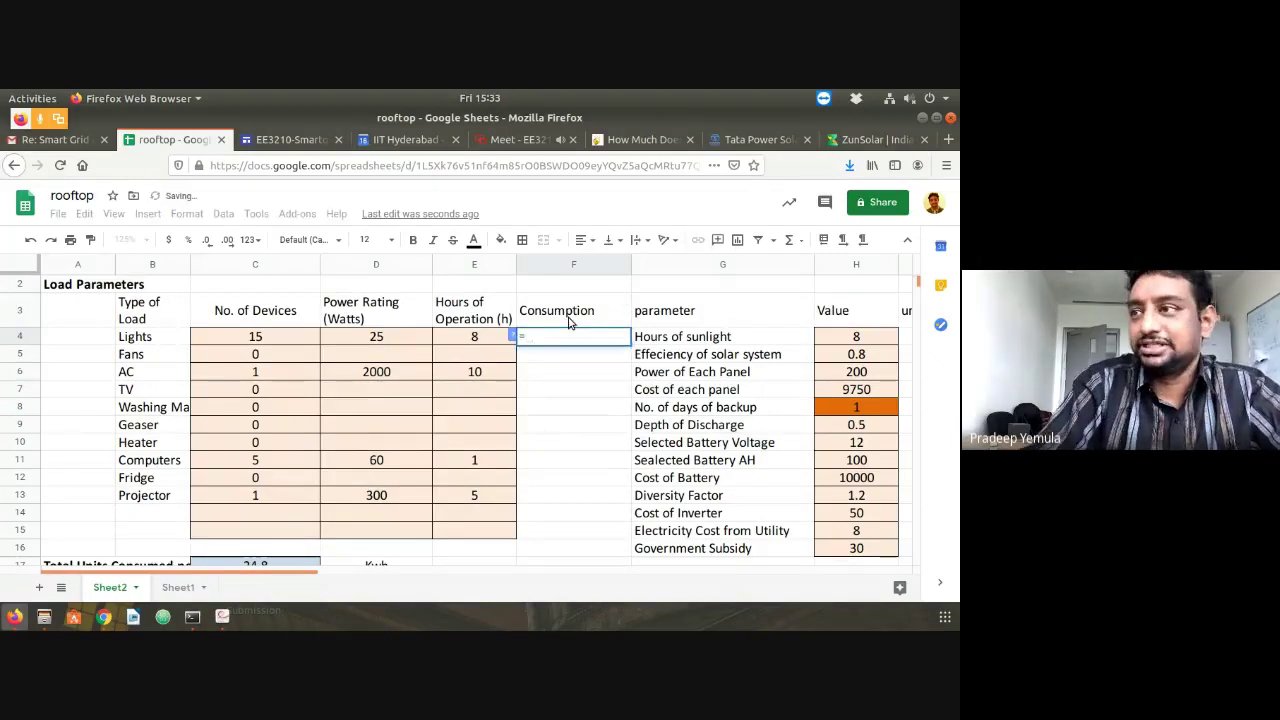
Calculate the lights' daily consumption in kWh in F4 with the formula =C4*D4*E4/1000
type("=C4*E4")
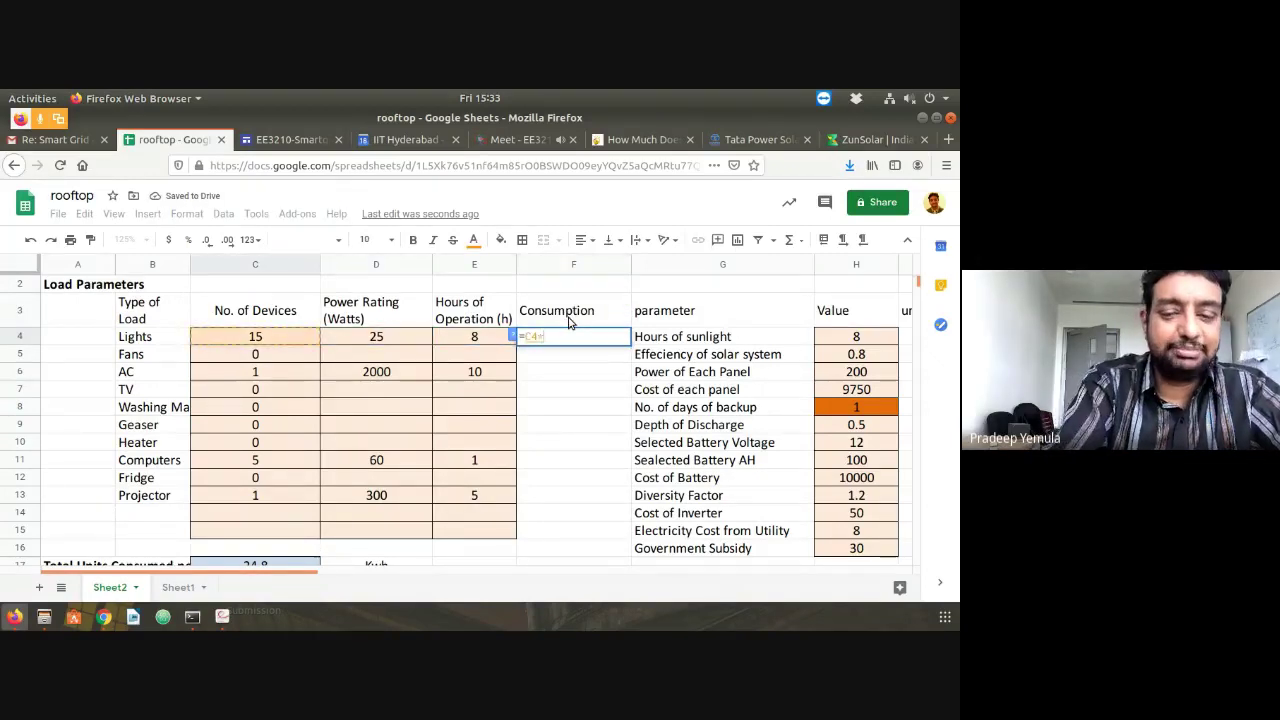
key("BackSpace")
key("BackSpace")
type("D4")
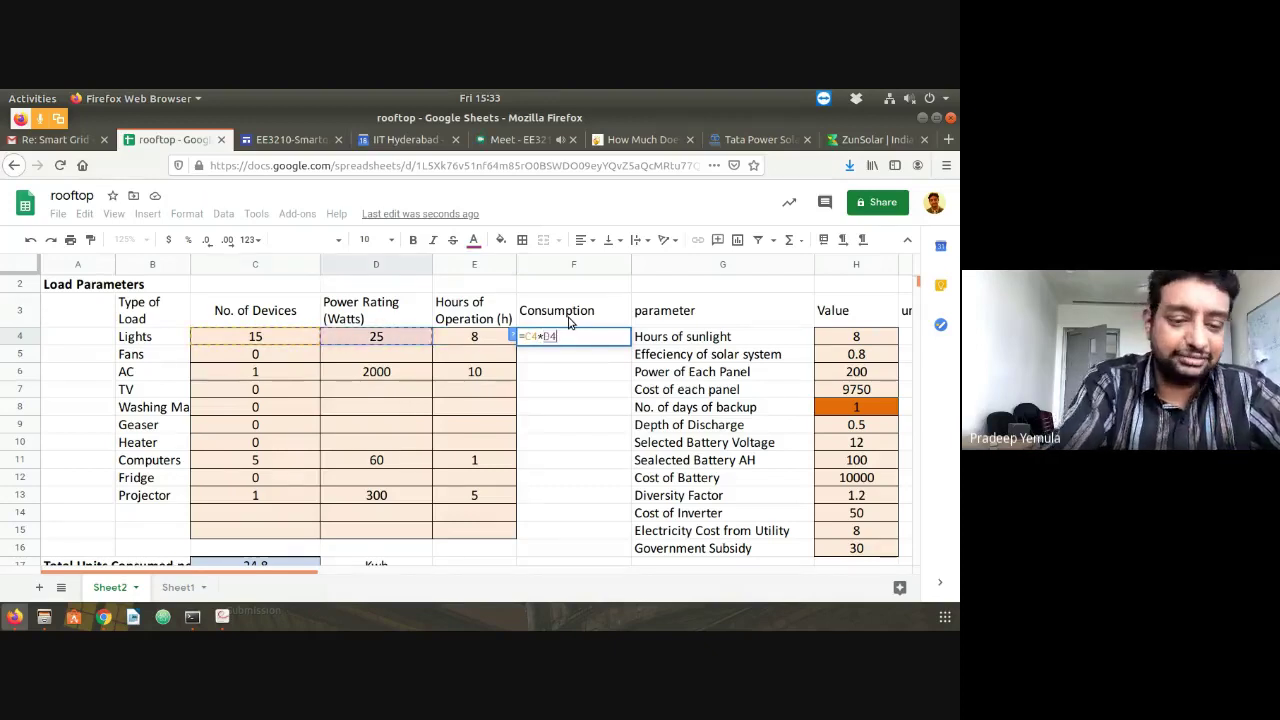
type("*E4/1000")
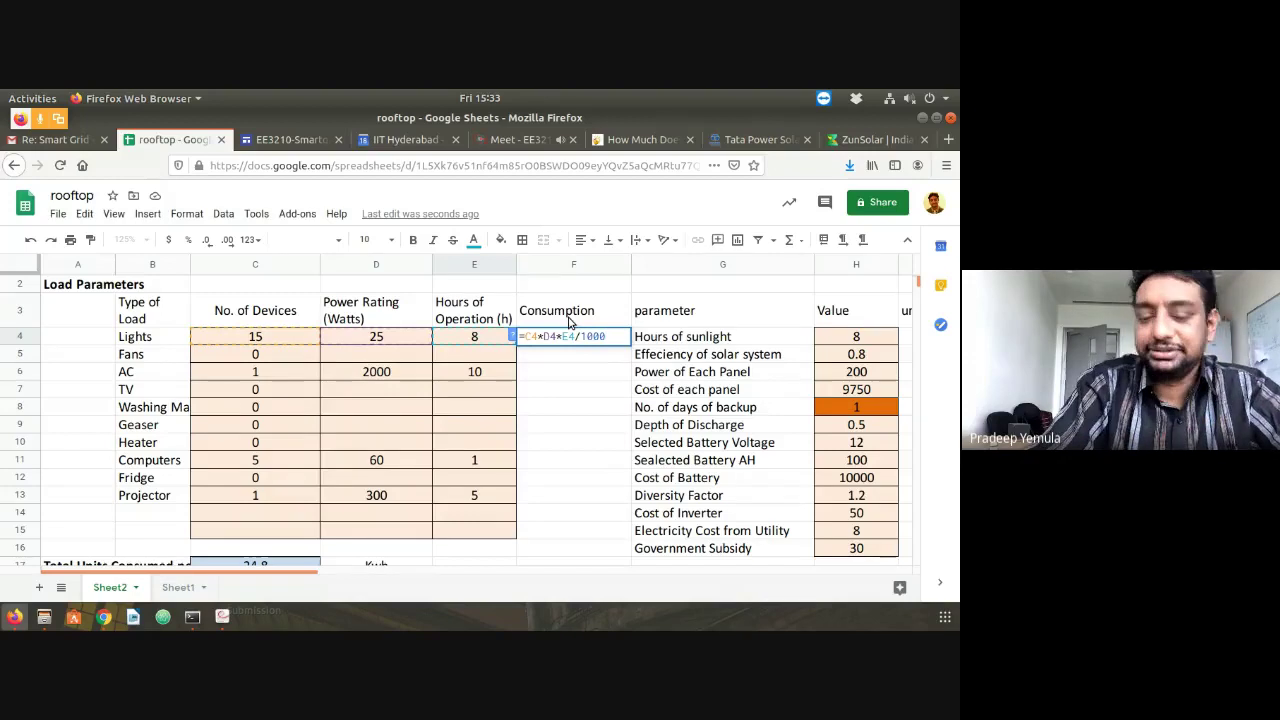
key("Return")
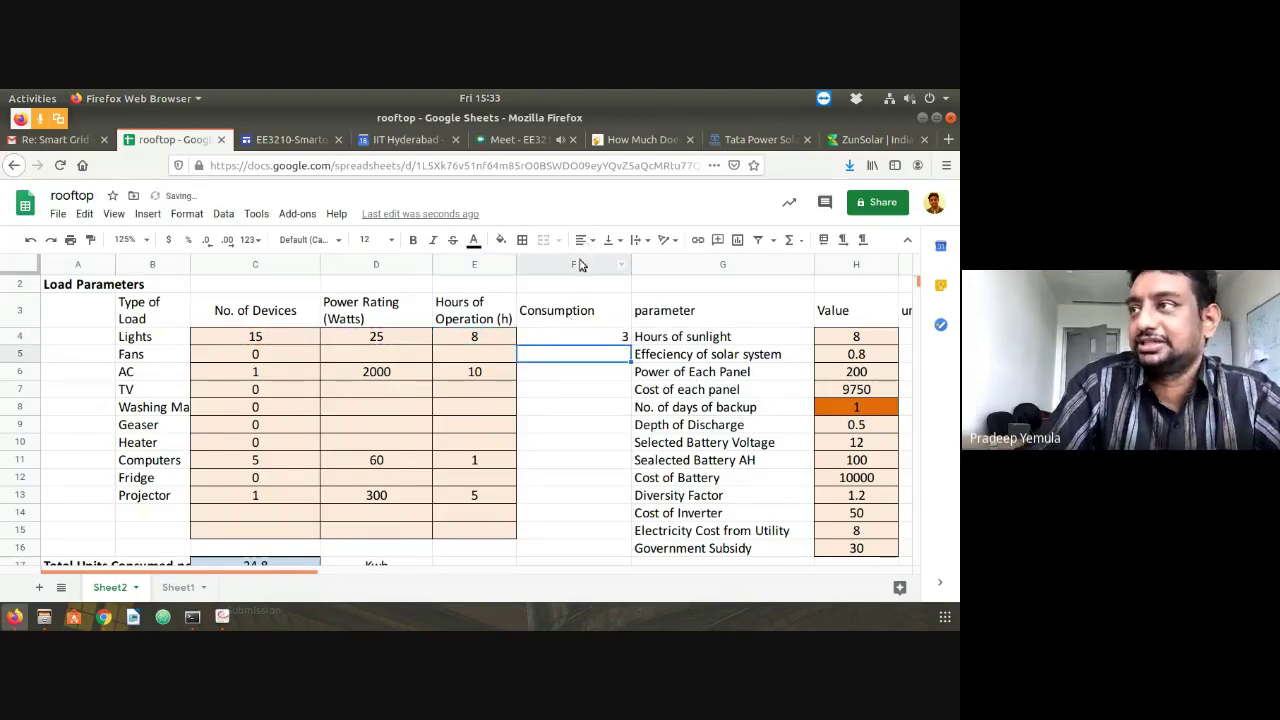
Centre the contents of column F and copy the consumption formula from F4 down to F15
left_click(580, 265)
left_click(582, 240)
left_click(600, 263)
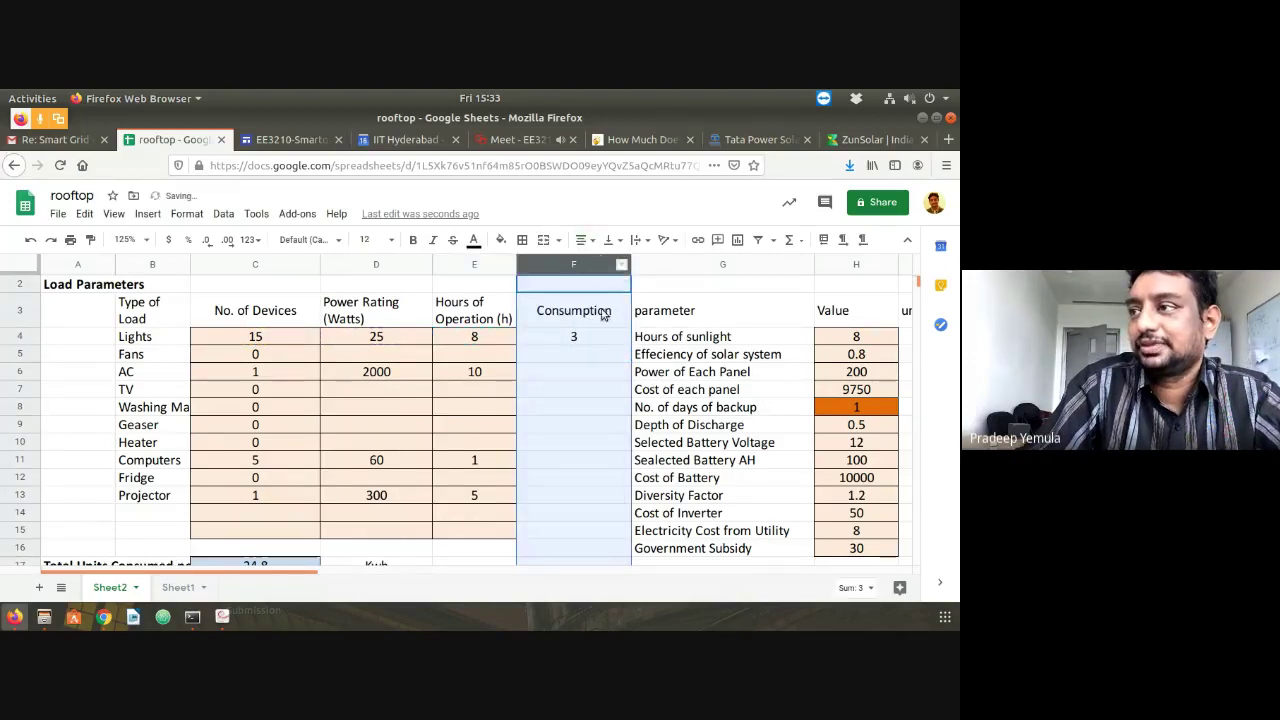
left_click(600, 338)
left_click_drag(631, 350, 623, 532)
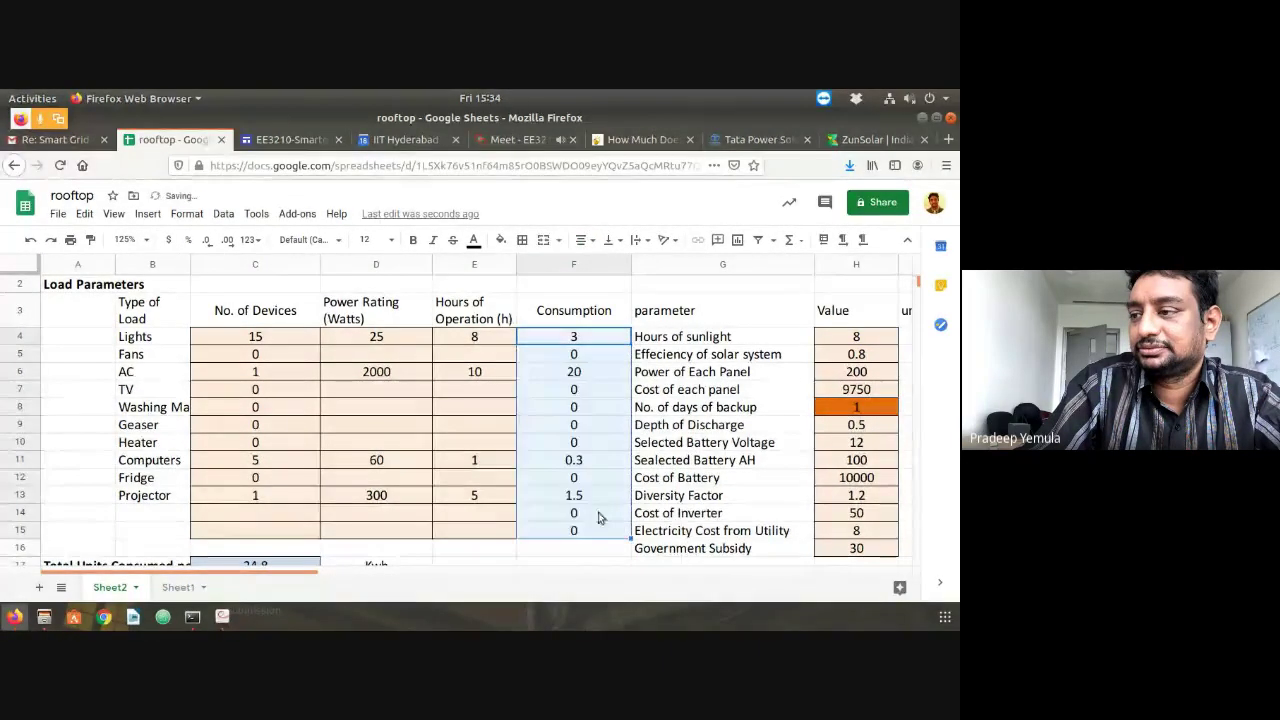
Add the label "Total" in E16 below the hours of operation
left_click(511, 542)
type("Total")
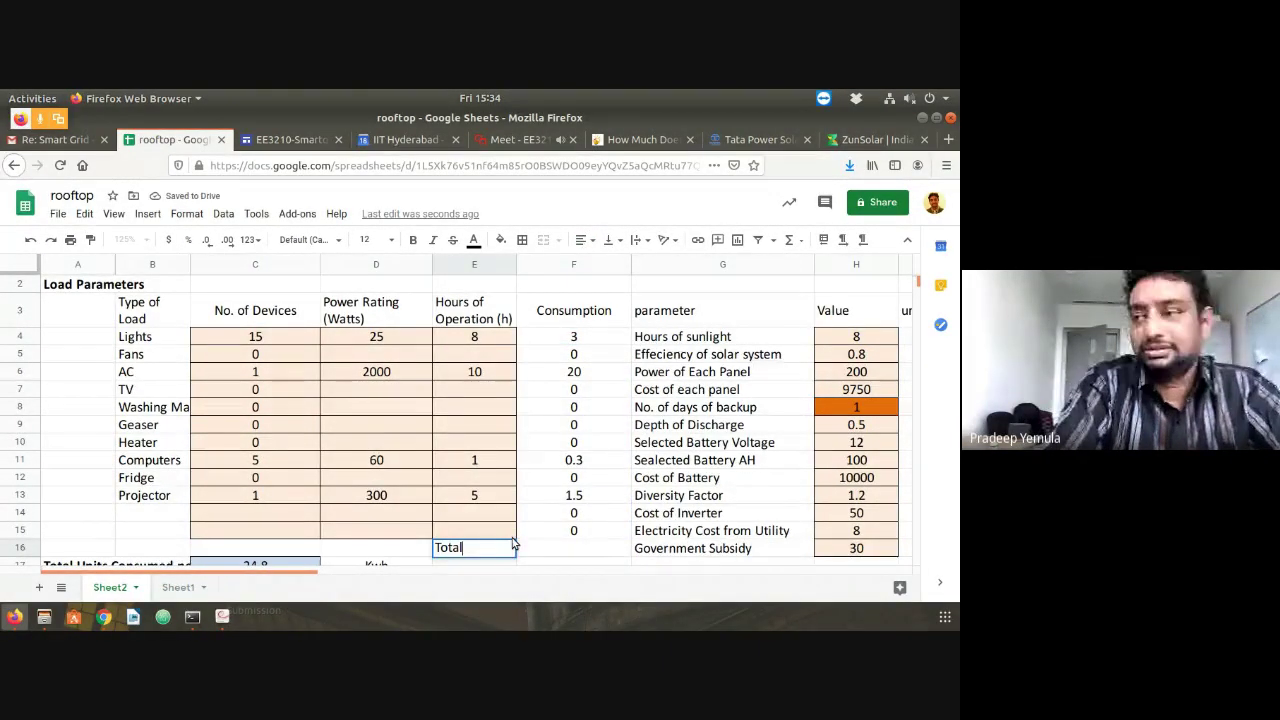
key("Return")
Sum the consumption of all loads in F16 with the formula =sum(F4:F15)
key("Up")
key("Right")
type("=sum(")
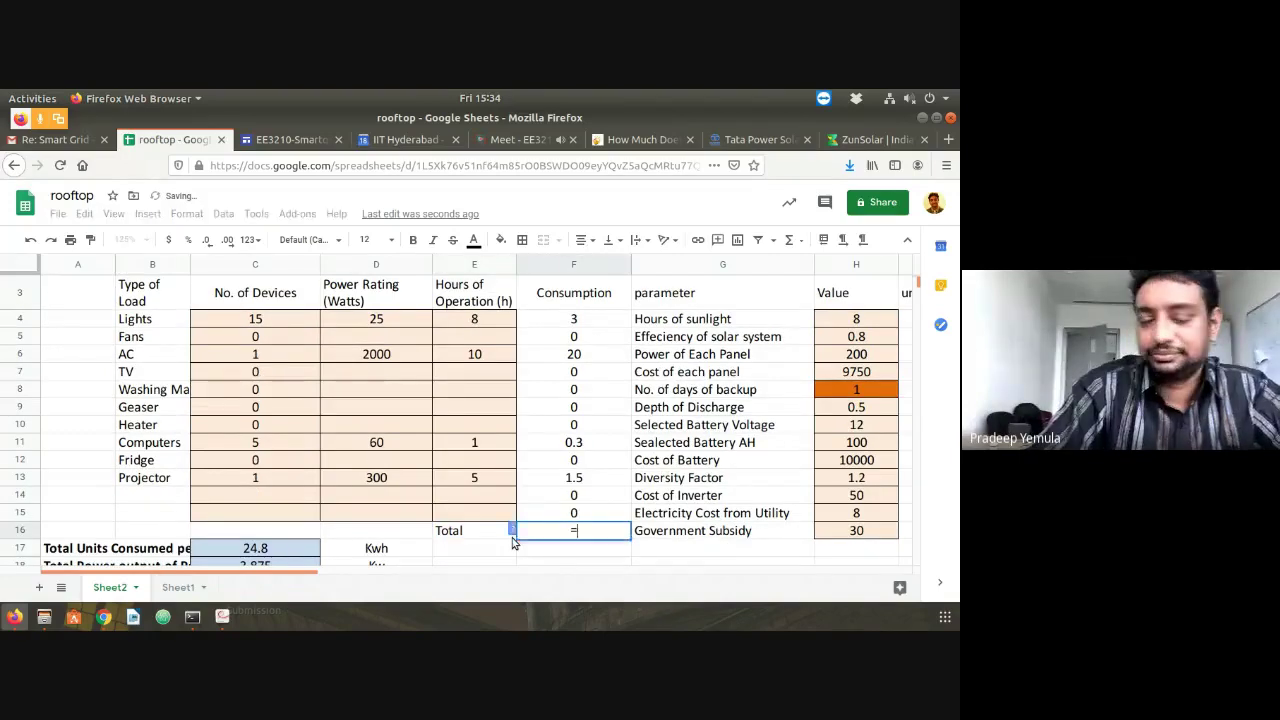
key("Up")
key("shift+Up")
key("shift+Up")
key("shift+Up")
key("shift+Up")
key("shift+Up")
key("shift+Up")
key("shift+Up")
key("shift+Up")
key("shift+Up")
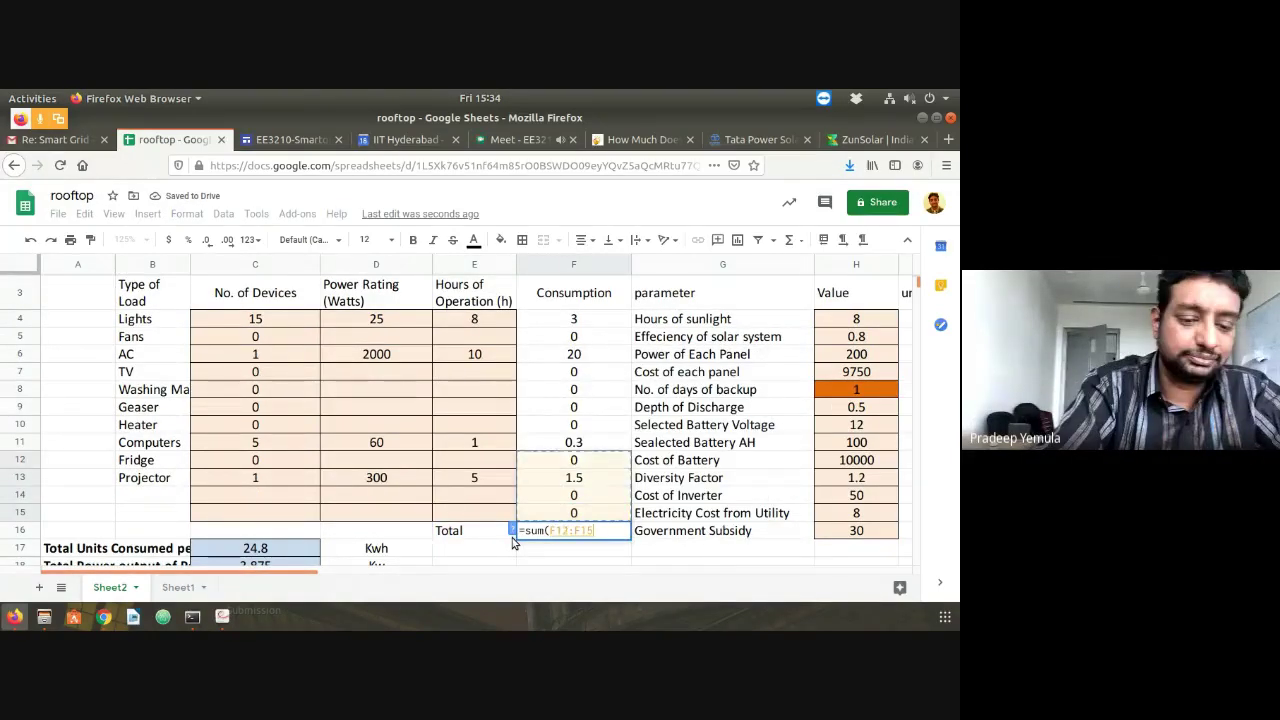
key("shift+Up")
key("shift+Up")
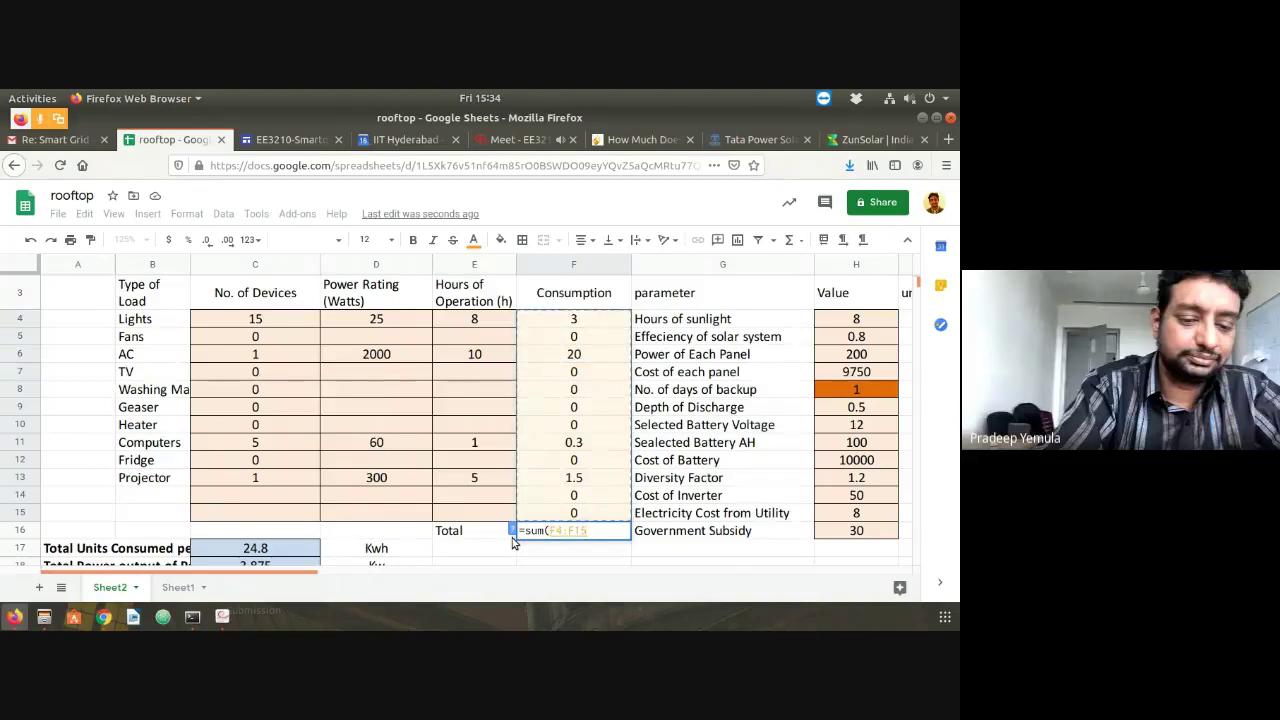
type(")")
key("Return")
key("Up")
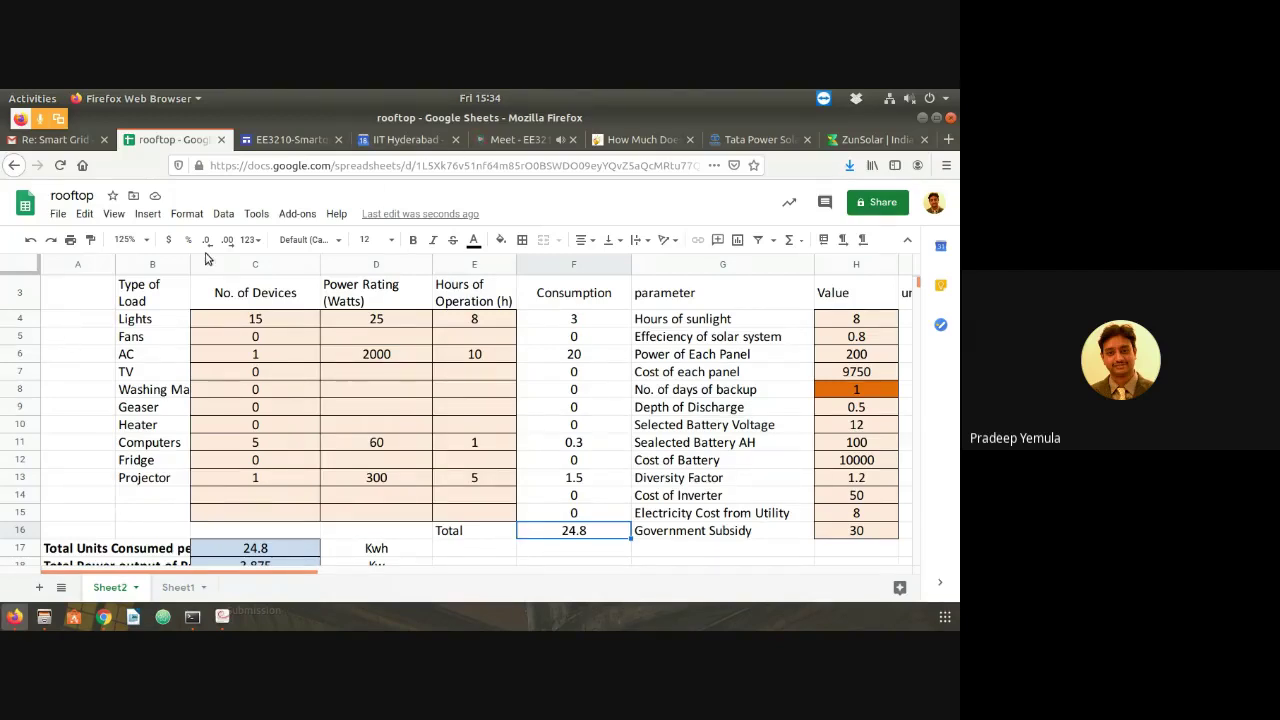
Widen column B until the load names fit and set the number of lights in C4 to 20
left_click_drag(190, 260, 237, 255)
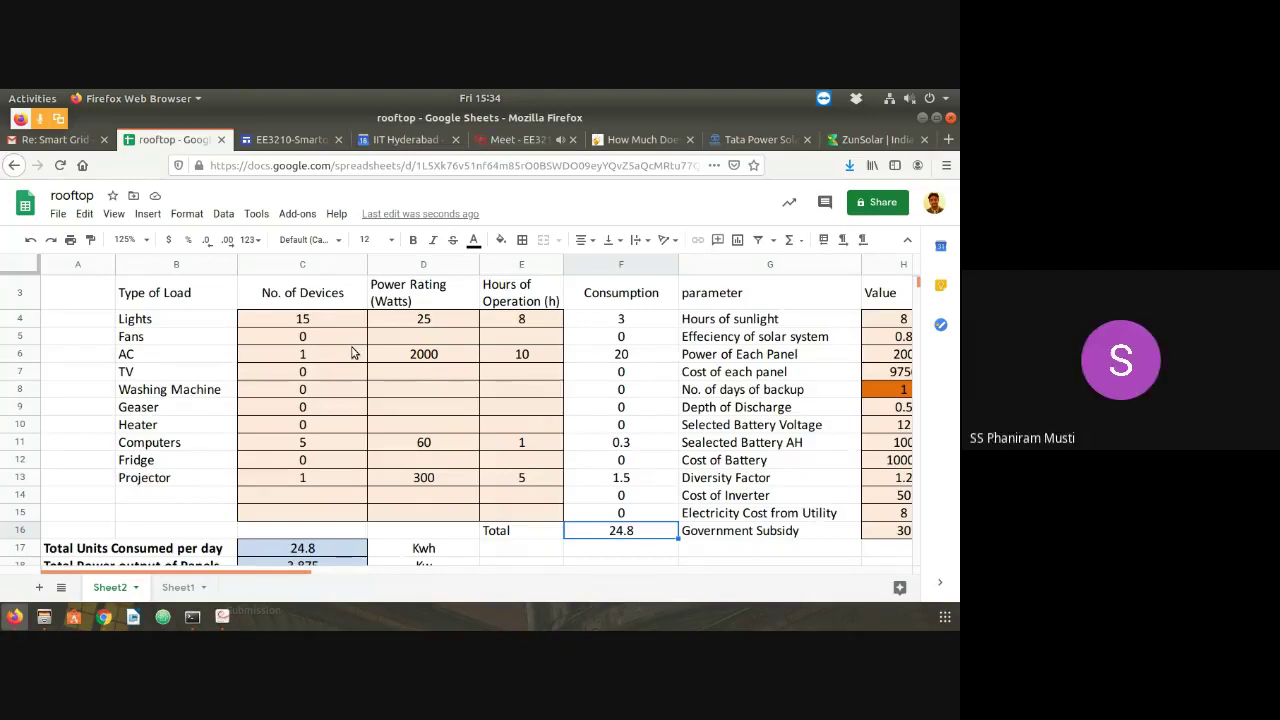
left_click(355, 320)
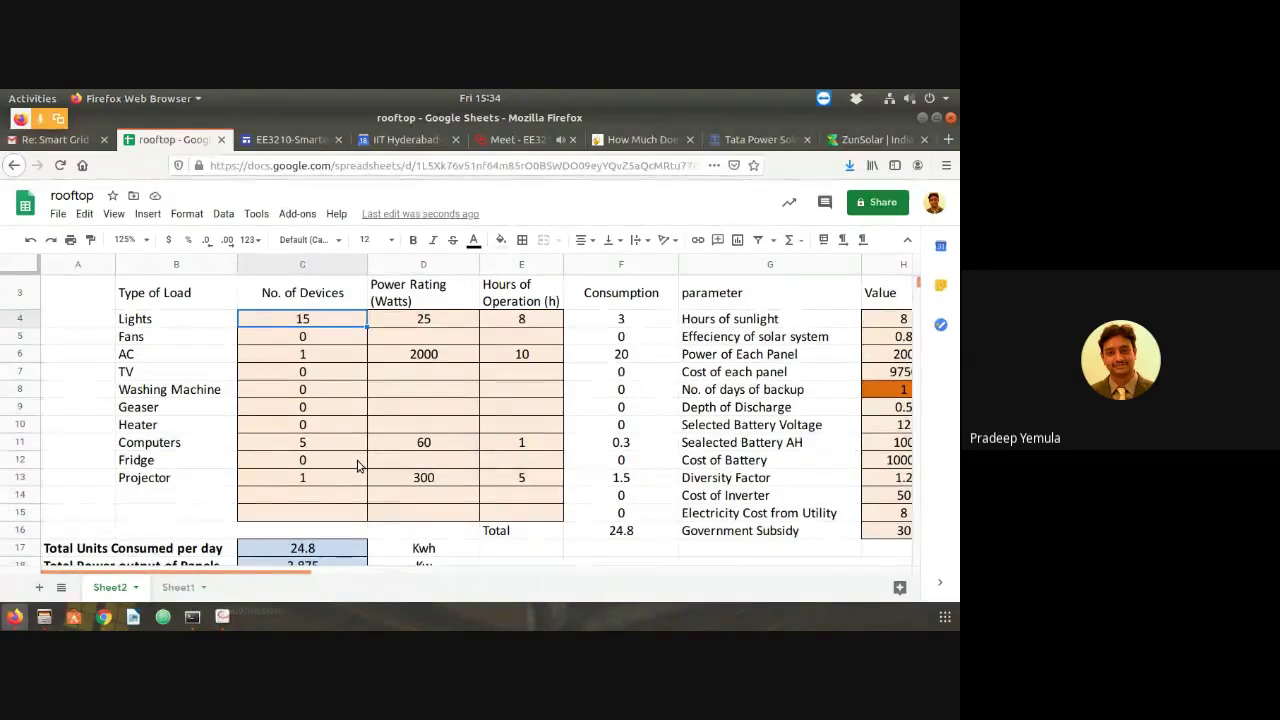
type("20")
key("Return")
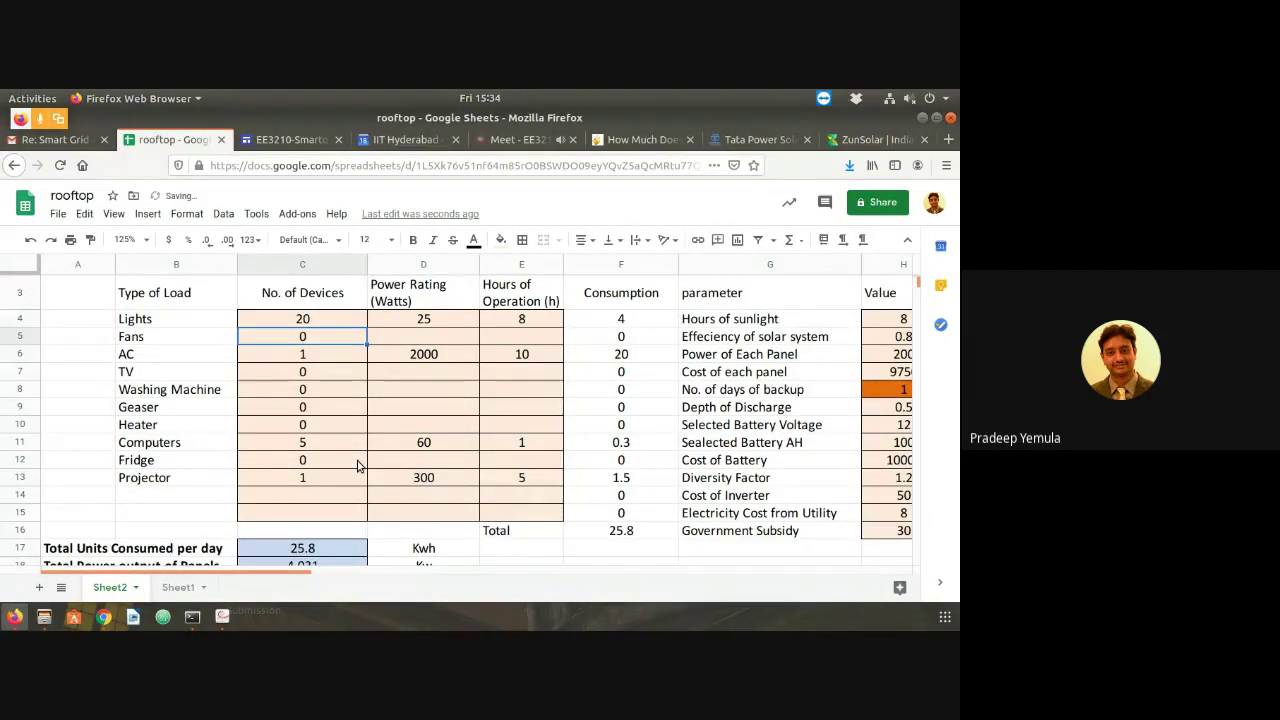
Set the lights' power rating in D4 to 80 watts and their hours of operation in E4 to 12
key("Up")
key("Right")
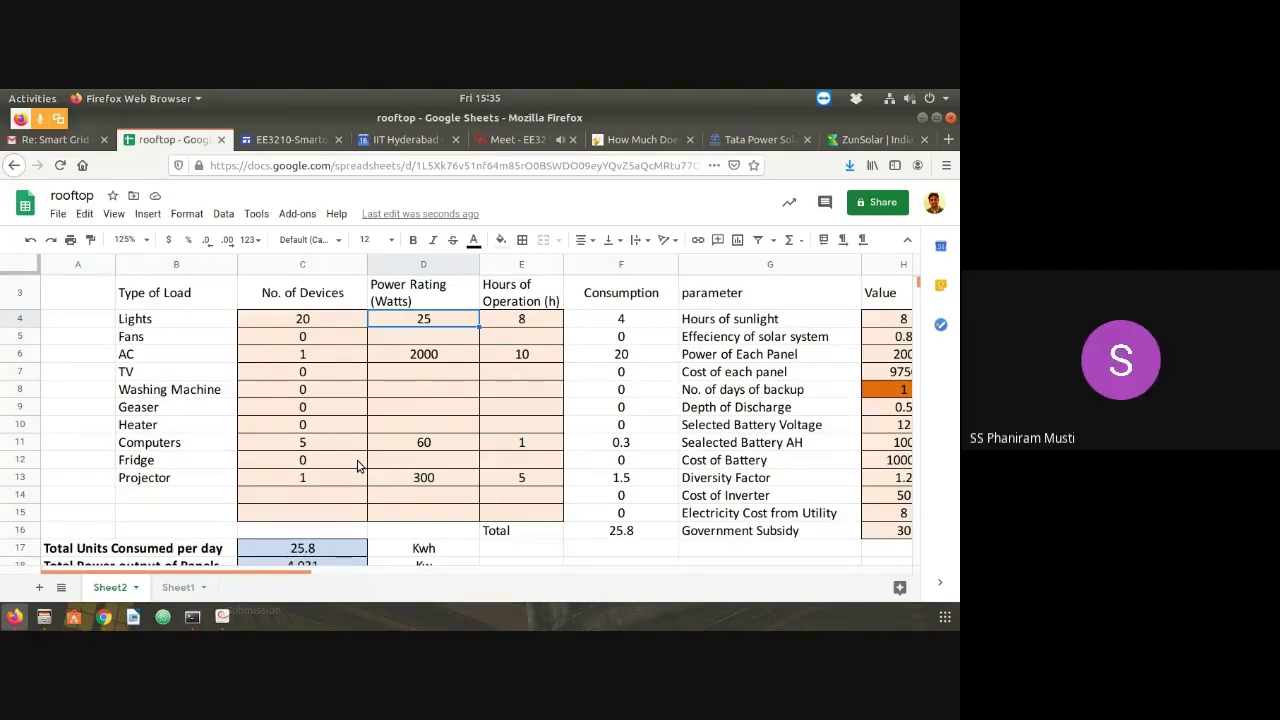
type("80")
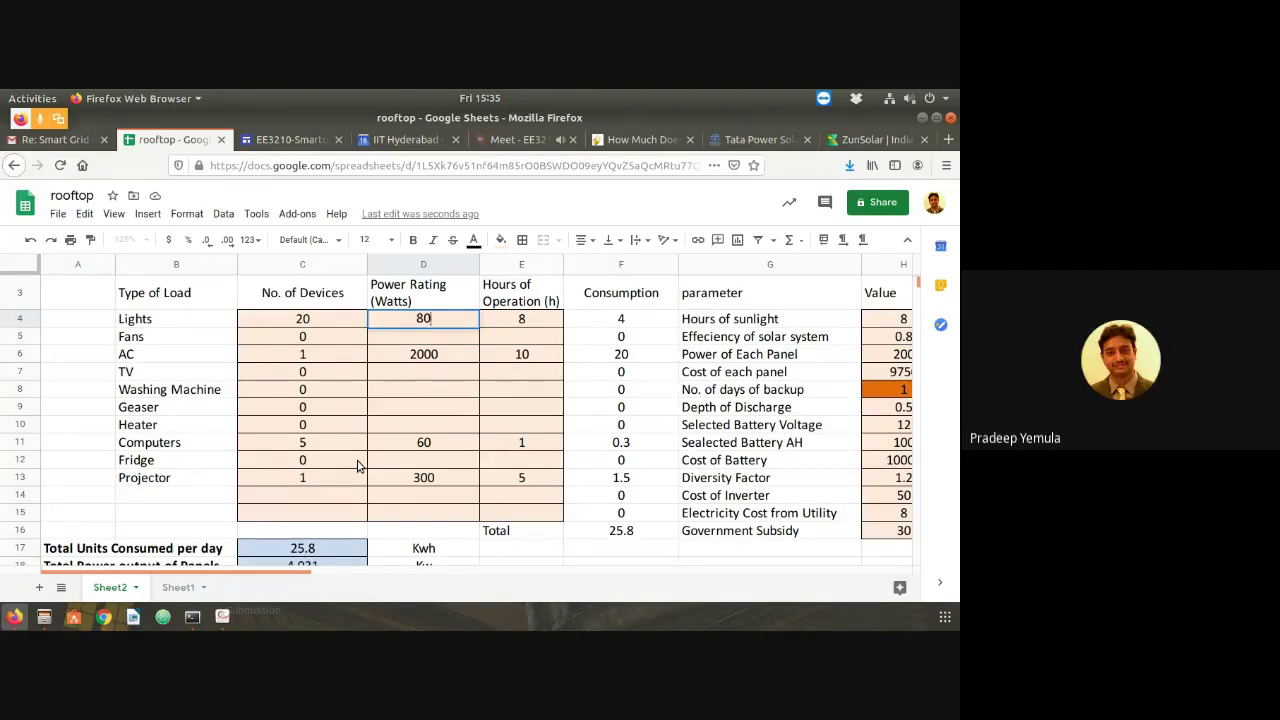
key("Tab")
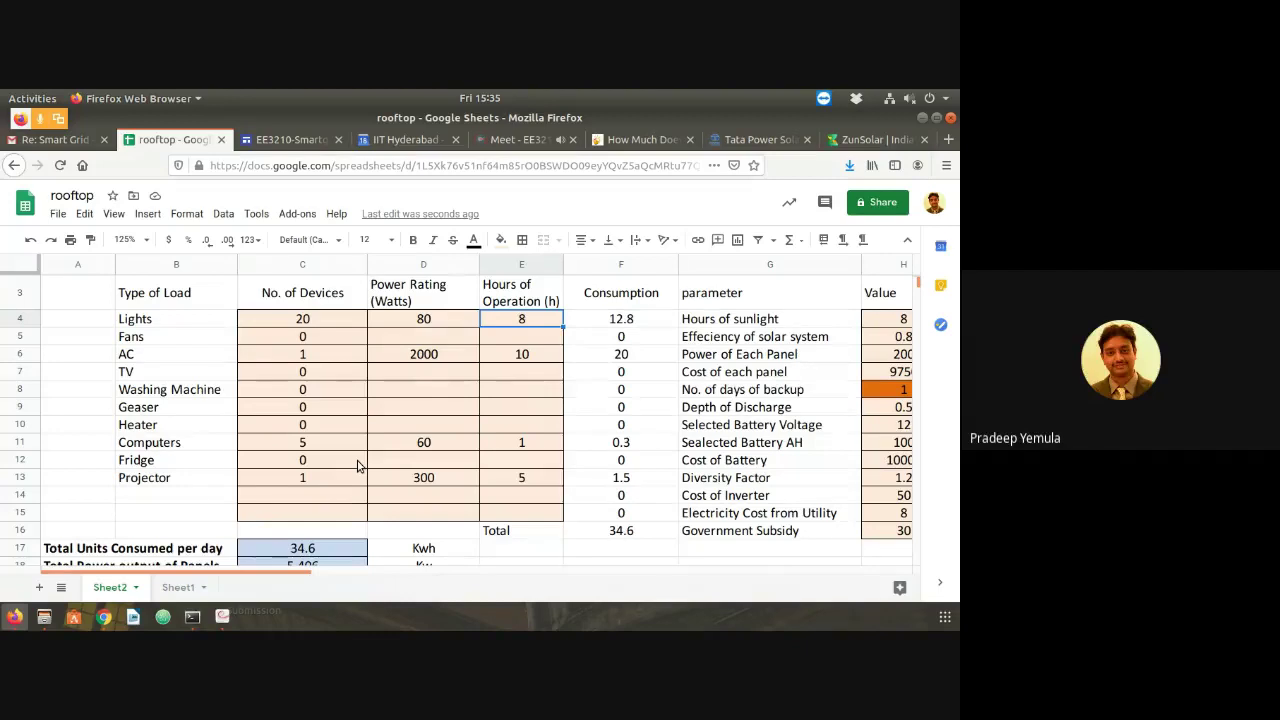
type("12")
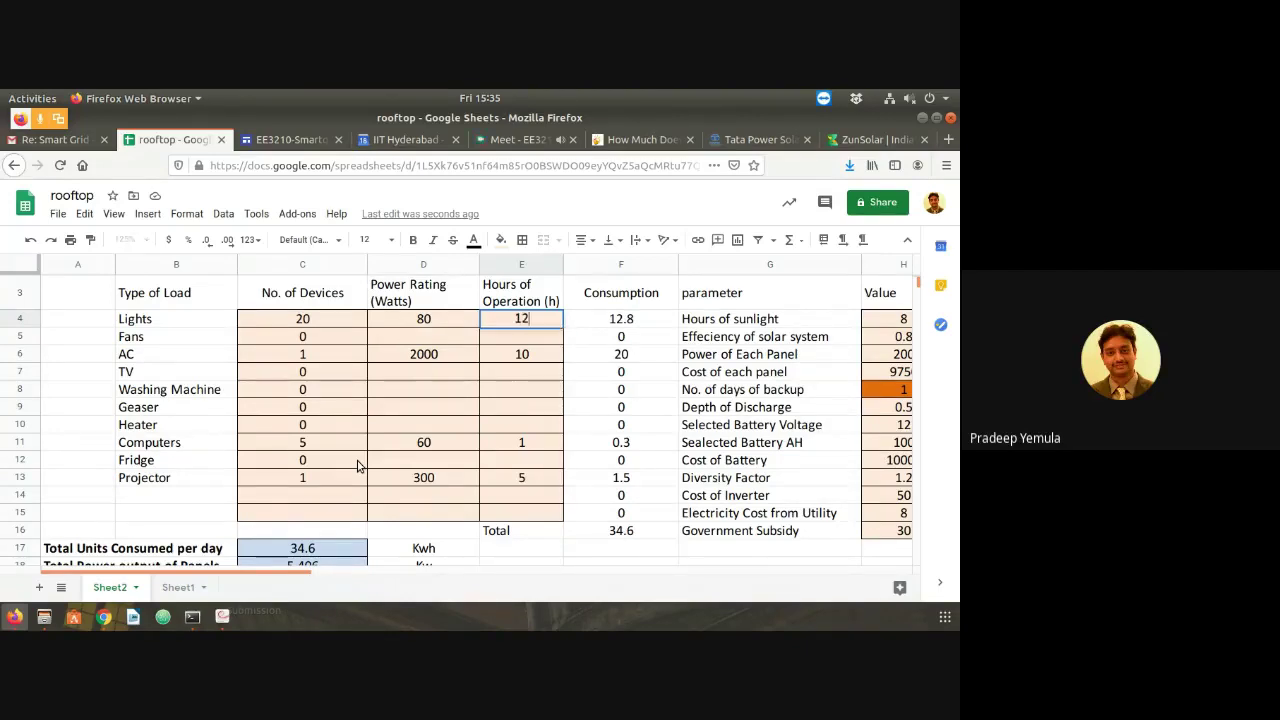
key("Return")
key("Left")
key("Down")
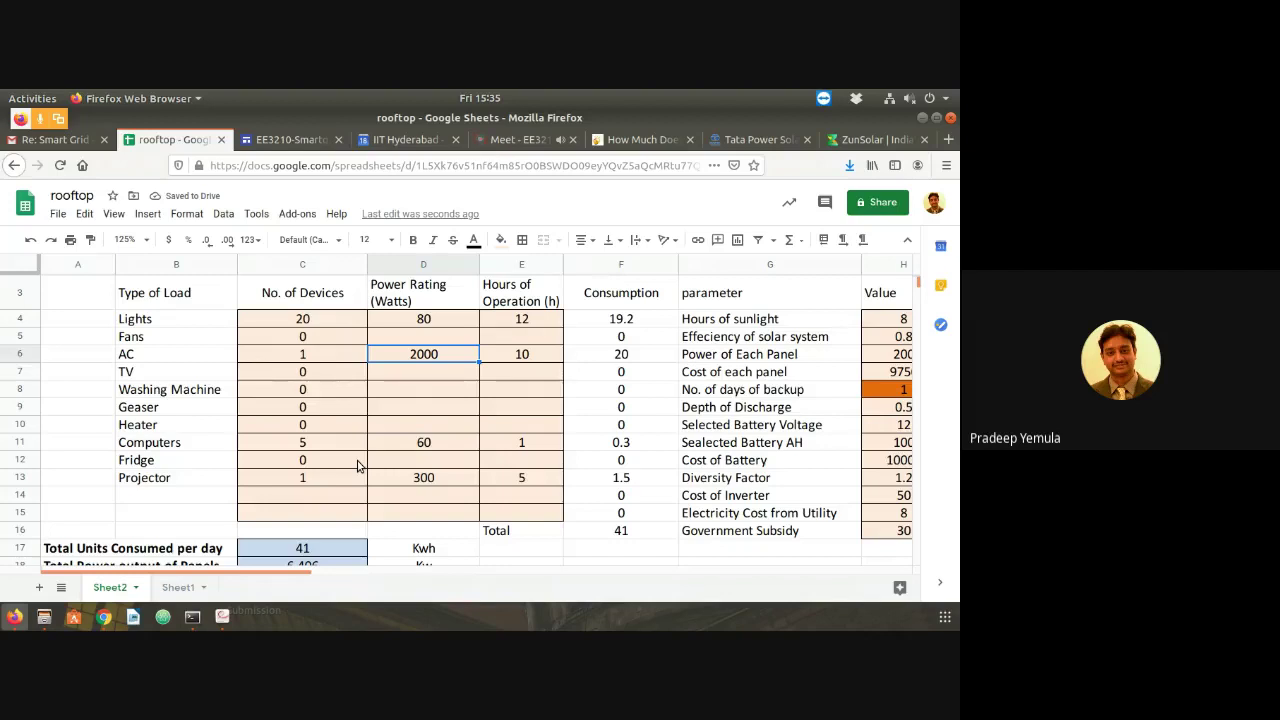
key("Up")
key("Left")
key("Up")
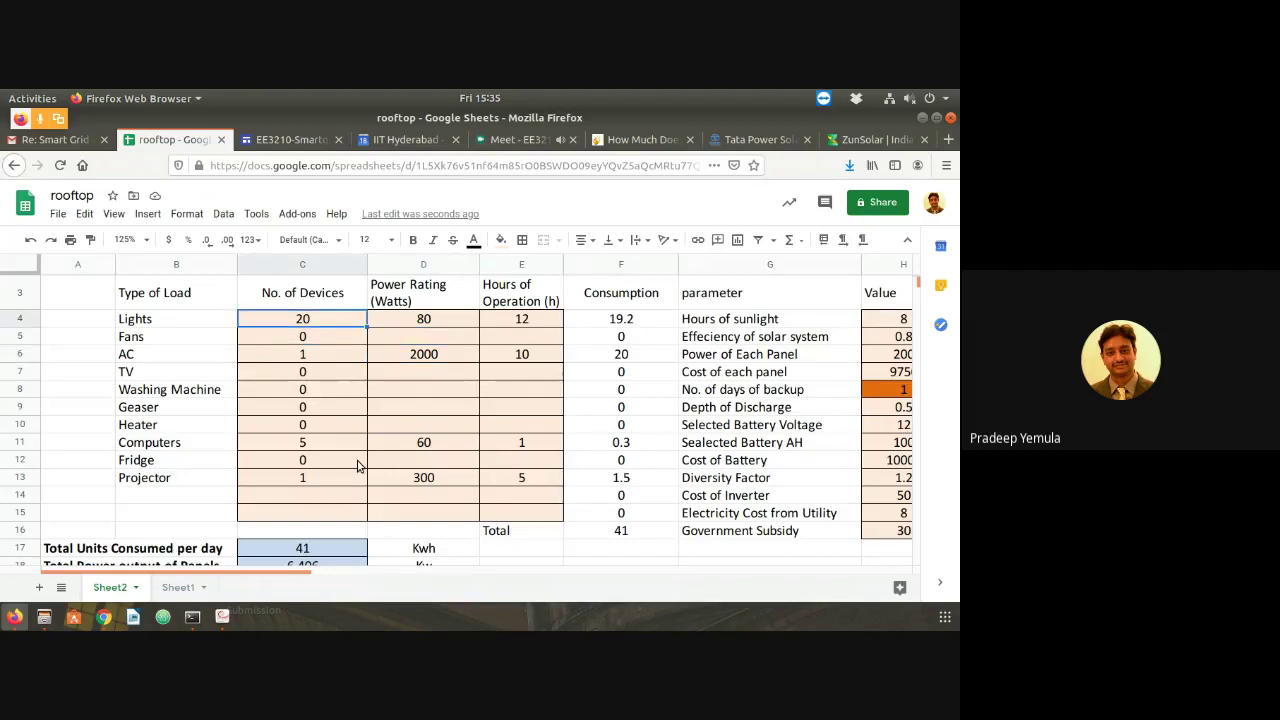
Fill in the Fans row with 6 devices, a 60 watt power rating and 12 hours of operation
key("Down")
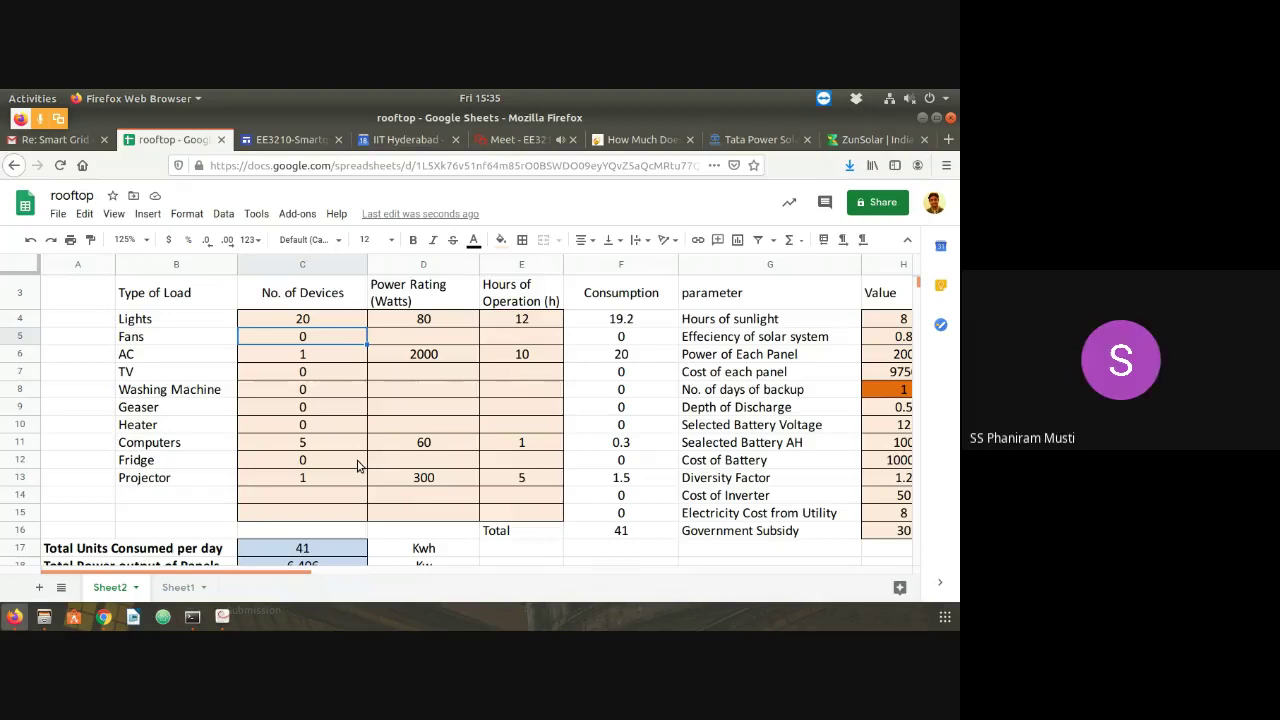
type("5")
key("Tab")
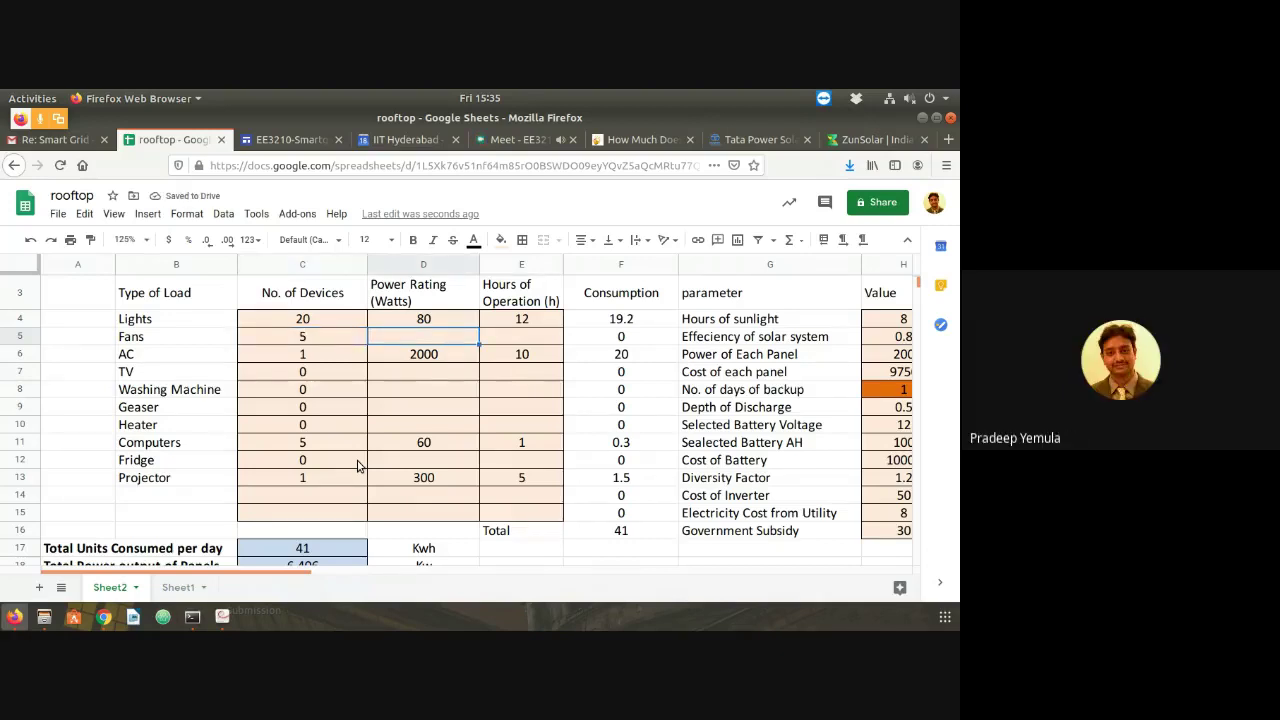
key("shift+Tab")
type("6")
key("Tab")
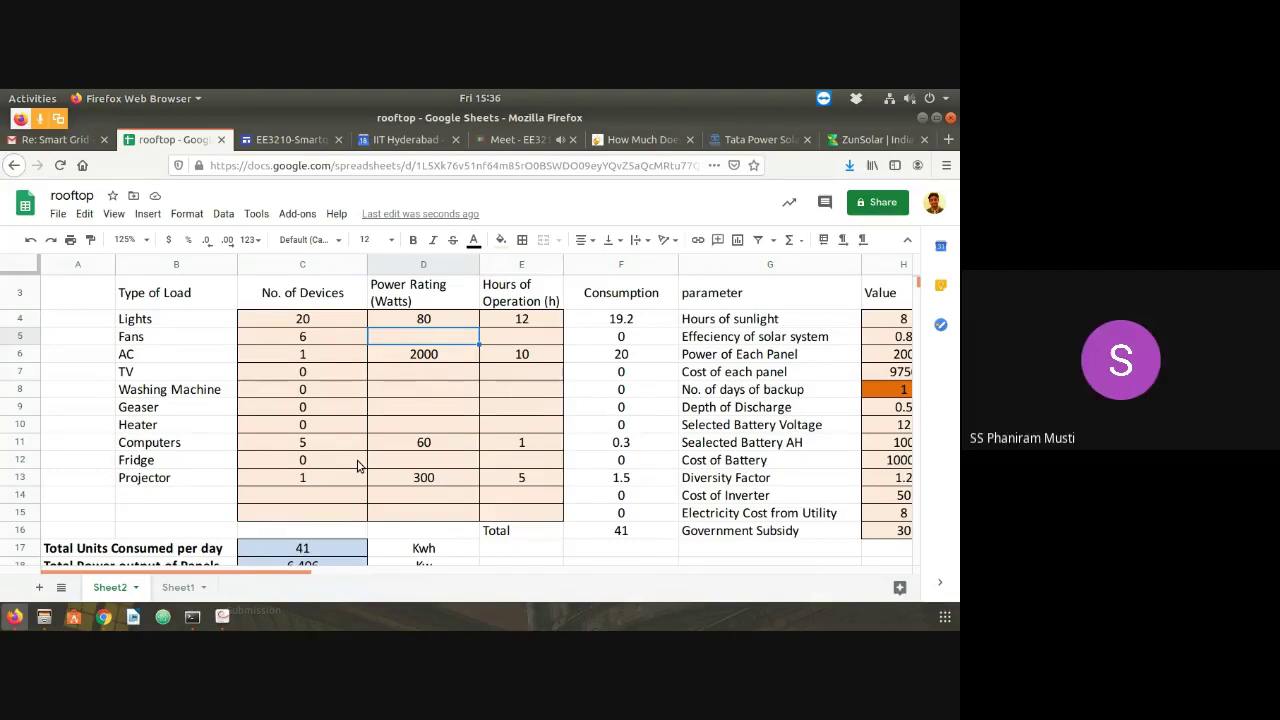
type("60")
key("Tab")
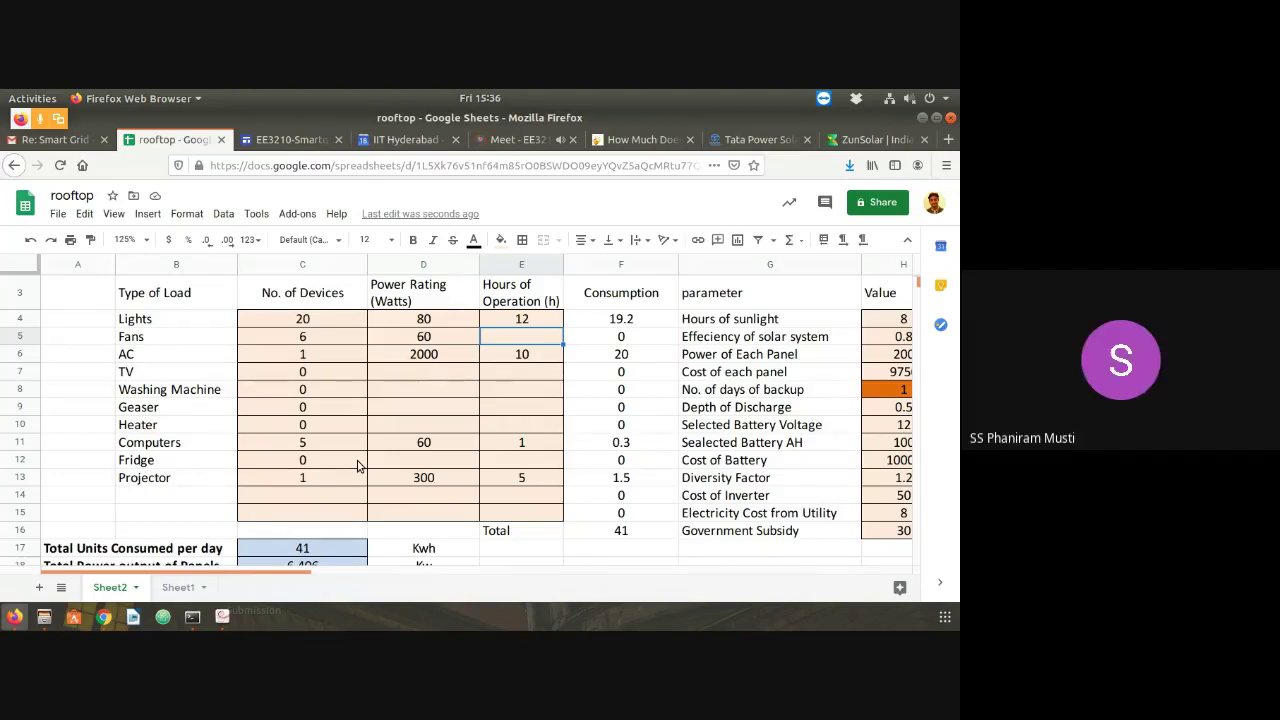
type("12")
key("Return")
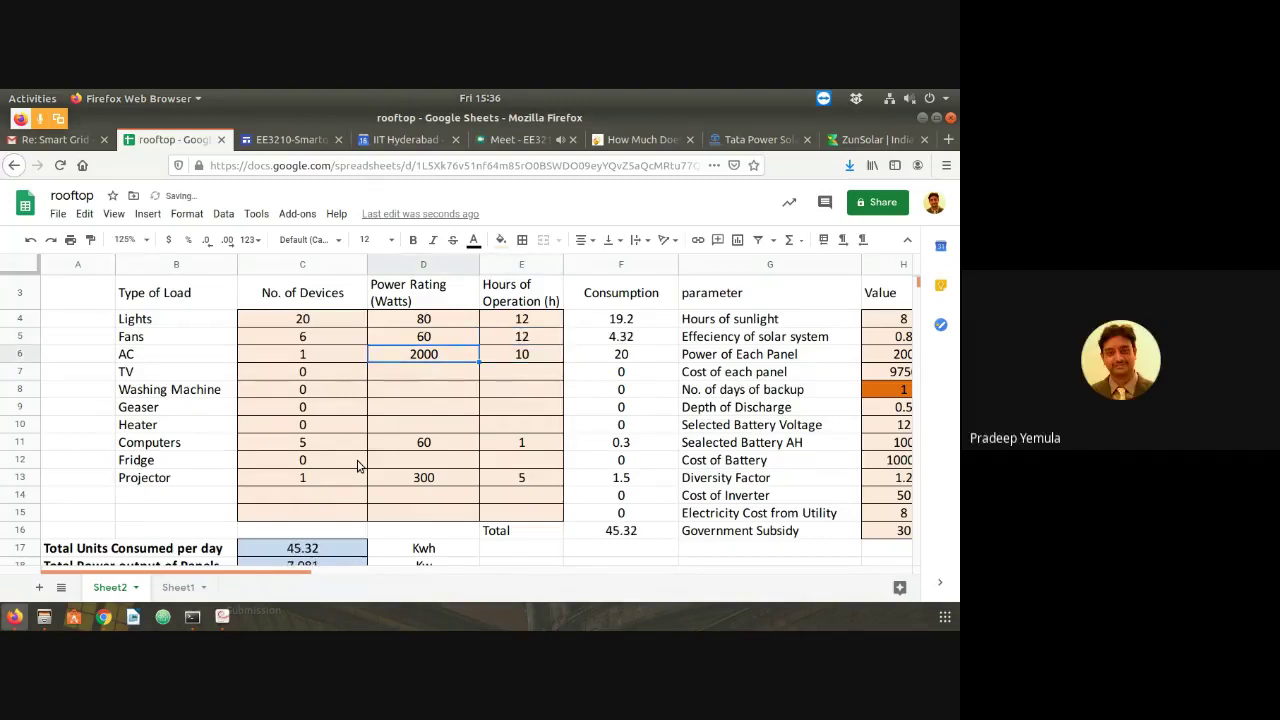
Set the number of AC units in C6 to 2 and their power rating in D6 to 1000 watts
key("Left")
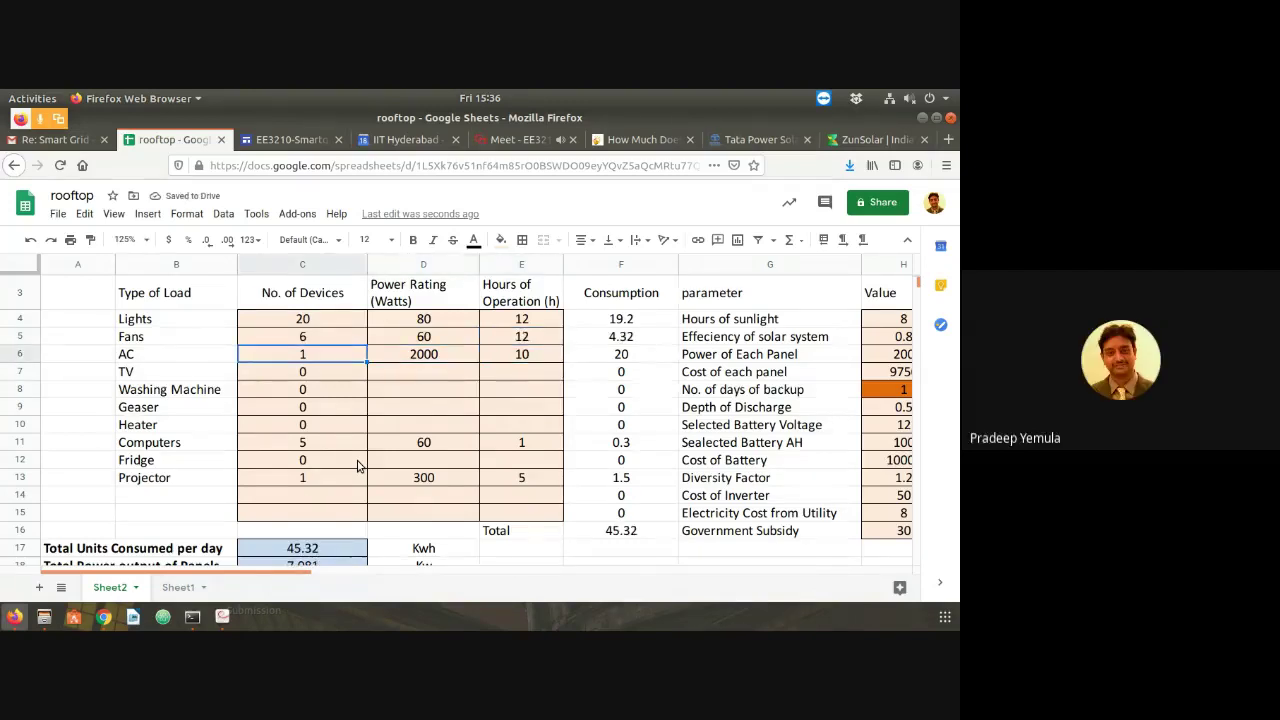
key("Left")
key("Left")
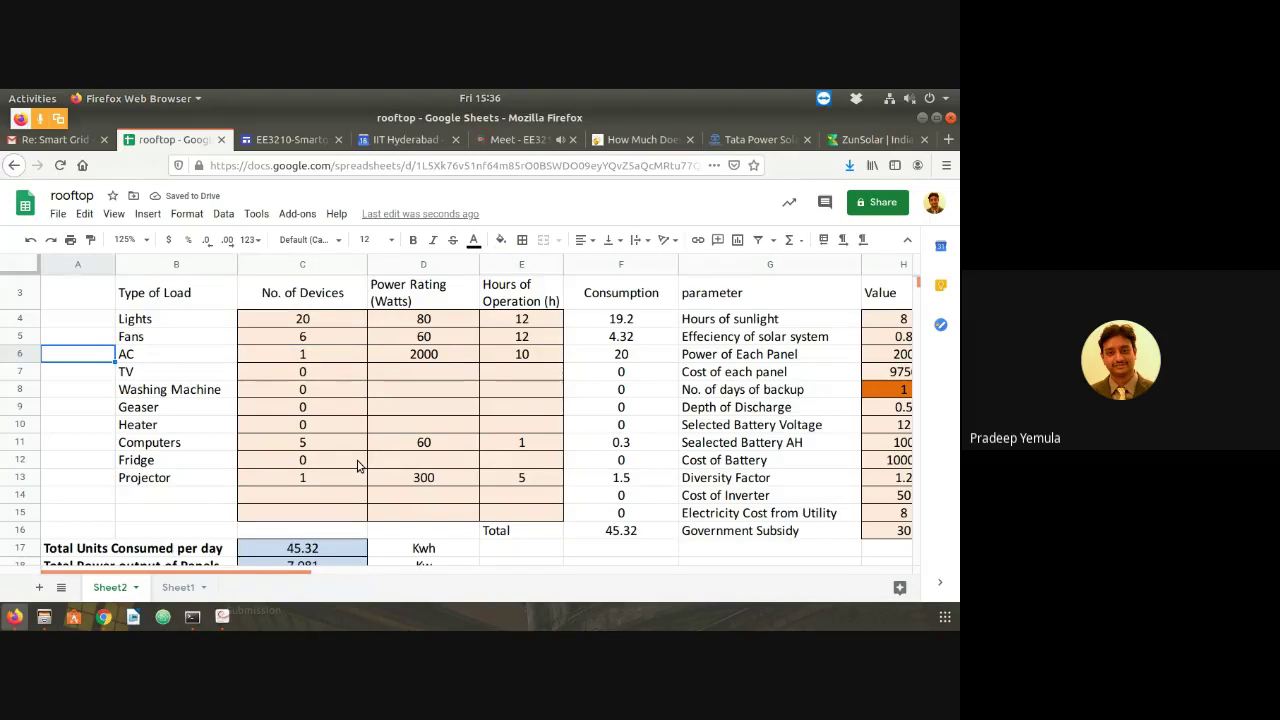
key("Right")
key("Right")
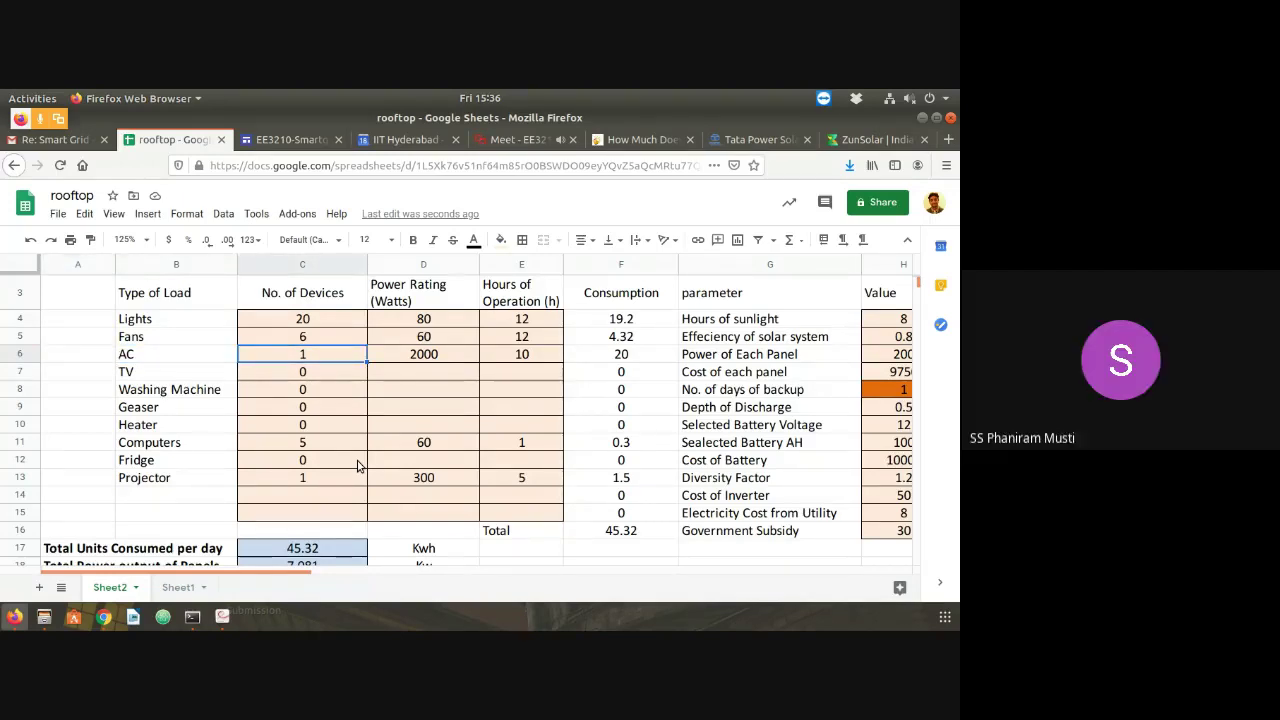
key("Right")
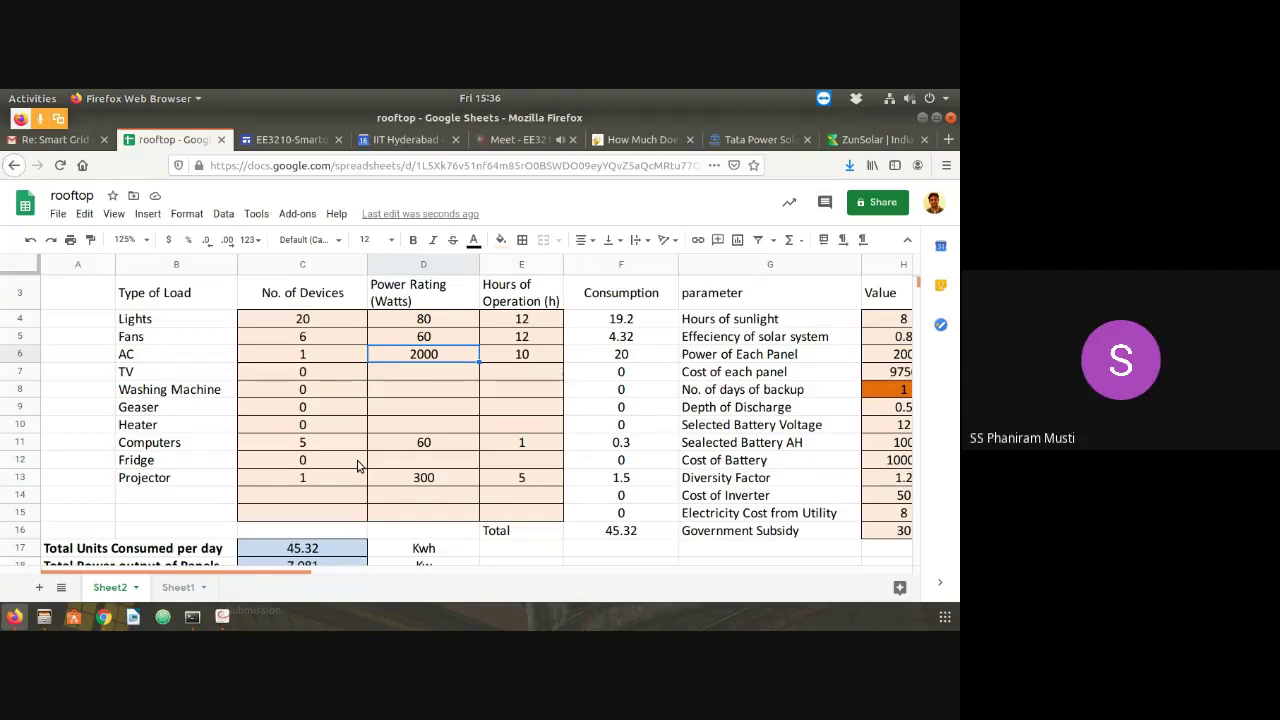
key("Left")
type("2")
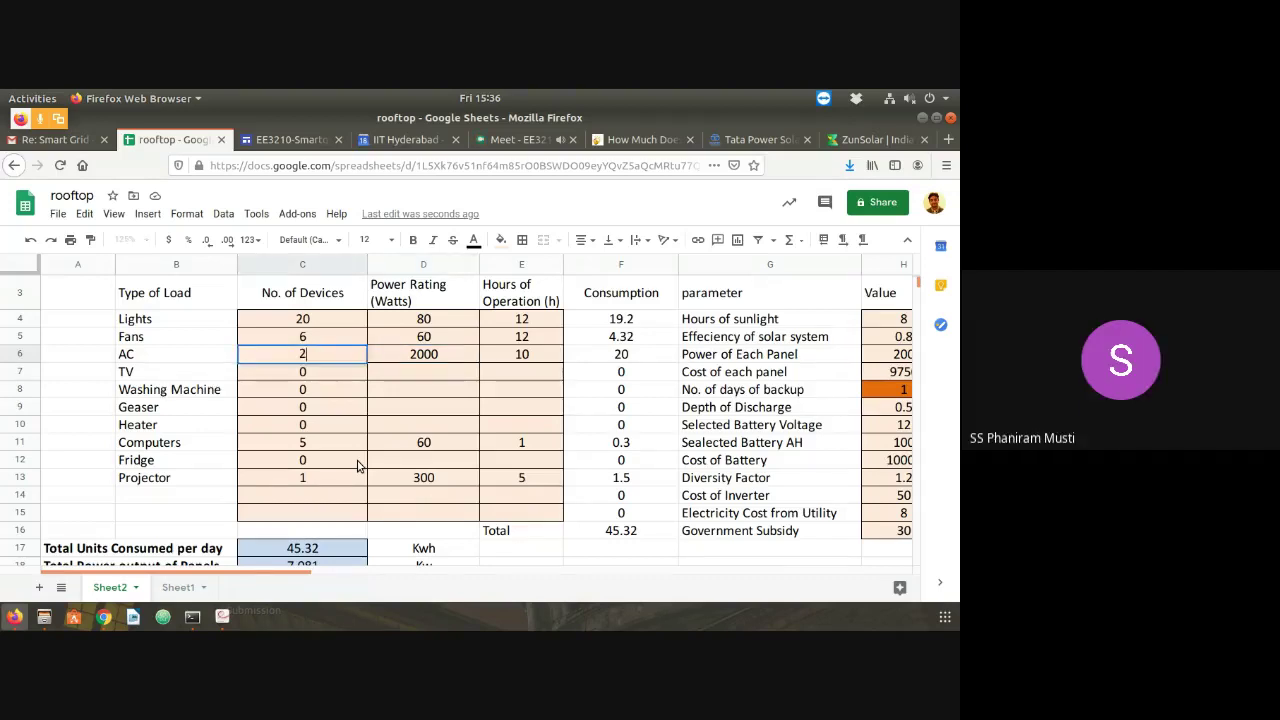
key("Tab")
type("1000")
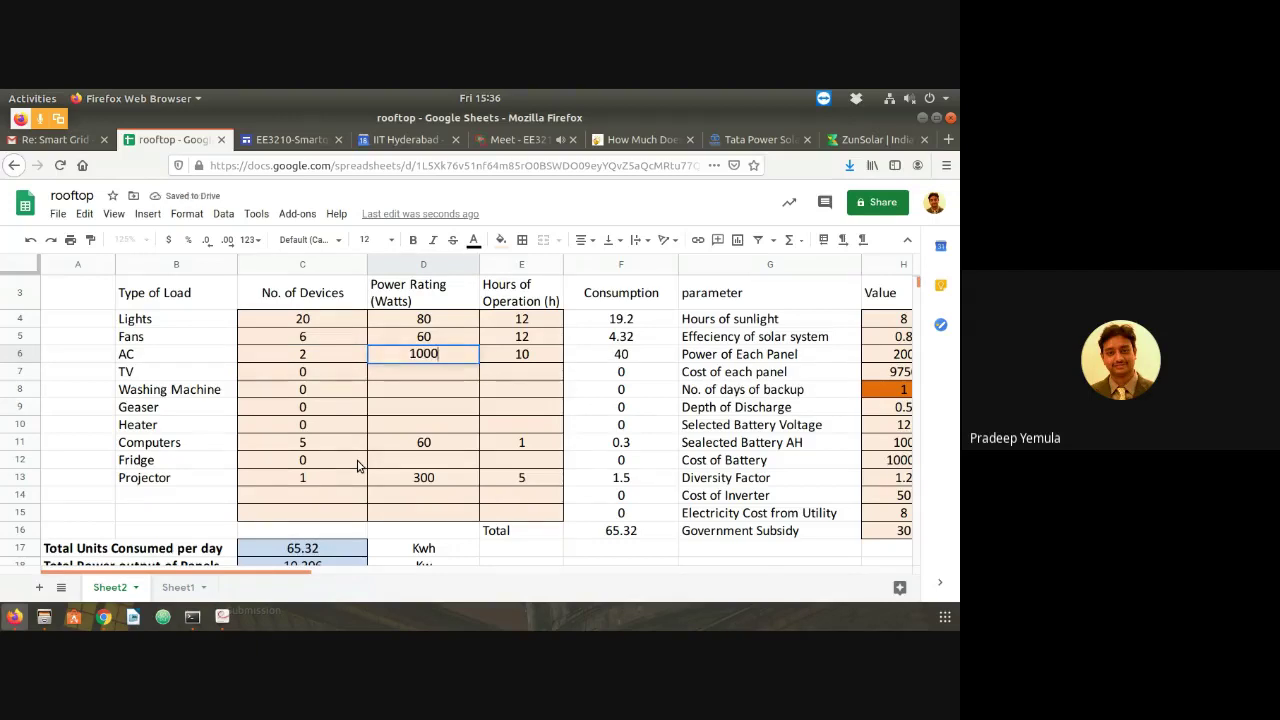
key("Tab")
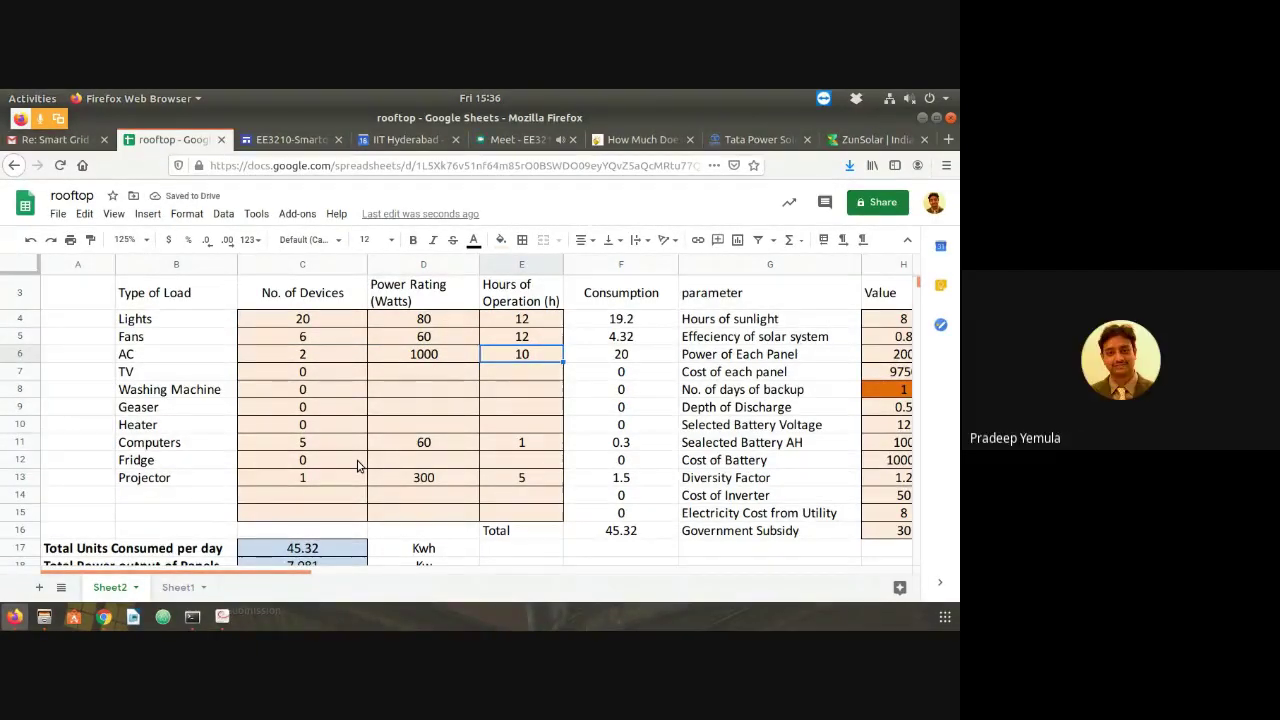
Fill in the TV row with 1 device, a 40 watt power rating and 10 hours of operation
key("Down")
key("Left")
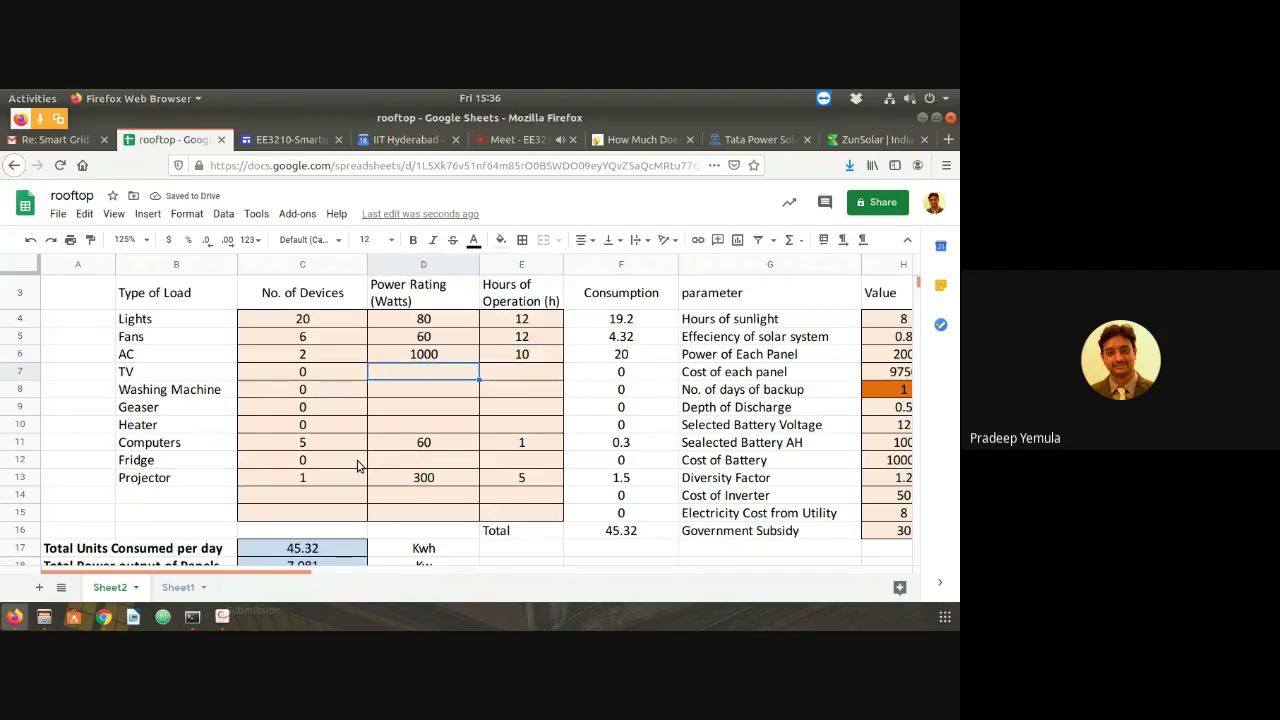
key("Left")
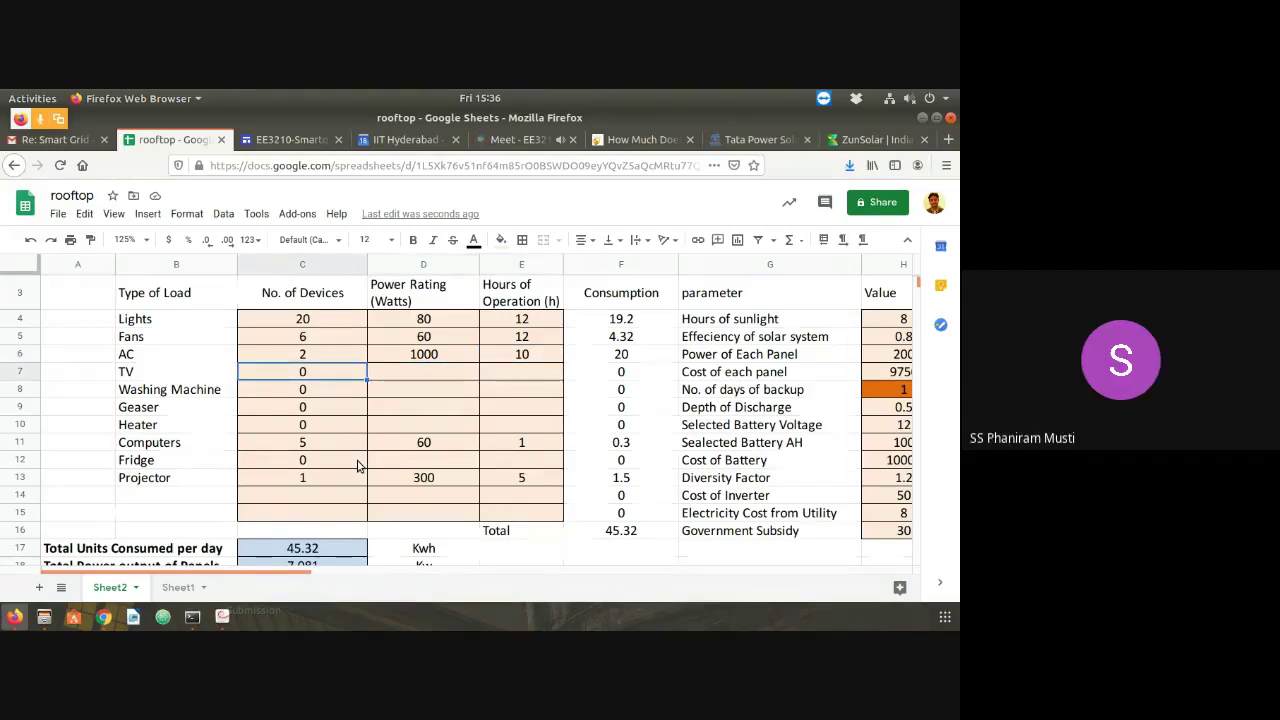
type("1")
key("Tab")
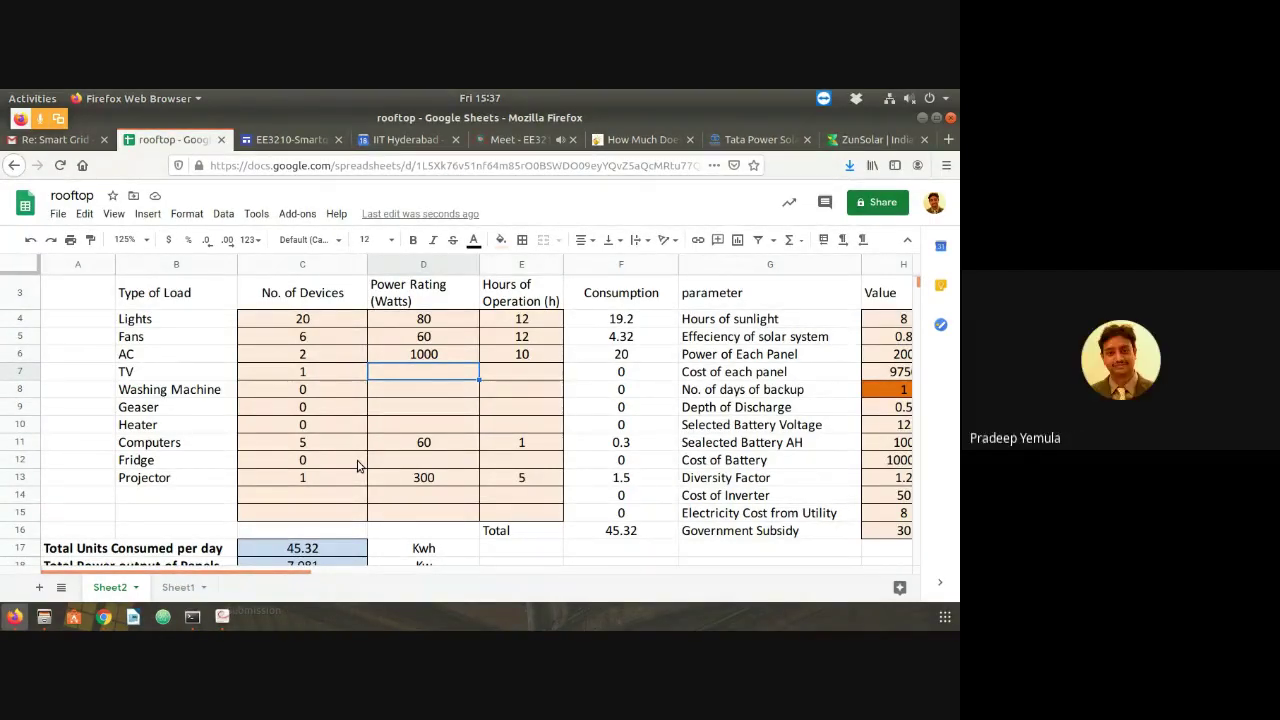
type("40")
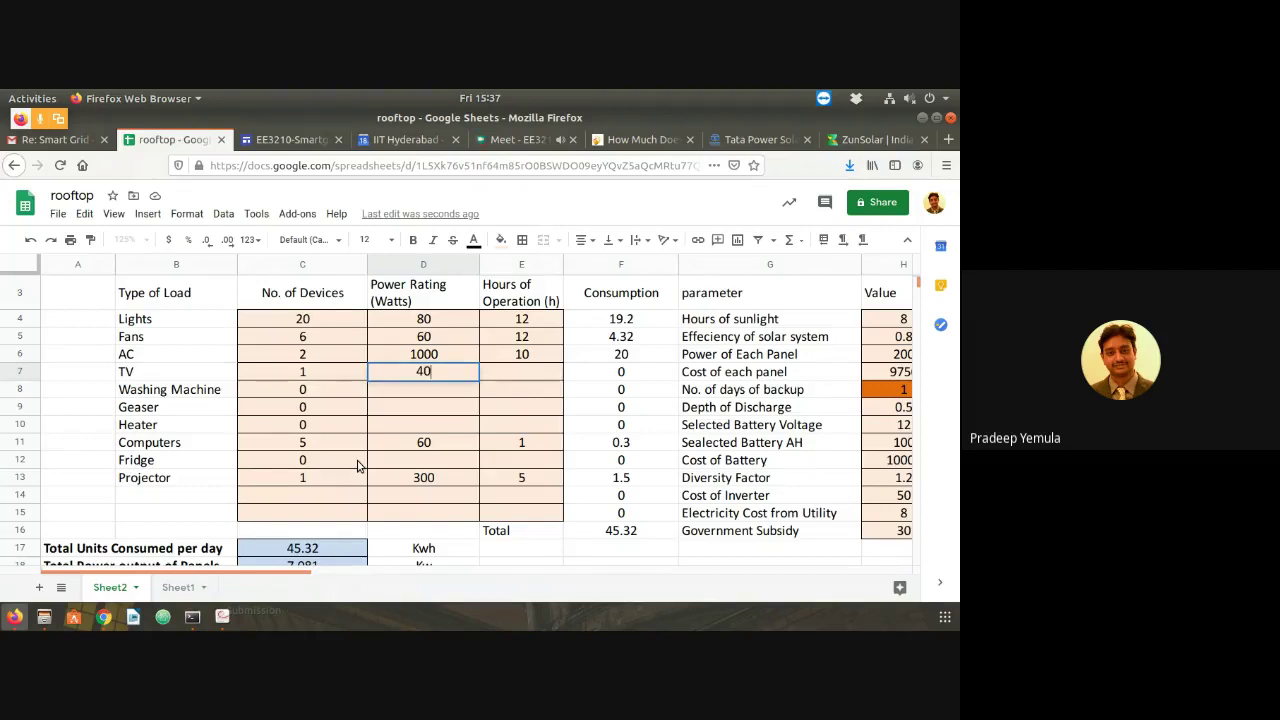
key("Tab")
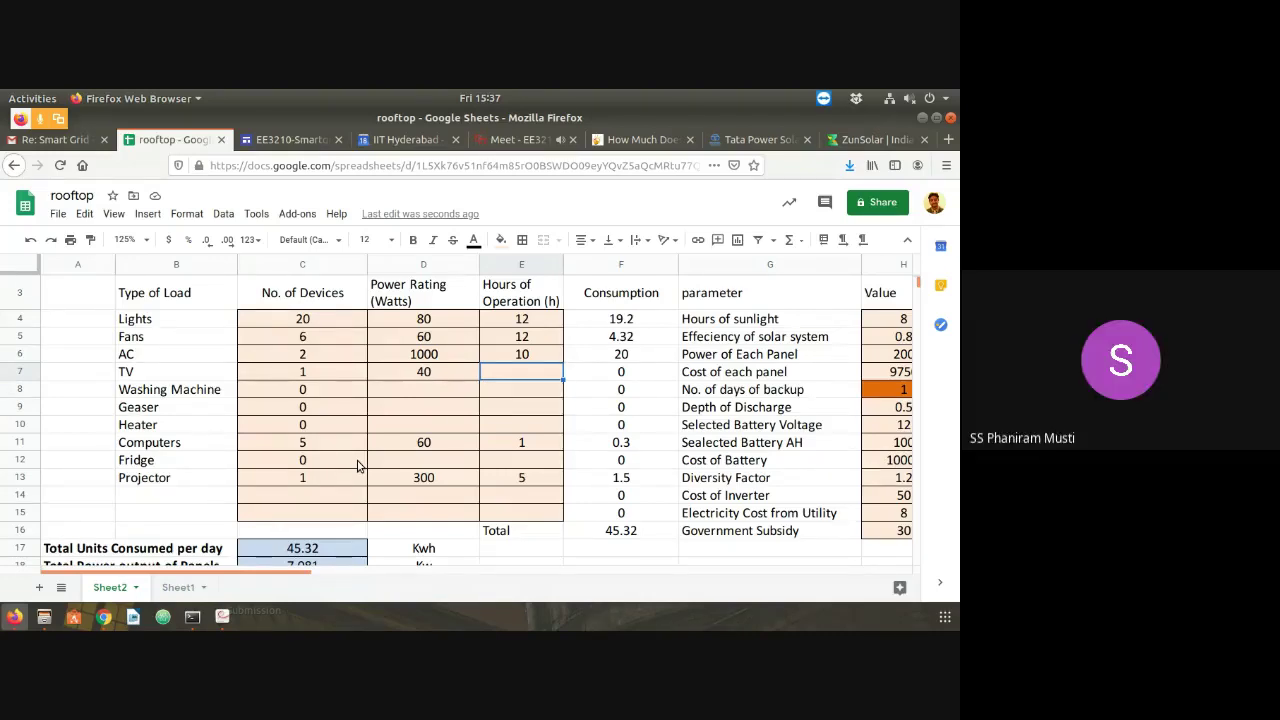
type("10")
key("Return")
Fill in the Washing Machine row with 1 device, a 150 watt power rating and 2 hours of operation
key("Left")
key("Left")
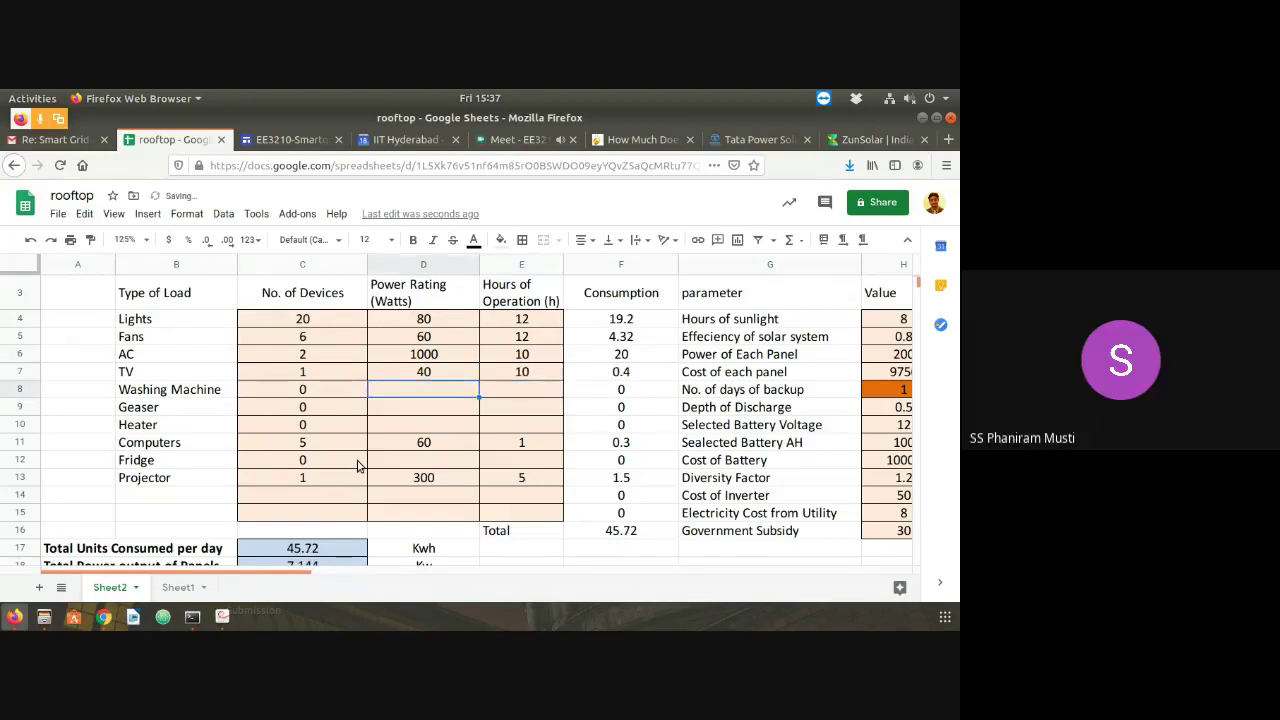
type("1")
key("Tab")
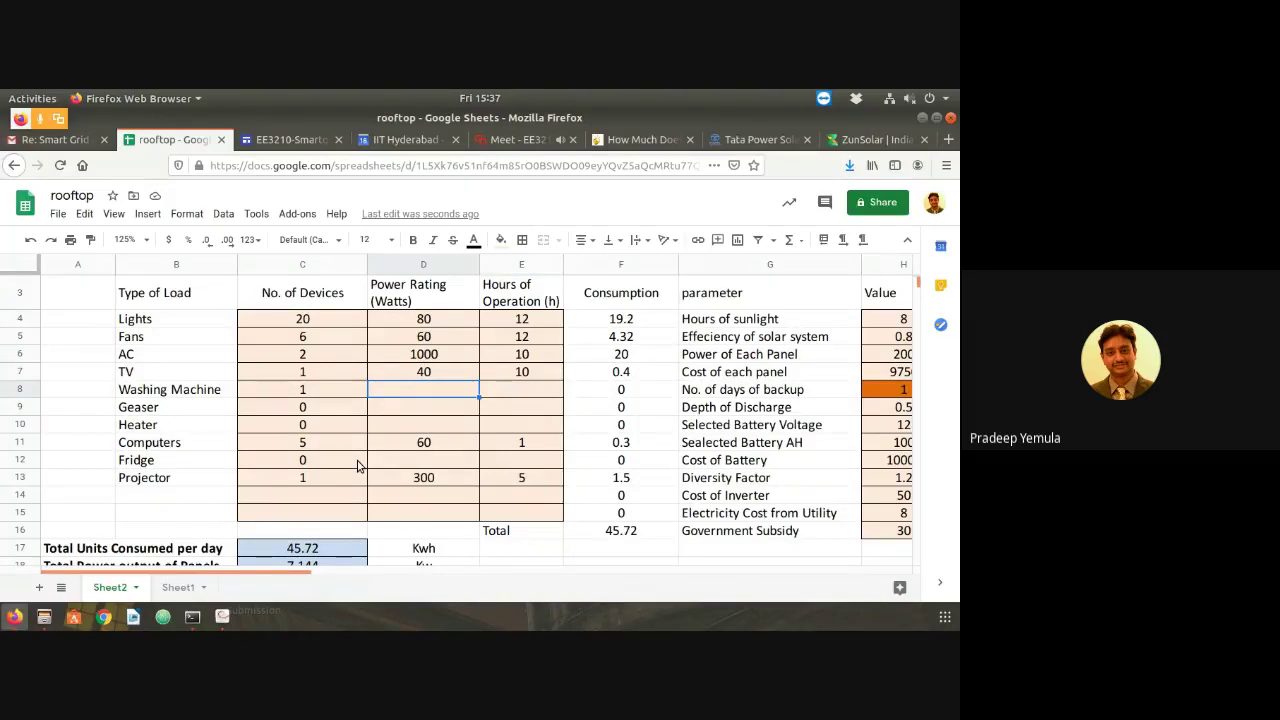
key("Right")
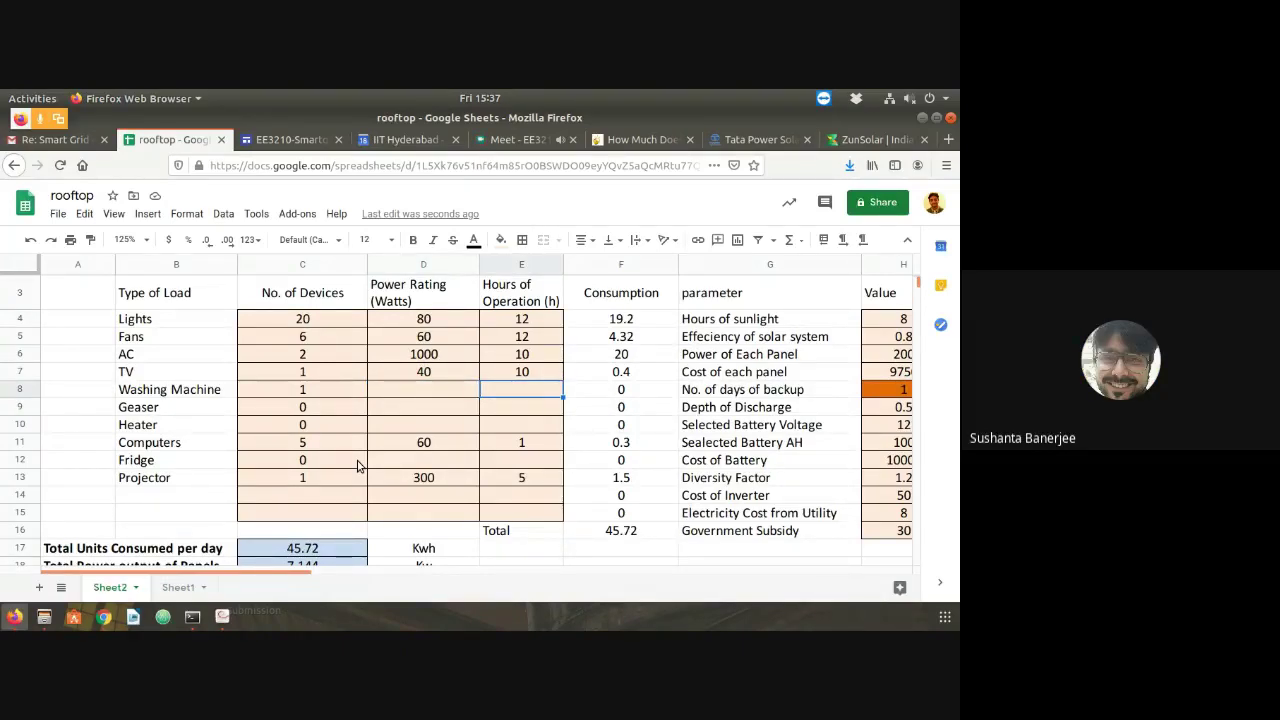
type("2")
key("Left")
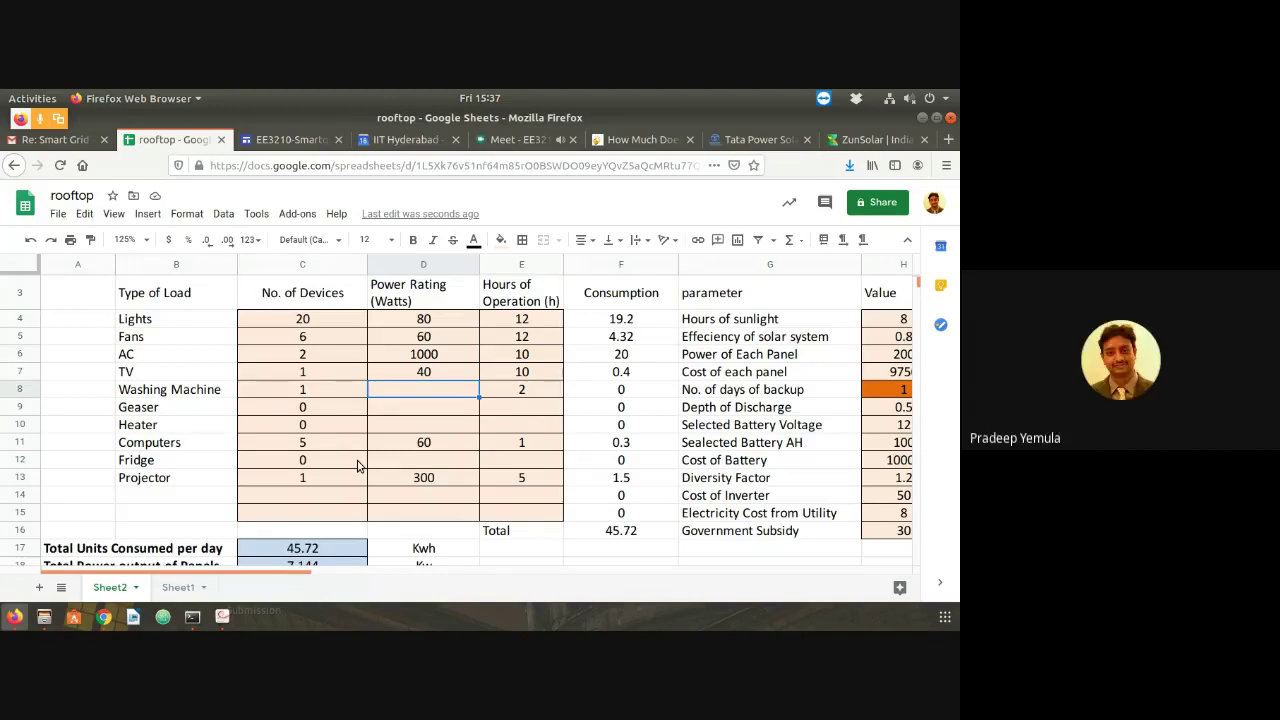
type("150")
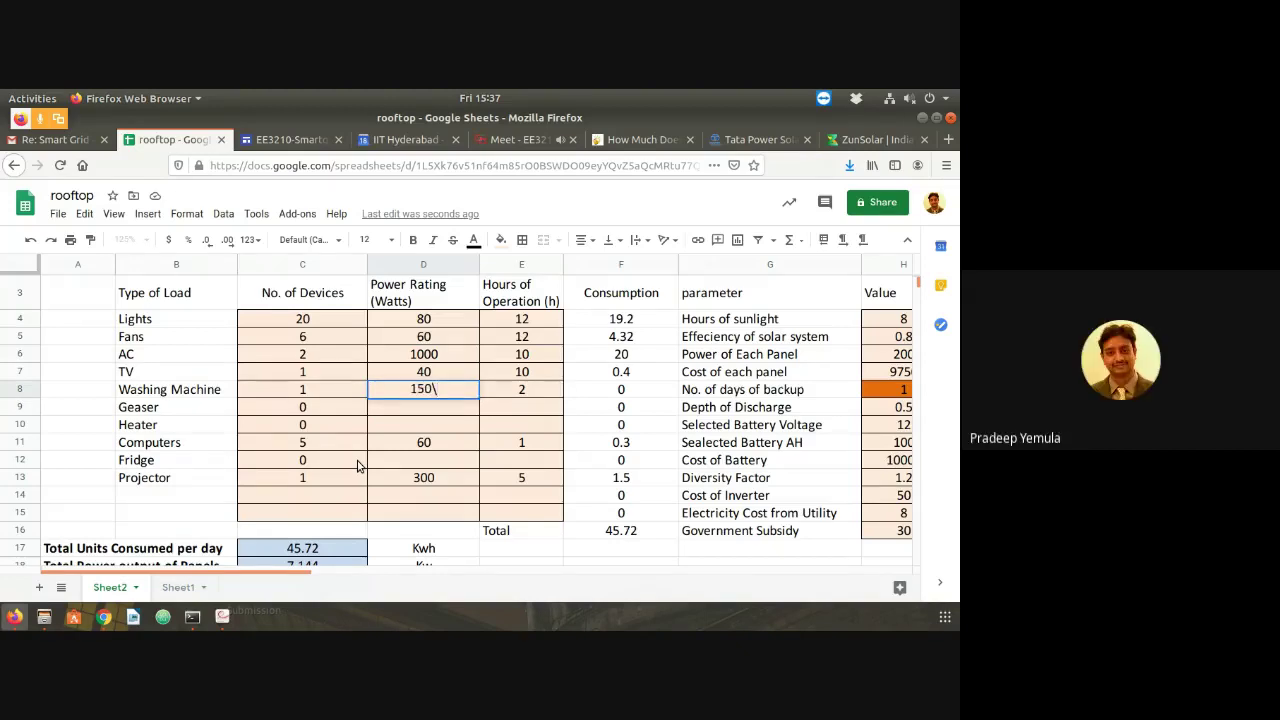
key("BackSpace")
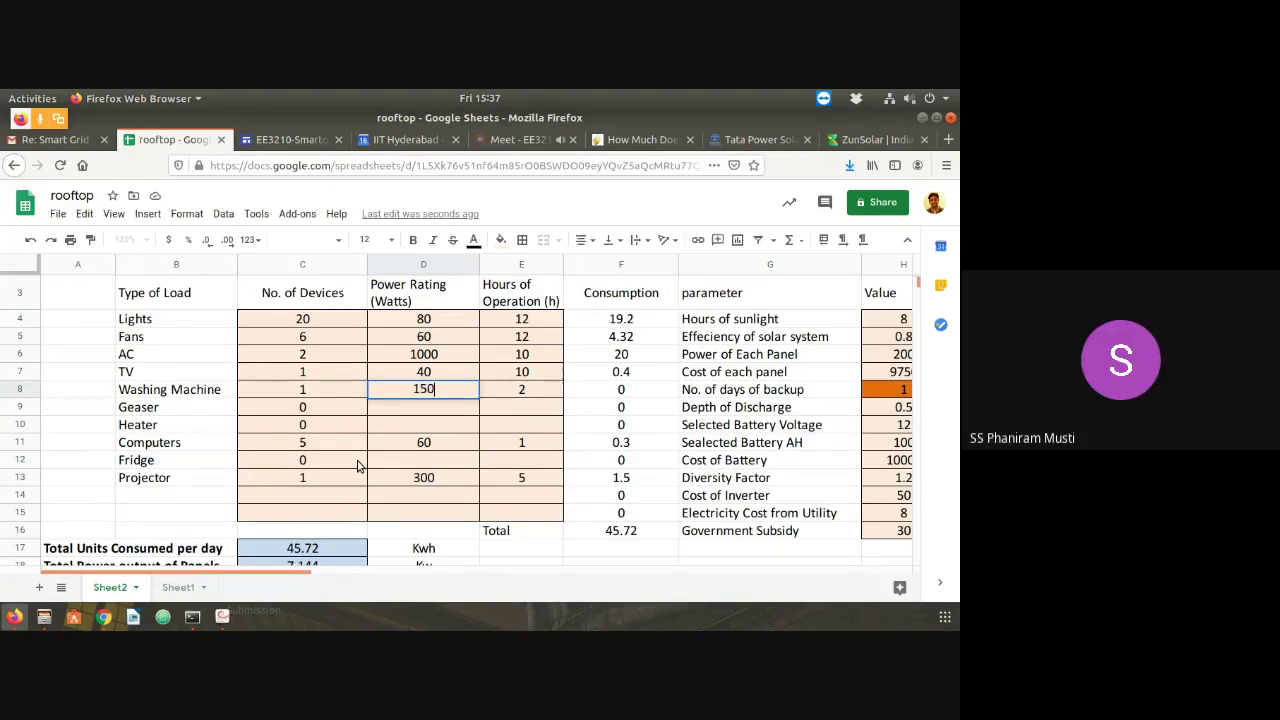
key("Return")
Fill in the Geaser row with 1 device, a 1000 watt power rating and 1 hour of operation
key("Left")
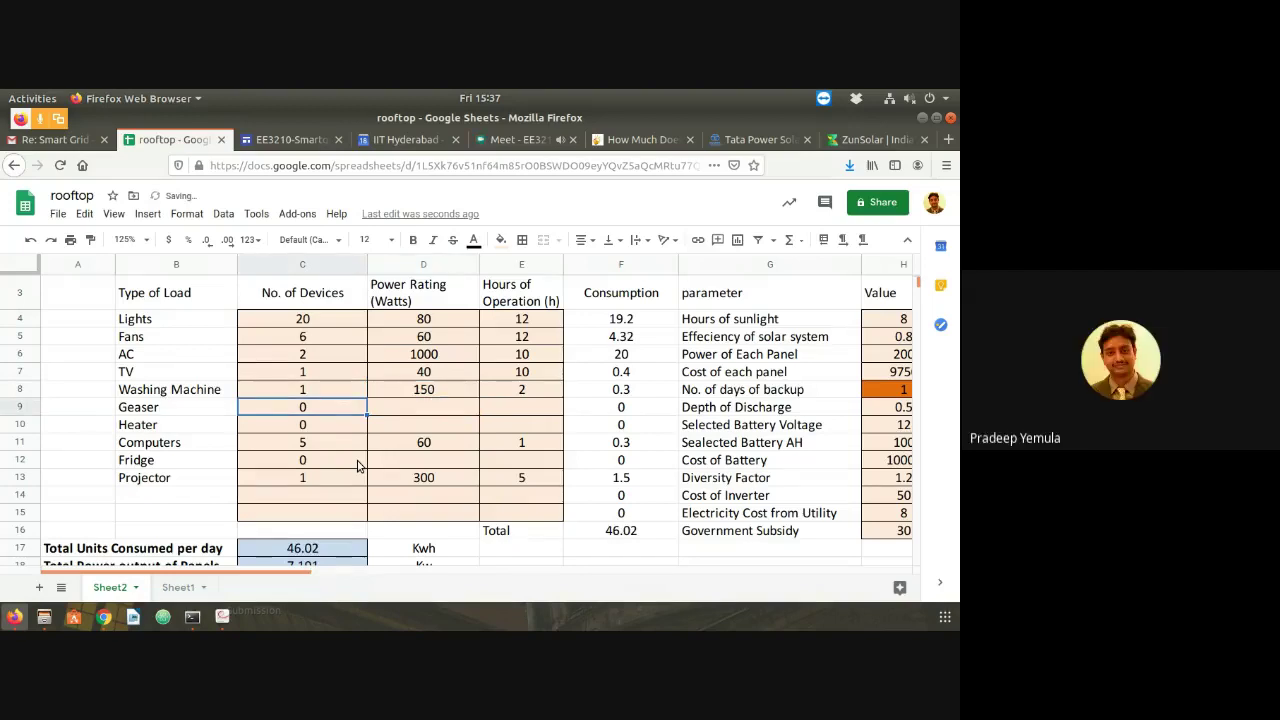
type("1")
key("Tab")
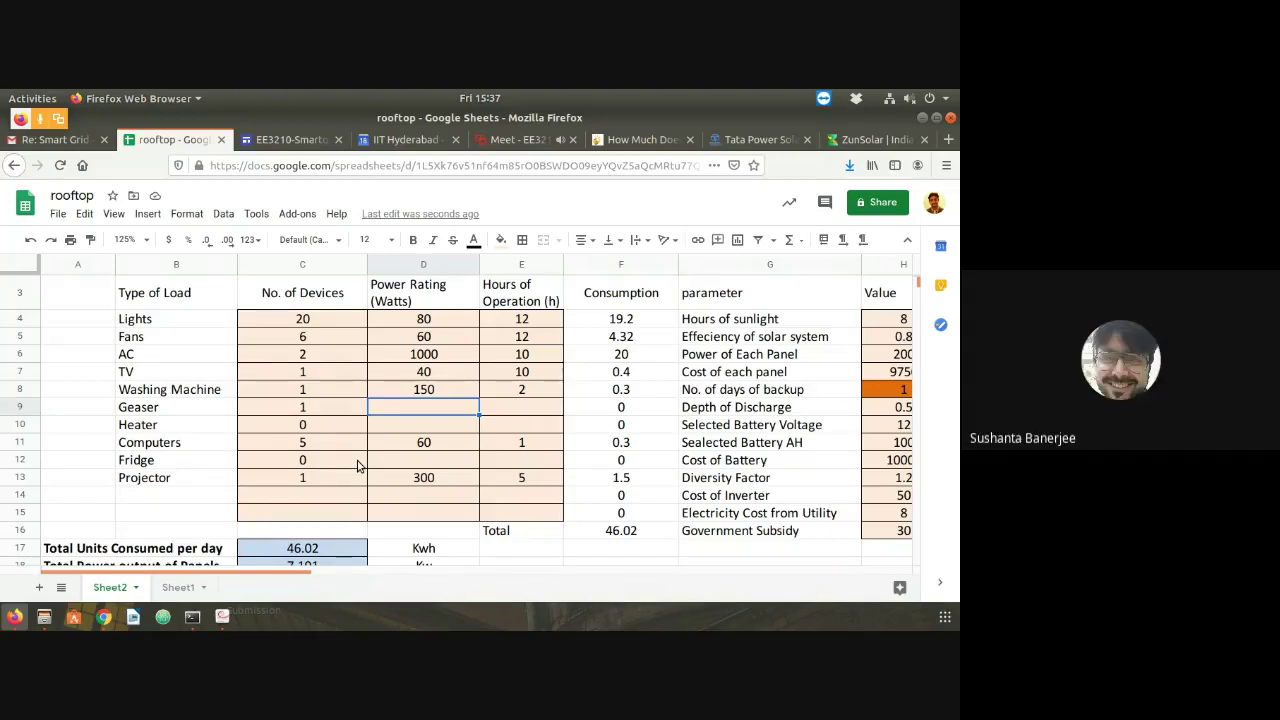
type("500")
key("Tab")
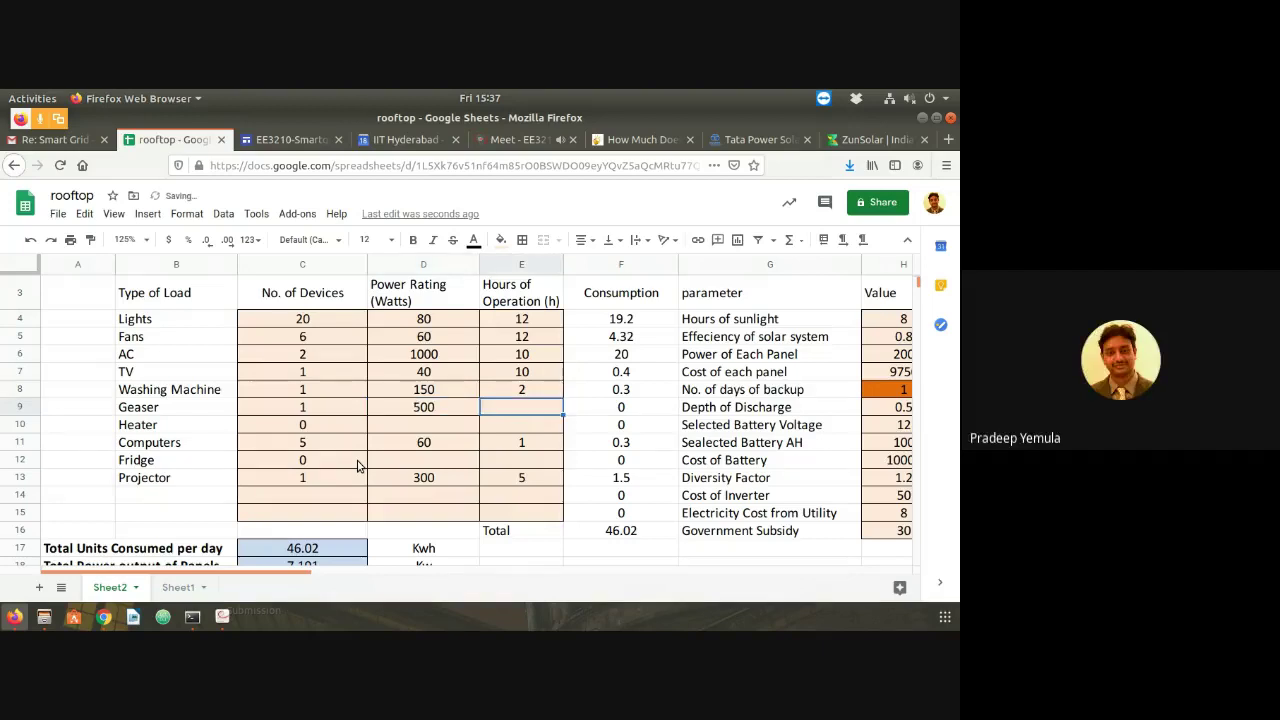
key("Left")
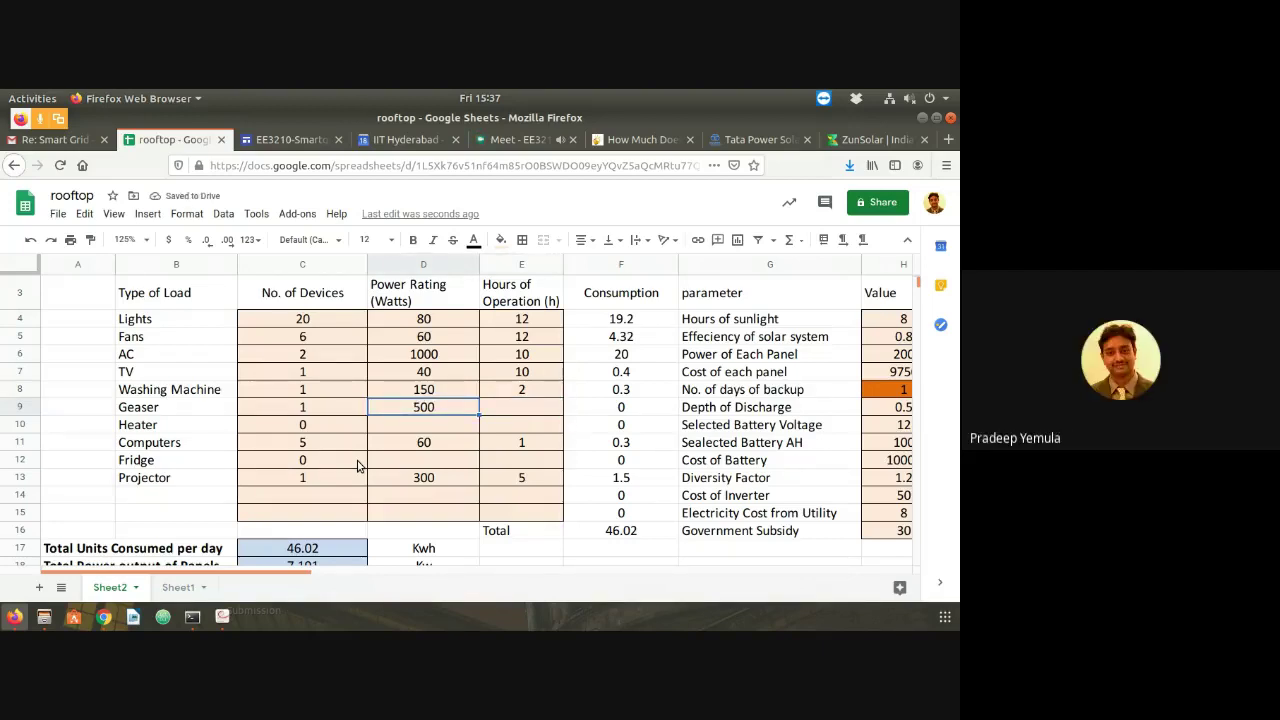
type("1000")
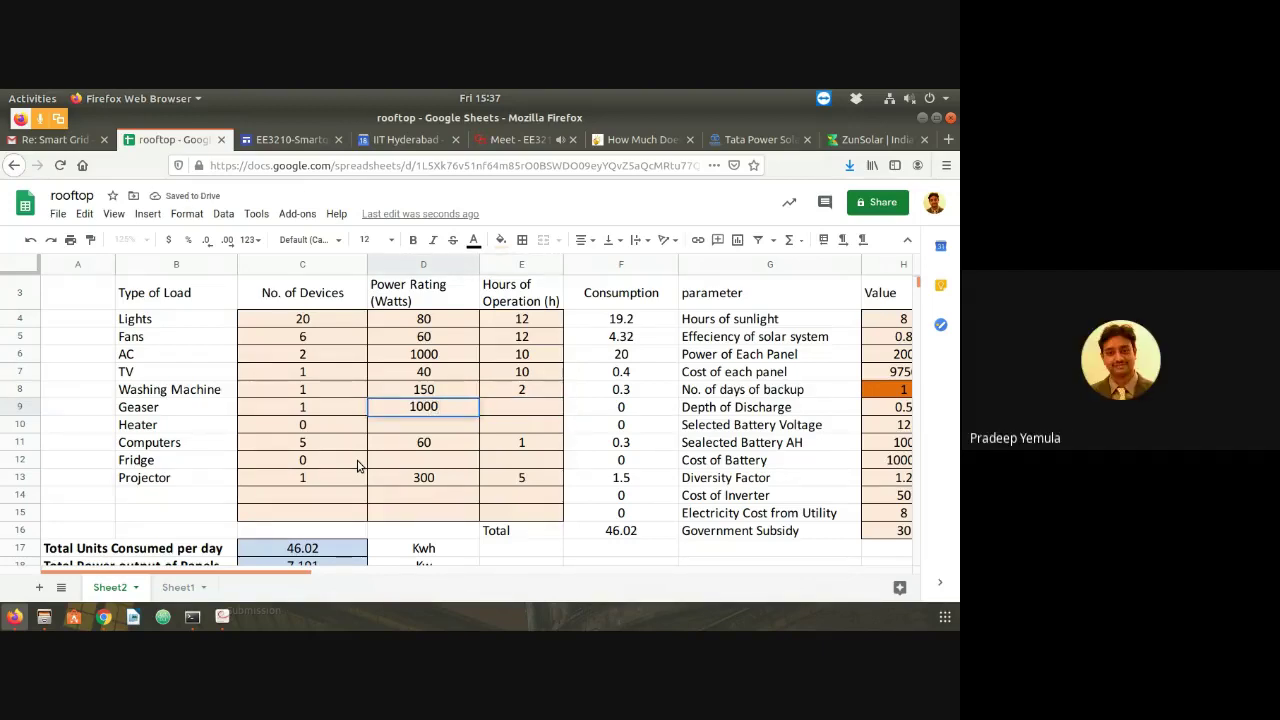
key("Tab")
type("1")
key("Return")
Set the heater's power rating in D10 and its hours of operation in E10 to 0
key("Left")
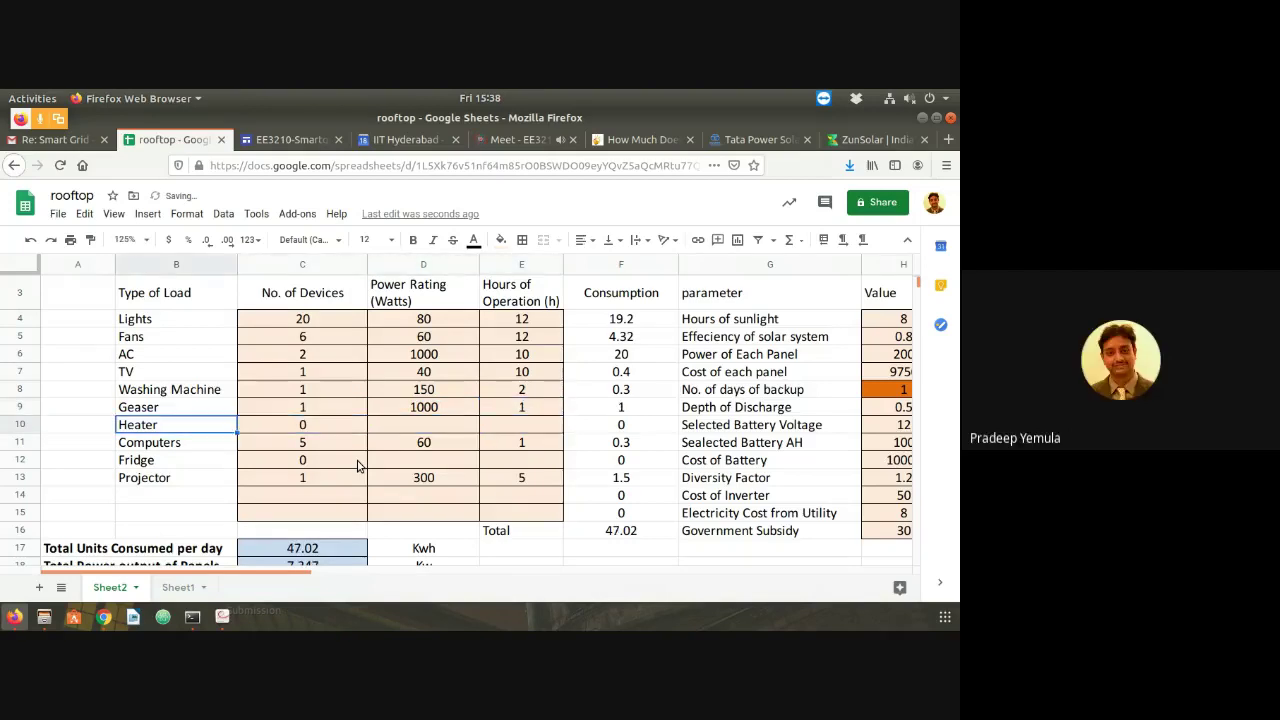
key("Right")
type("0")
key("Tab")
type("0")
key("Return")
Set the number of computers in C11 to 2 and their hours of operation in E11 to 2
key("Left")
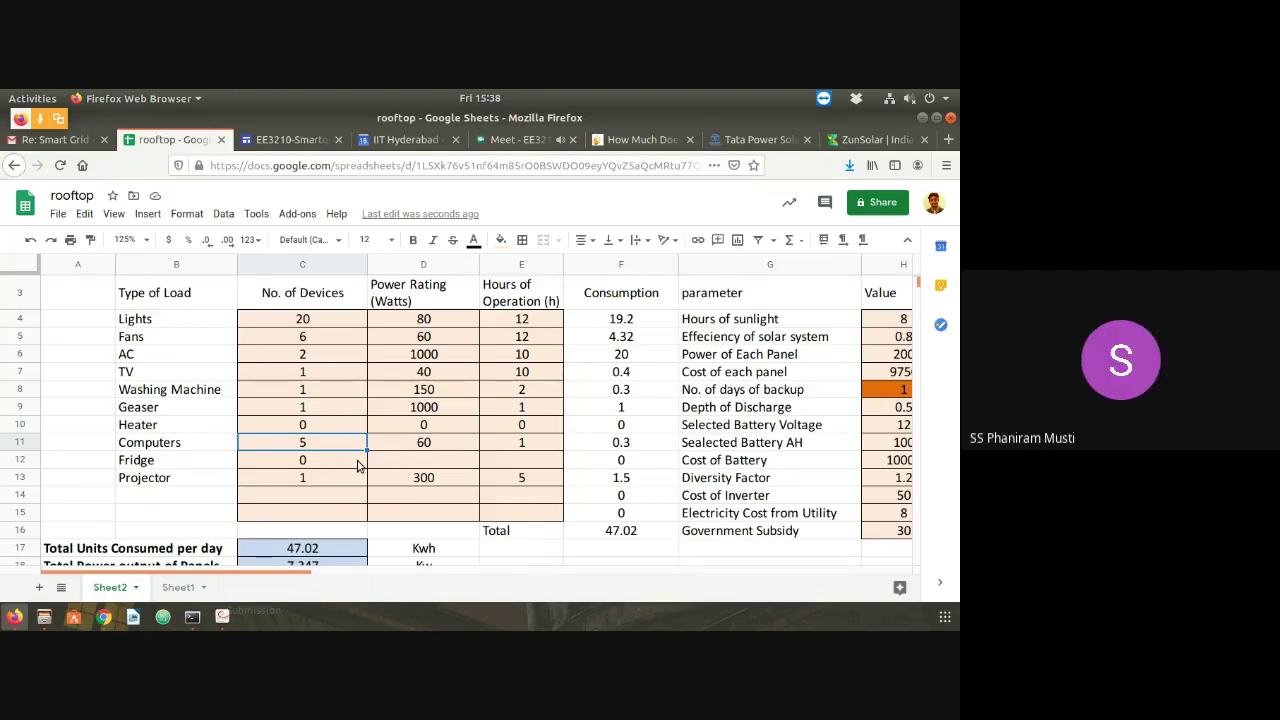
type("2")
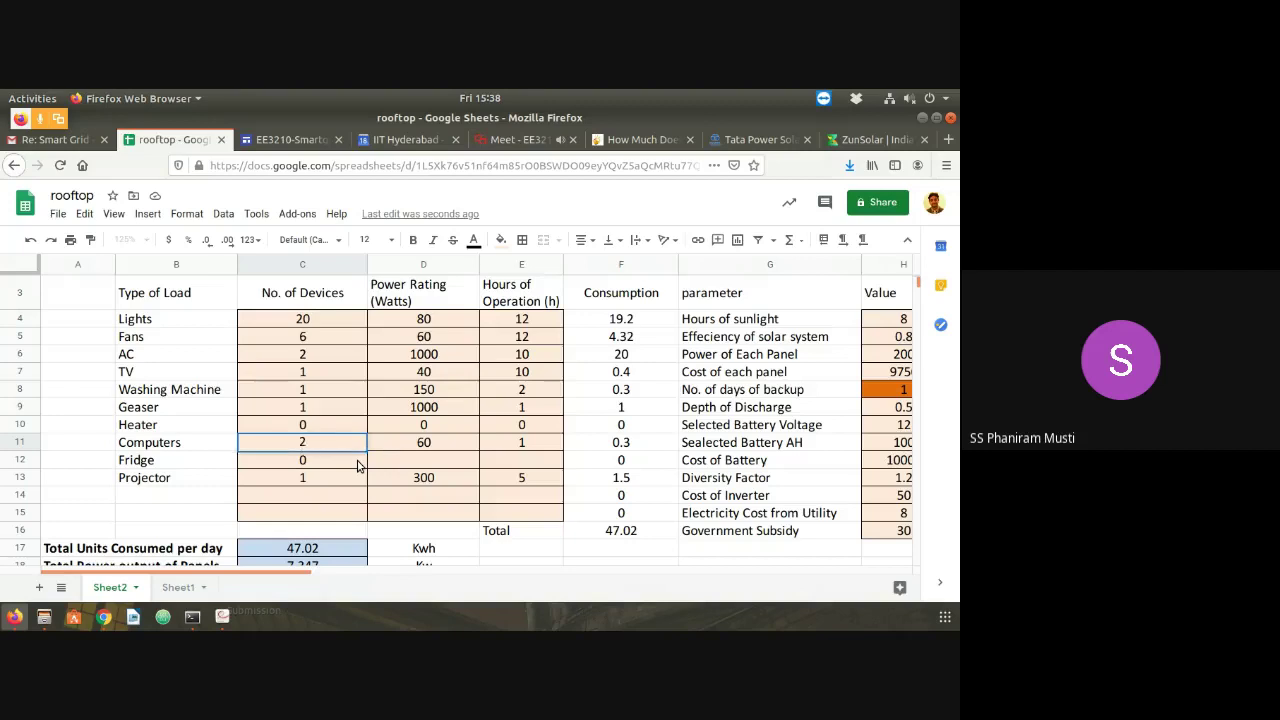
key("Tab")
key("Tab")
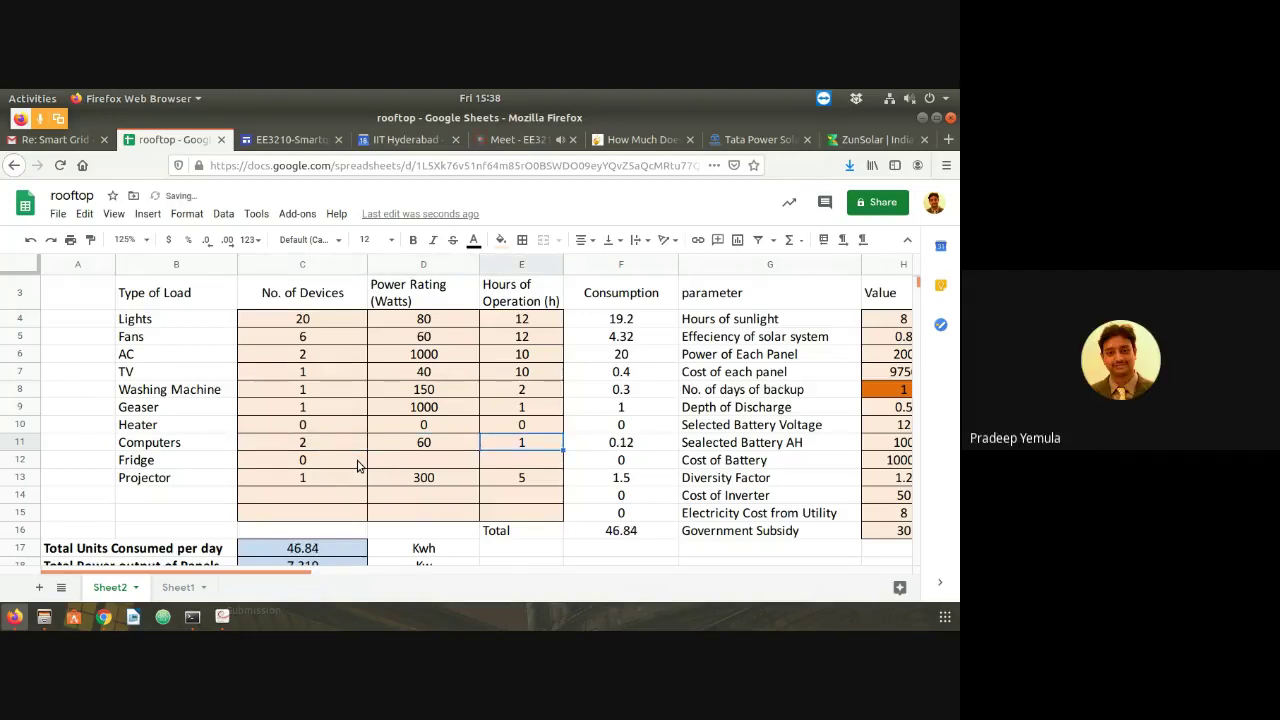
type("2")
key("Return")
Fill in the Fridge row with 1 device, a 200 watt power rating and 24 hours of operation
key("Left")
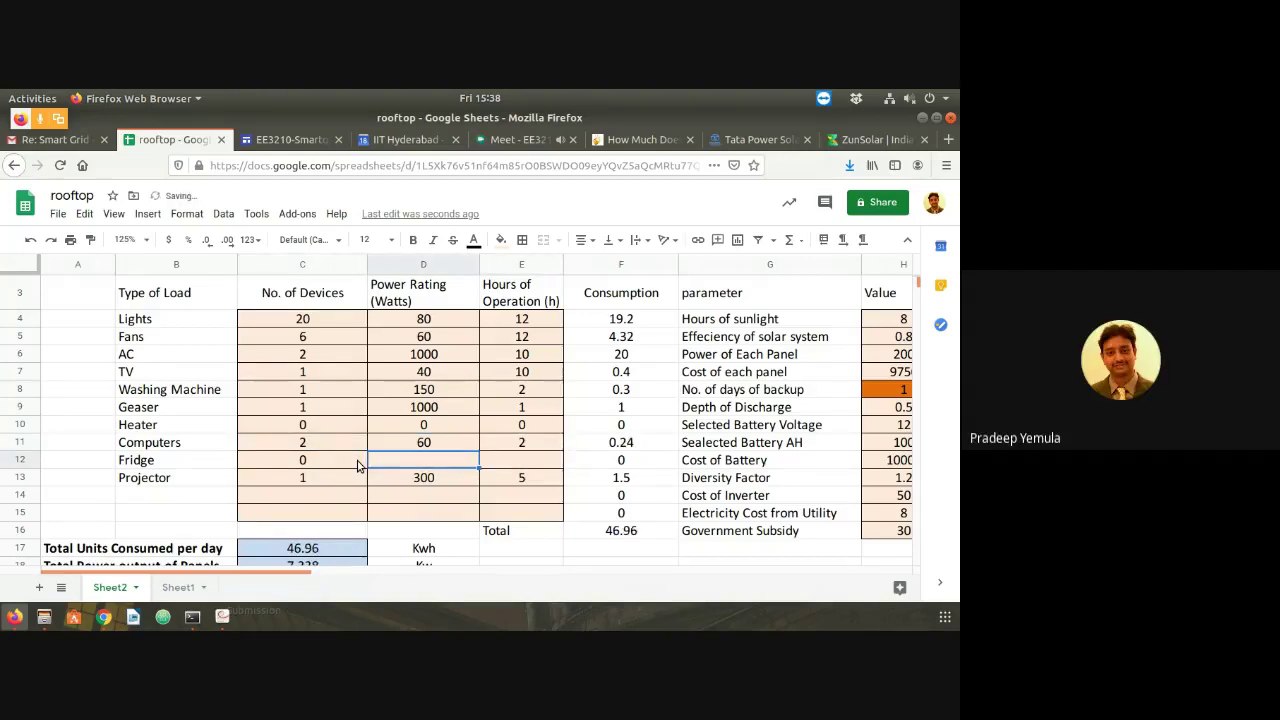
key("Left")
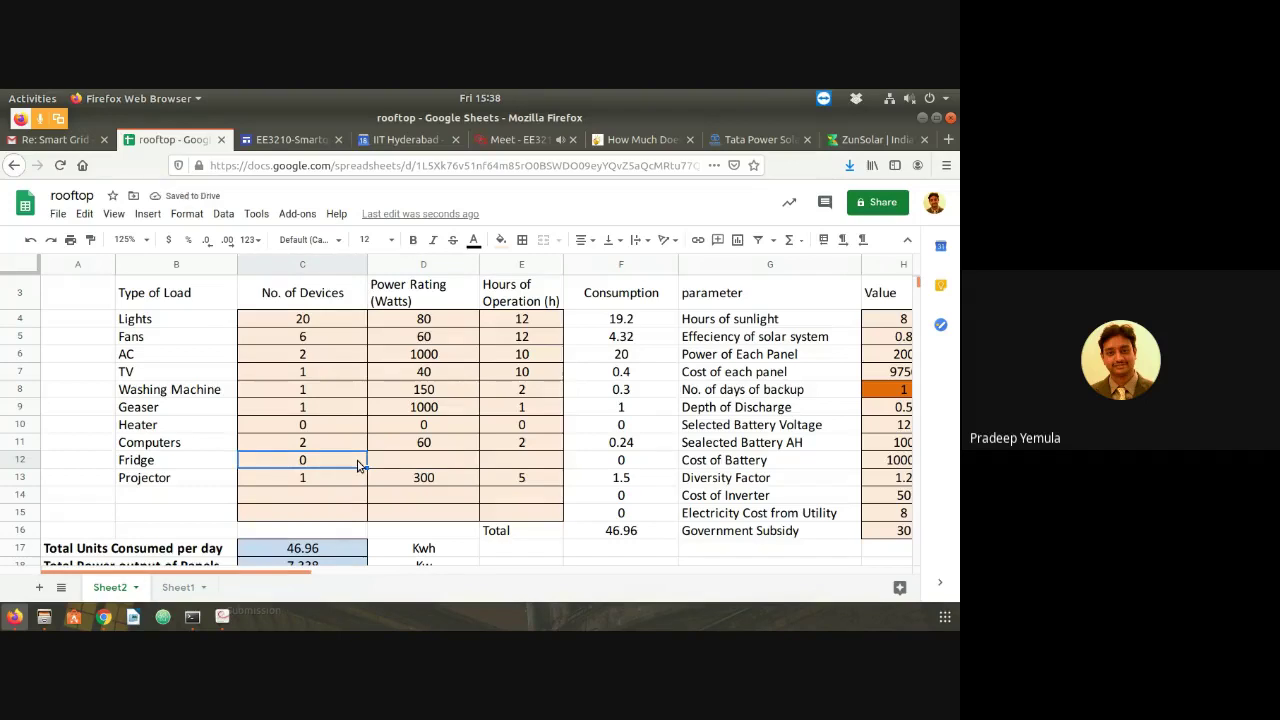
type("1")
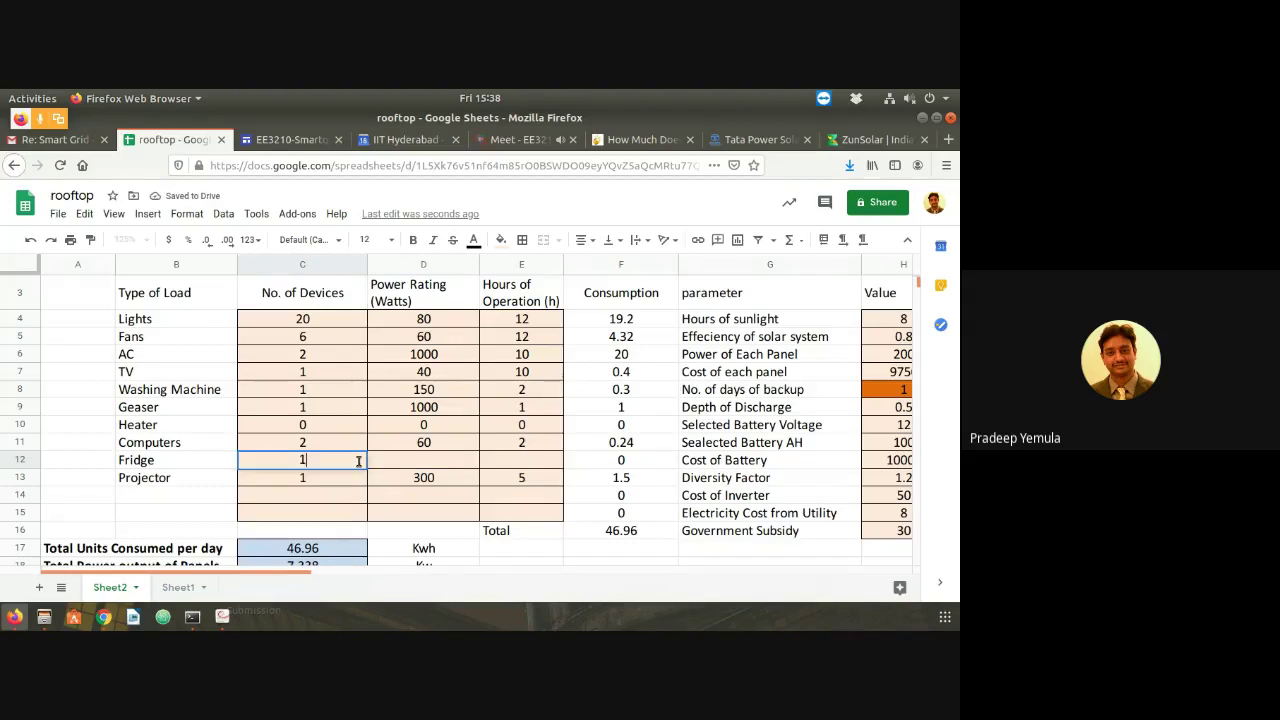
key("Tab")
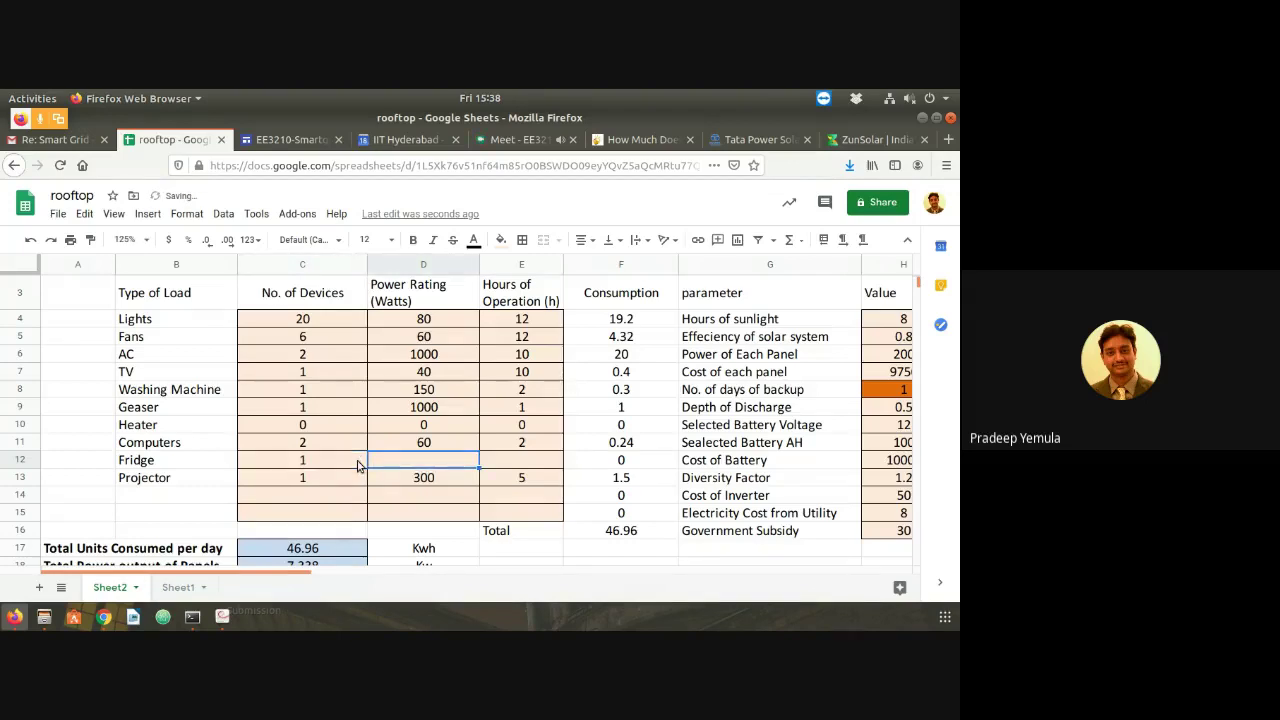
key("Tab")
type("24")
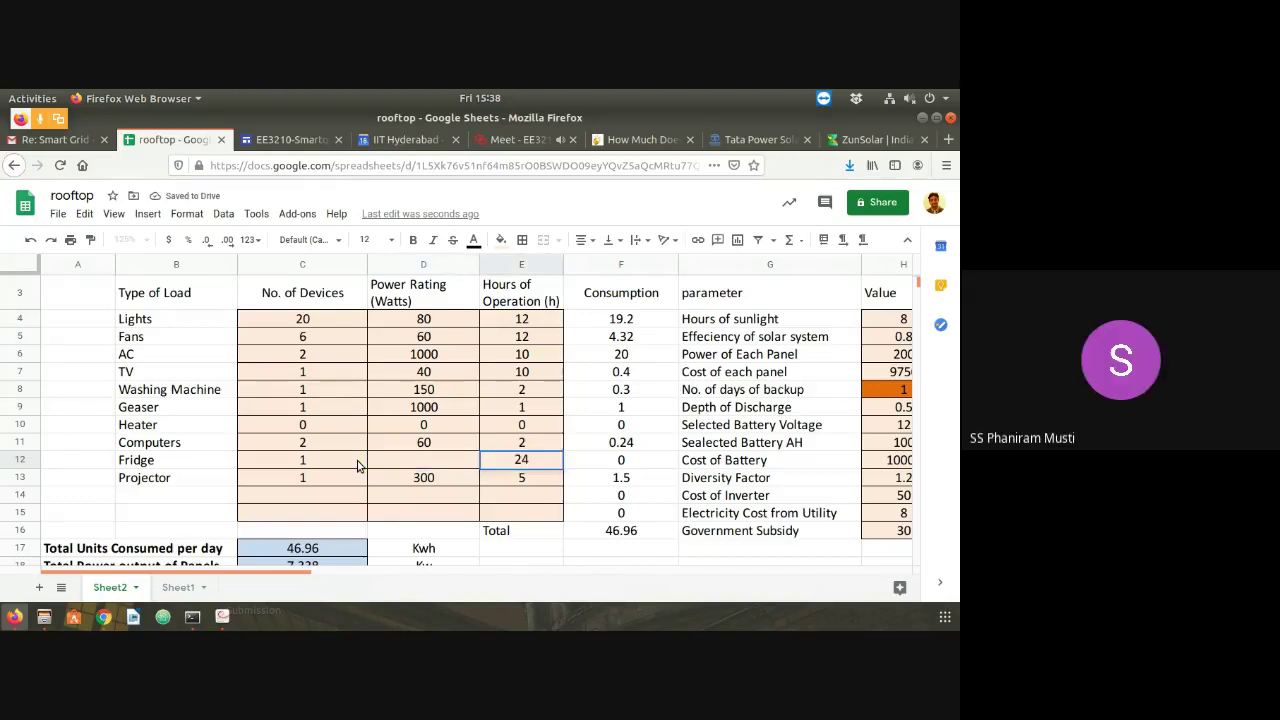
key("Left")
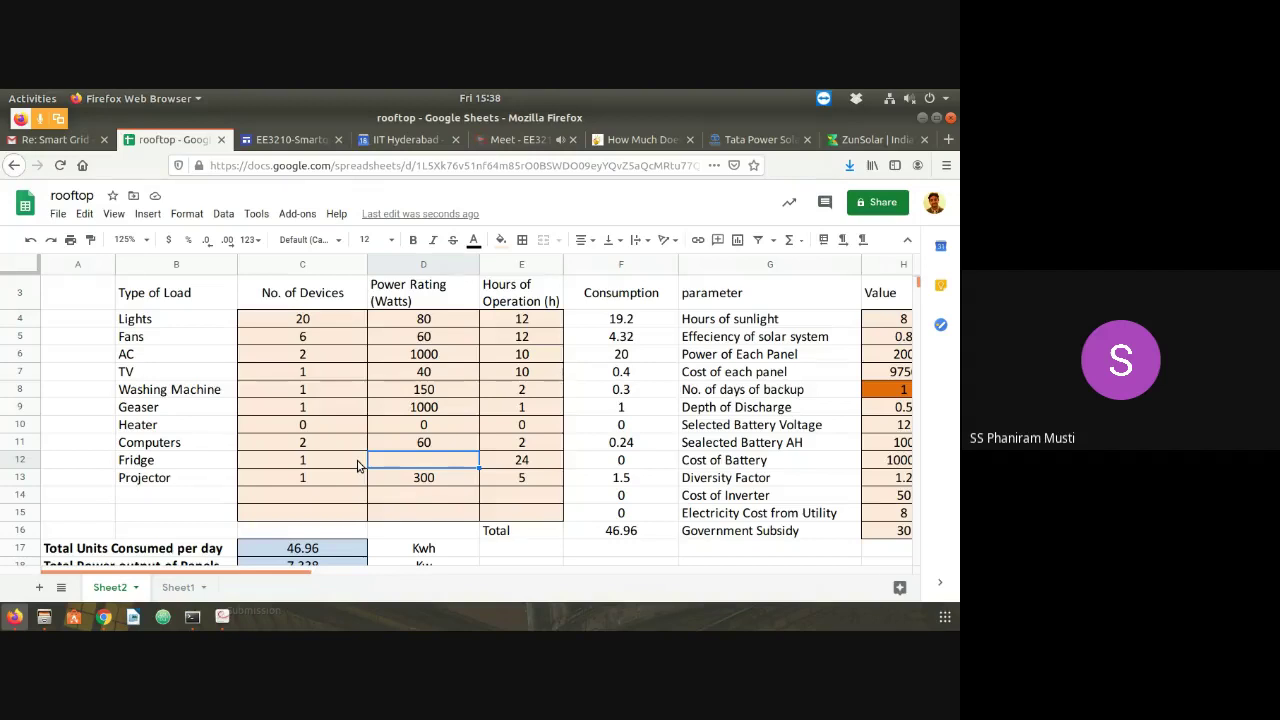
type("200")
key("Return")
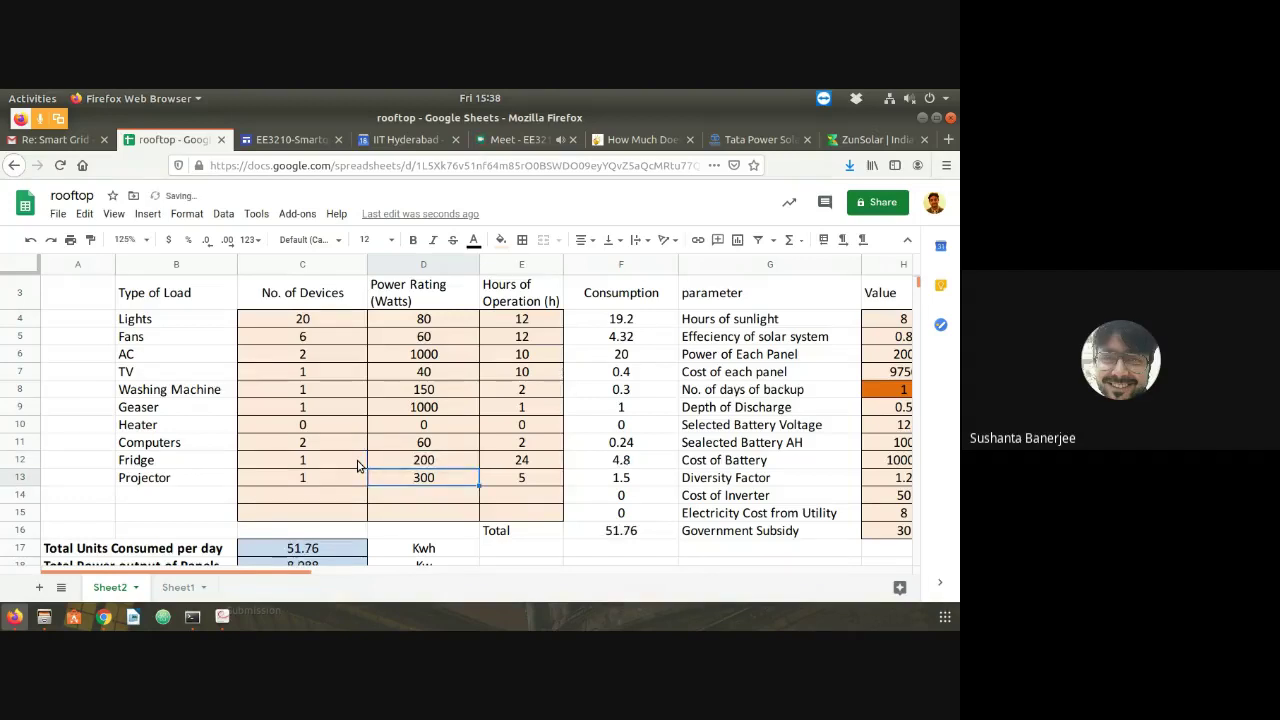
Set the projector's number of devices, power rating and hours of operation in row 13 to 0
key("Left")
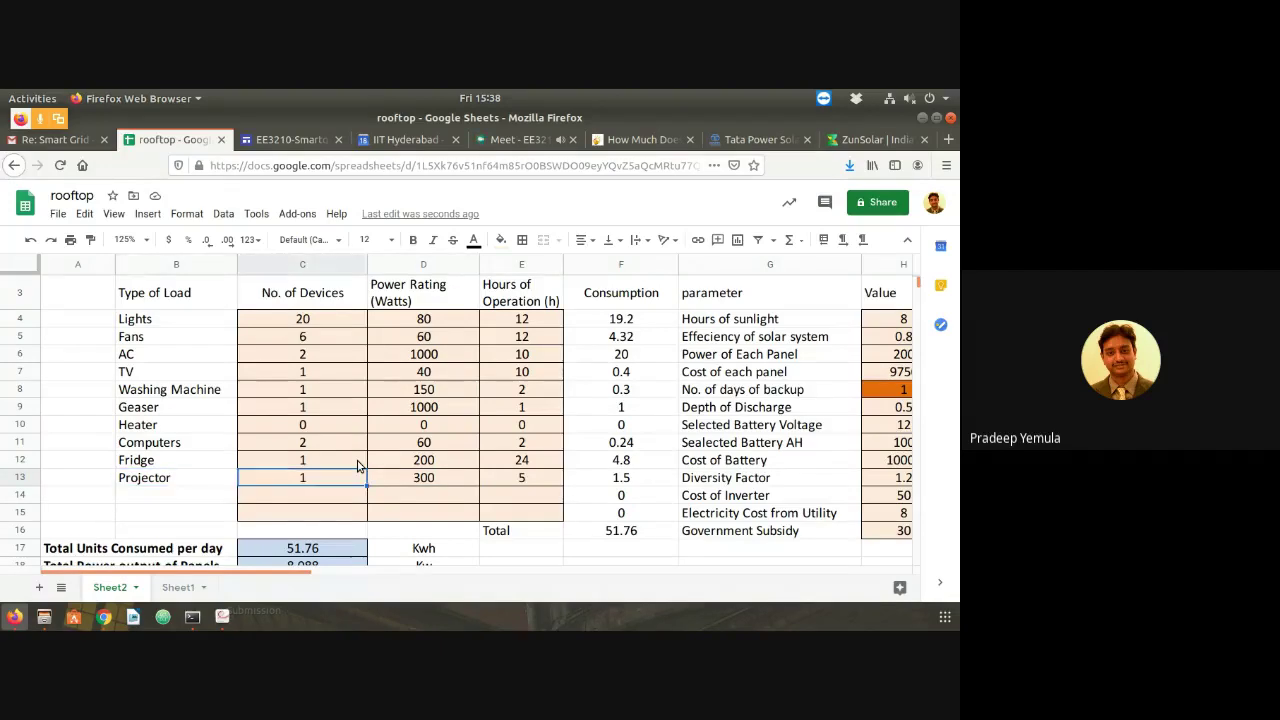
key("Right")
key("Right")
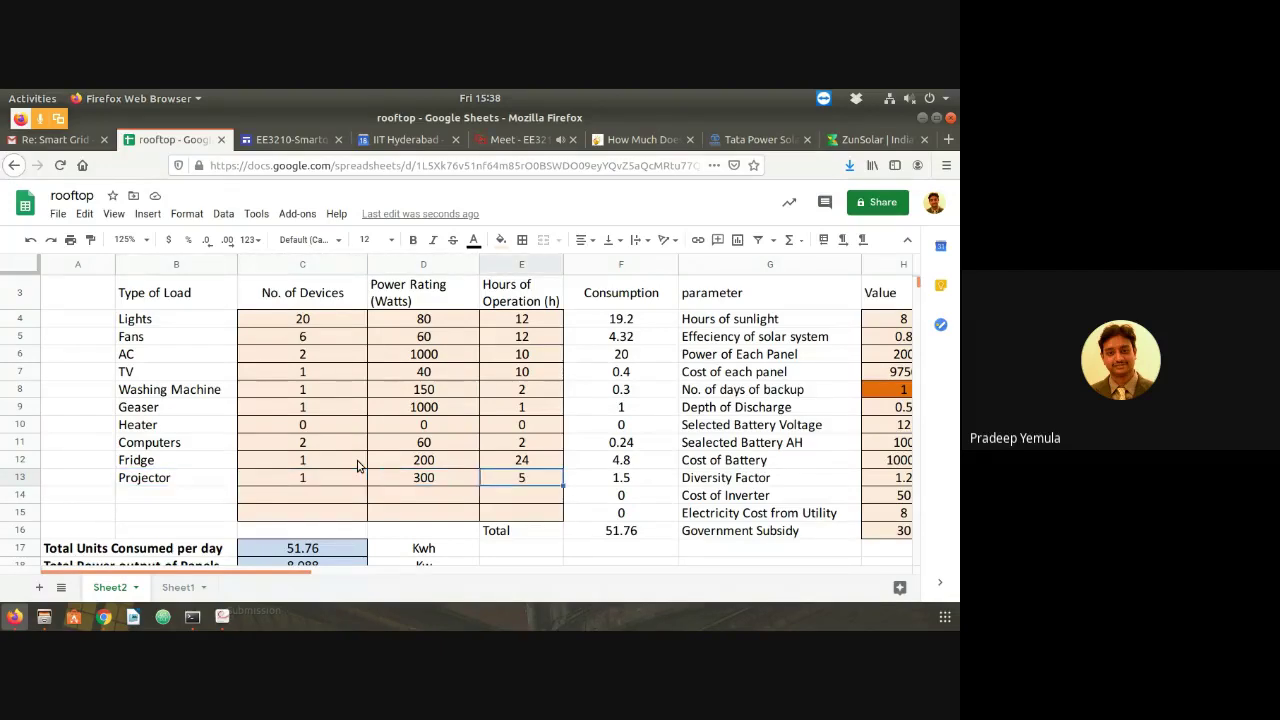
key("Left")
key("Left")
key("Right")
key("Left")
key("Right")
key("Right")
key("Left")
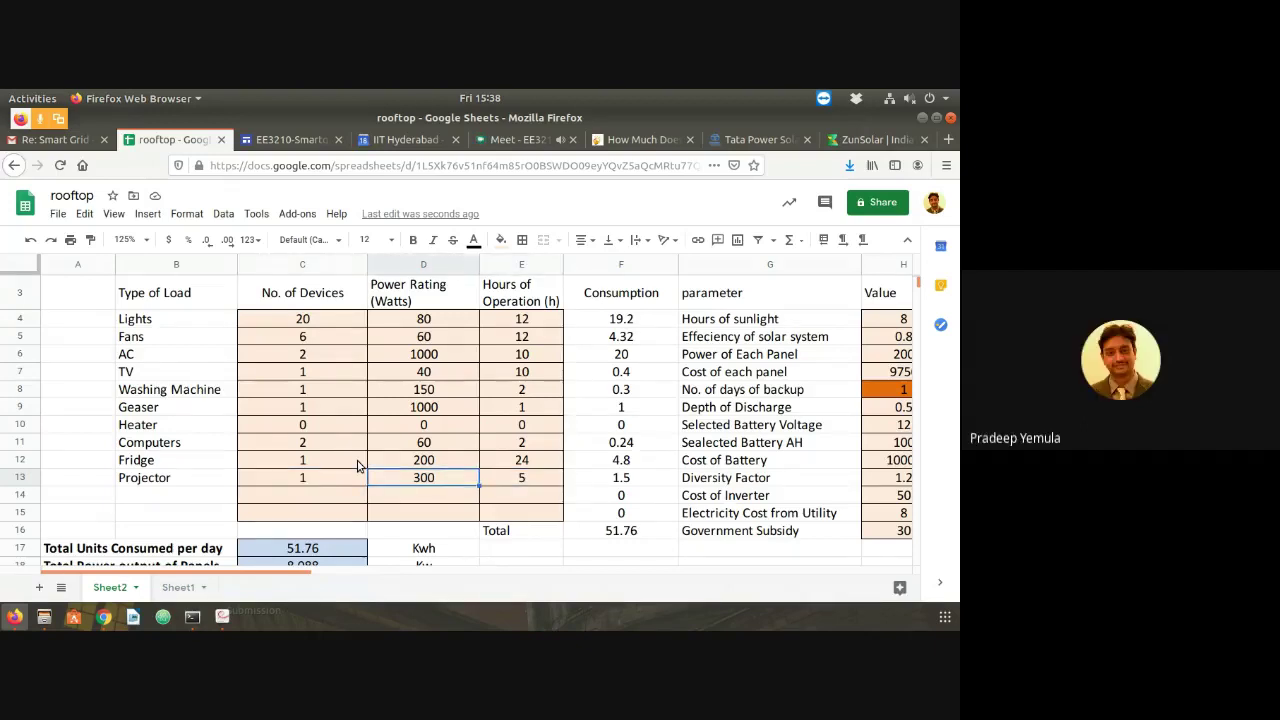
key("Left")
type("0")
key("Tab")
type("0")
key("Tab")
type("0")
key("Tab")
Check the total consumption in F16 against the energy per day and the monthly and daily household consumption on Sheet1
key("Down")
key("Down")
key("Down")
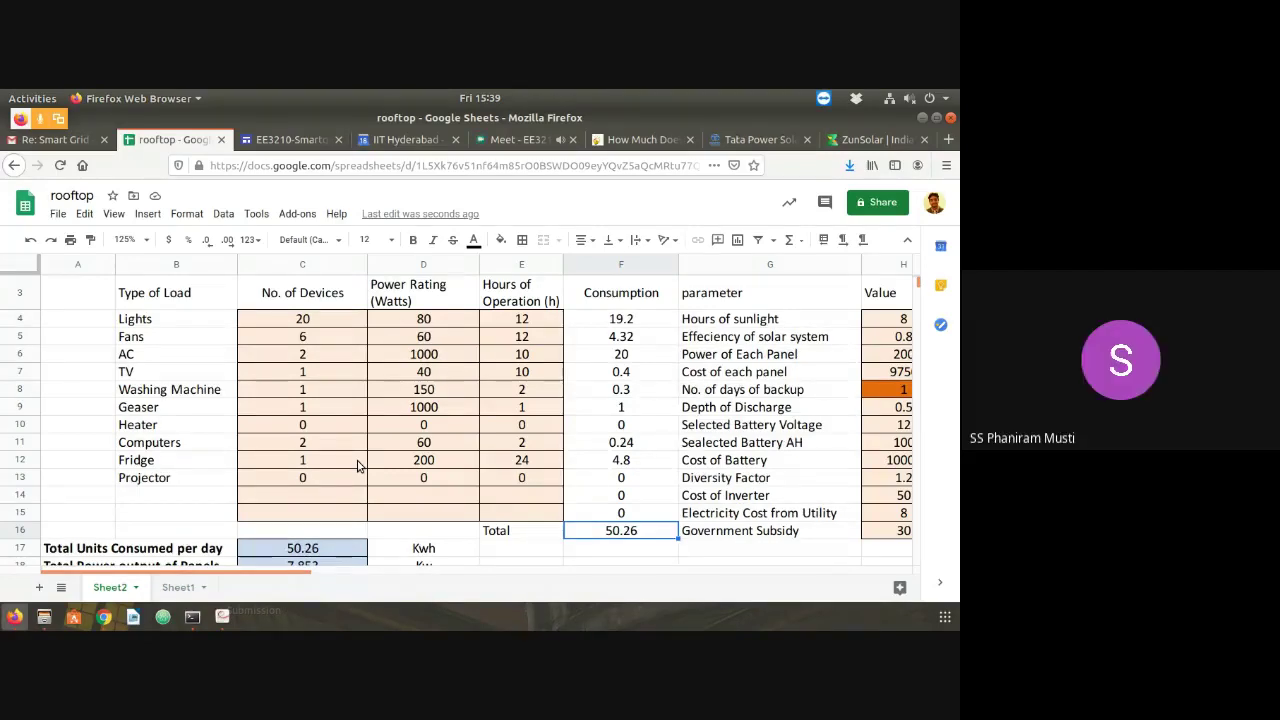
left_click(179, 588)
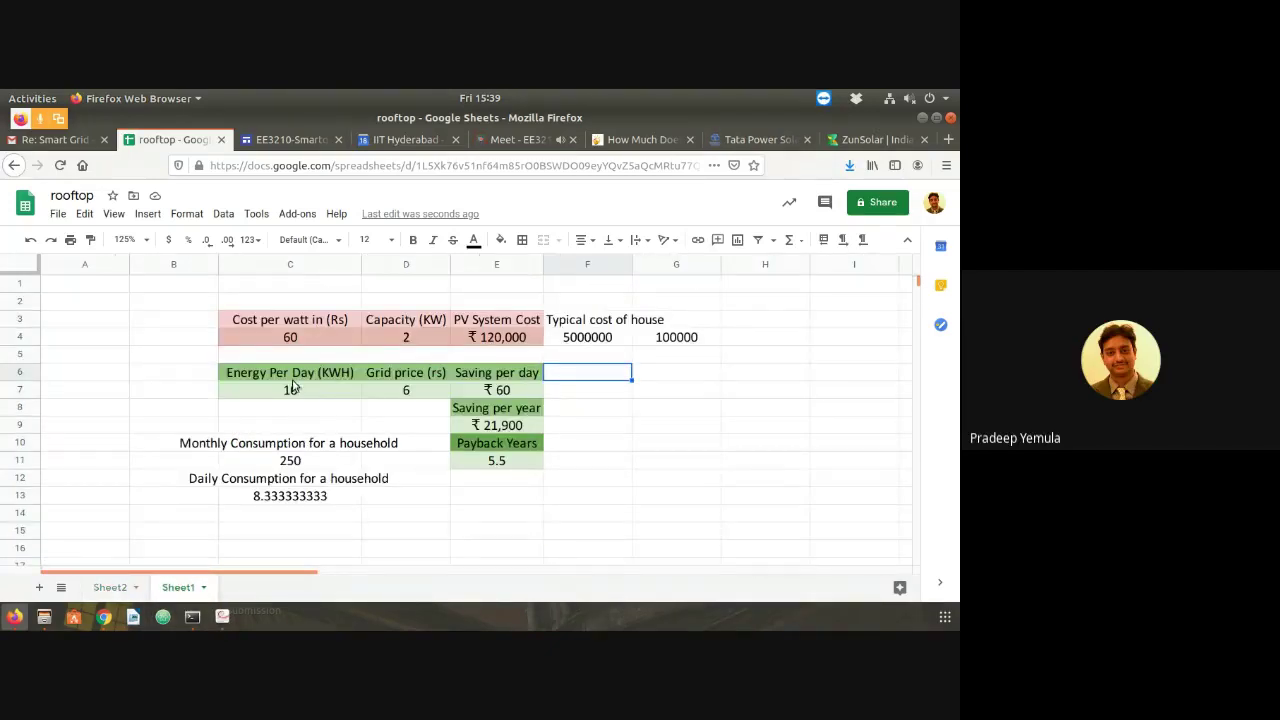
mouse_move(272, 374)
left_mouse_down()
mouse_move(287, 388)
mouse_move(277, 399)
left_mouse_up()
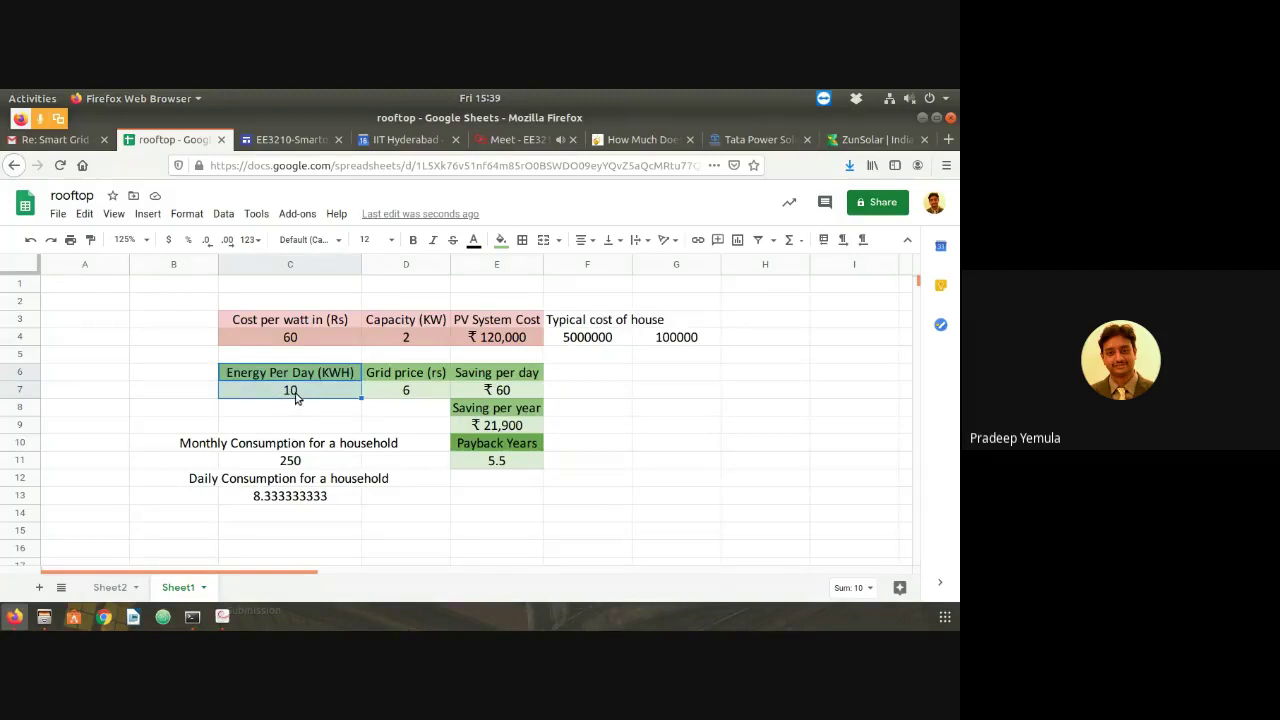
left_click(292, 466)
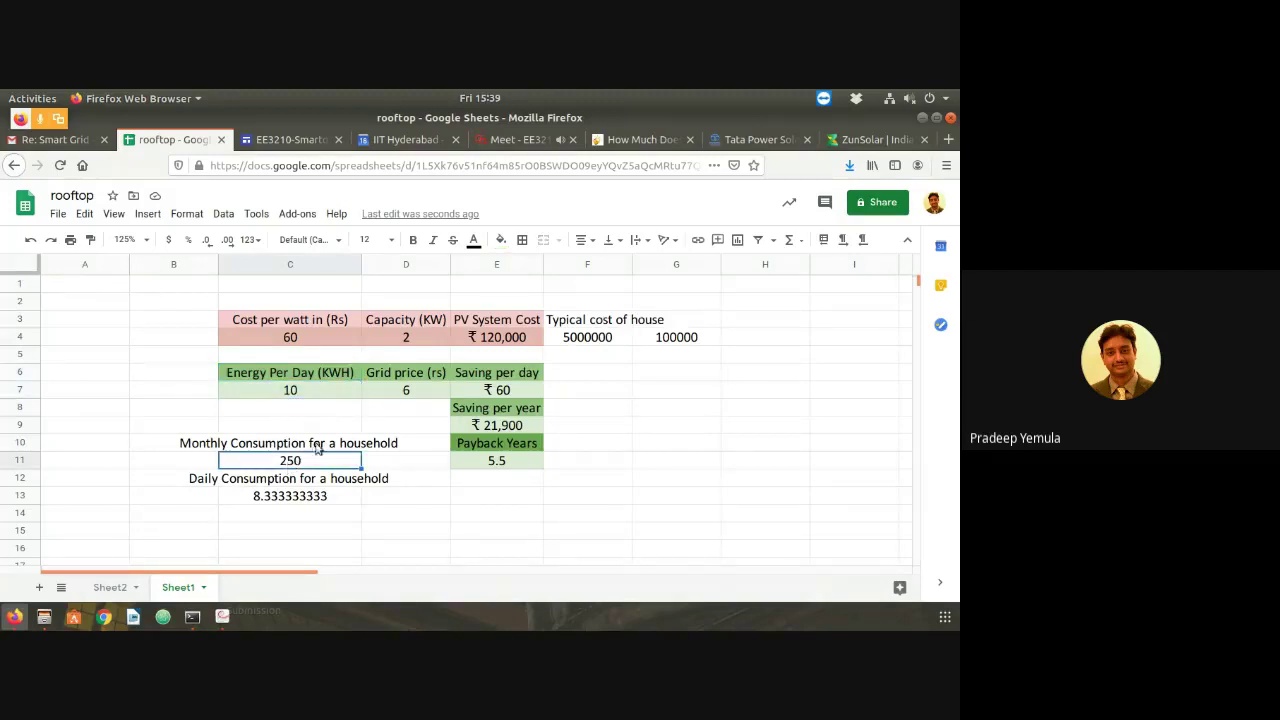
left_click(257, 500)
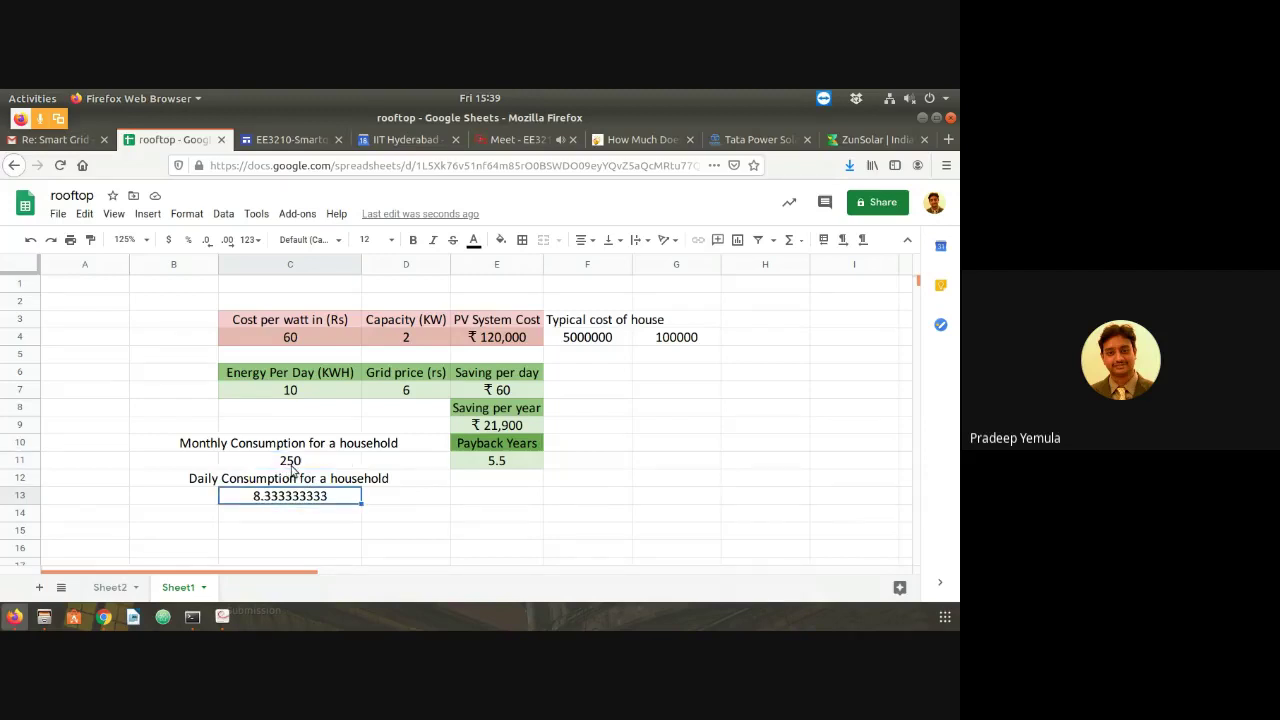
left_click(294, 465)
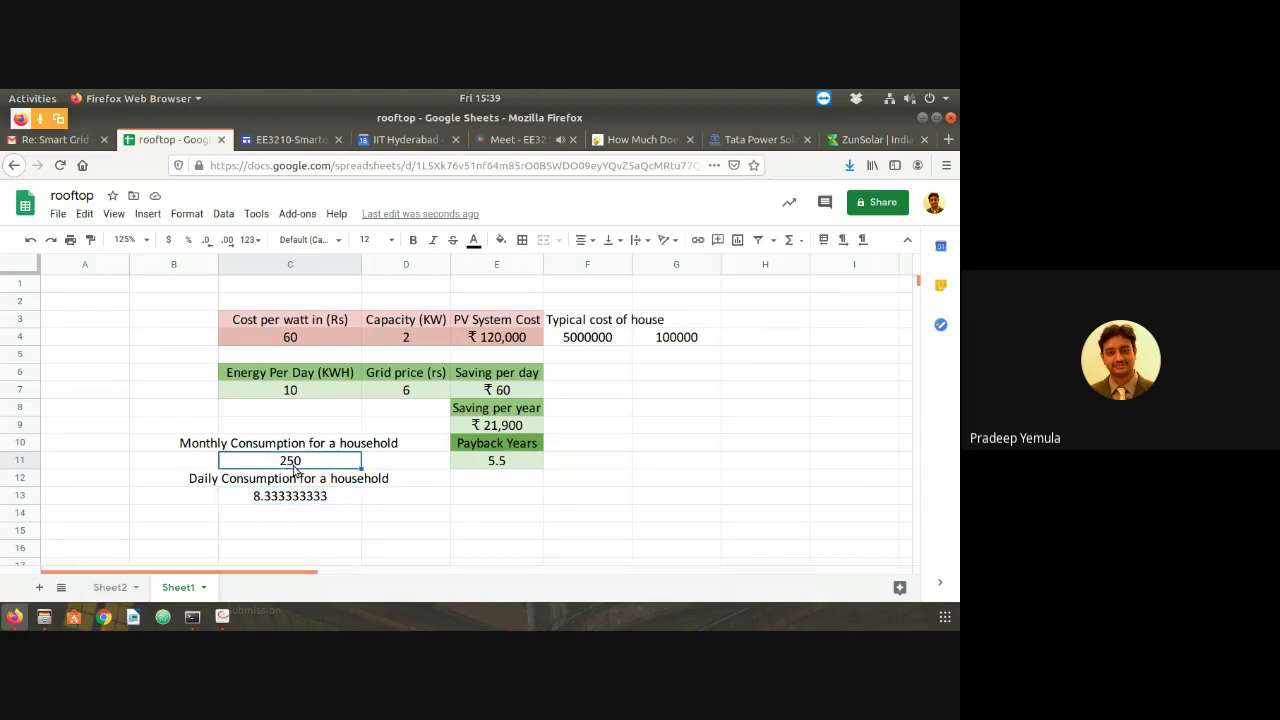
Return to Sheet2 and inspect the total units consumed per day and the total power output of panels
left_click(102, 587)
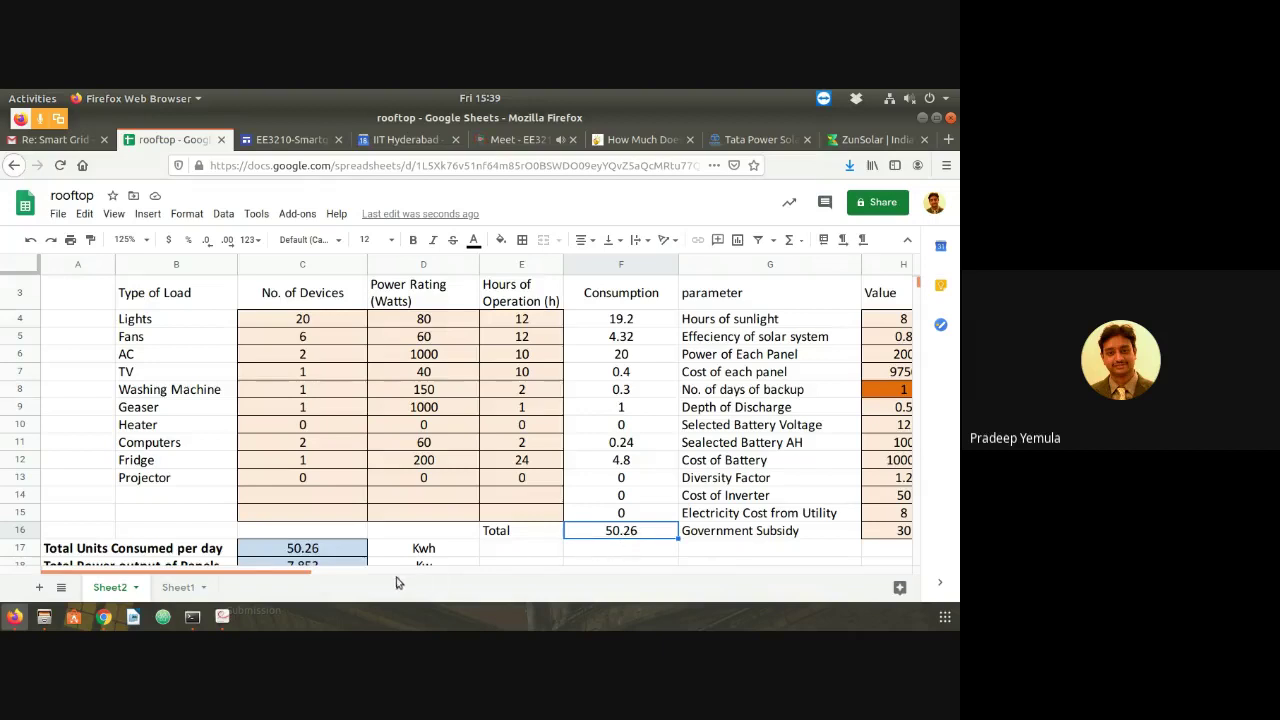
scroll(345, 488, "down", 2)
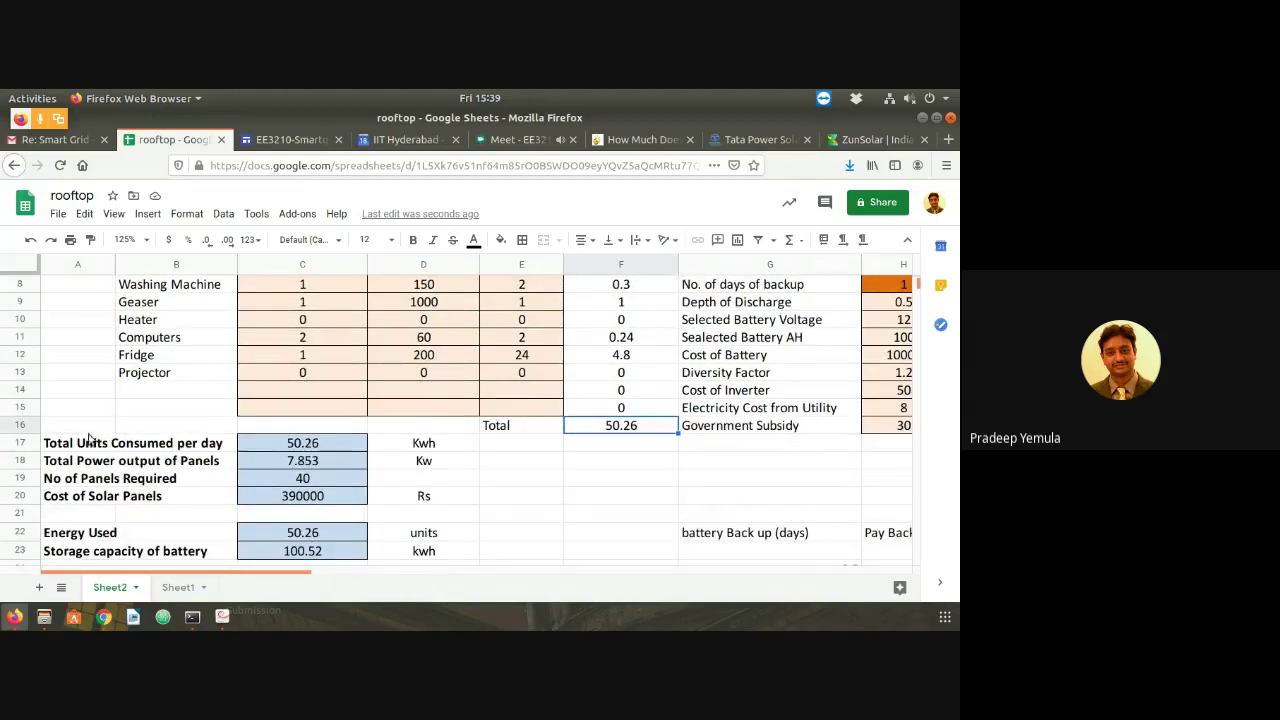
left_click(262, 451)
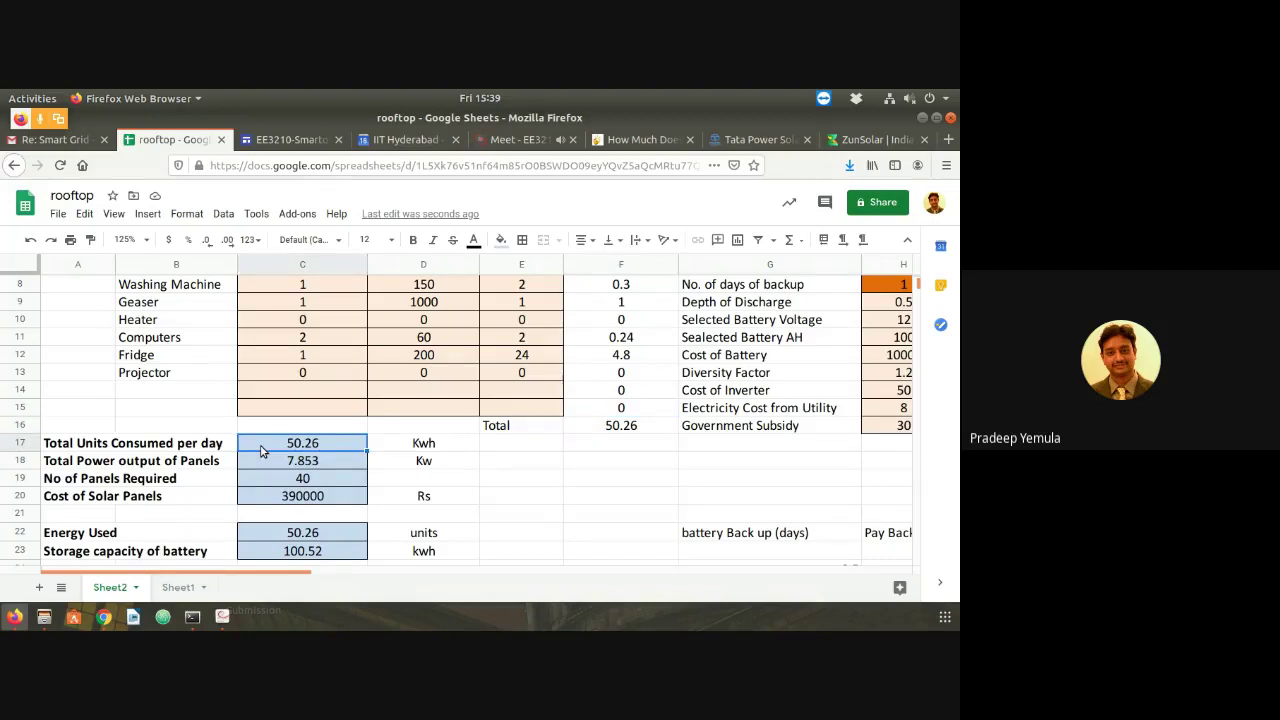
left_click(270, 467)
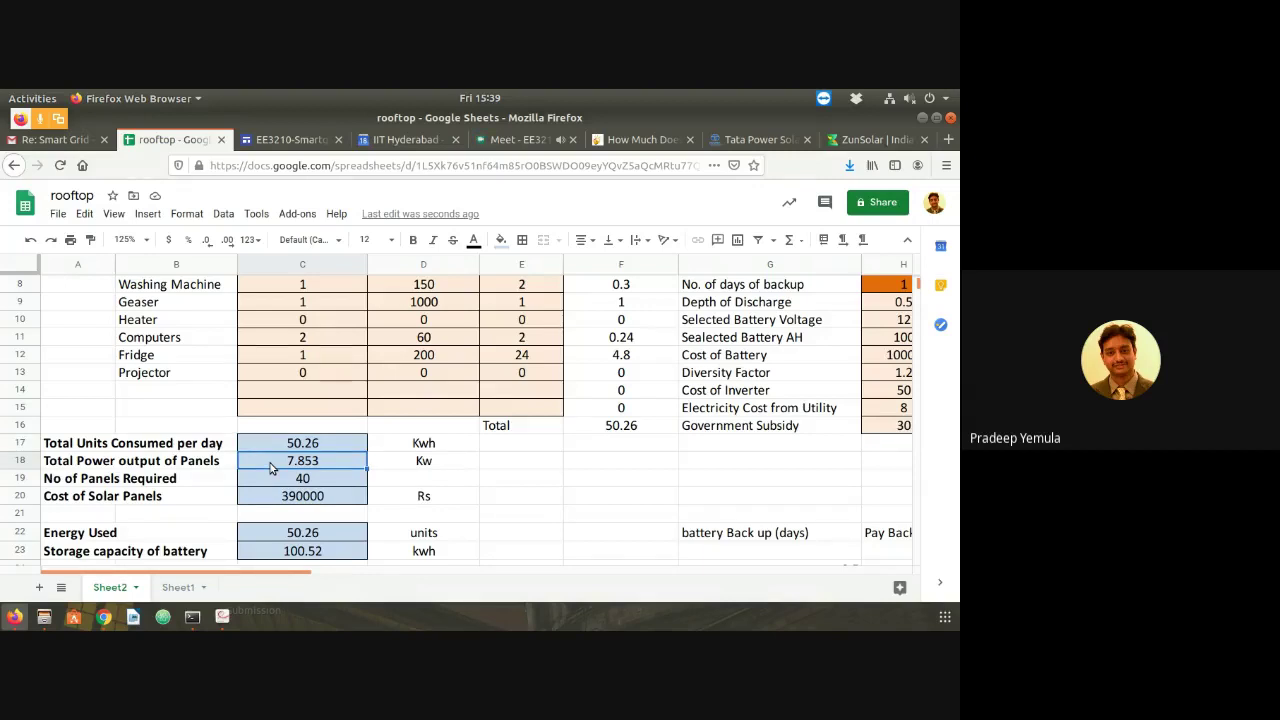
Switch to ICPS_-_2016_paper_435.pdf in Document Viewer and examine equation (1) for the energy consumed per day
key("alt+Tab")
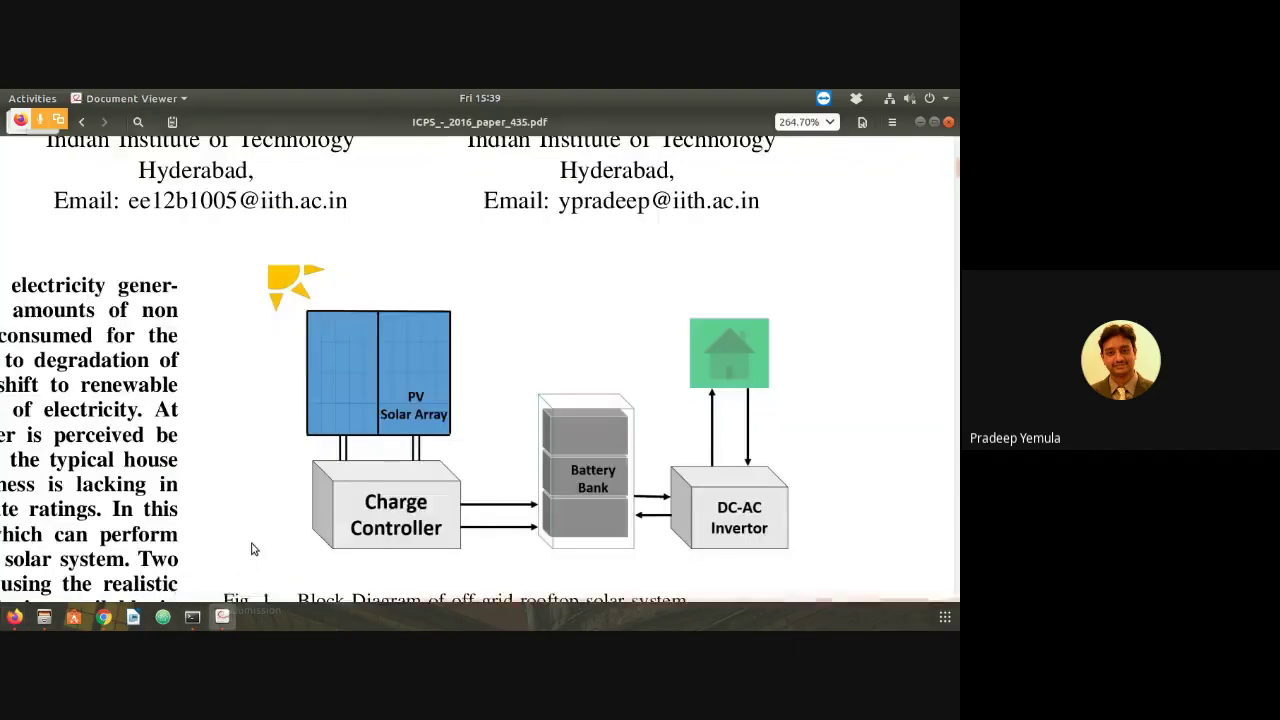
scroll(390, 515, "down", 15)
scroll(399, 522, "up", 3)
scroll(399, 522, "down", 2)
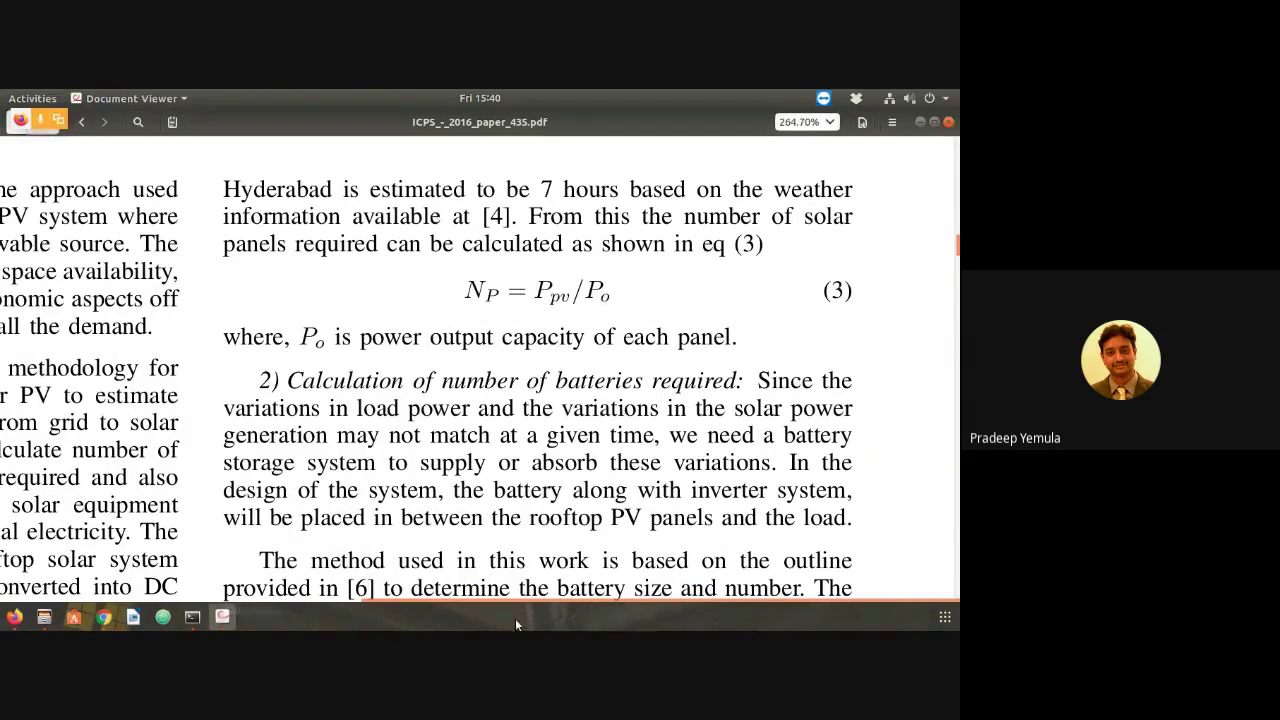
scroll(500, 602, "left", 10)
scroll(563, 468, "down", 7)
scroll(563, 468, "down", 10)
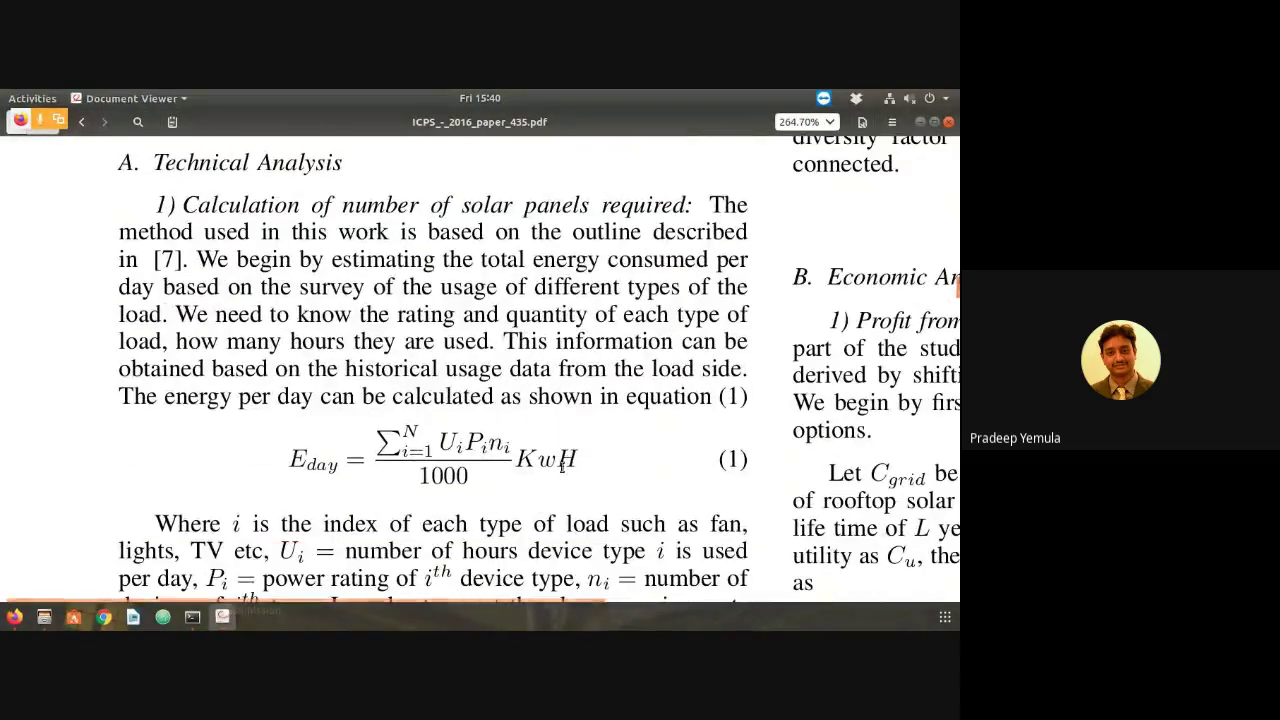
scroll(520, 462, "right", 5)
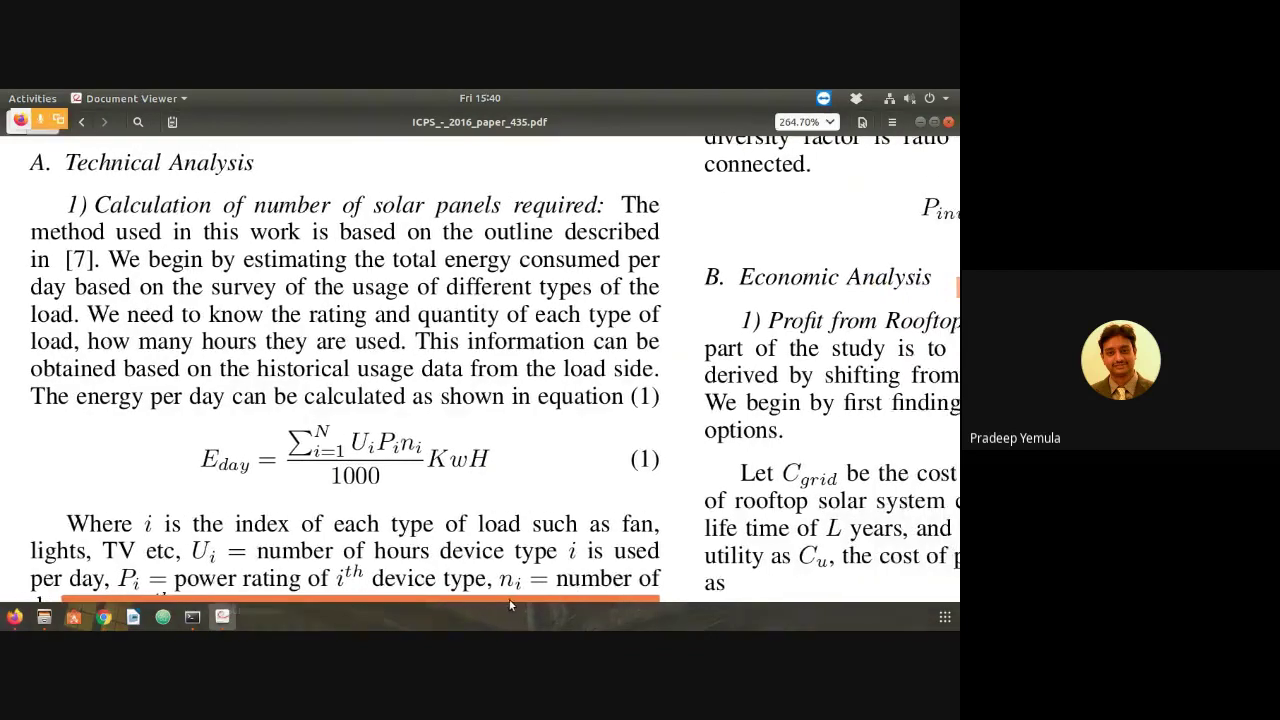
scroll(483, 459, "down", 1)
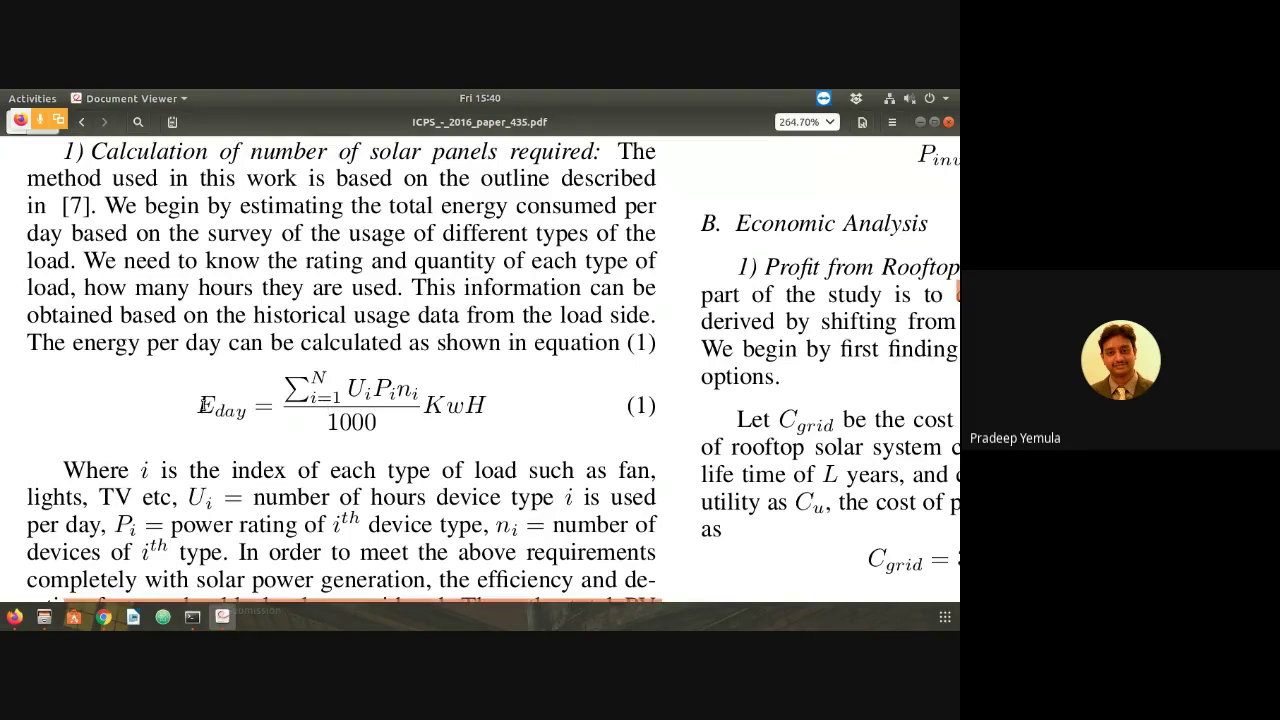
double_click(204, 404)
left_click(342, 416)
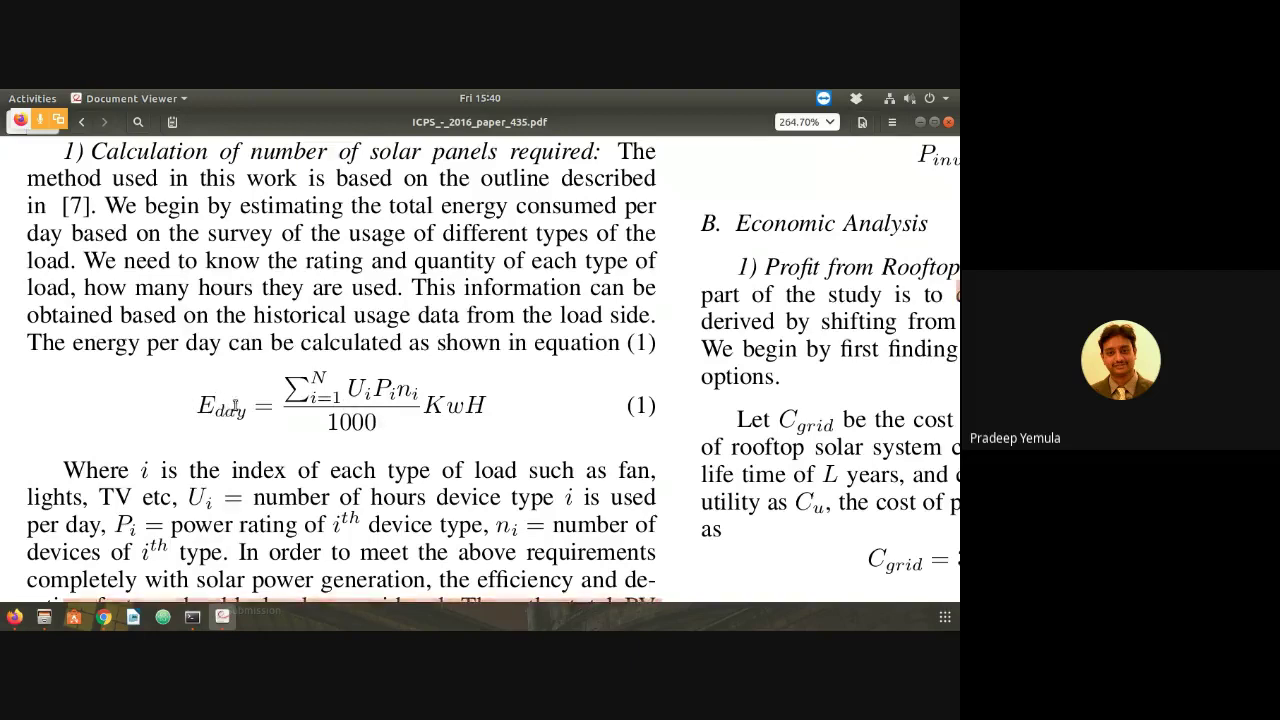
Read the definitions of the load variables and equation (2) for the required PV generation capacity, including sunshine hours and de-rating factor
scroll(300, 417, "down", 1)
scroll(301, 417, "down", 1)
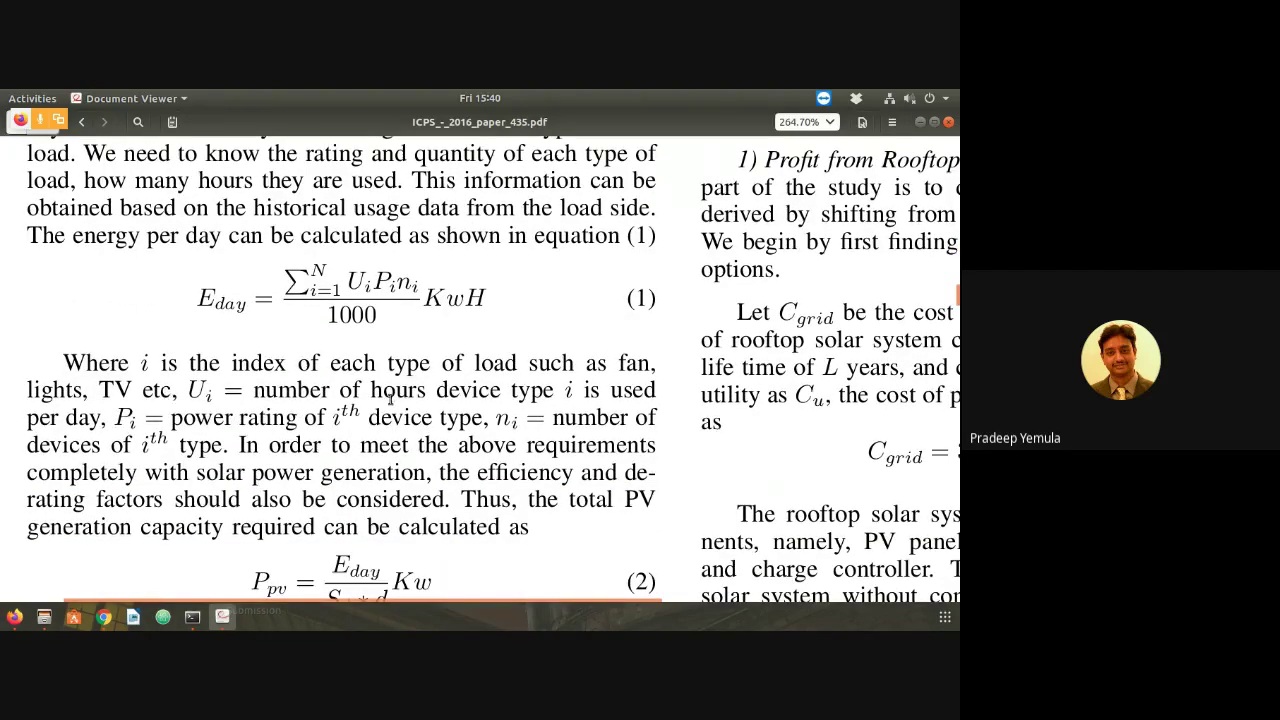
scroll(390, 400, "down", 3)
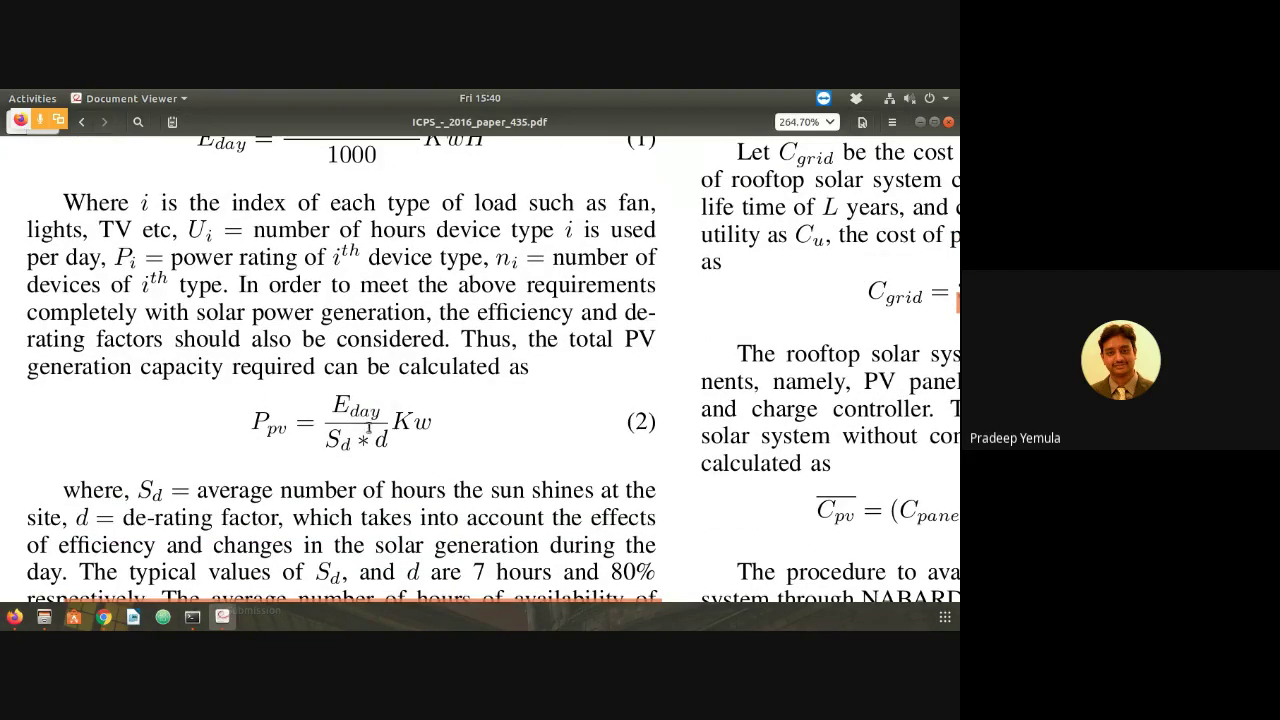
scroll(318, 448, "down", 1)
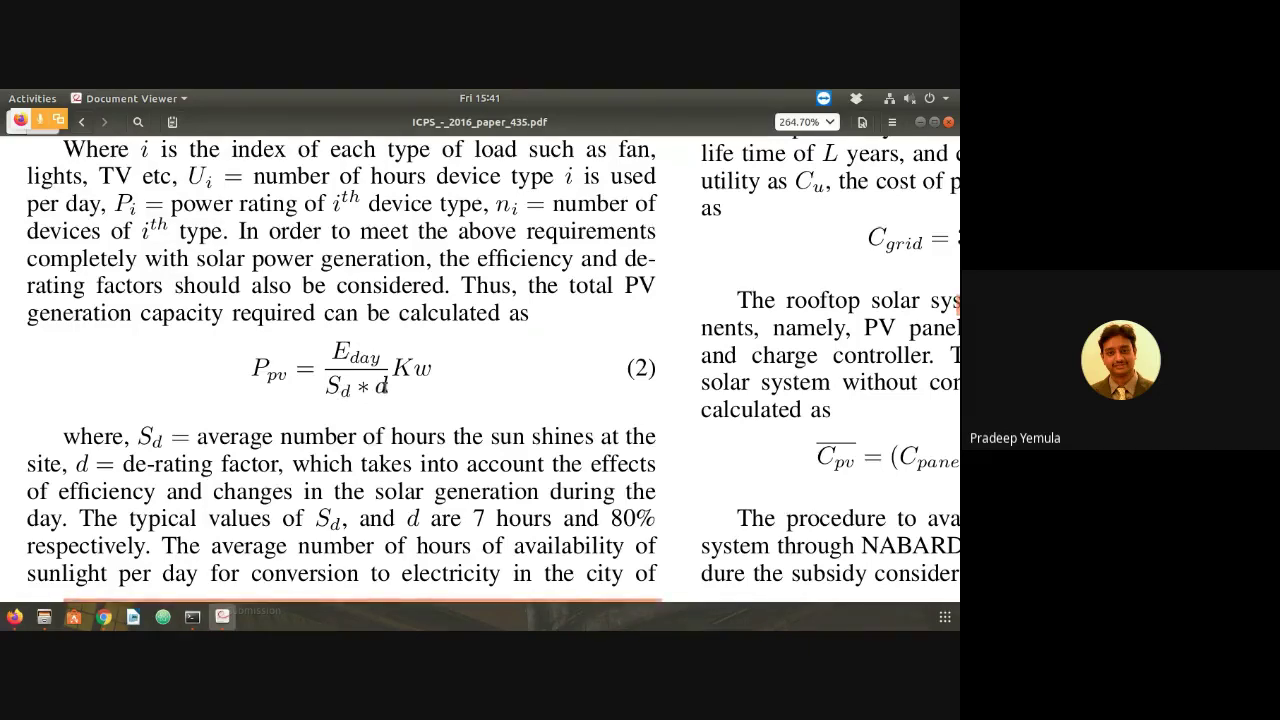
scroll(505, 500, "down", 1)
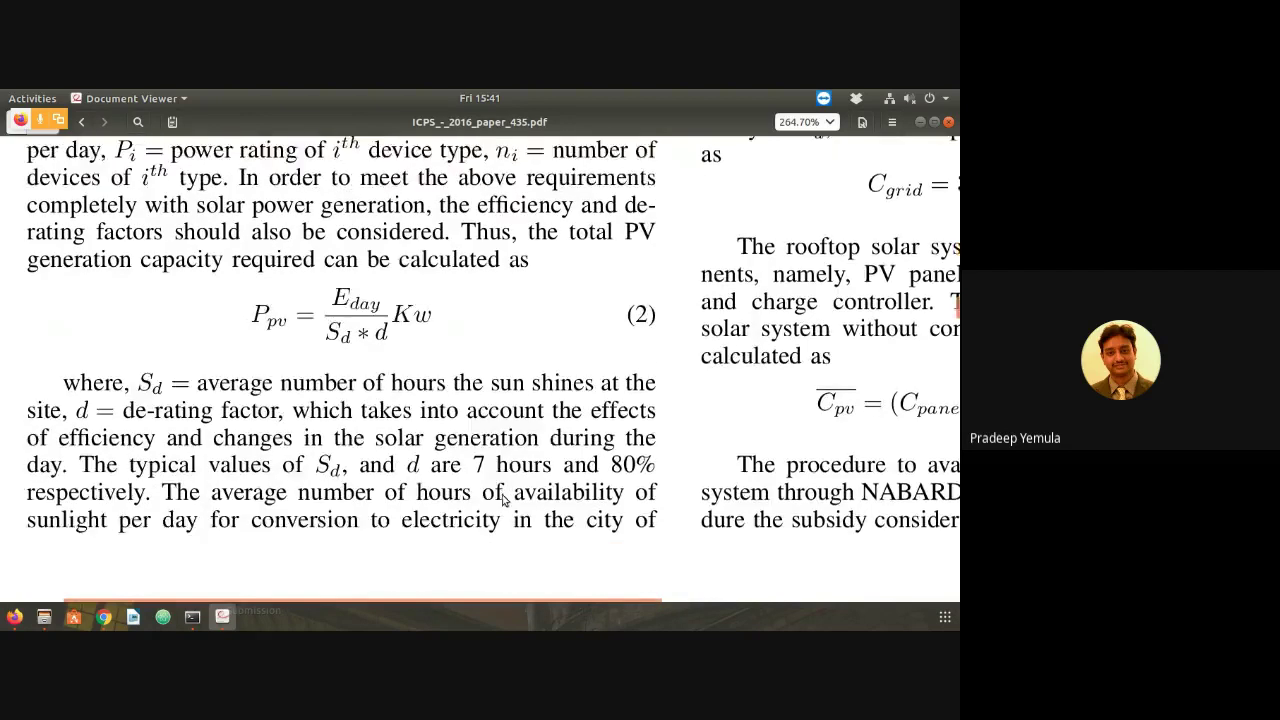
scroll(505, 500, "down", 1)
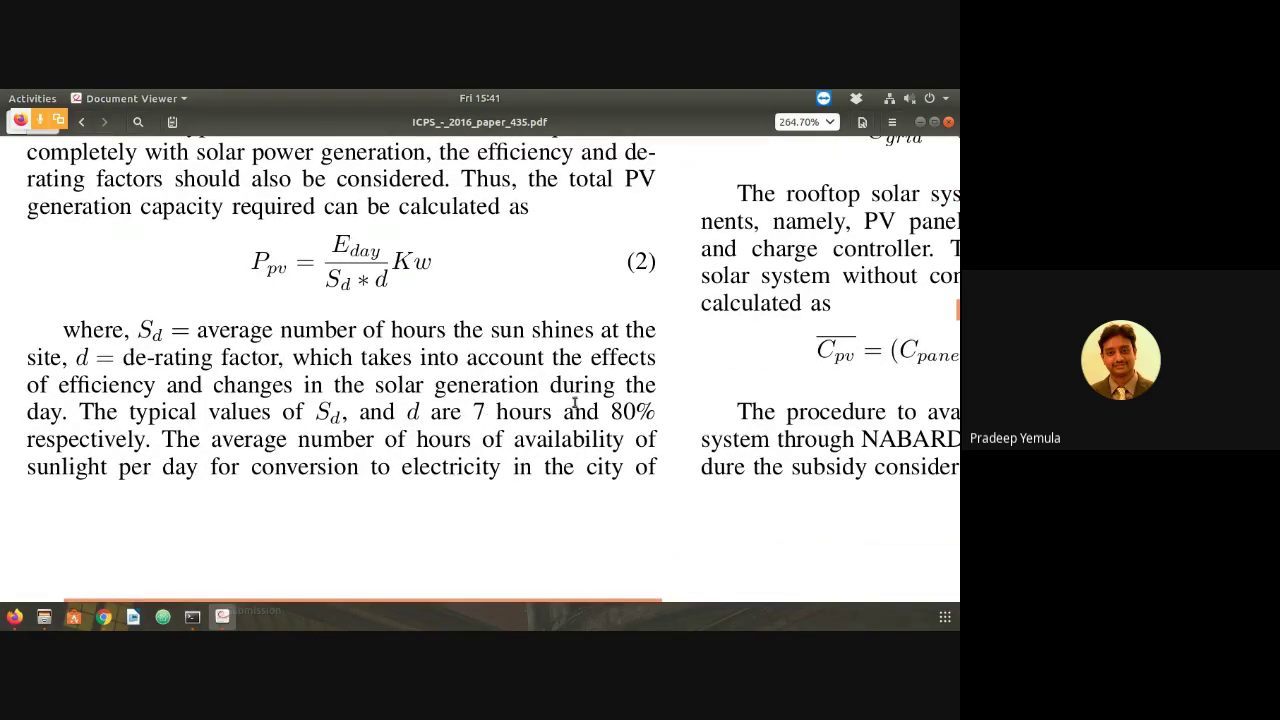
Highlight the PV capacity term in equation (3) for the number of solar panels, and switch back to the rooftop spreadsheet in Firefox
scroll(575, 403, "up", 10)
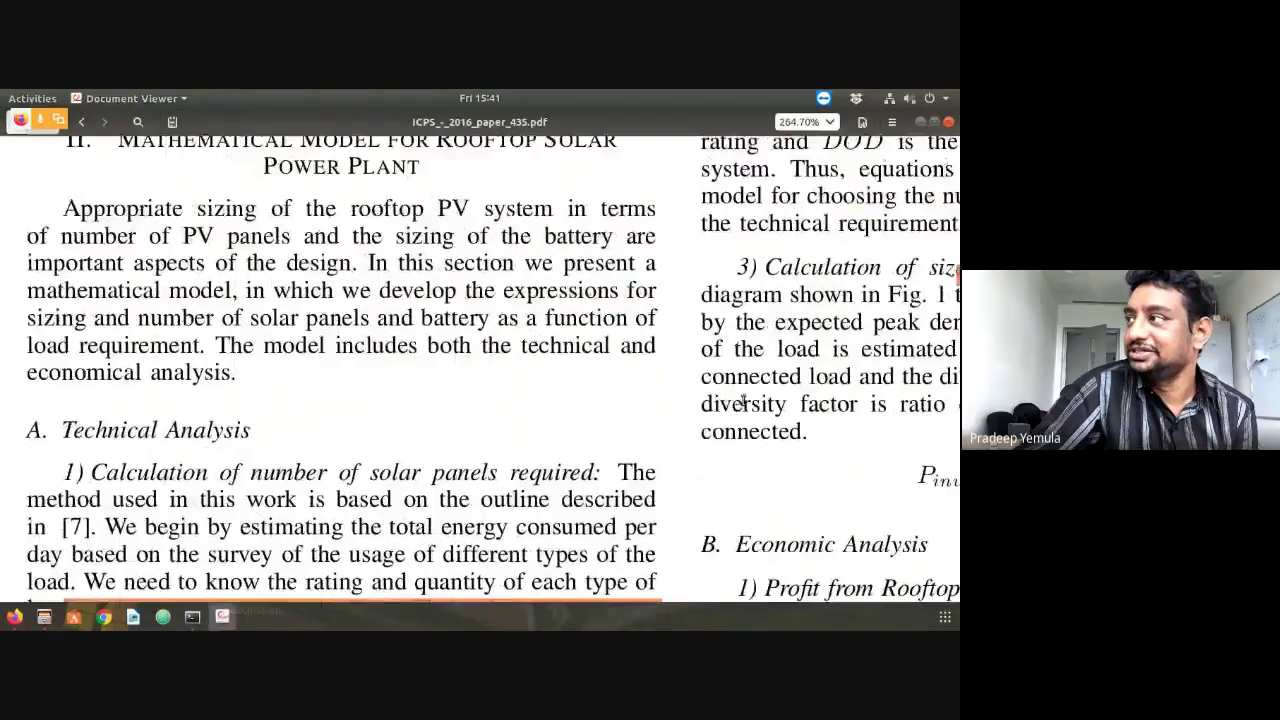
scroll(743, 400, "up", 1)
left_click_drag(605, 598, 897, 601)
scroll(817, 411, "up", 11)
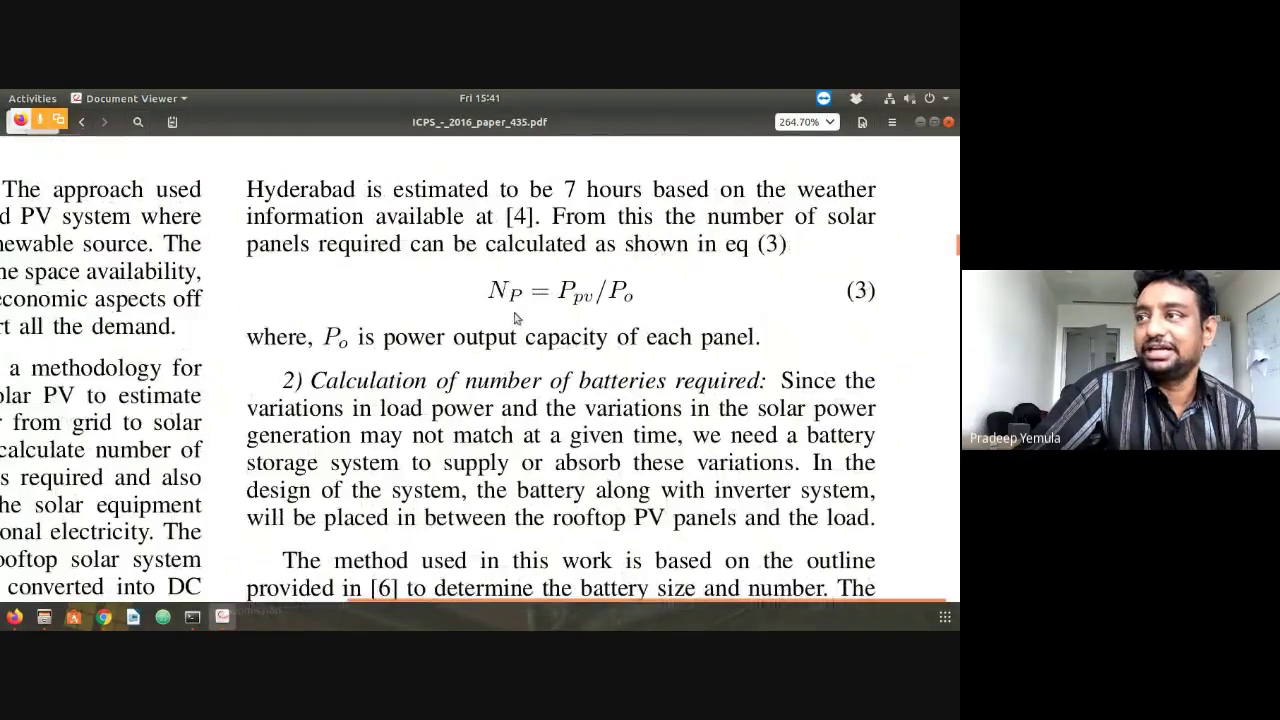
left_click_drag(563, 290, 594, 290)
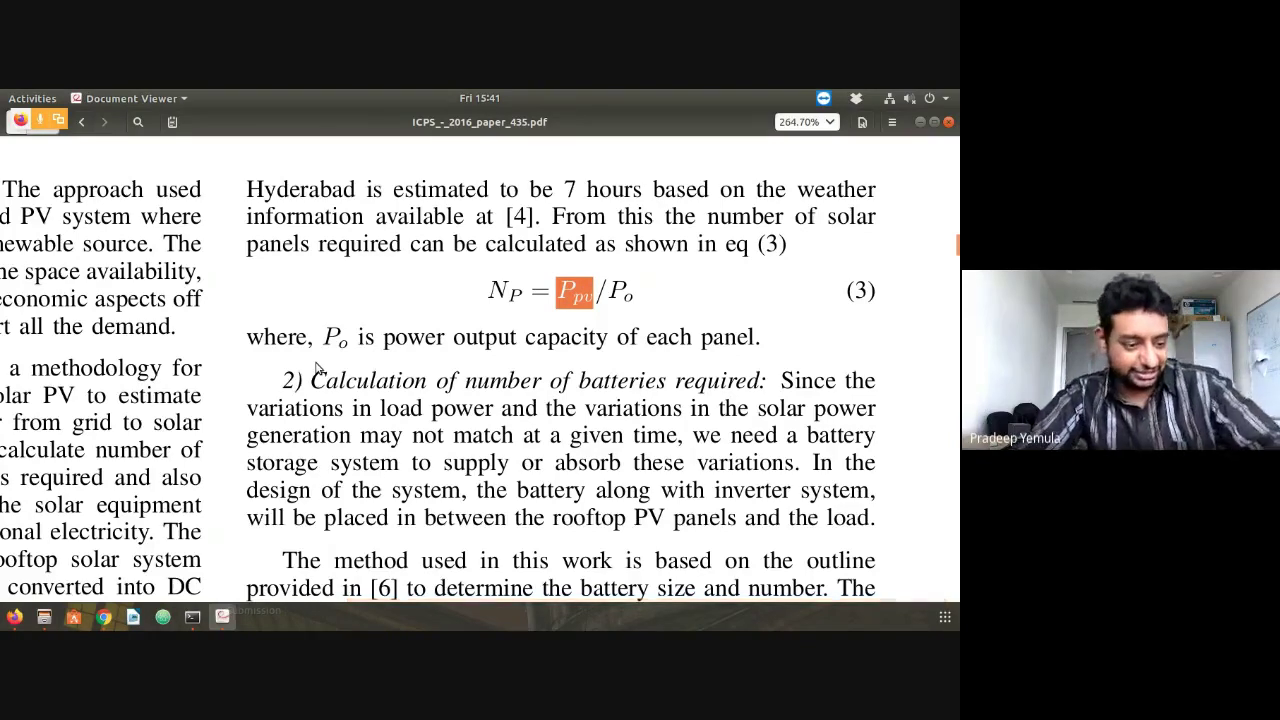
key("alt+Tab")
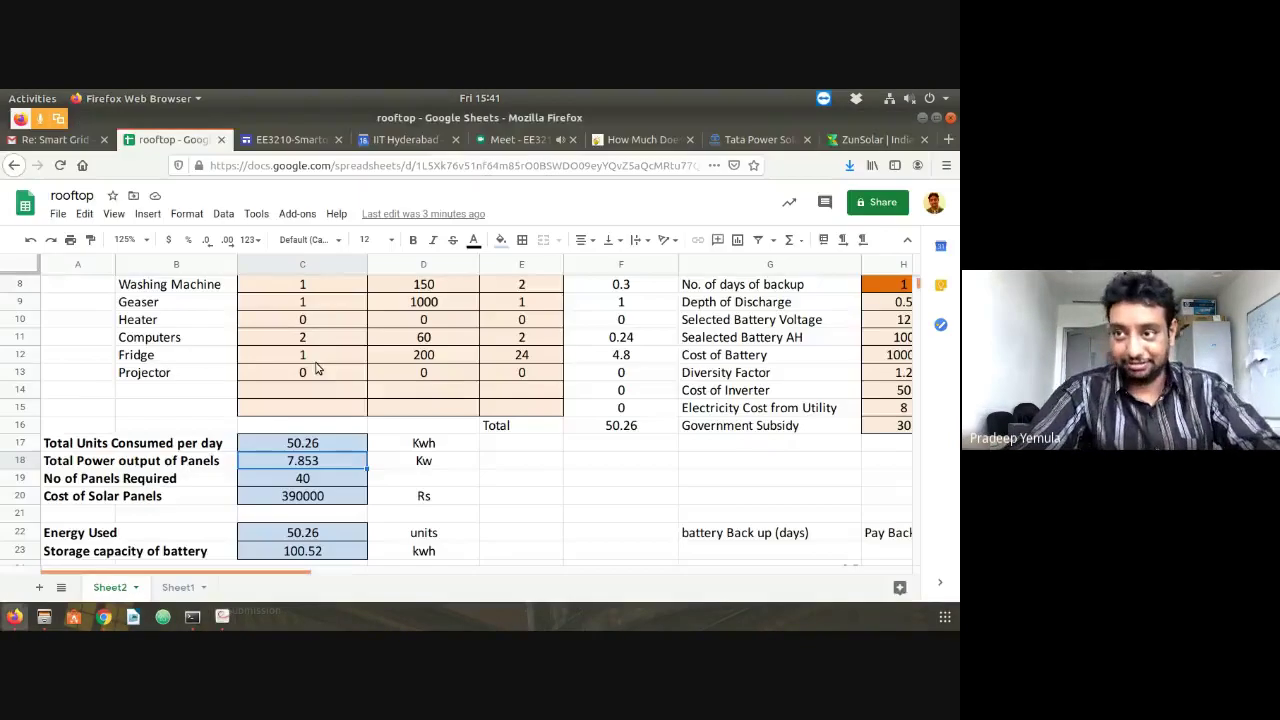
Inspect the formula behind the total power output of panels without changing it
double_click(352, 468)
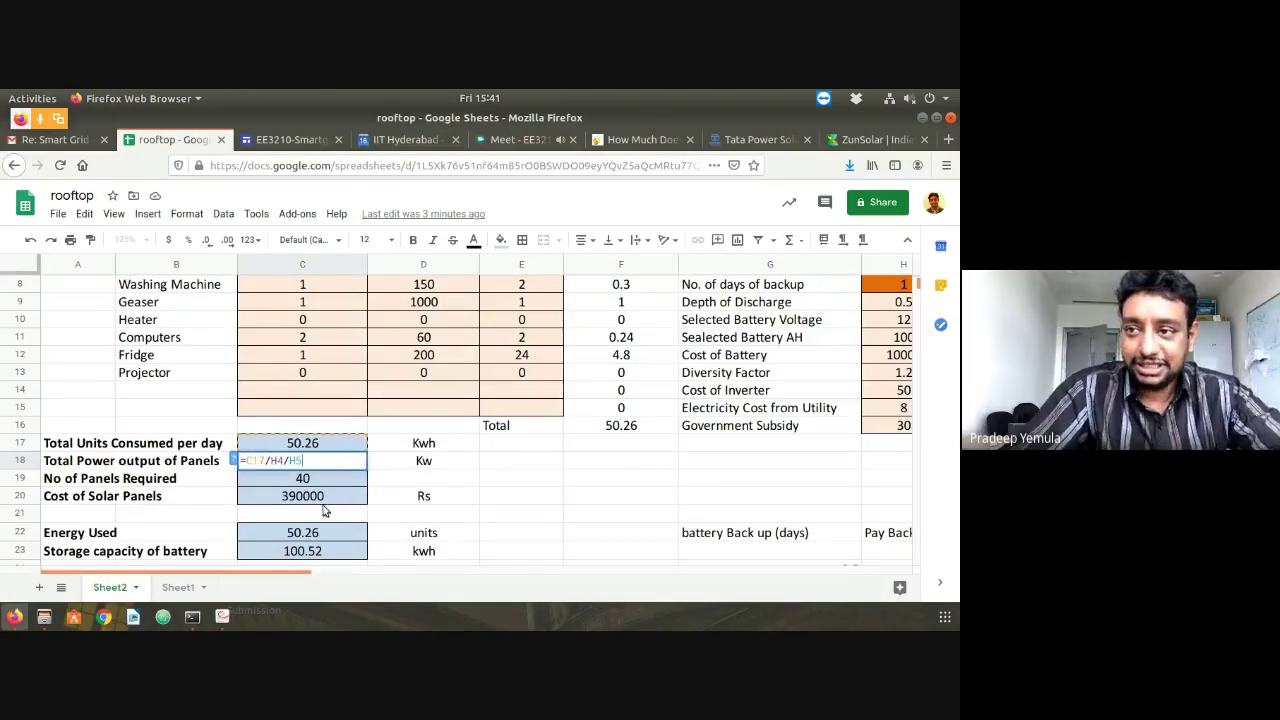
key("Escape")
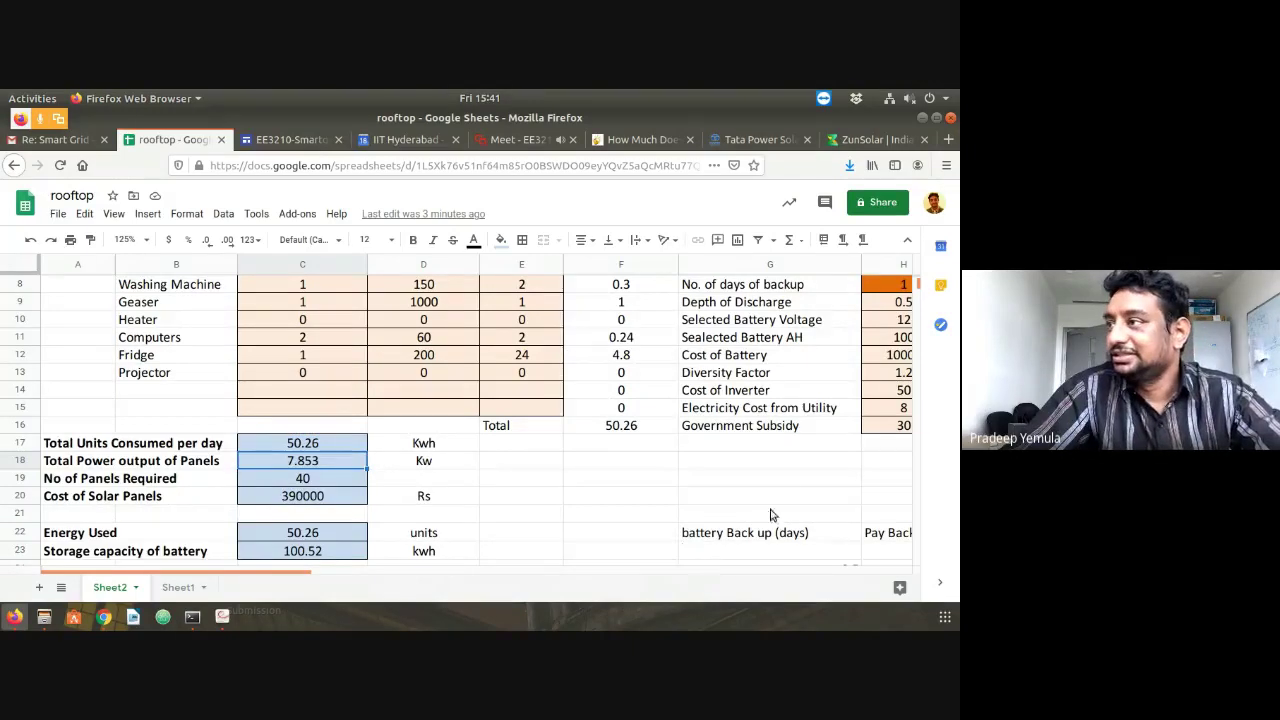
scroll(791, 487, "up", 3)
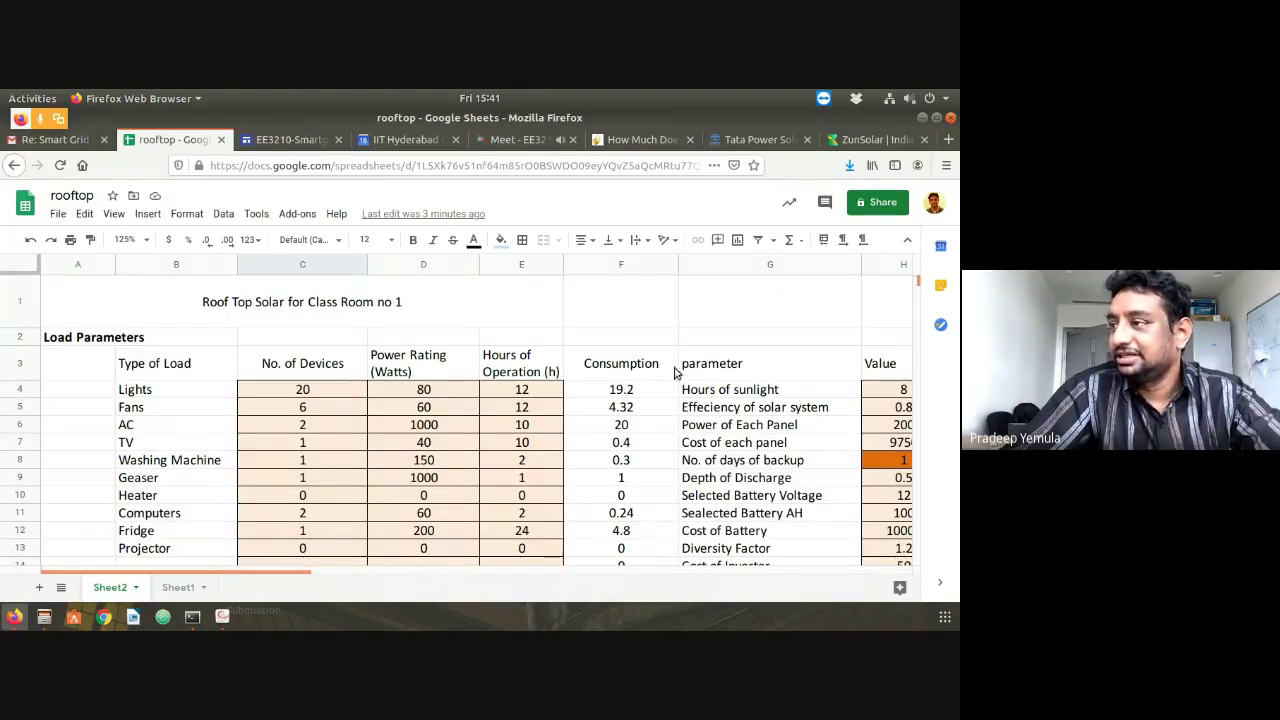
Narrow the Consumption column slightly, and check the hours of sunlight and solar system efficiency values in the parameter table
left_click_drag(677, 264, 646, 271)
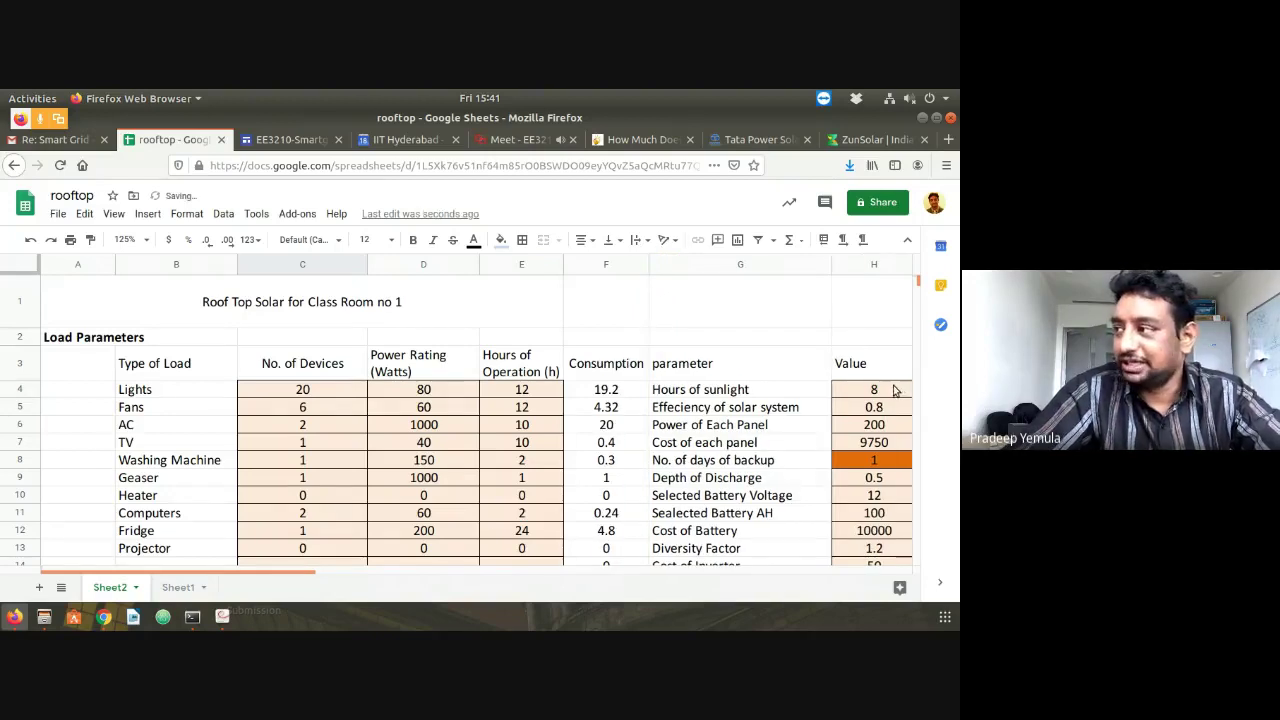
left_click(897, 391)
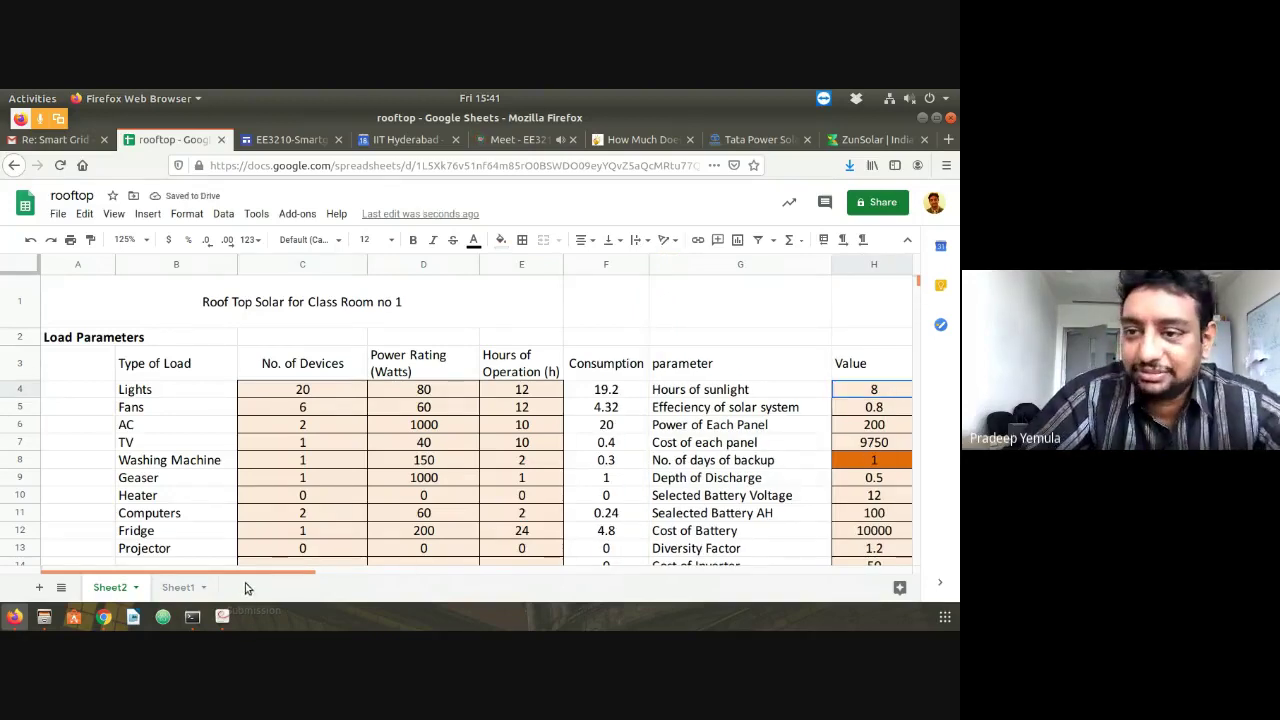
left_click_drag(252, 577, 304, 576)
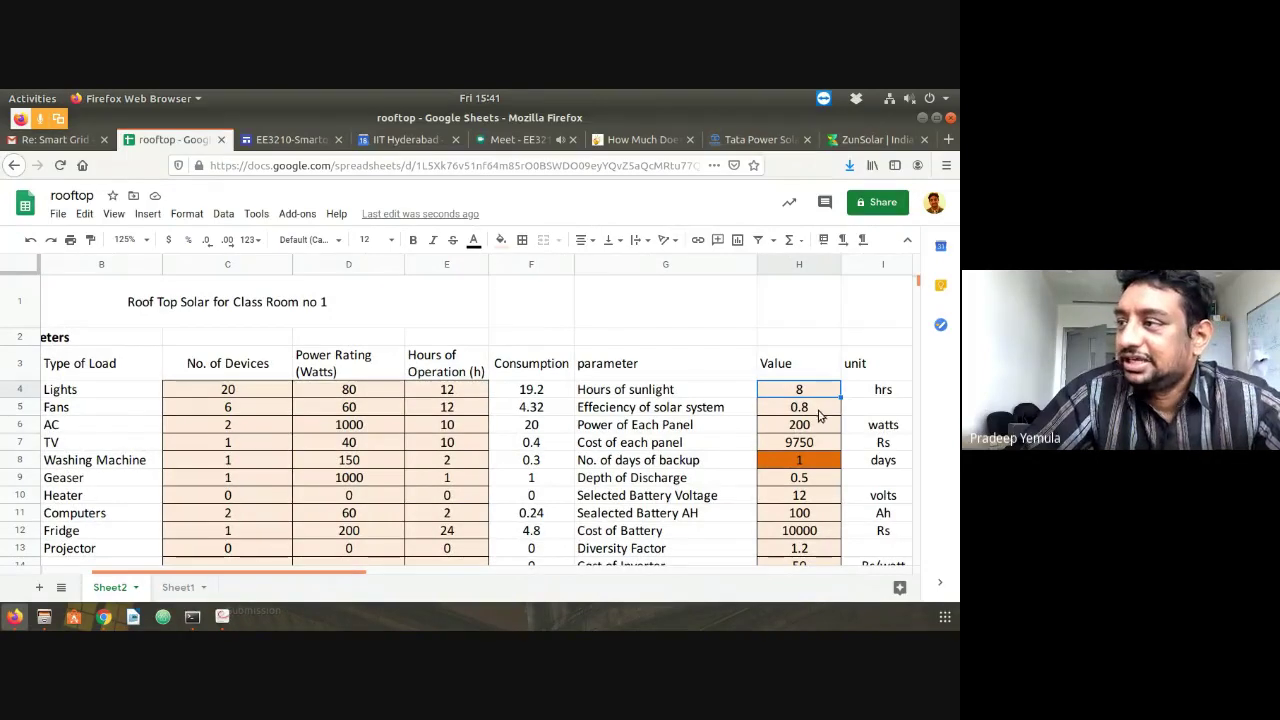
left_click(795, 411)
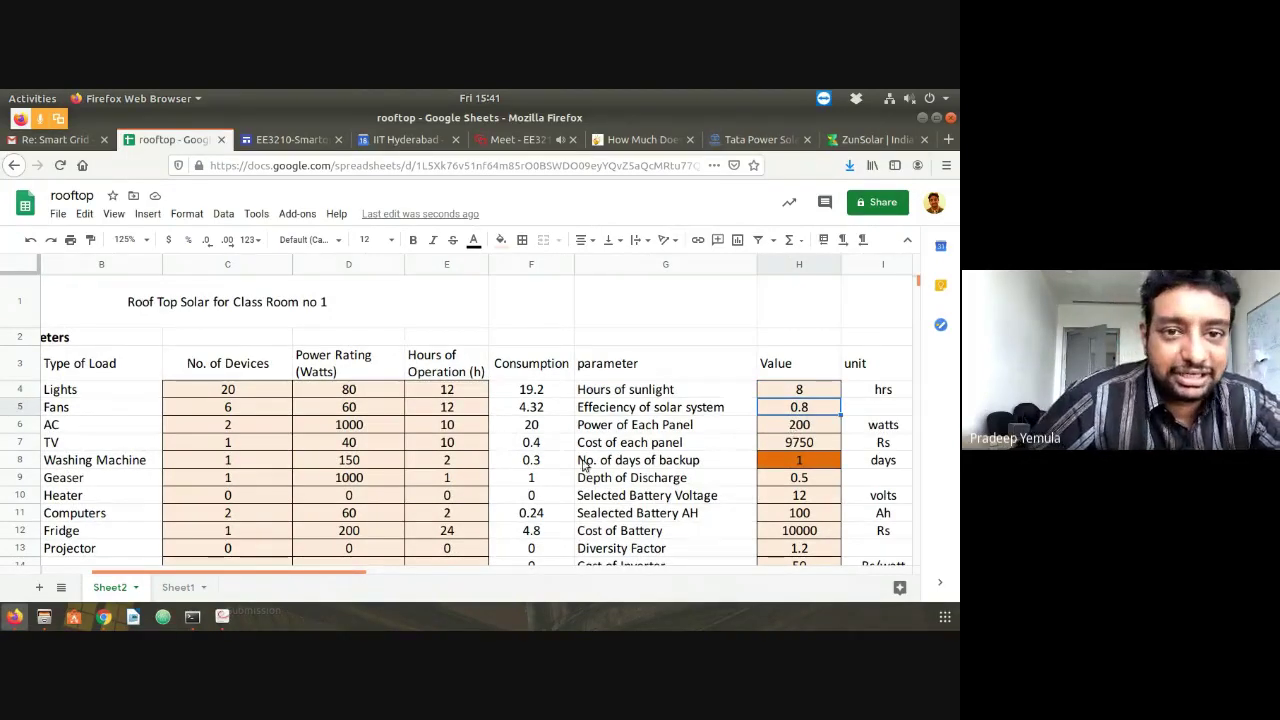
Review the total power output of panels, the number of panels required and the cost of solar panels
left_click_drag(357, 571, 286, 578)
scroll(343, 466, "down", 5)
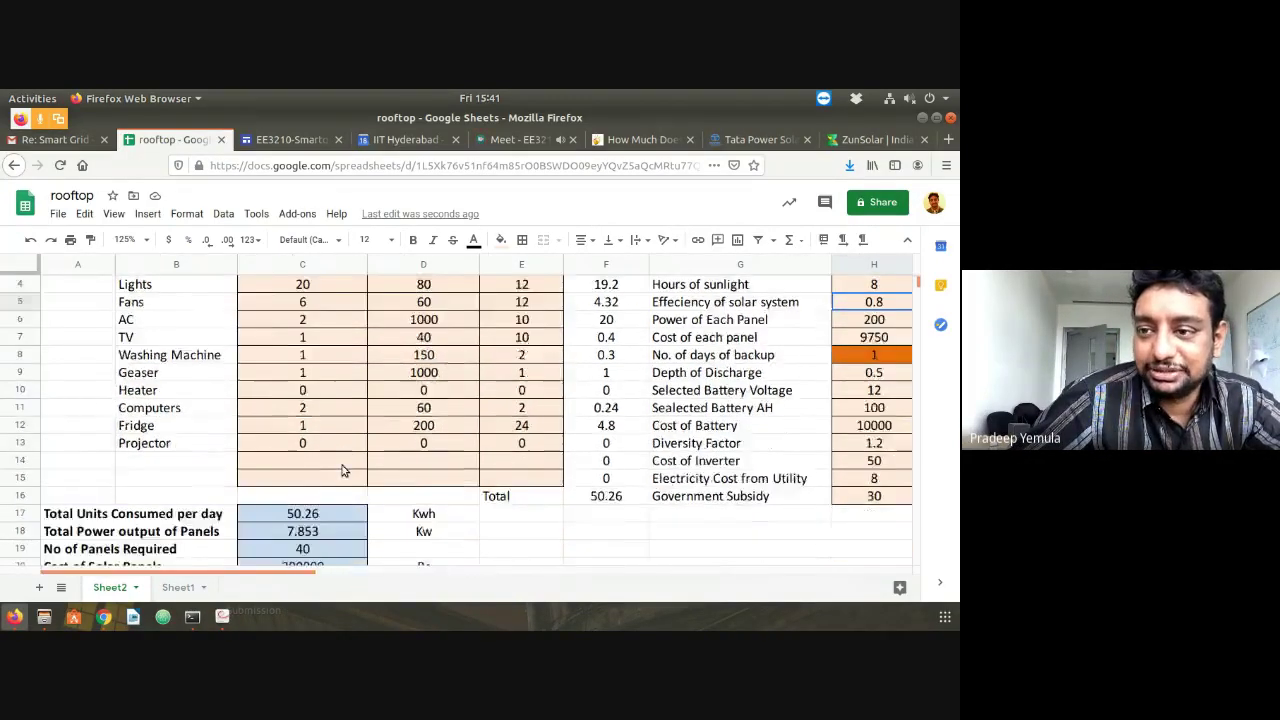
left_click(331, 429)
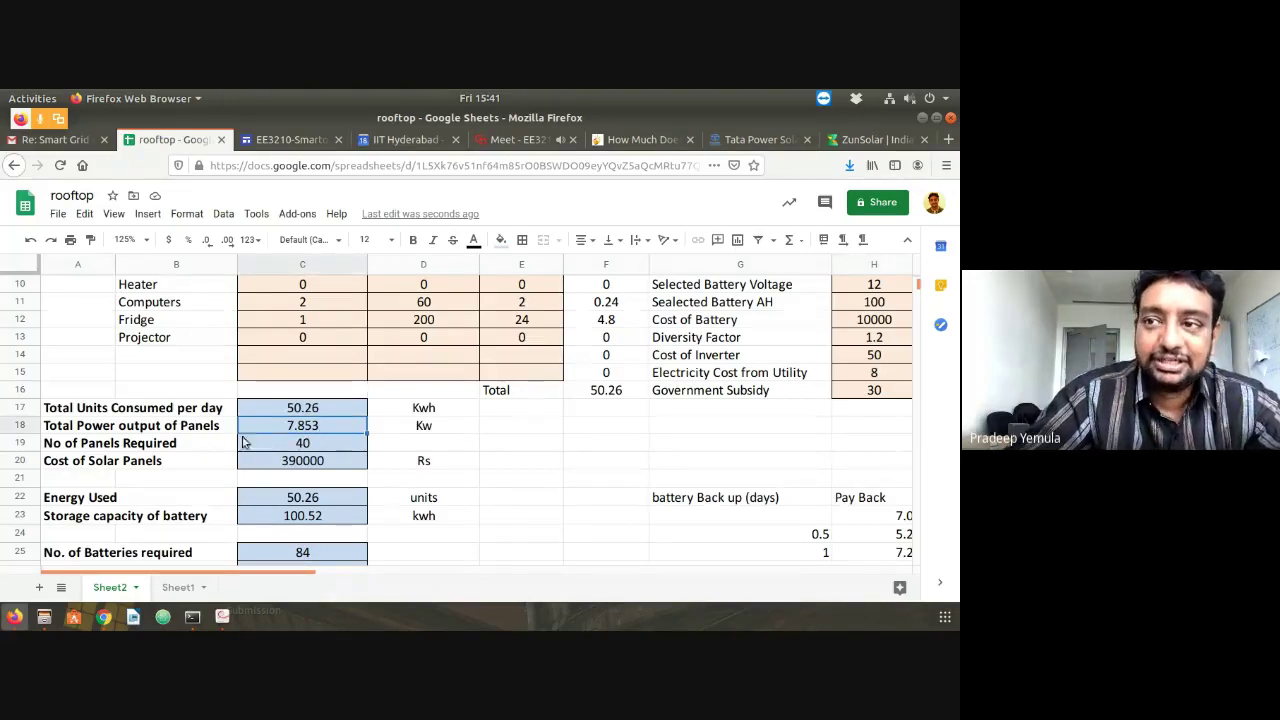
left_click(298, 444)
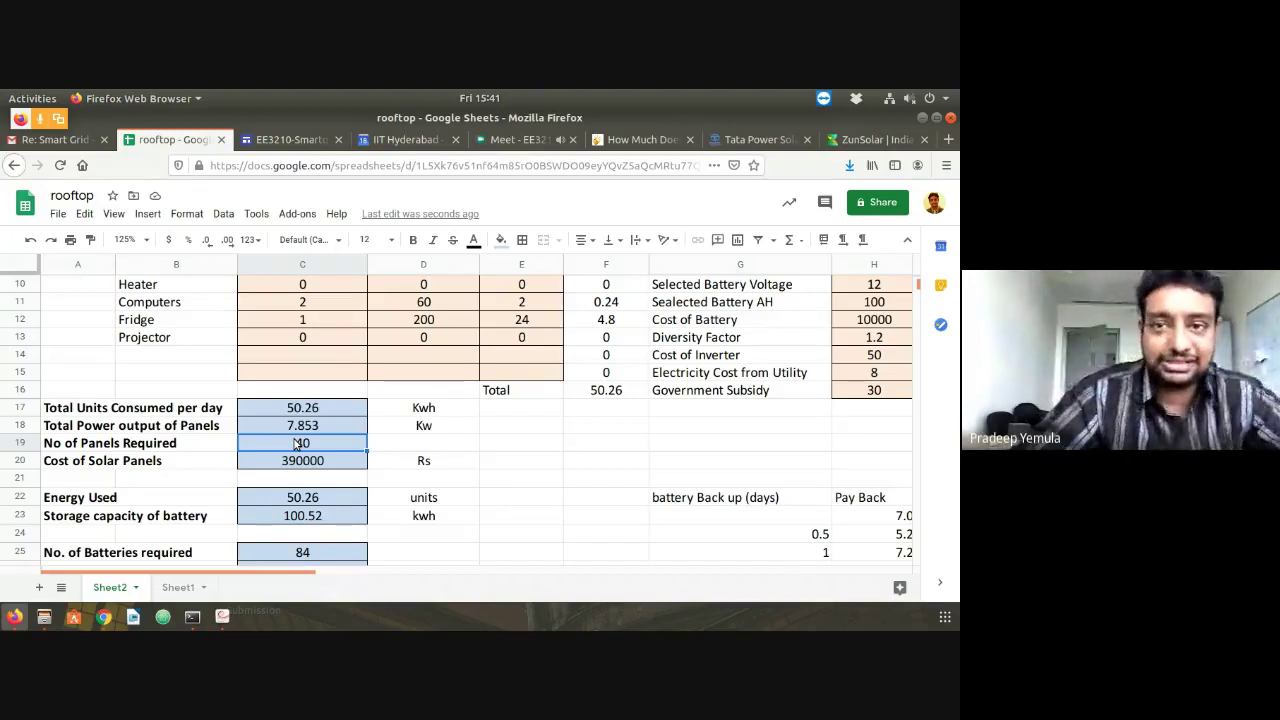
left_click(289, 466)
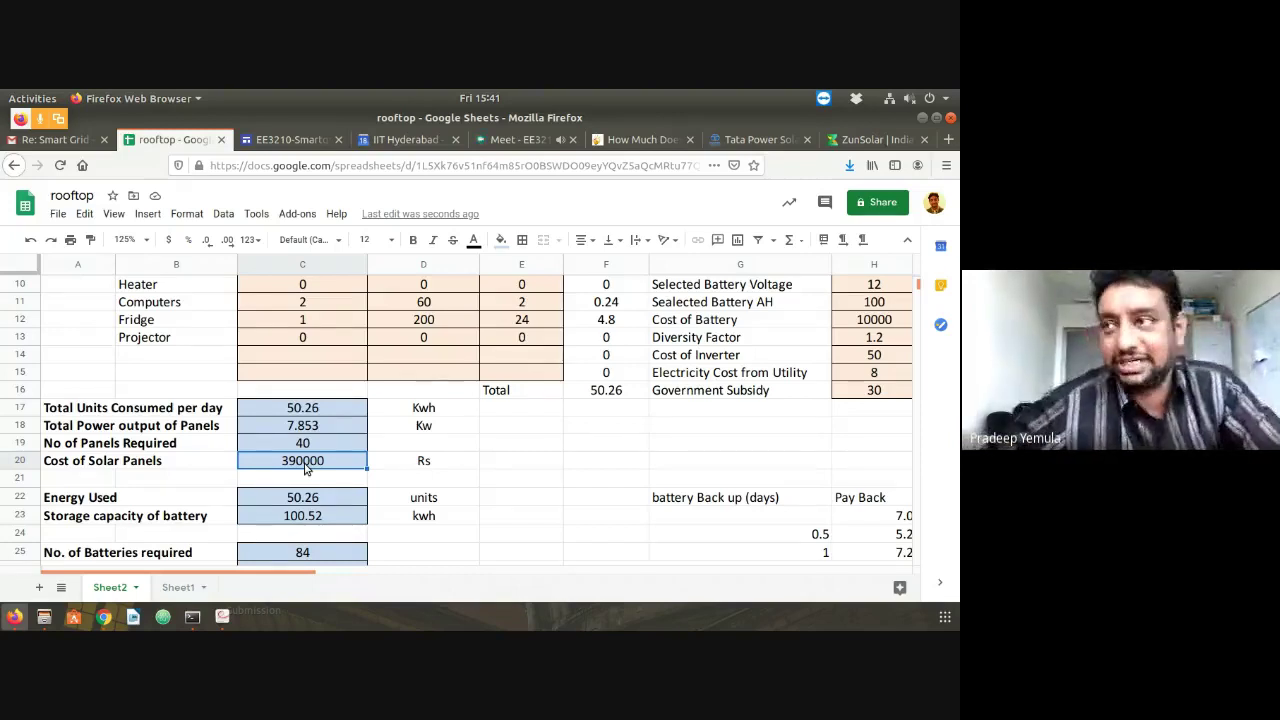
Switch to ICPS_-_2016_paper_435.pdf in Document Viewer and highlight the number-of-panels term in equation (3)
key("alt+Tab")
left_click(530, 307)
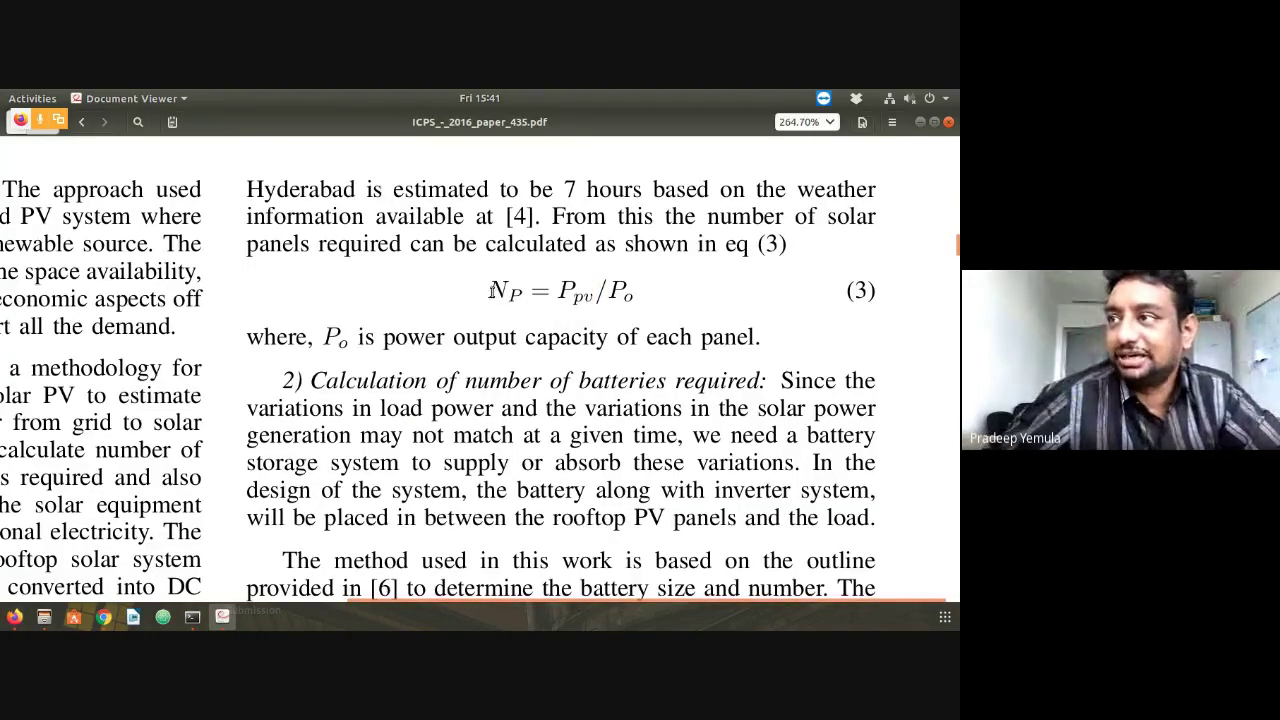
left_click_drag(490, 290, 516, 291)
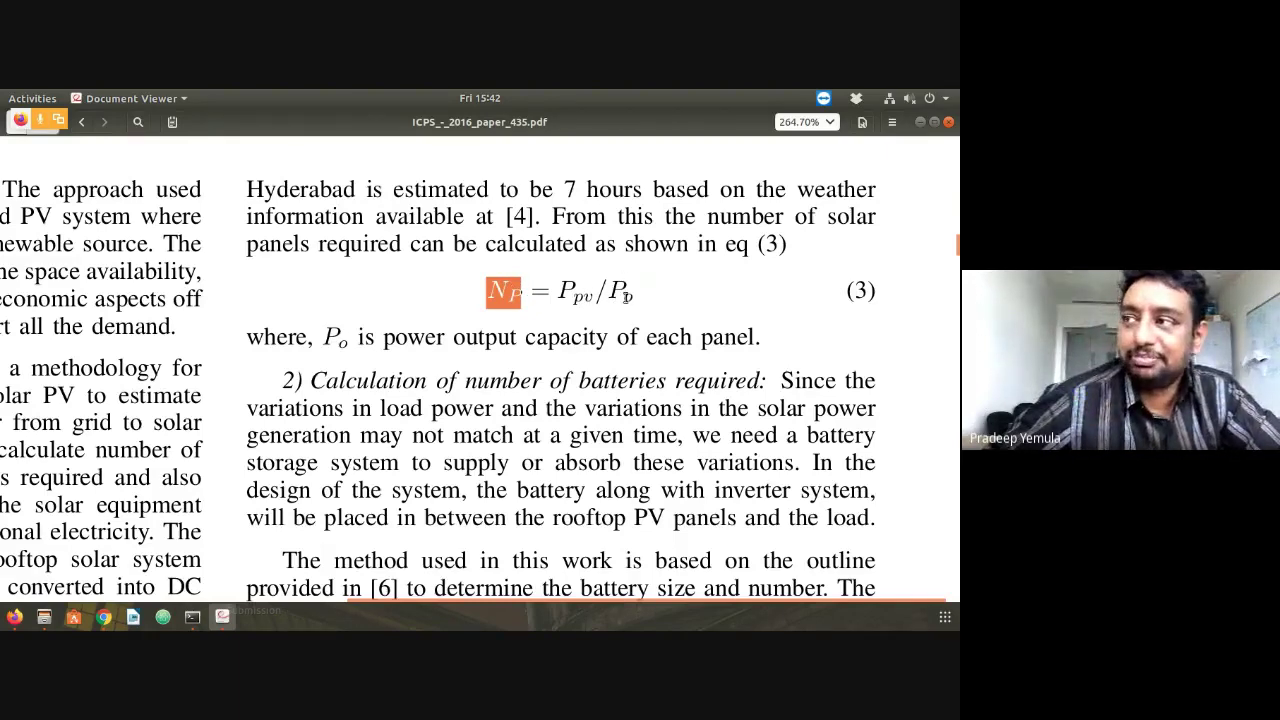
scroll(674, 315, "down", 6)
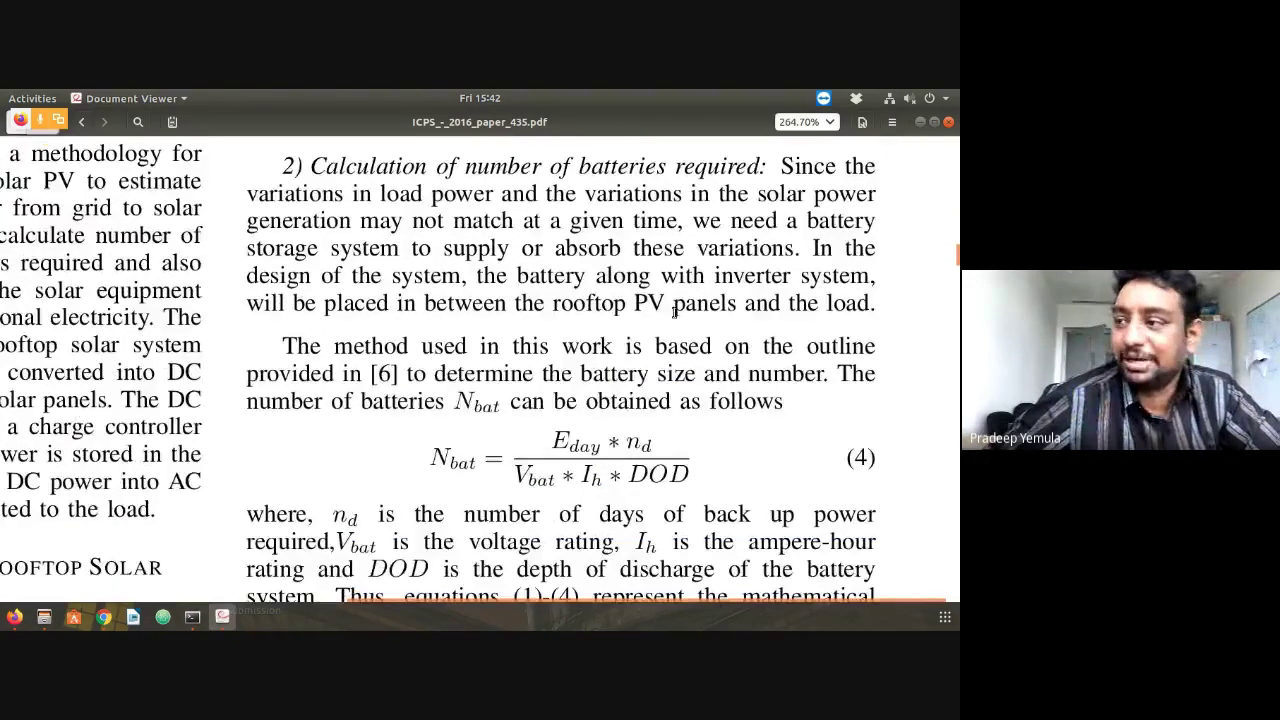
scroll(674, 313, "down", 1)
scroll(674, 313, "up", 8)
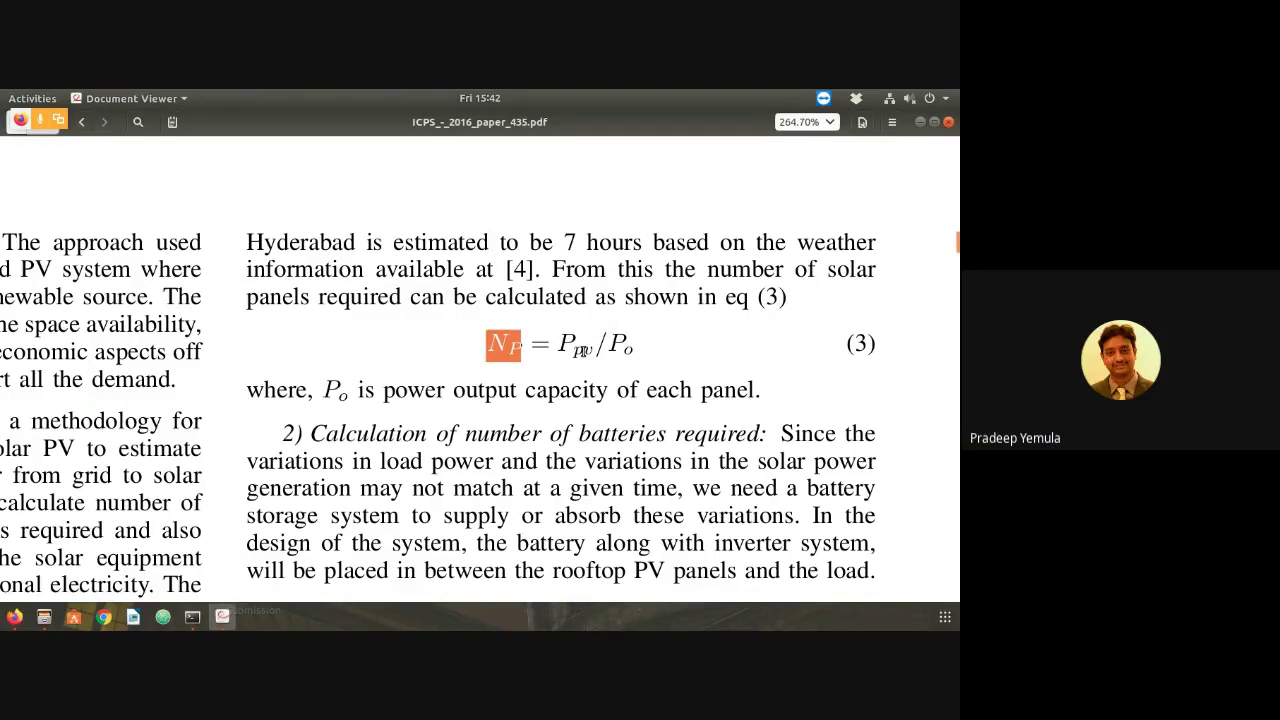
Examine equation (4) for the number of batteries, highlighting its backup days and depth of discharge terms, and view equation (5) for inverter capacity
scroll(582, 350, "down", 4)
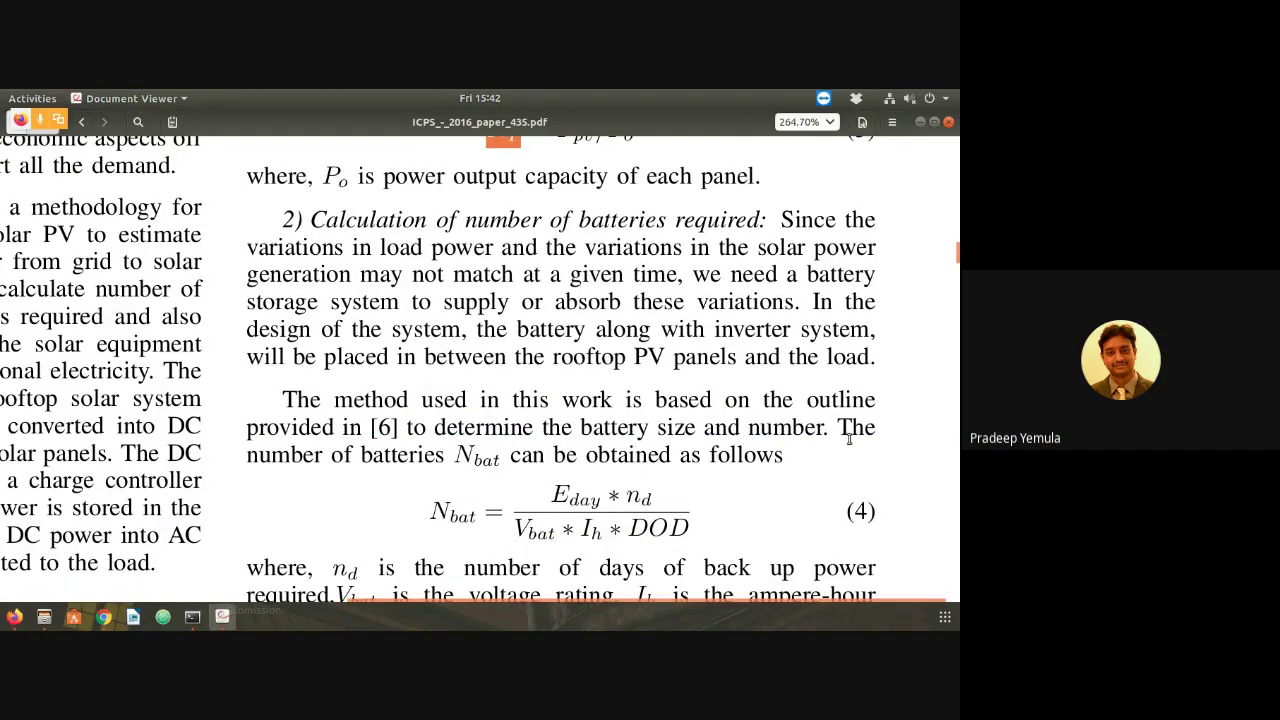
scroll(725, 424, "down", 4)
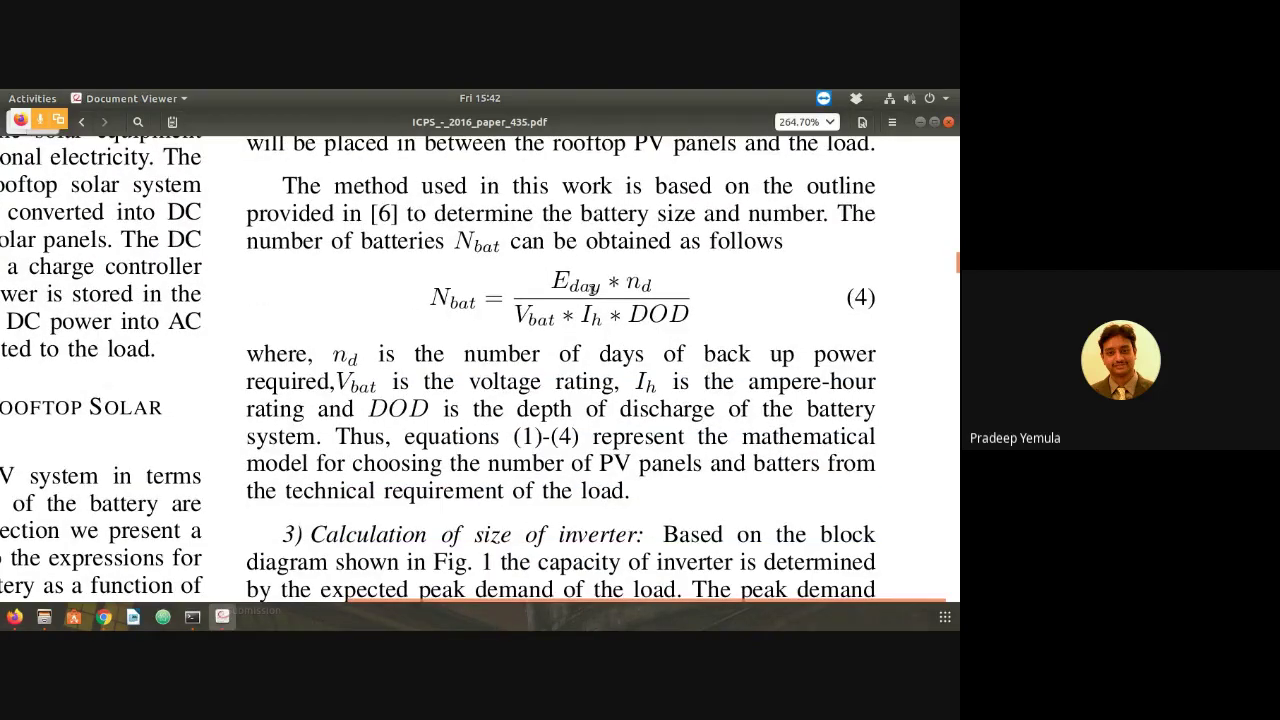
left_click_drag(556, 280, 652, 284)
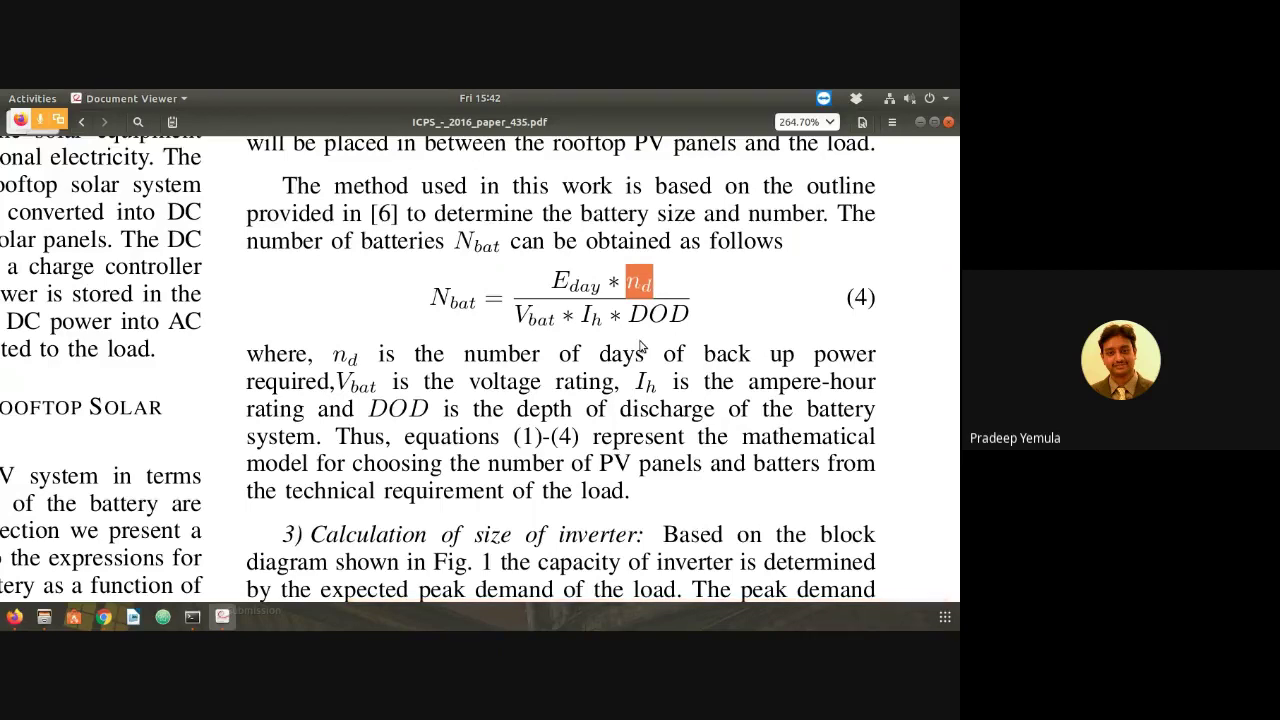
left_click(520, 317)
left_click_drag(519, 317, 690, 316)
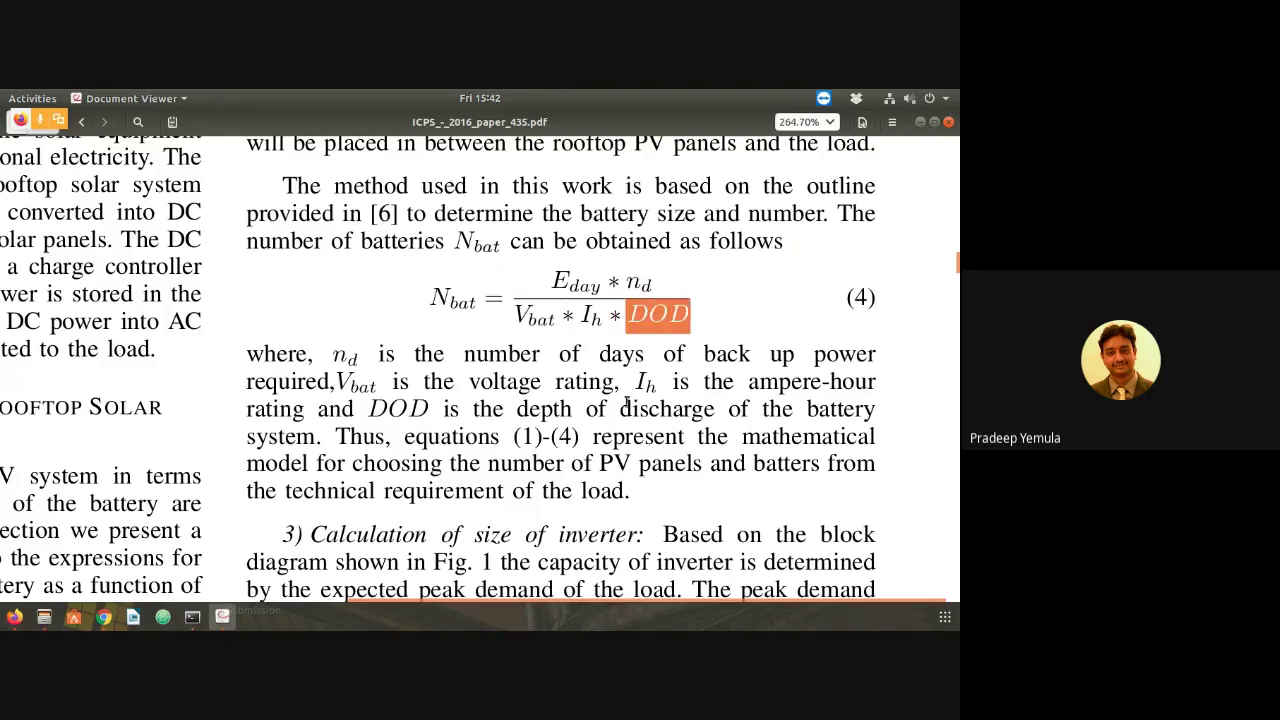
scroll(636, 420, "down", 5)
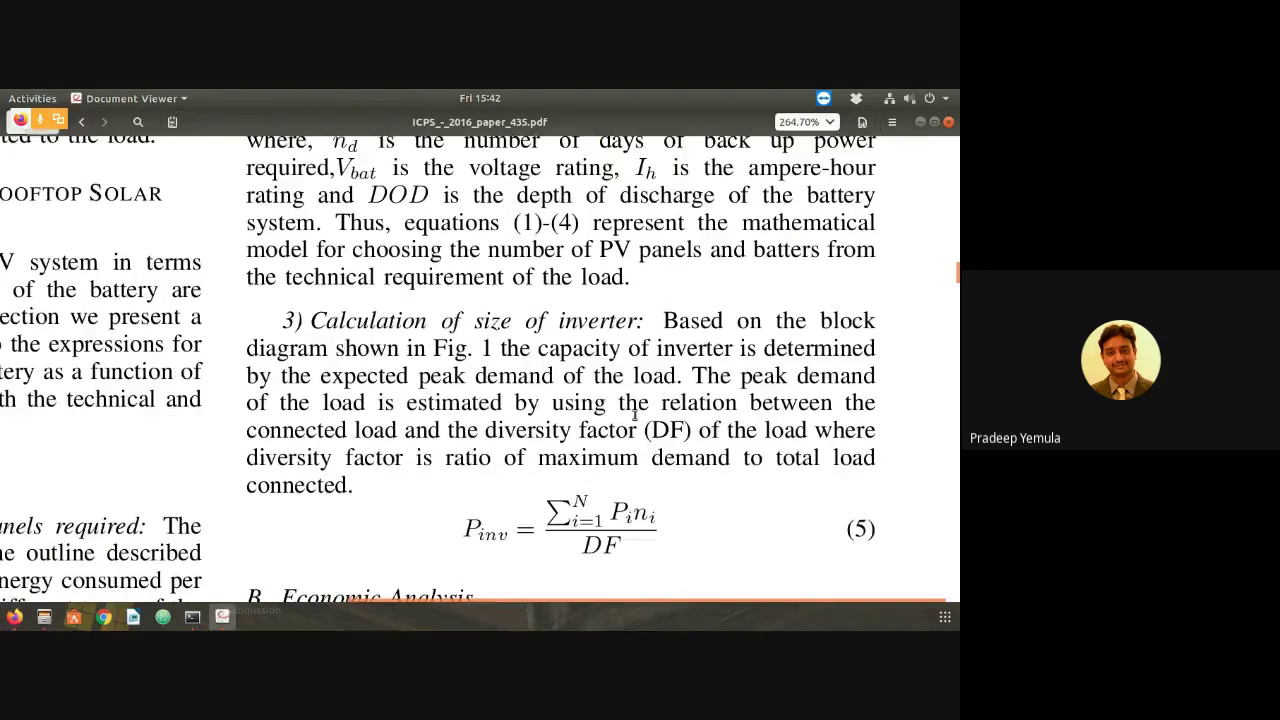
Switch back to the rooftop spreadsheet in Firefox and review the energy used, battery storage capacity, number of batteries and battery cost
key("alt+Tab")
scroll(286, 505, "down", 2)
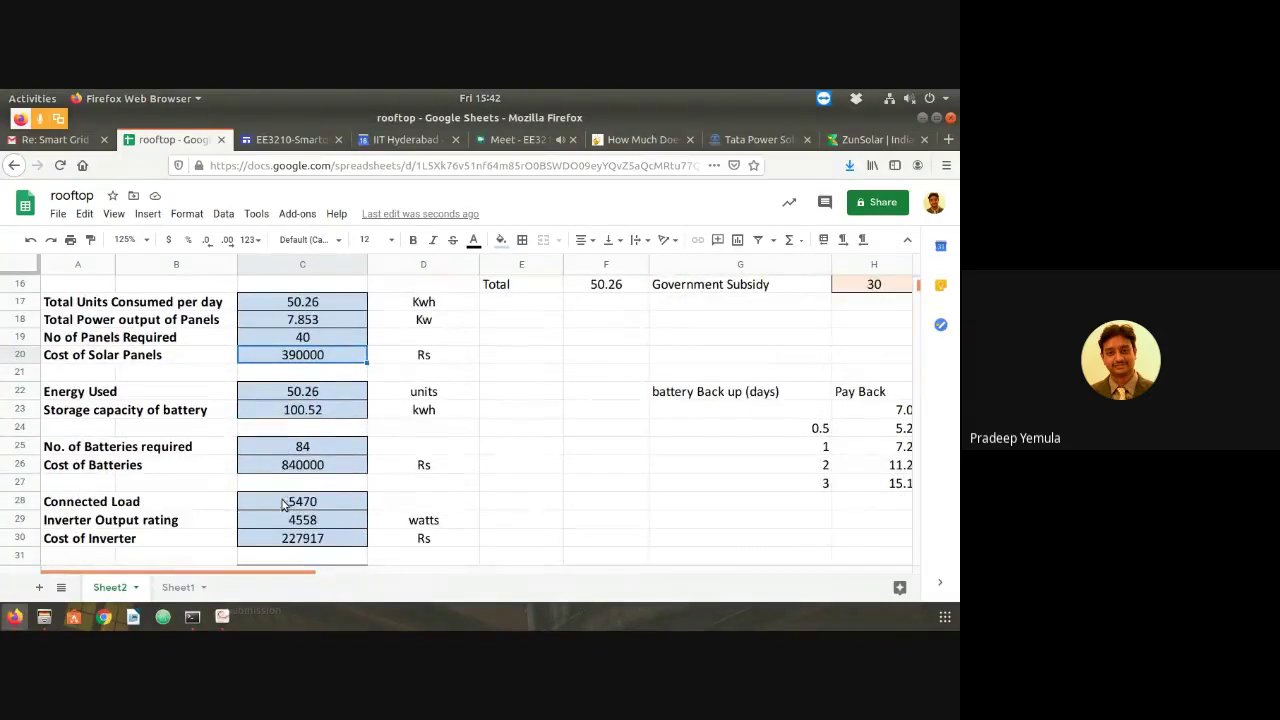
left_click(332, 395)
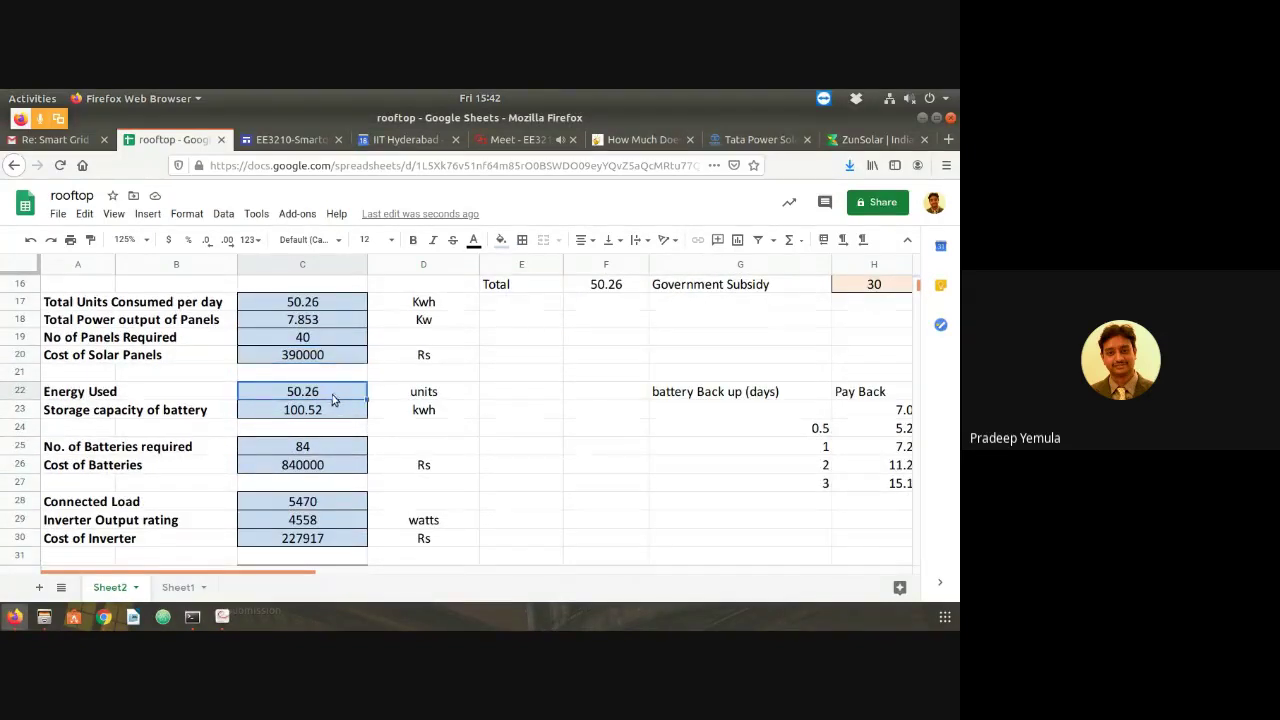
left_click(334, 413)
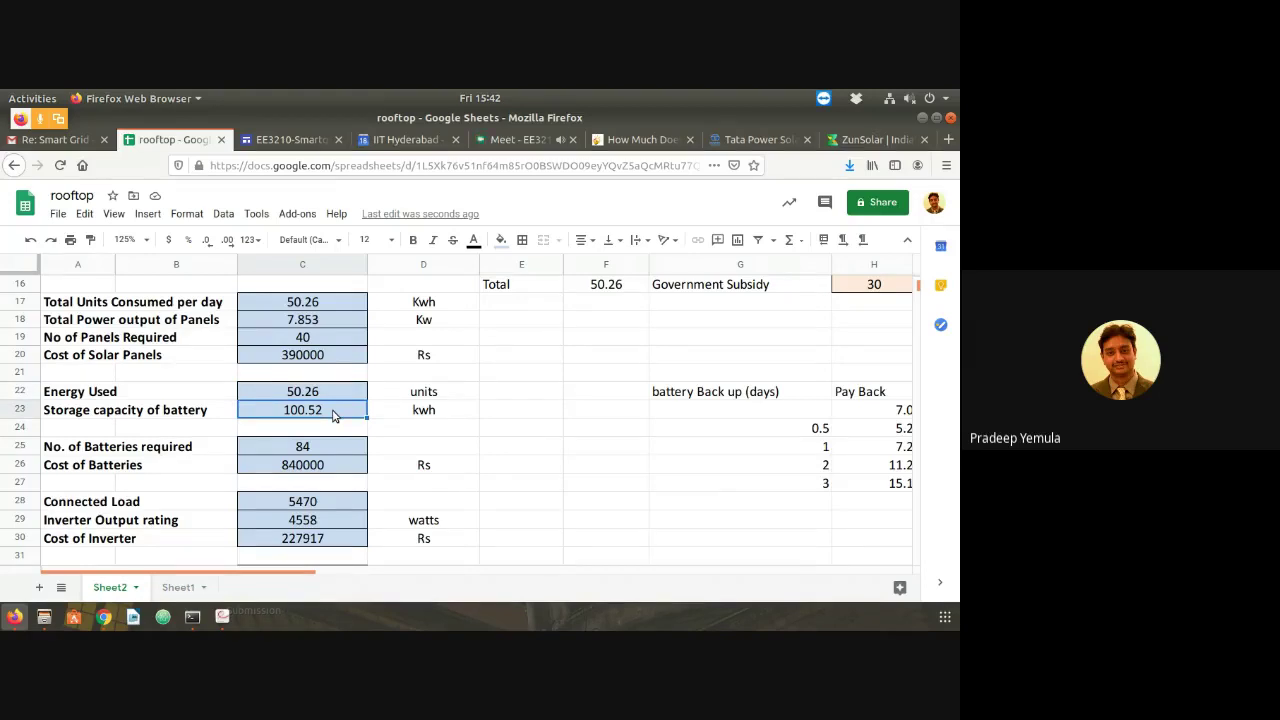
left_click(325, 446)
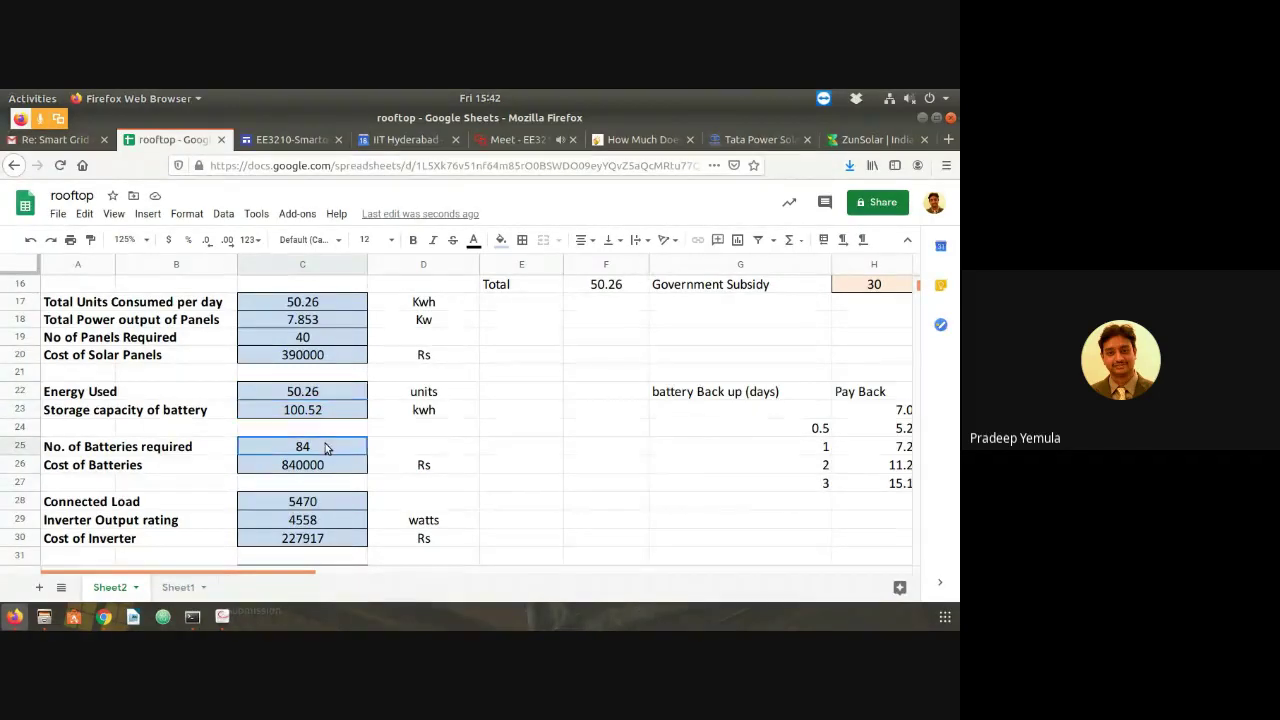
left_click(327, 468)
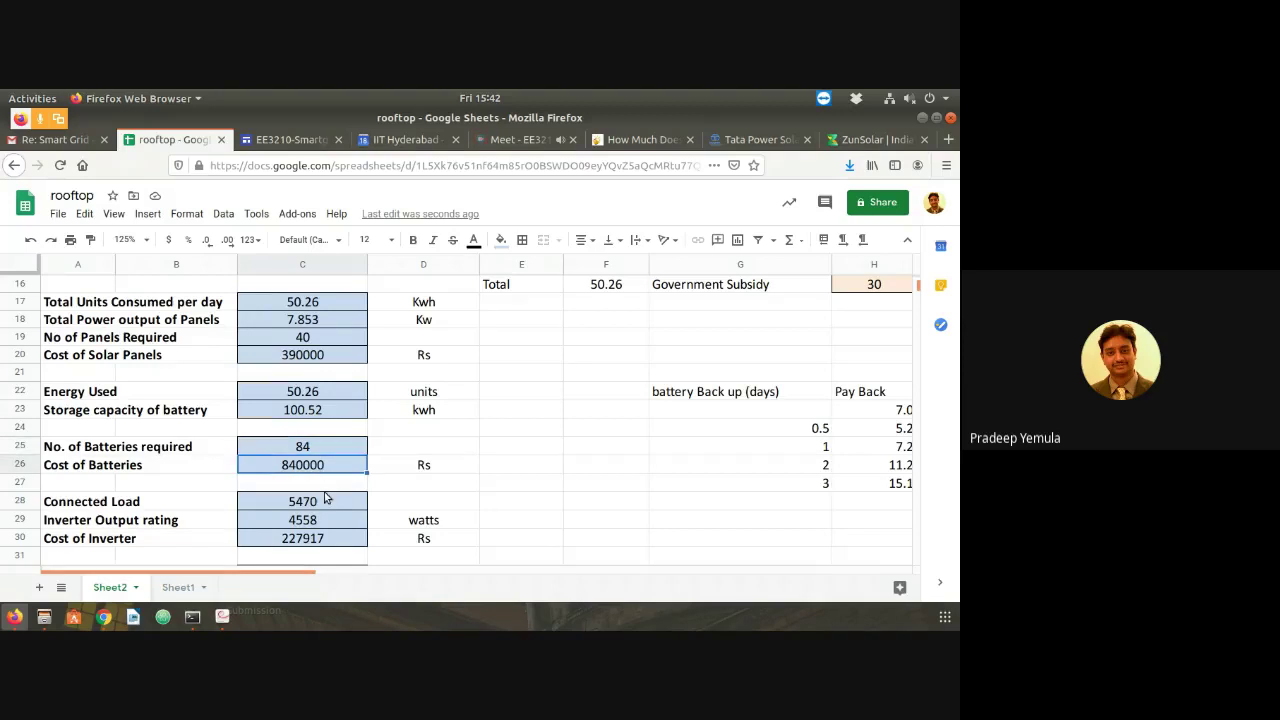
Review the connected load, inverter output rating and cost of inverter
scroll(325, 498, "down", 1)
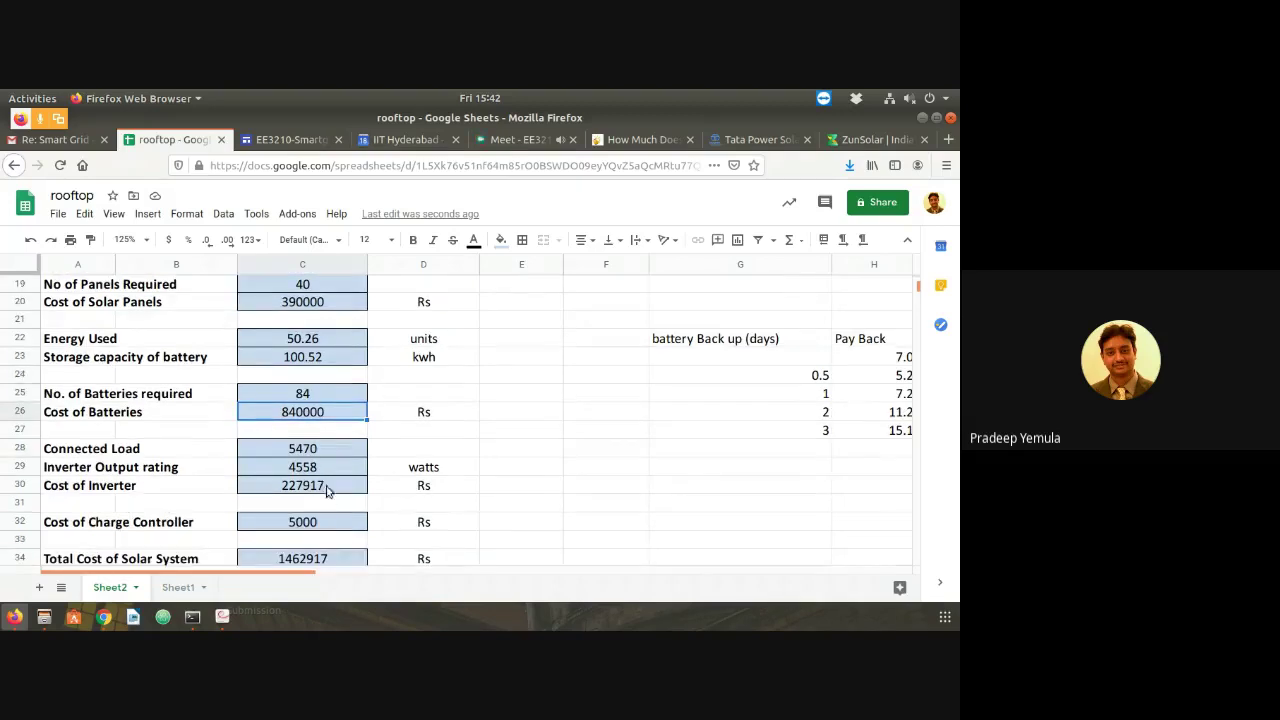
left_click(317, 454)
left_click(318, 467)
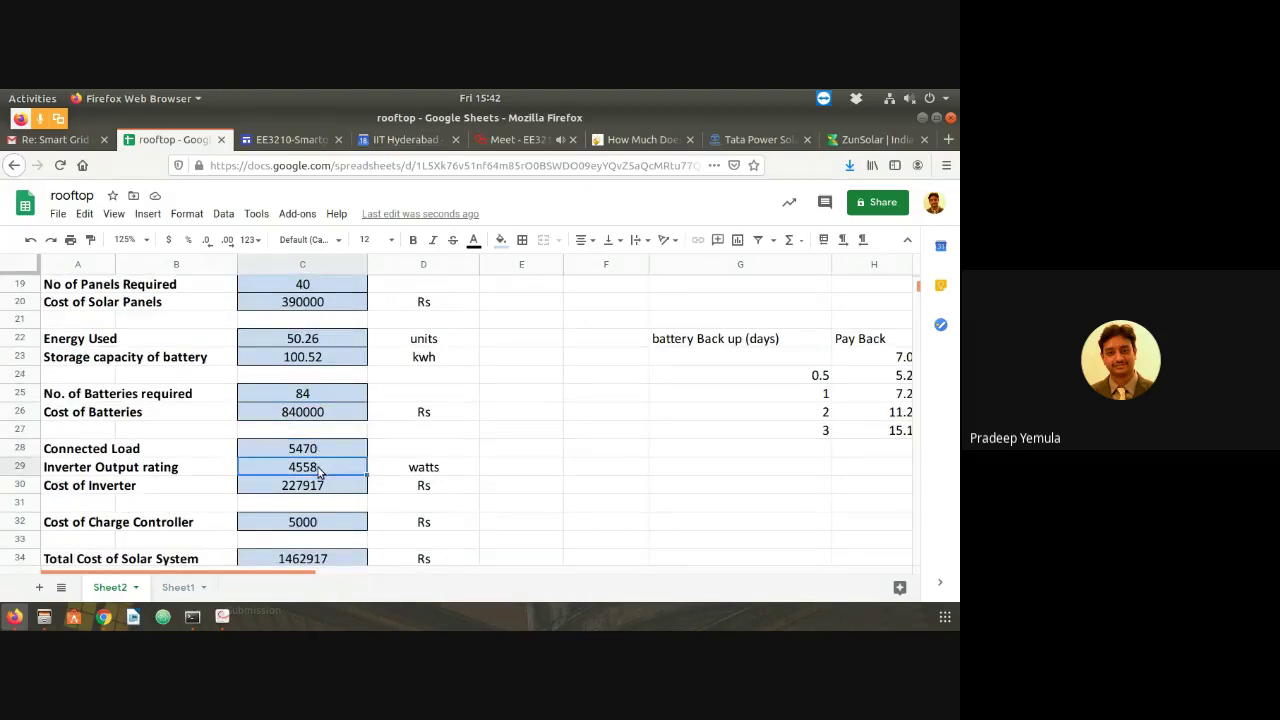
left_click(326, 487)
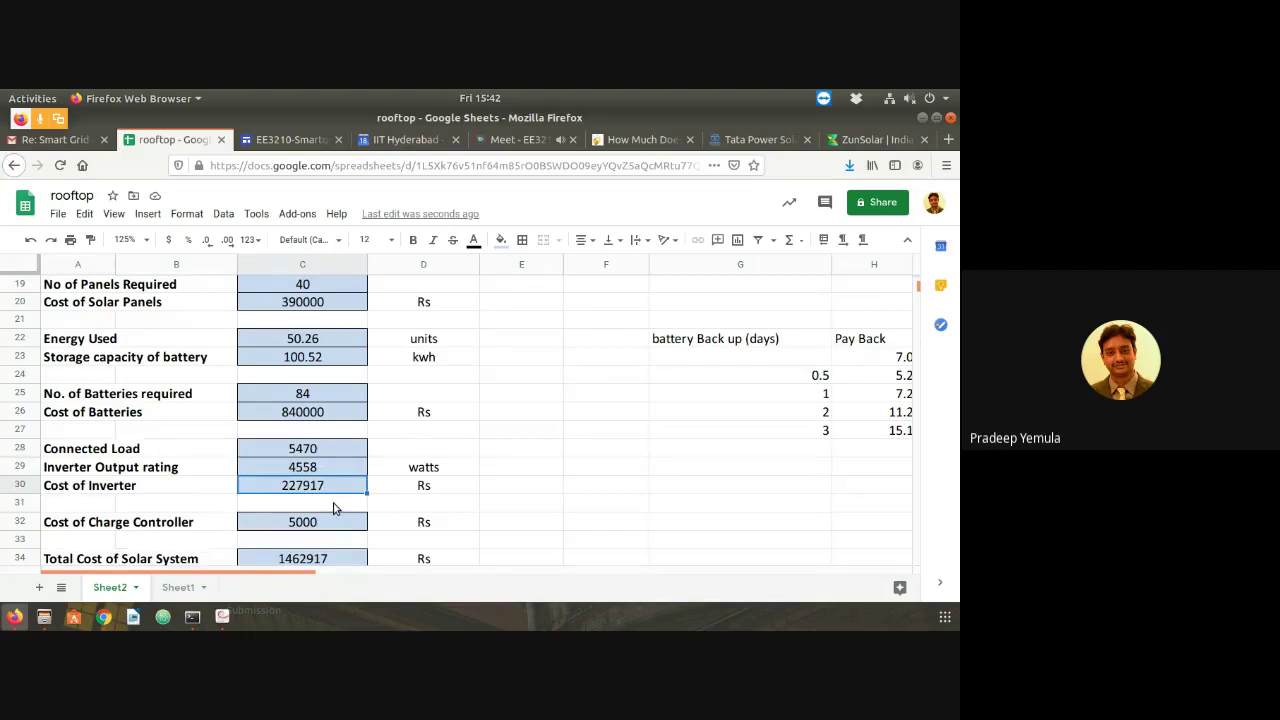
Review the charge controller cost, the total system cost before and after subsidy, and the electricity bill saved per year
scroll(334, 508, "down", 1)
scroll(334, 508, "down", 1)
left_click(314, 418)
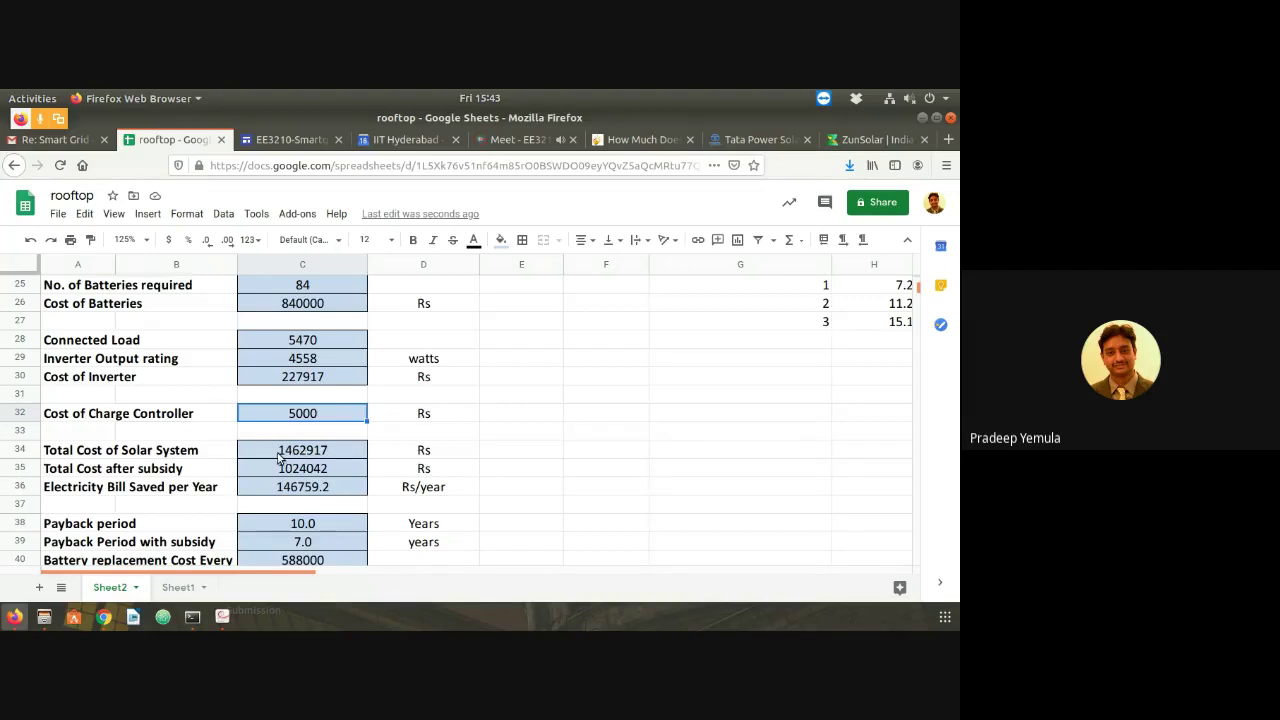
left_click(300, 457)
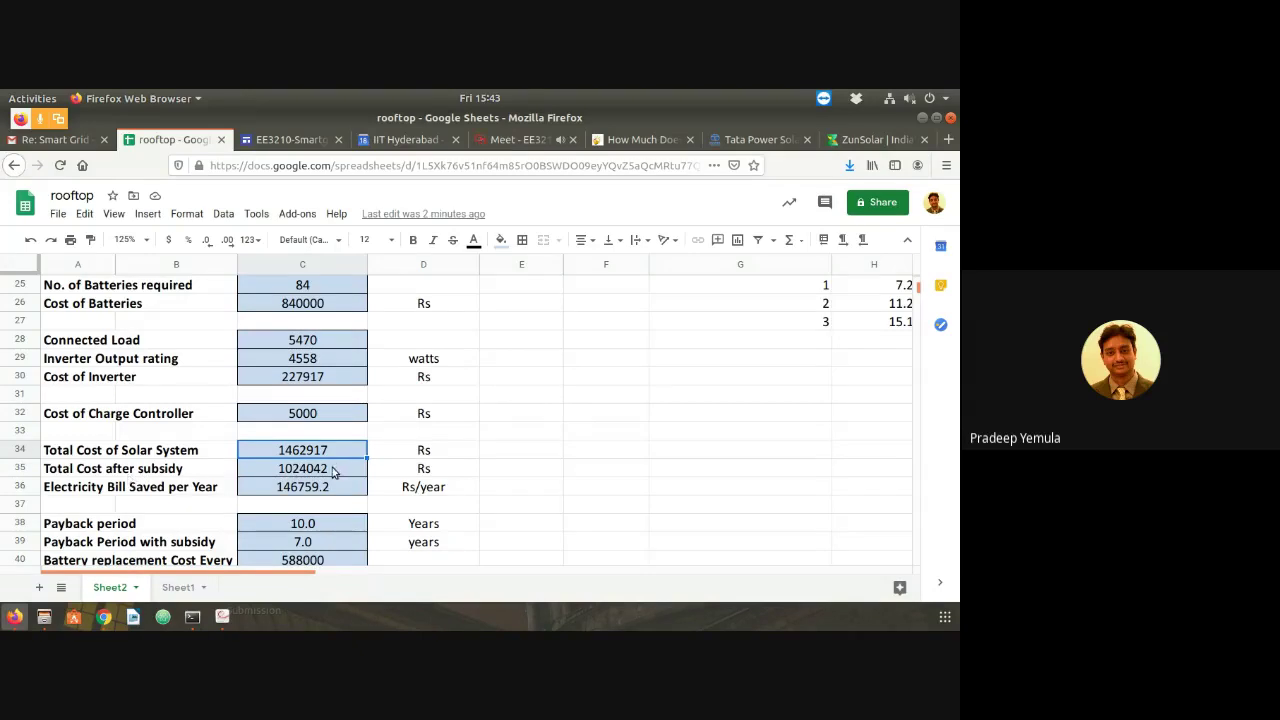
left_click(333, 473)
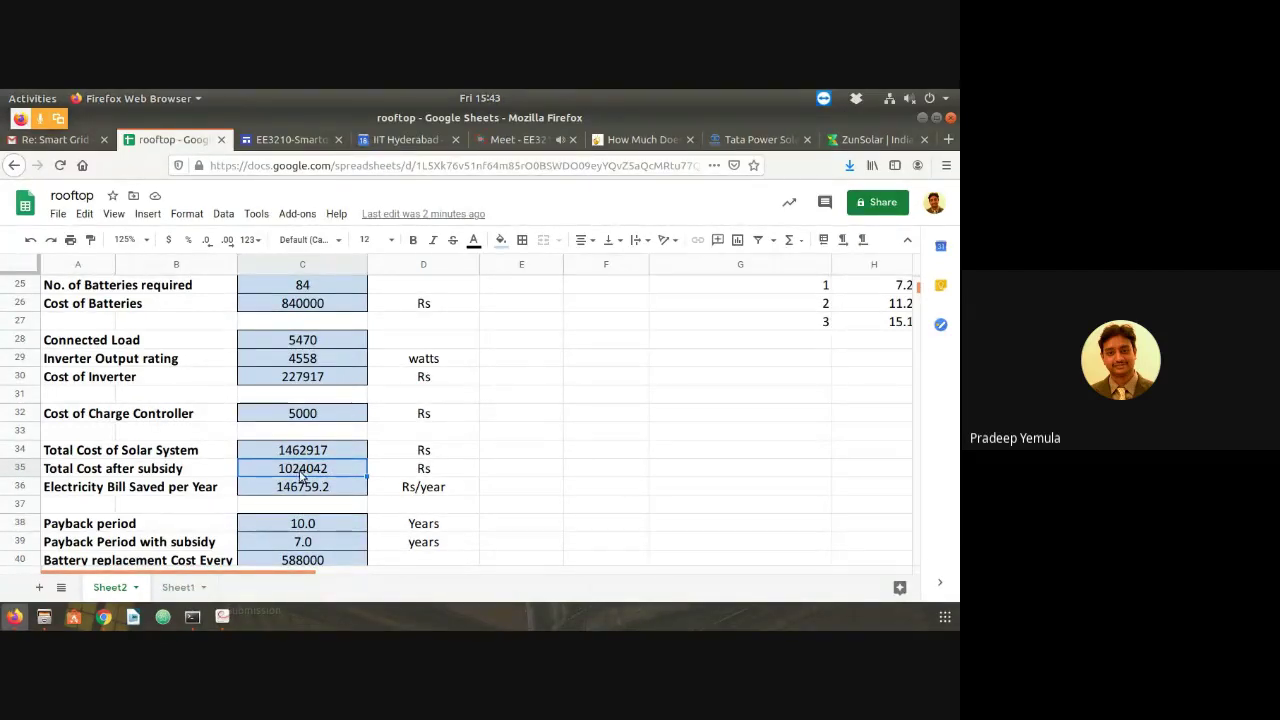
left_click(304, 492)
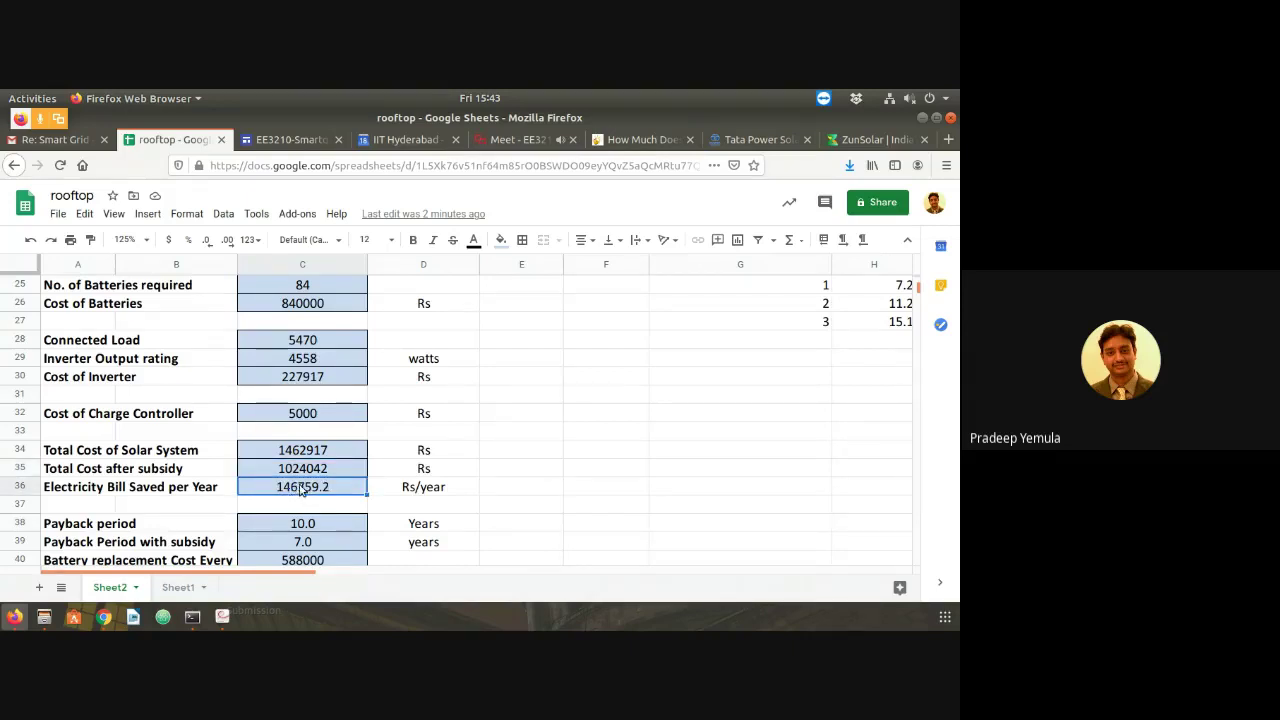
Review the payback period and the payback period with subsidy
scroll(306, 489, "down", 3)
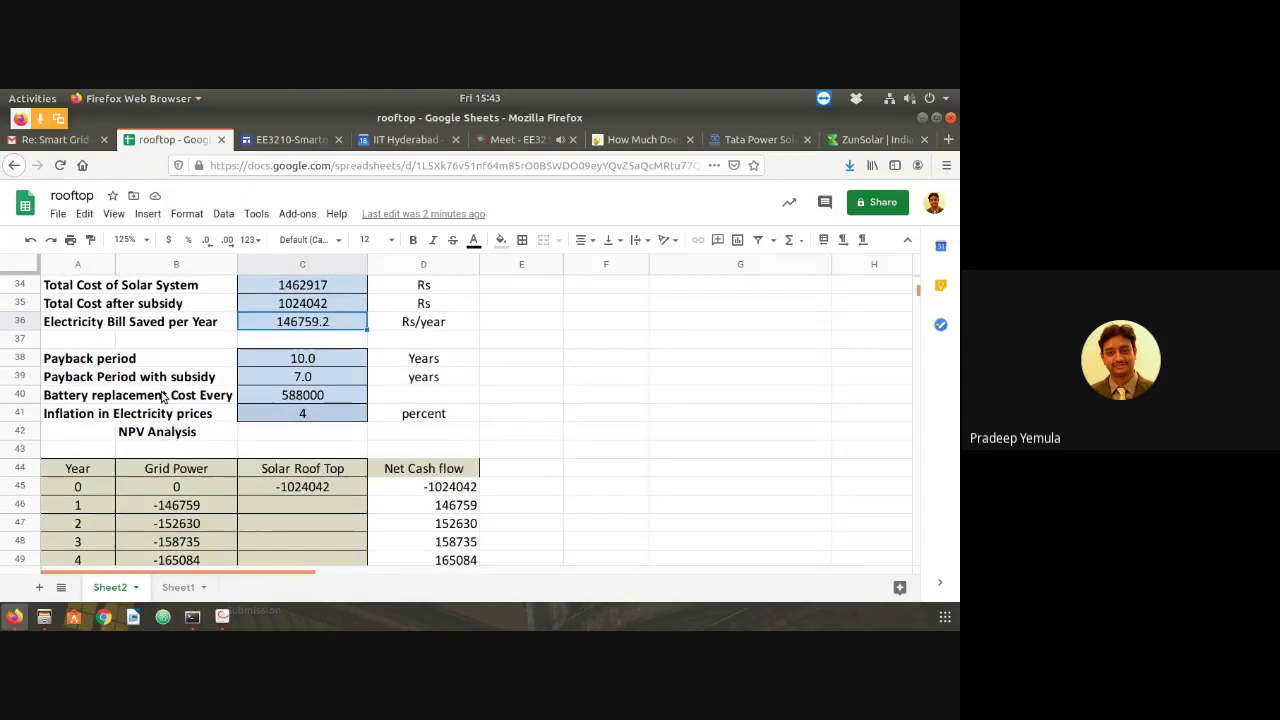
left_click(304, 362)
left_click(309, 380)
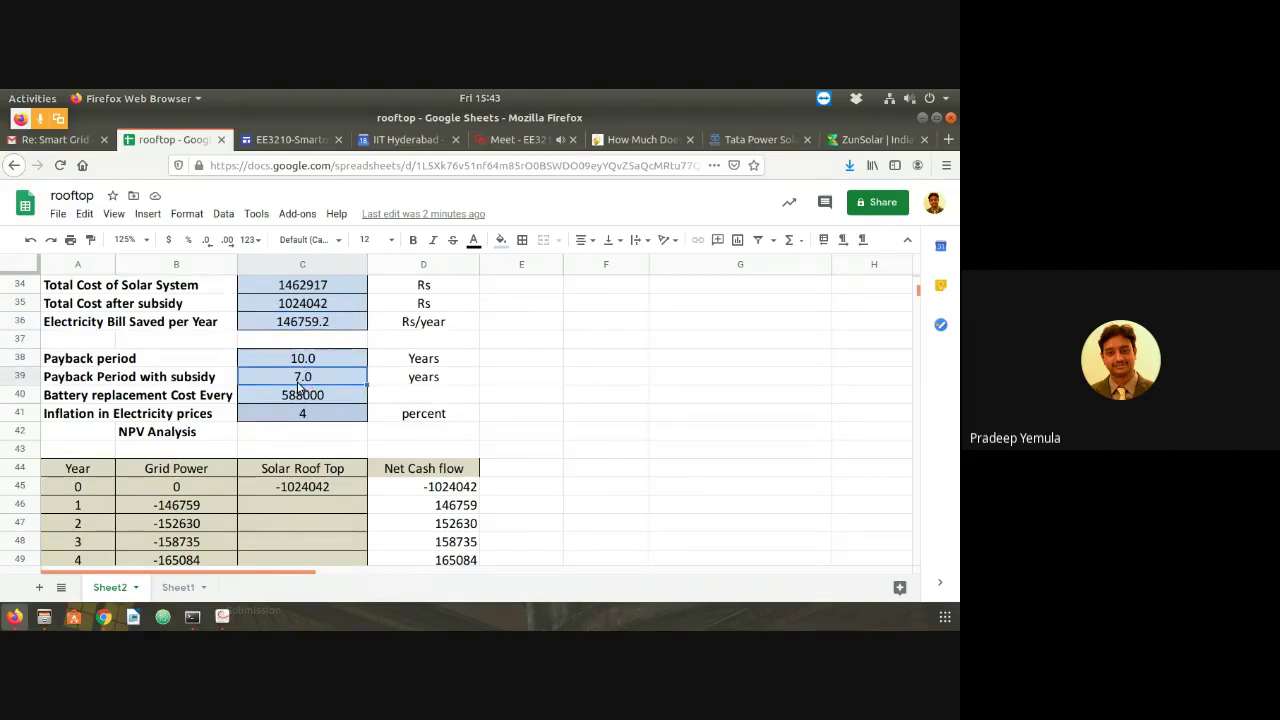